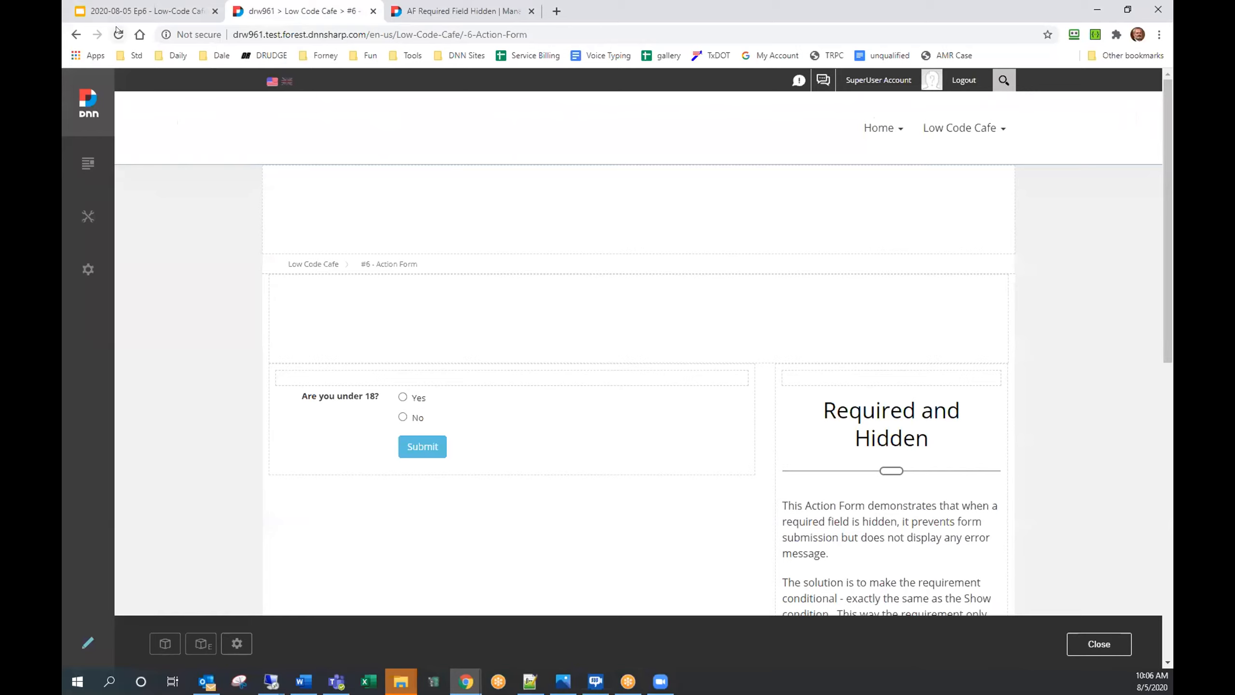
Step: Toggle 'Are you under 18?' Yes/No, then submit with permission answered Yes and then No
mouse_move(389, 407)
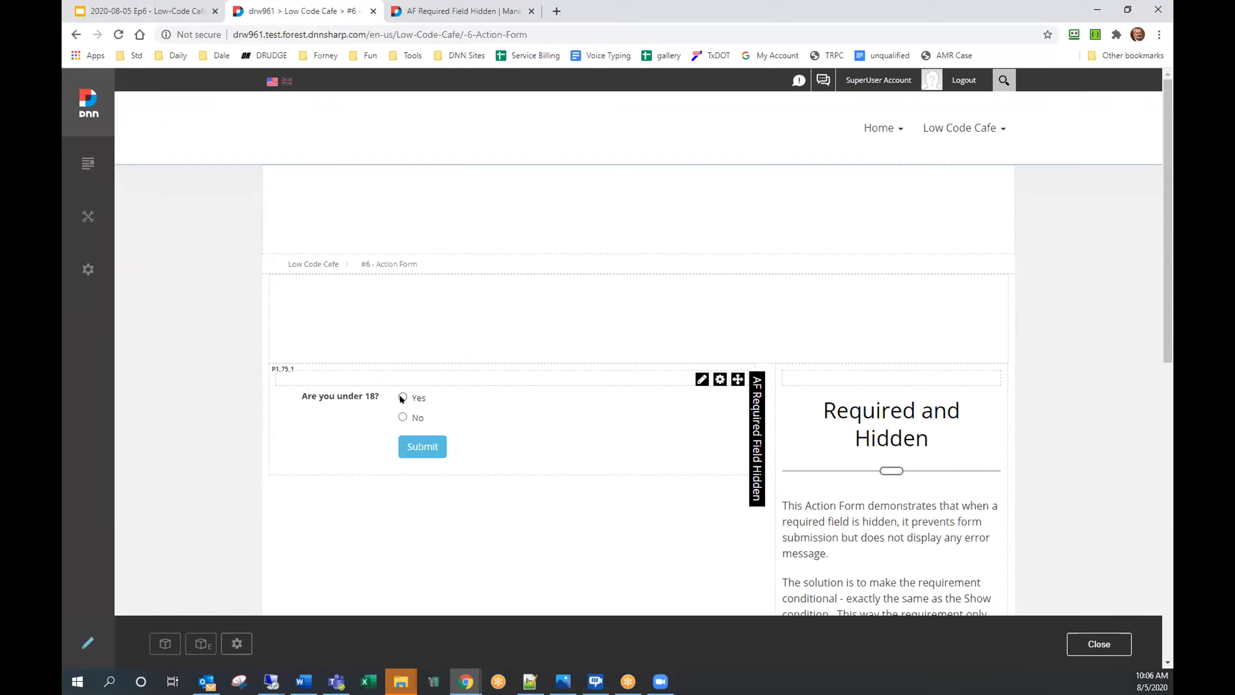
left_click(403, 396)
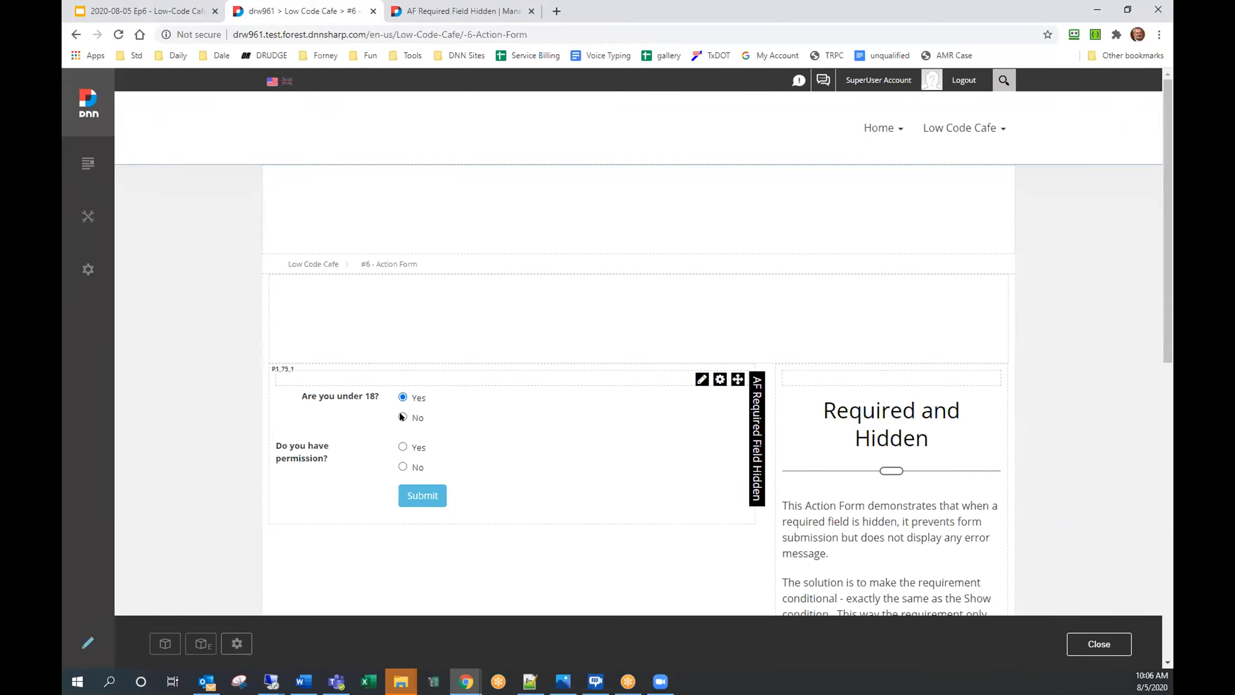
left_click(403, 417)
left_click(403, 396)
left_click(403, 447)
left_click(426, 495)
left_click(402, 467)
left_click(409, 492)
Step: Answer No to 'Are you under 18?' and submit repeatedly; the form stays put with no error
left_click(403, 417)
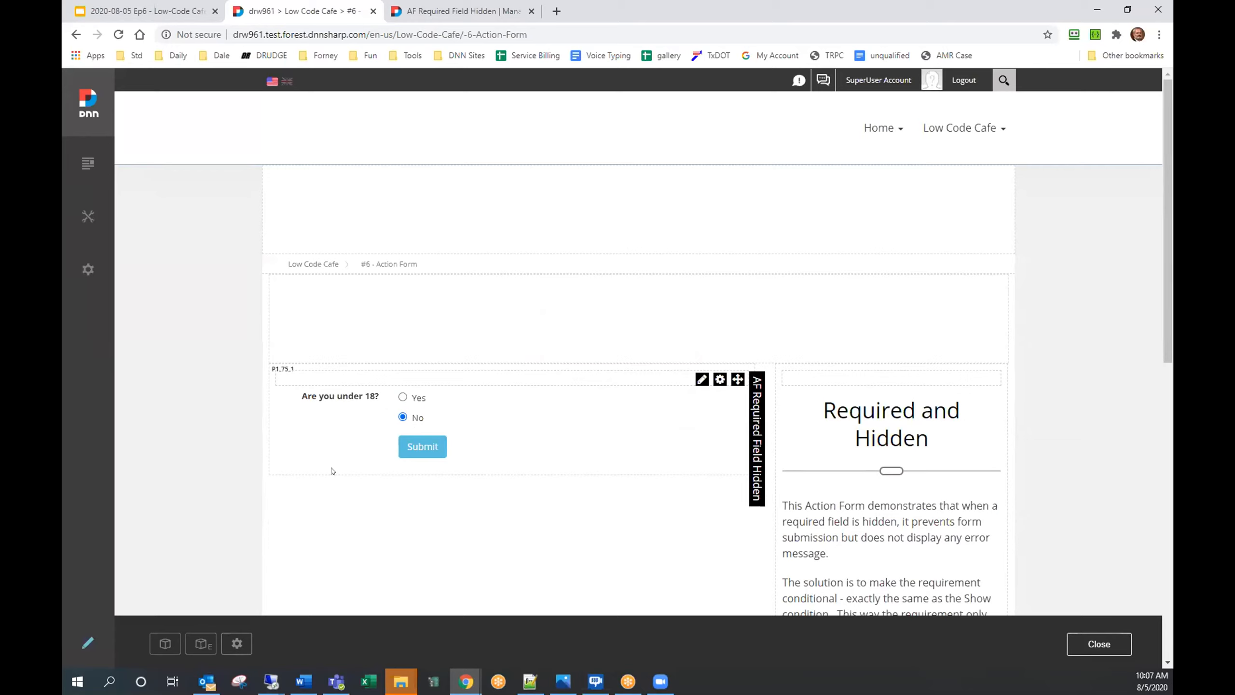
left_click(418, 453)
left_click(424, 451)
left_click(424, 451)
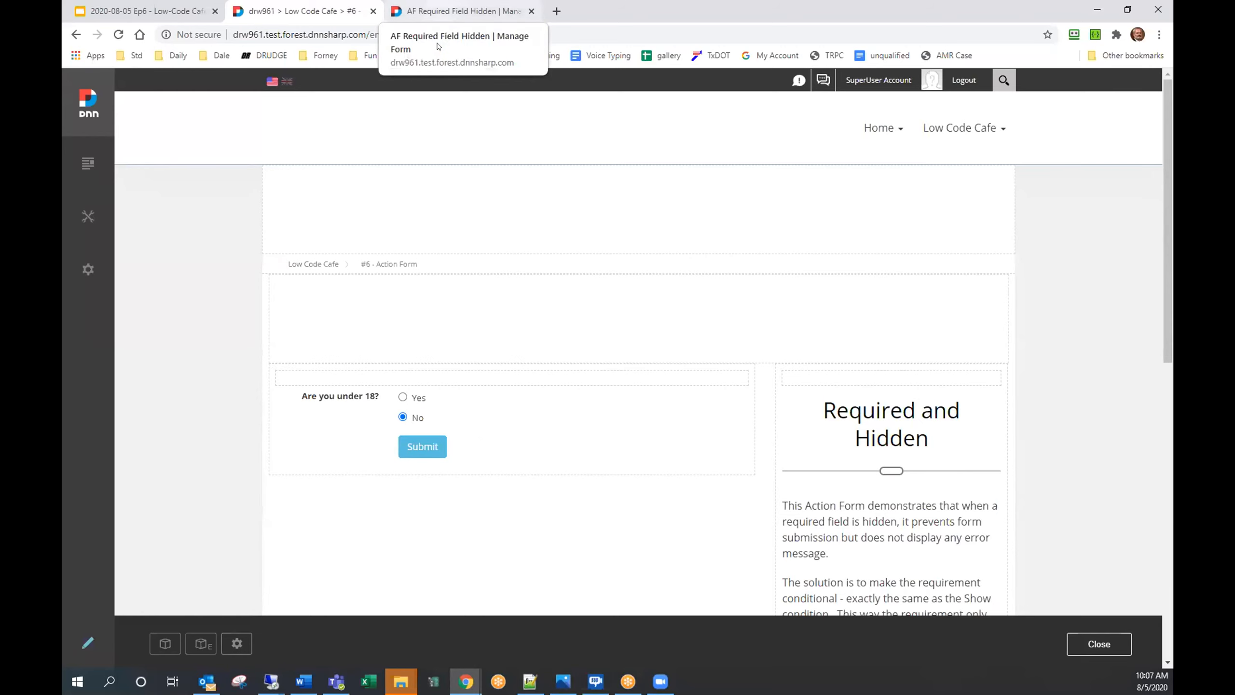
Step: On Manage Form, open the Doyouhavepermission field and expand its Bind Expressions
left_click(437, 46)
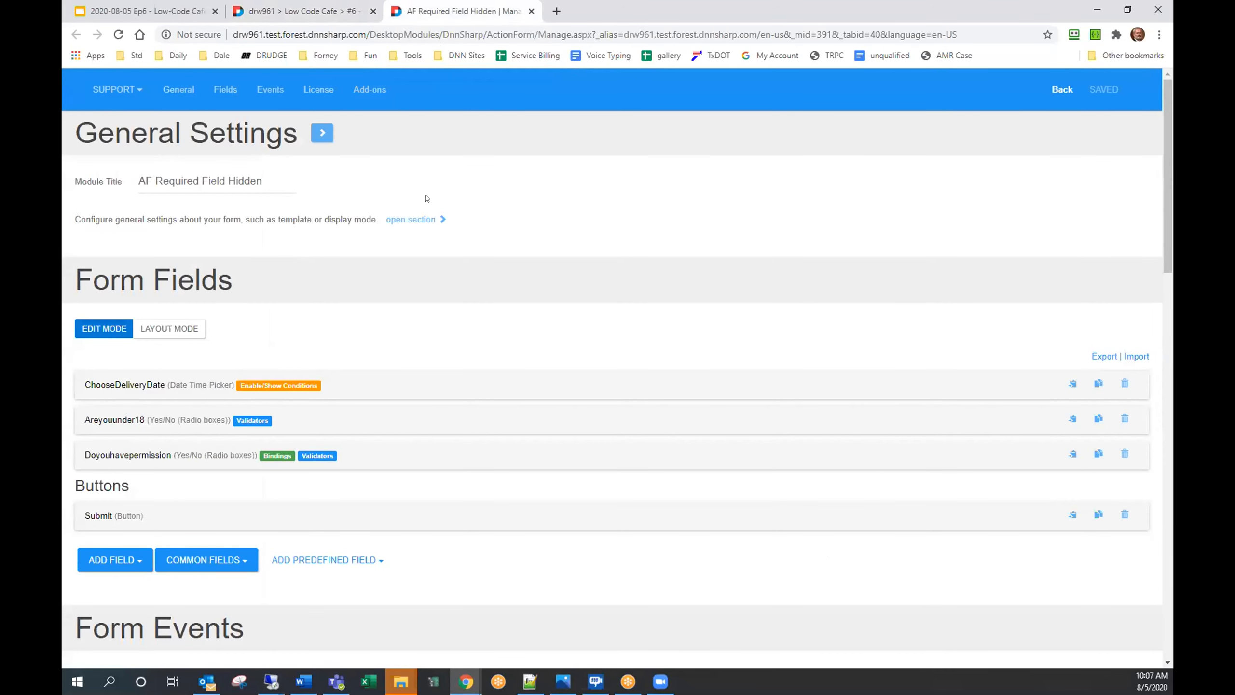
scroll(425, 217, "down", 4)
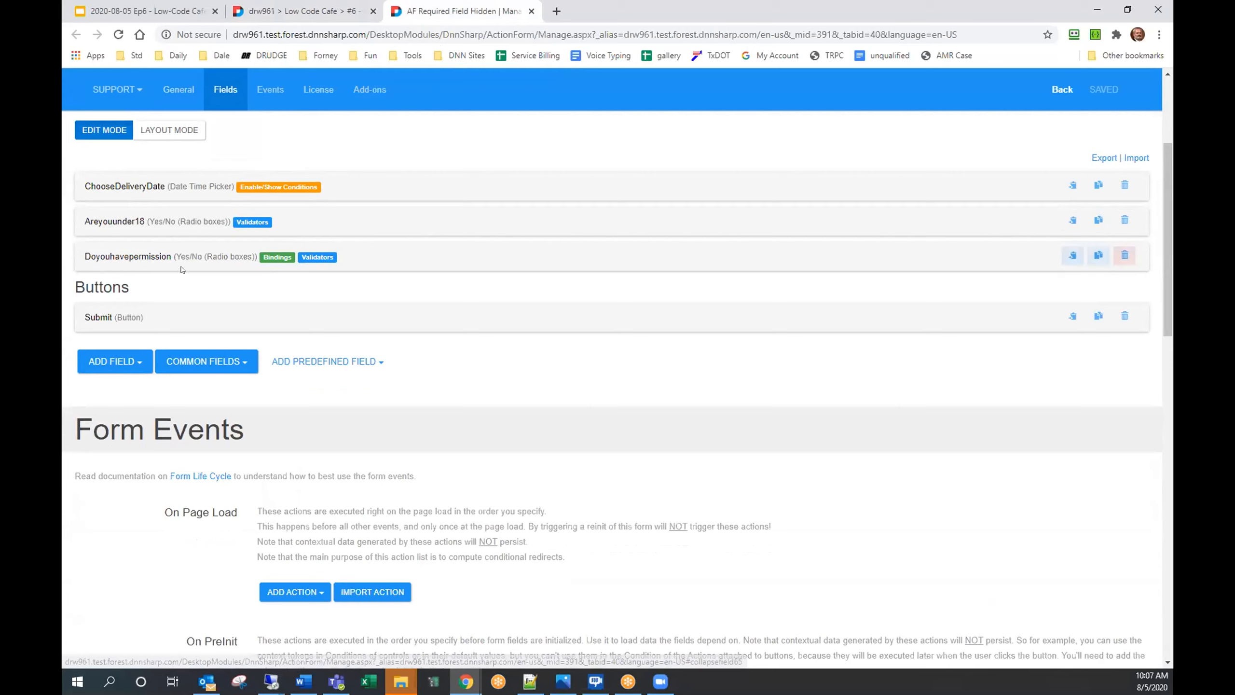
left_click(131, 259)
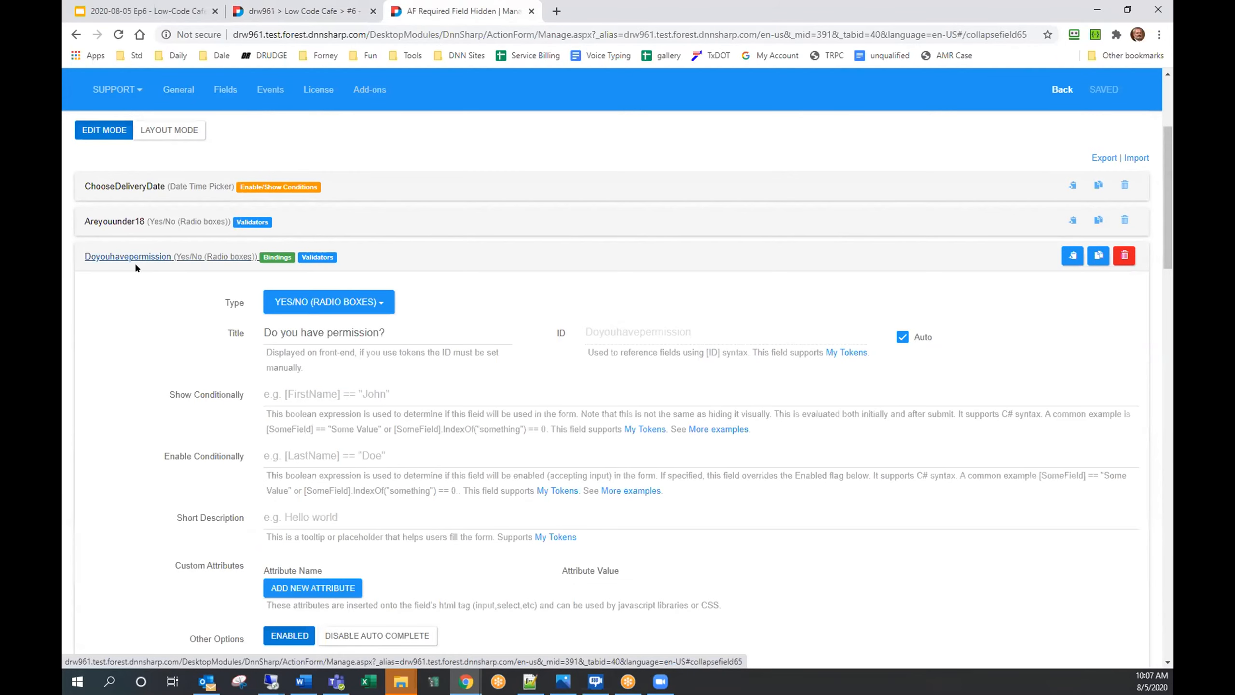
scroll(135, 264, "down", 2)
scroll(148, 279, "down", 7)
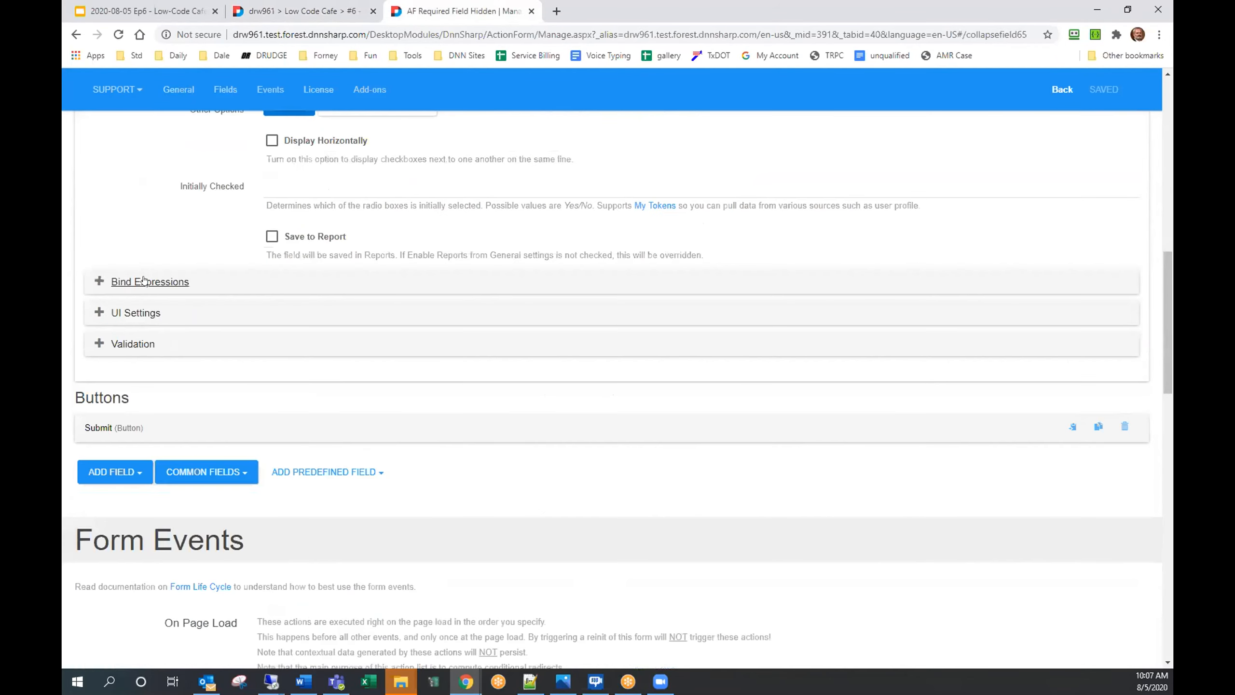
left_click(128, 283)
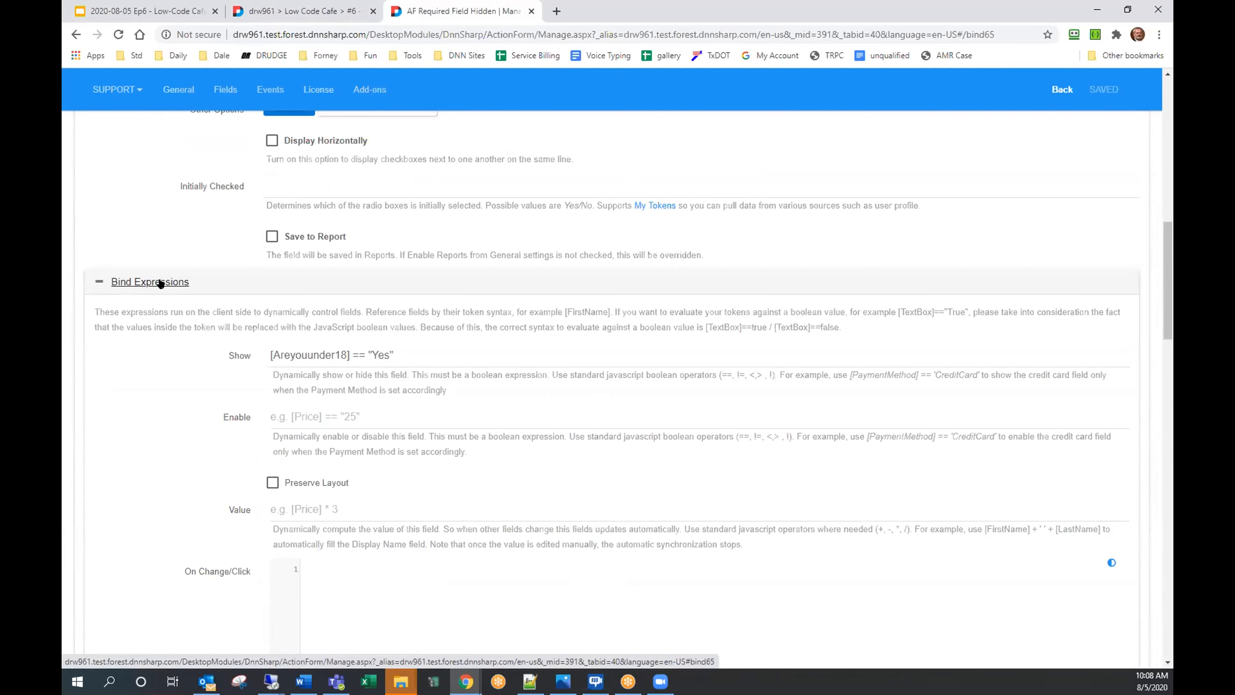
Step: Expand the field's Validation settings and copy the Show expression [Areyouunder18] == "Yes"
scroll(161, 284, "down", 4)
scroll(161, 284, "down", 4)
left_click(133, 457)
scroll(133, 454, "down", 4)
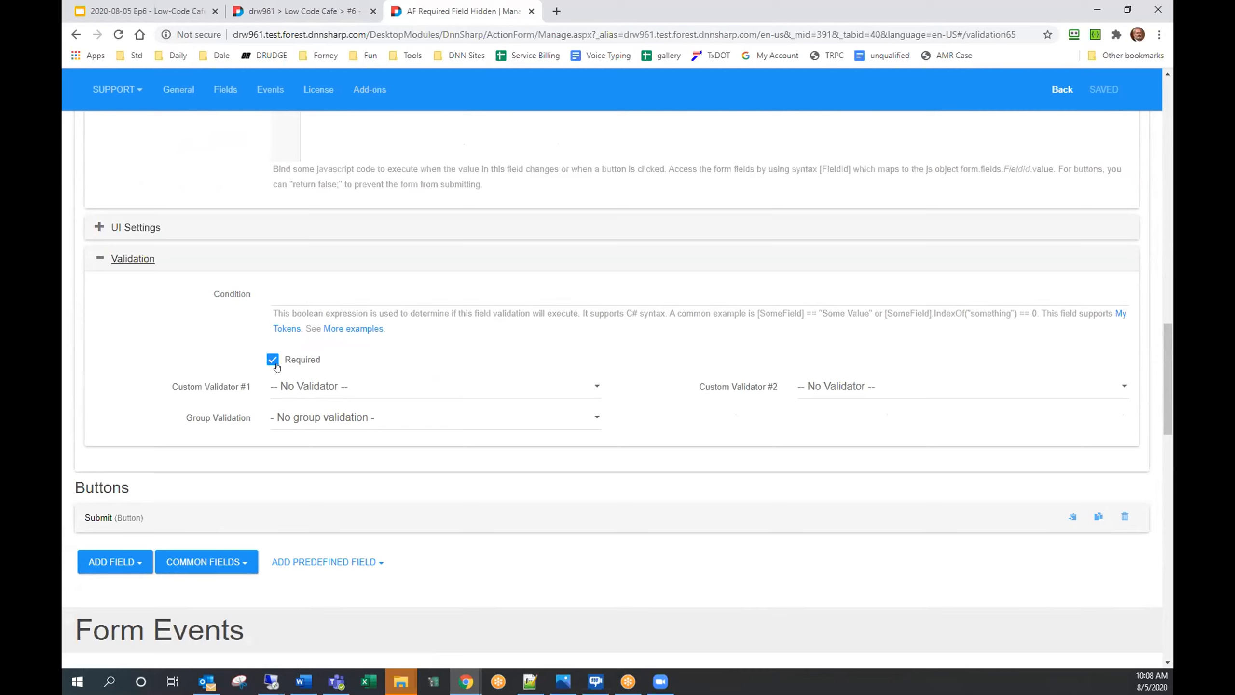
scroll(330, 250, "up", 6)
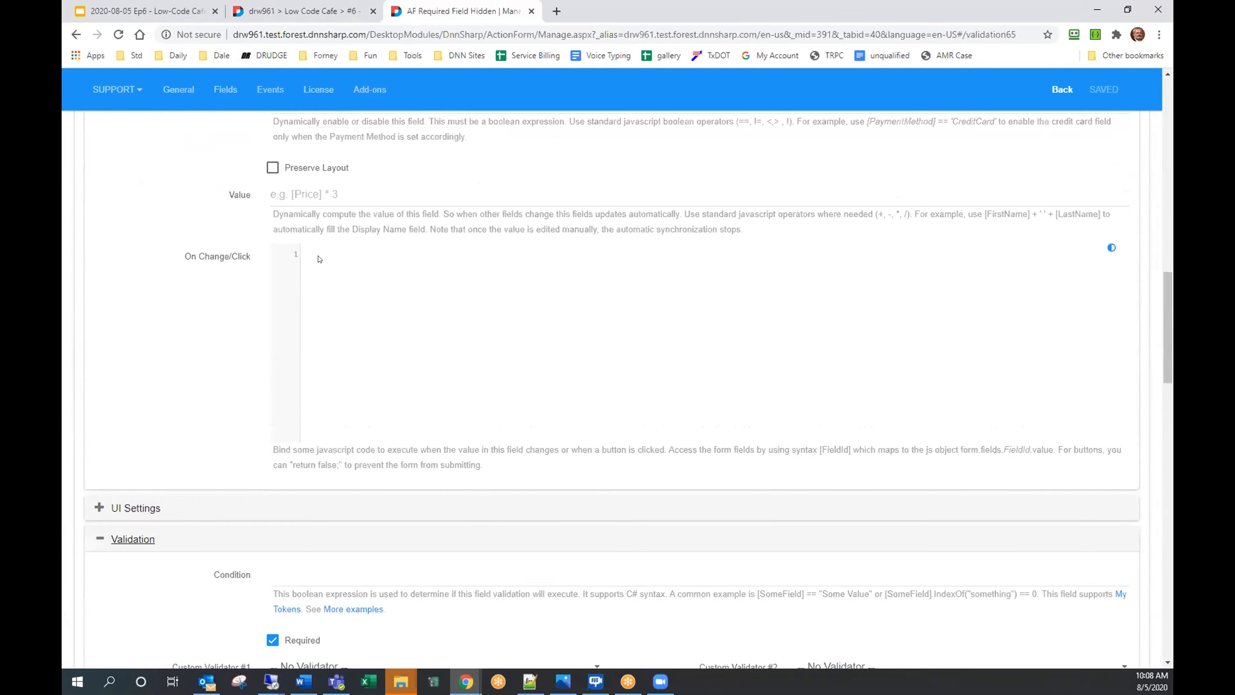
scroll(428, 205, "up", 2)
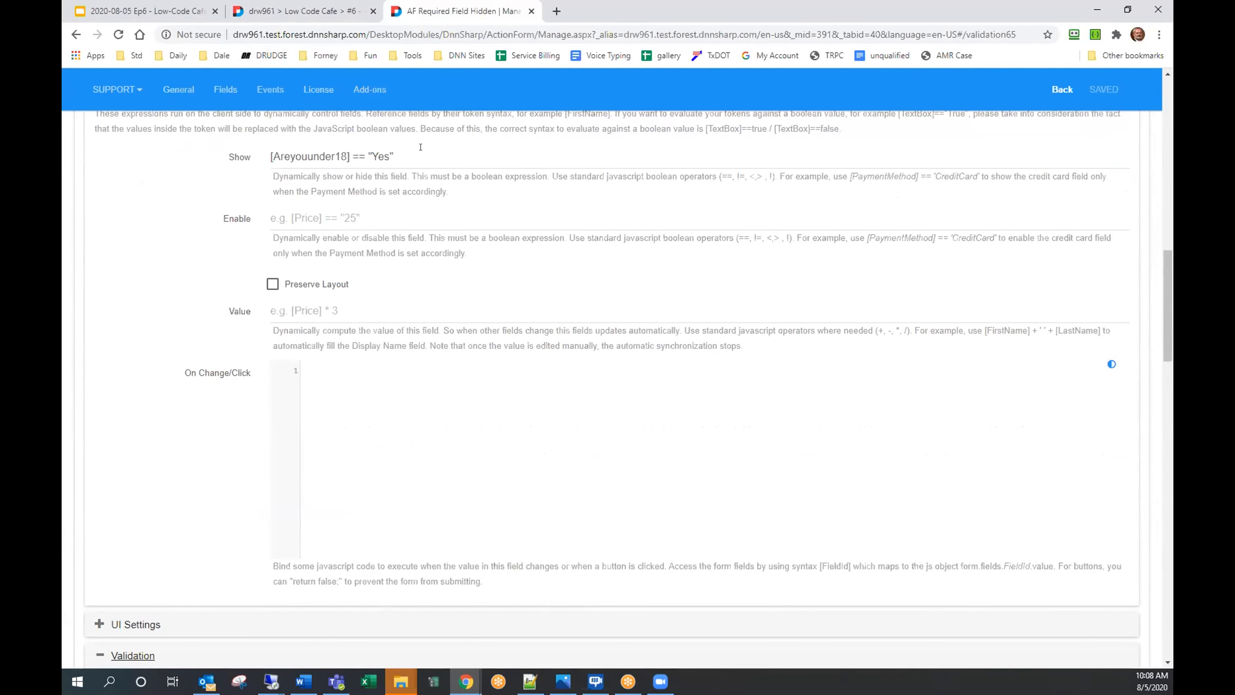
left_click_drag(421, 147, 234, 156)
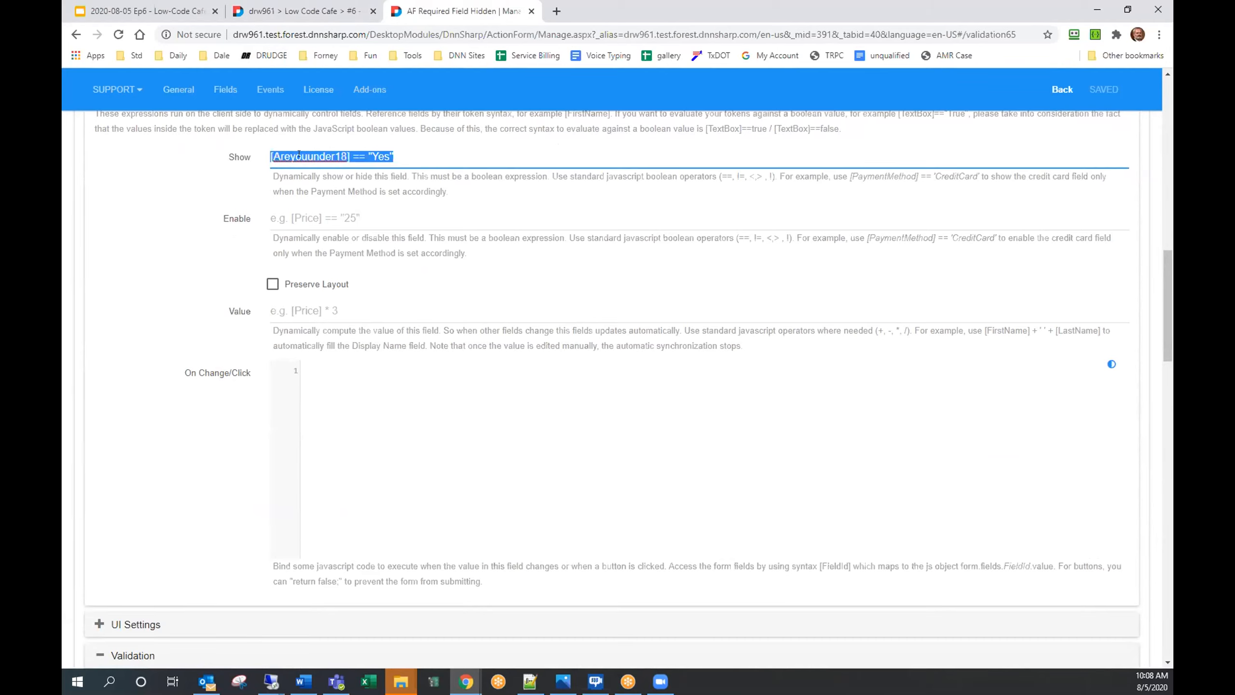
right_click(299, 157)
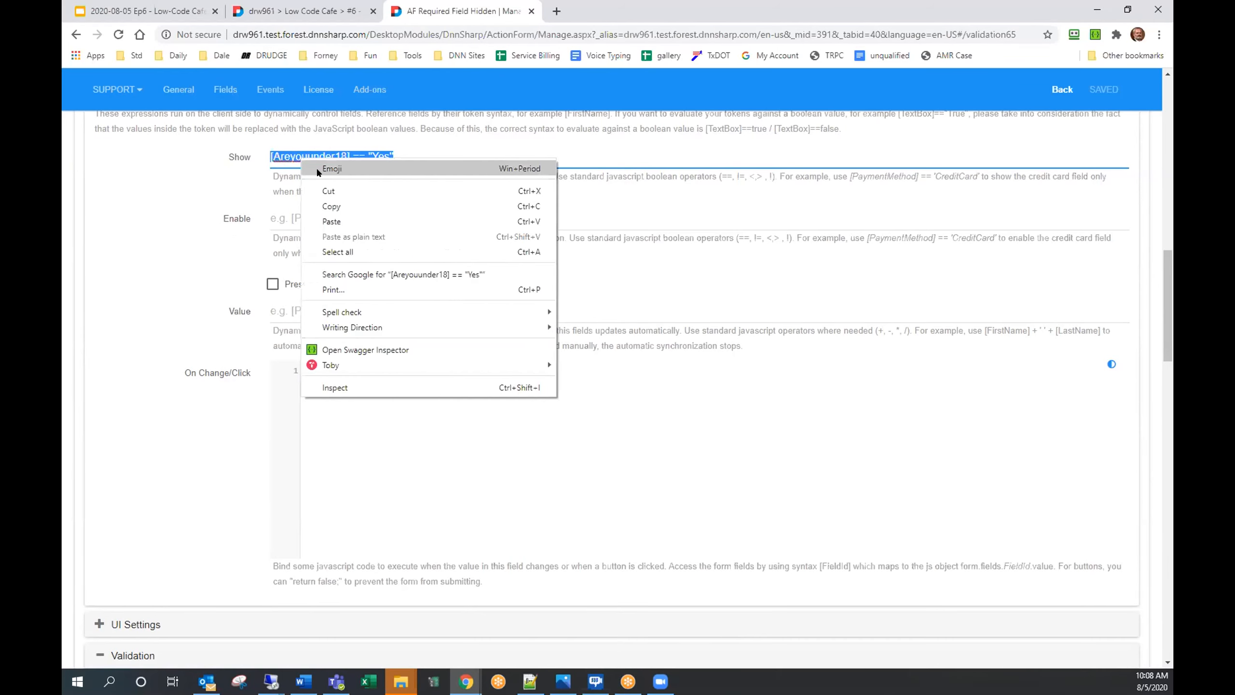
left_click(331, 207)
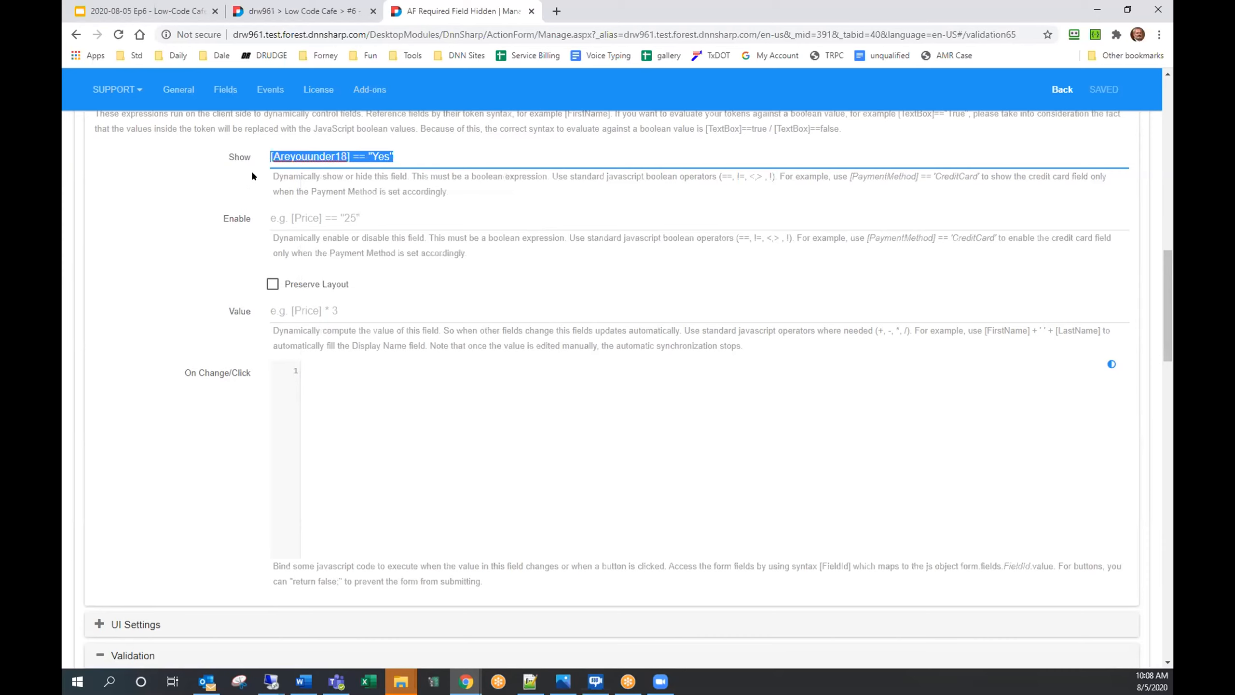
Step: Paste [Areyouunder18] == "Yes" as the validation Condition and save the form
scroll(208, 292, "down", 5)
left_click(354, 422)
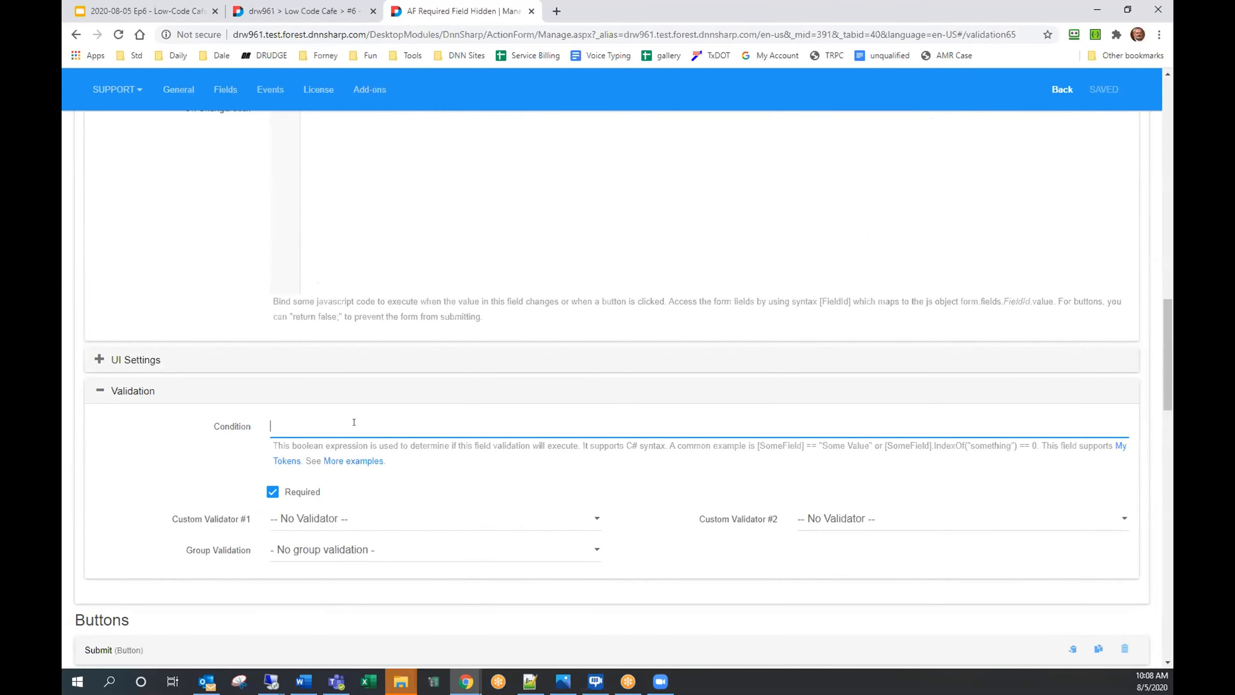
right_click(355, 422)
left_click(403, 524)
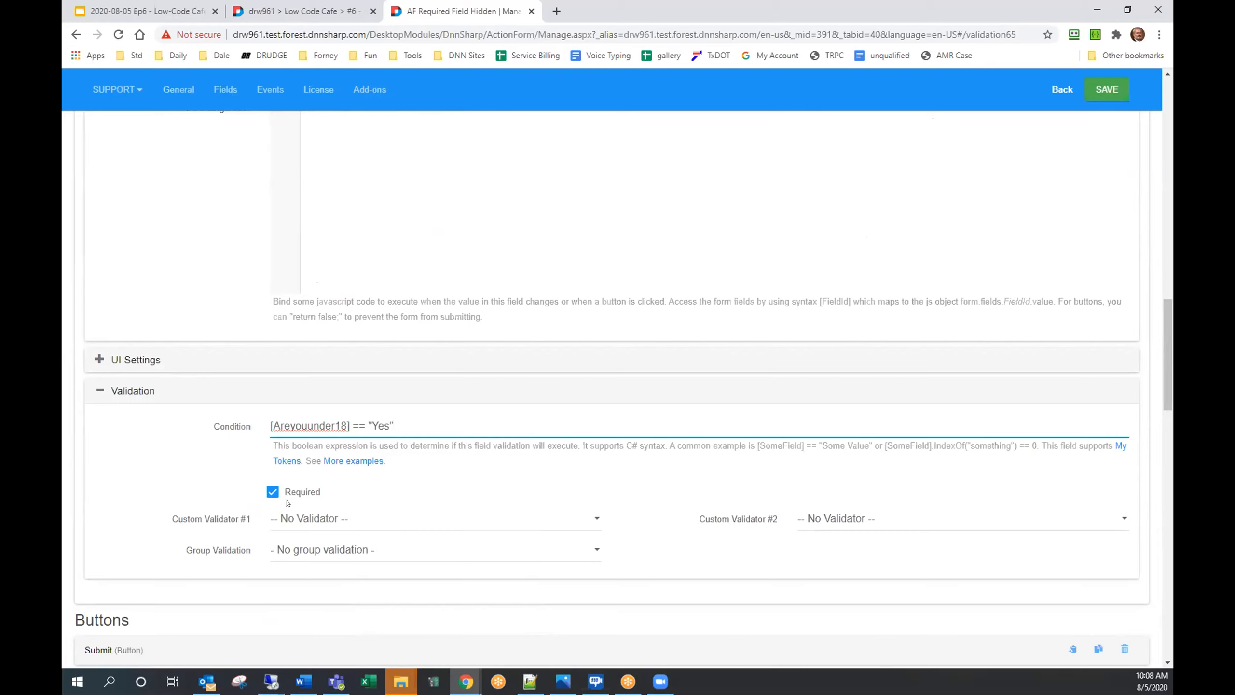
left_click(1107, 90)
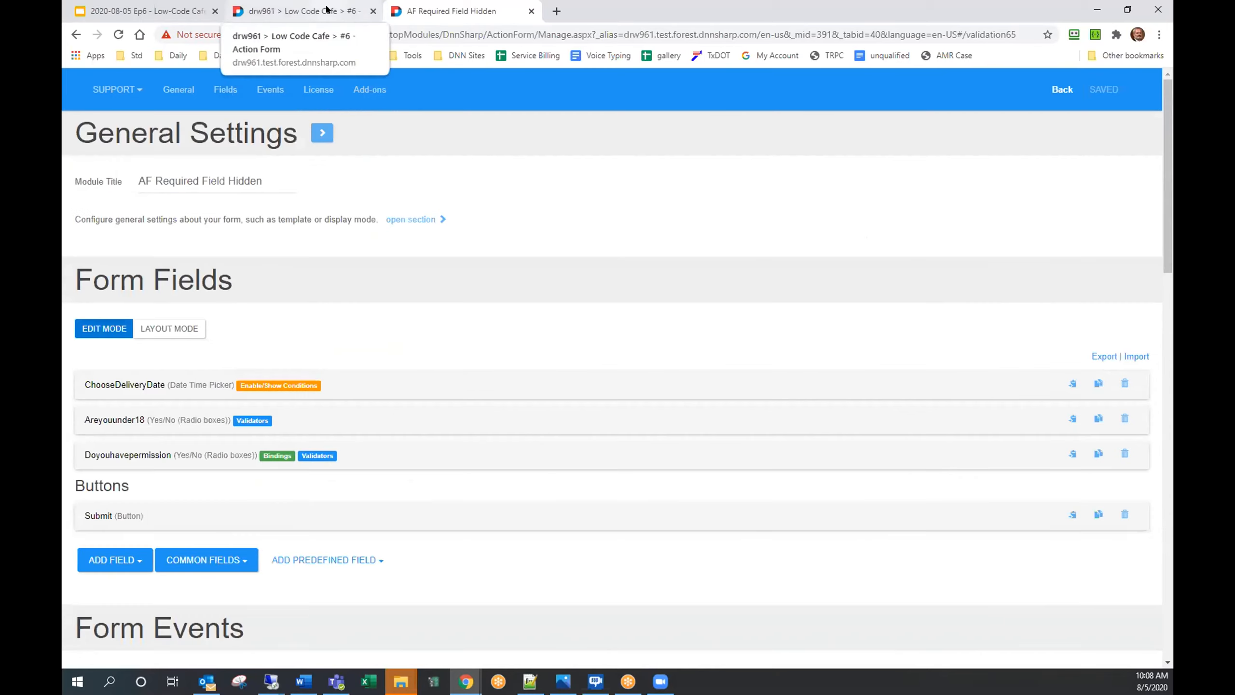
Step: Reload the live form, submit it successfully with under 18 answered No, and return to settings
left_click(327, 9)
left_click(118, 36)
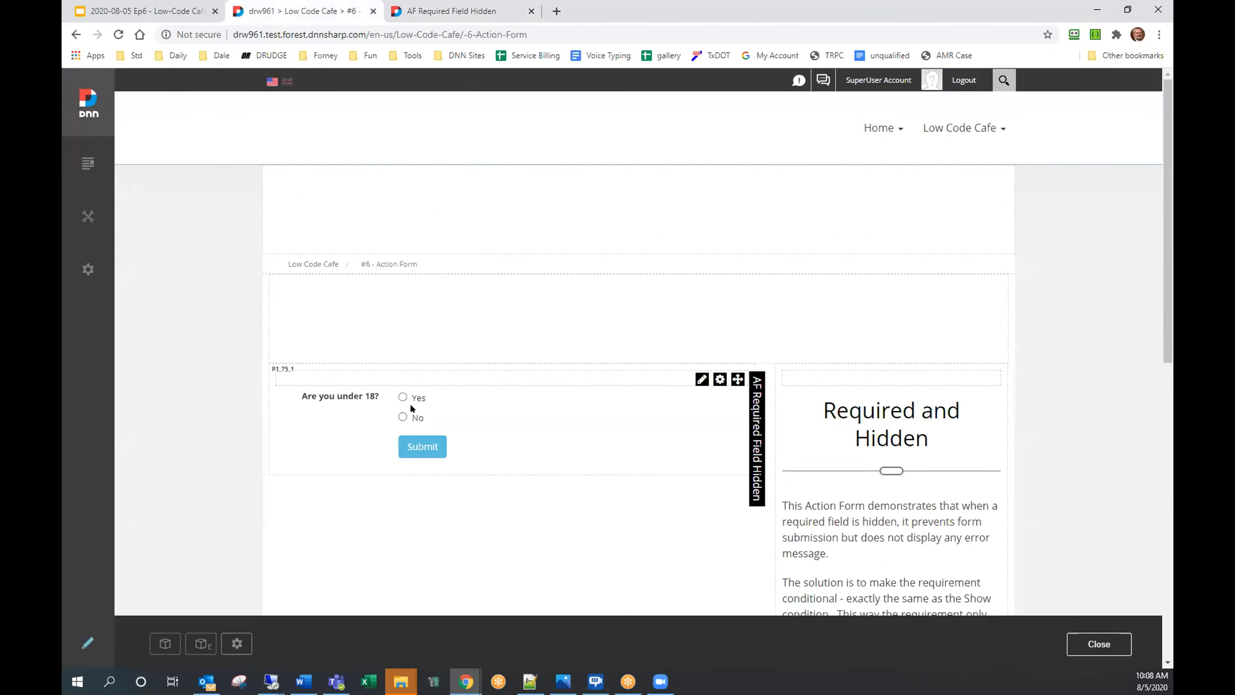
left_click(402, 416)
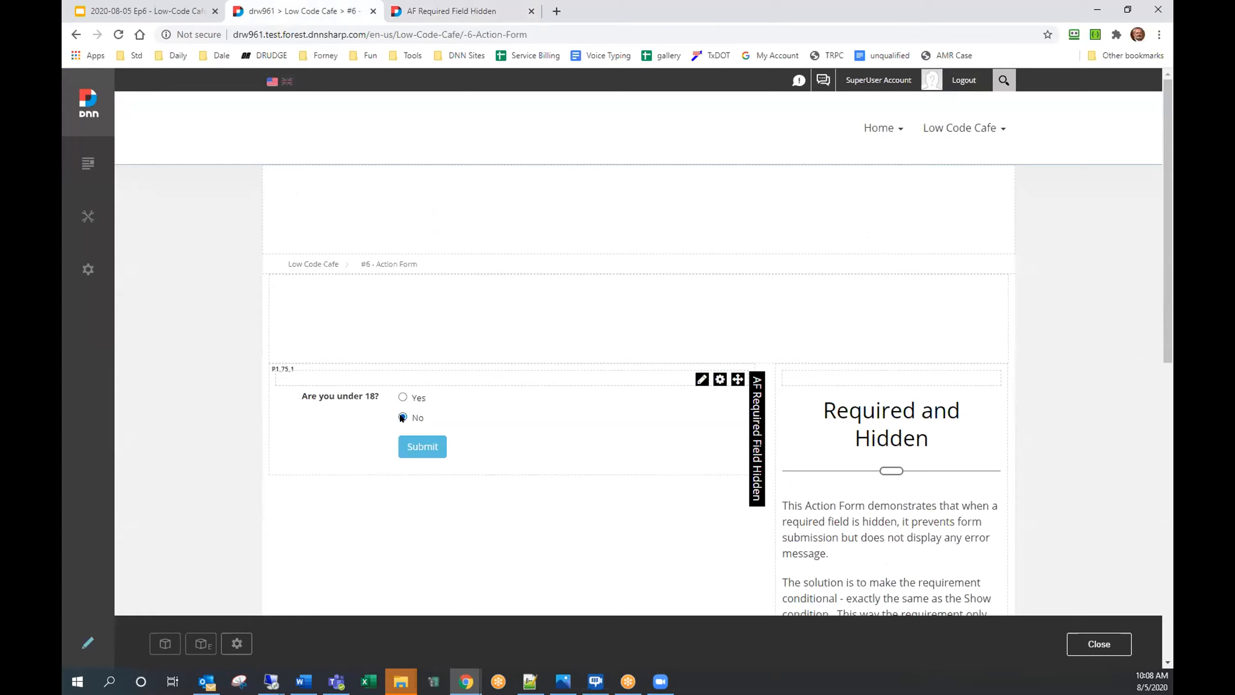
left_click(404, 443)
key("ctrl+Tab")
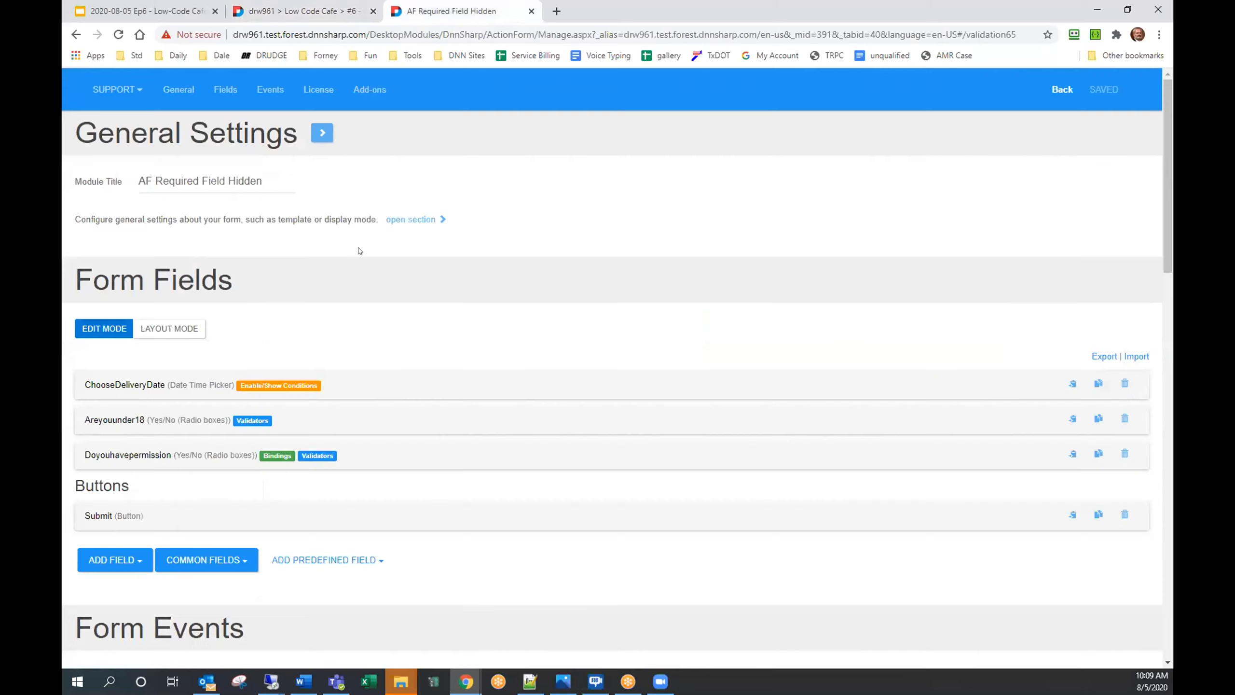
Step: Inspect the Submit button's Display Toast Message and Log Error actions, then go back to the live form
left_click(99, 516)
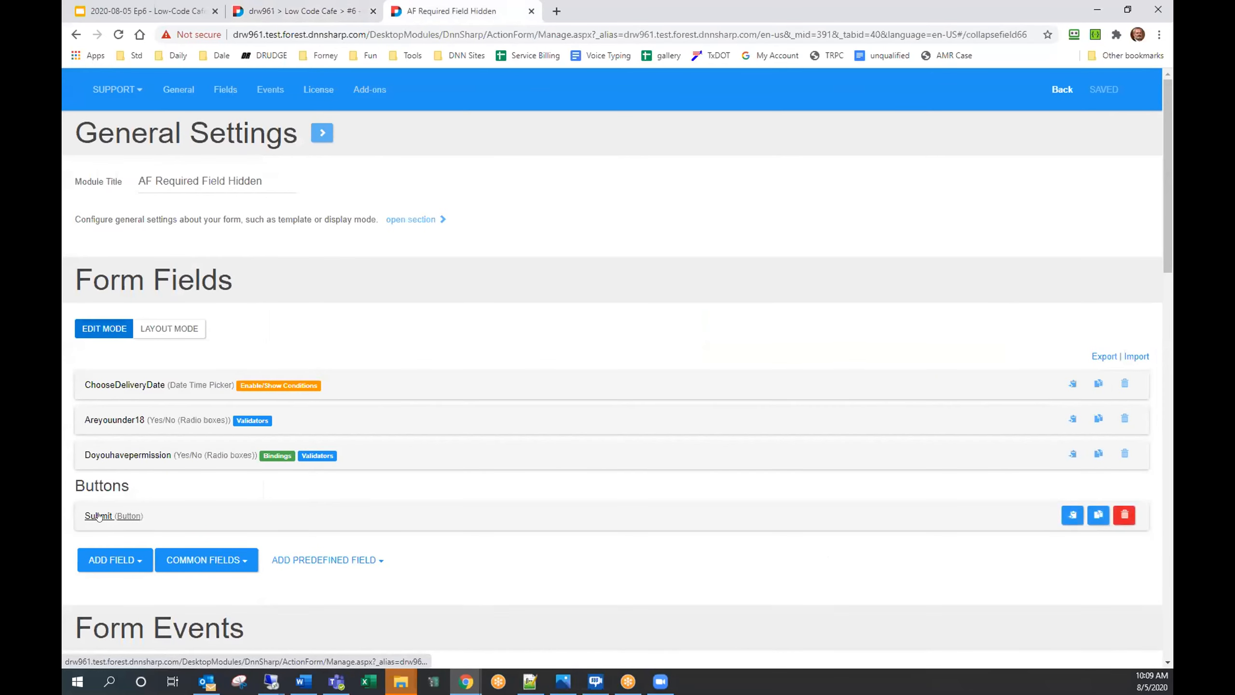
scroll(165, 505, "down", 10)
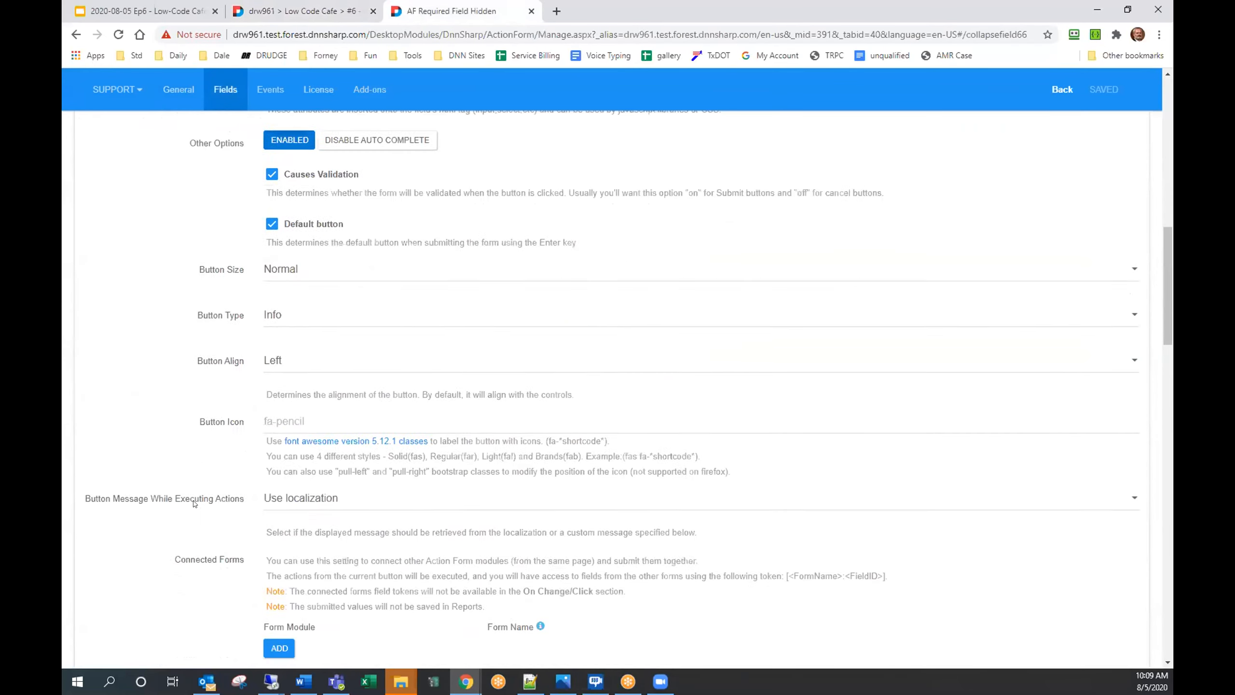
scroll(194, 504, "down", 8)
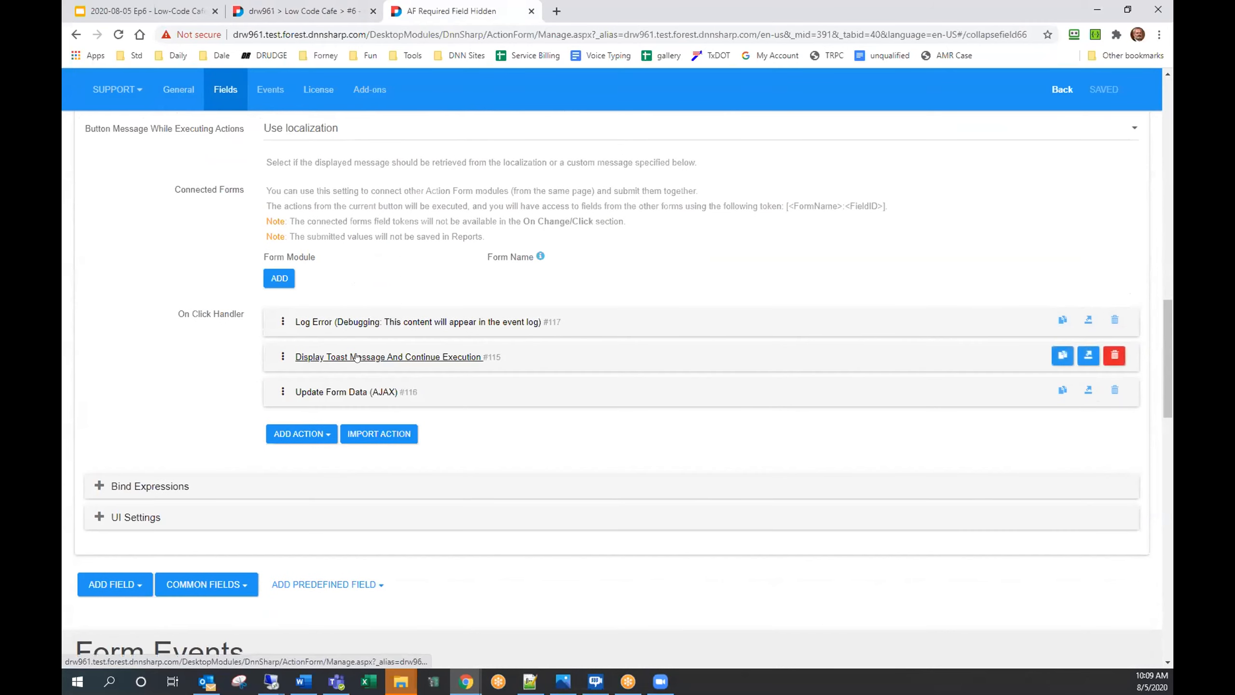
left_click(357, 358)
scroll(353, 380, "down", 3)
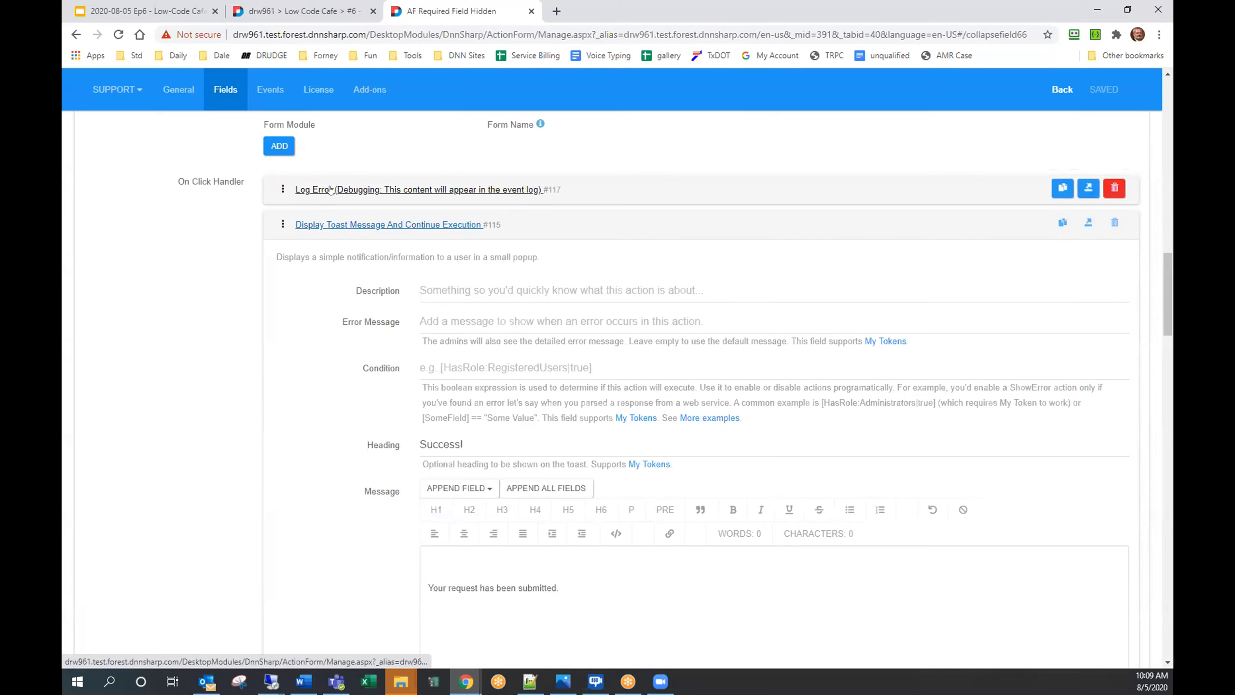
left_click(314, 190)
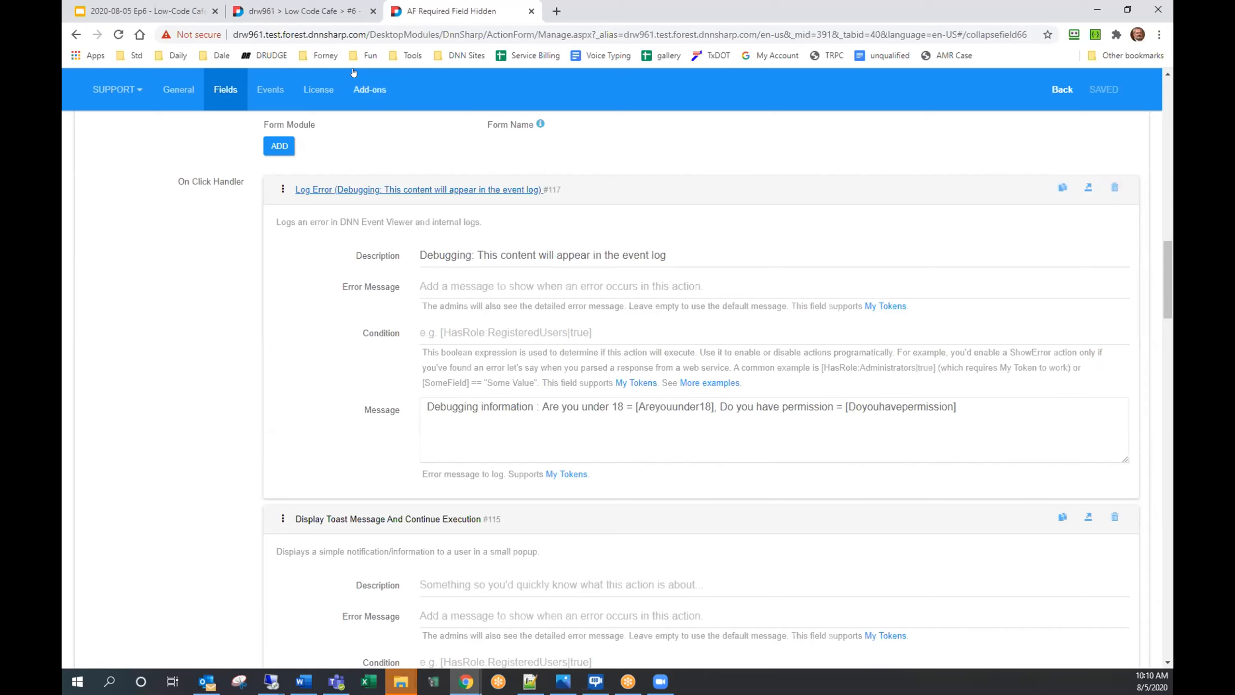
left_click(327, 6)
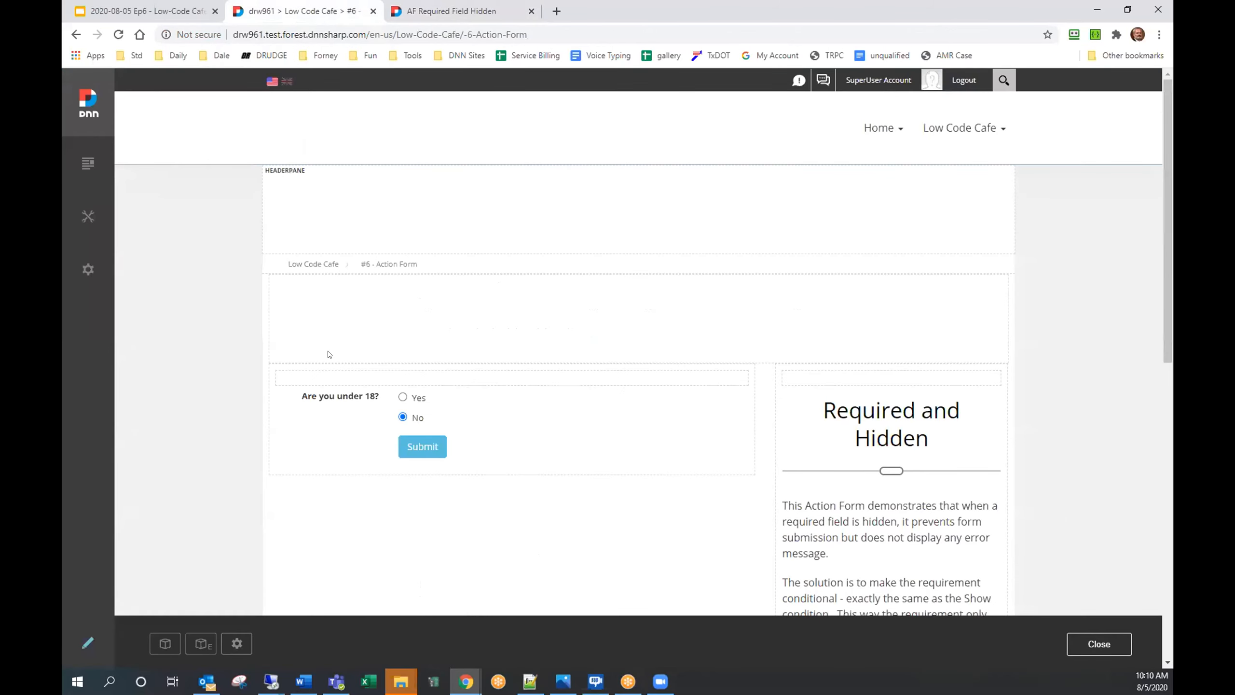
Step: Submit the form with 'Are you under 18?' Yes and permission No
left_click(401, 397)
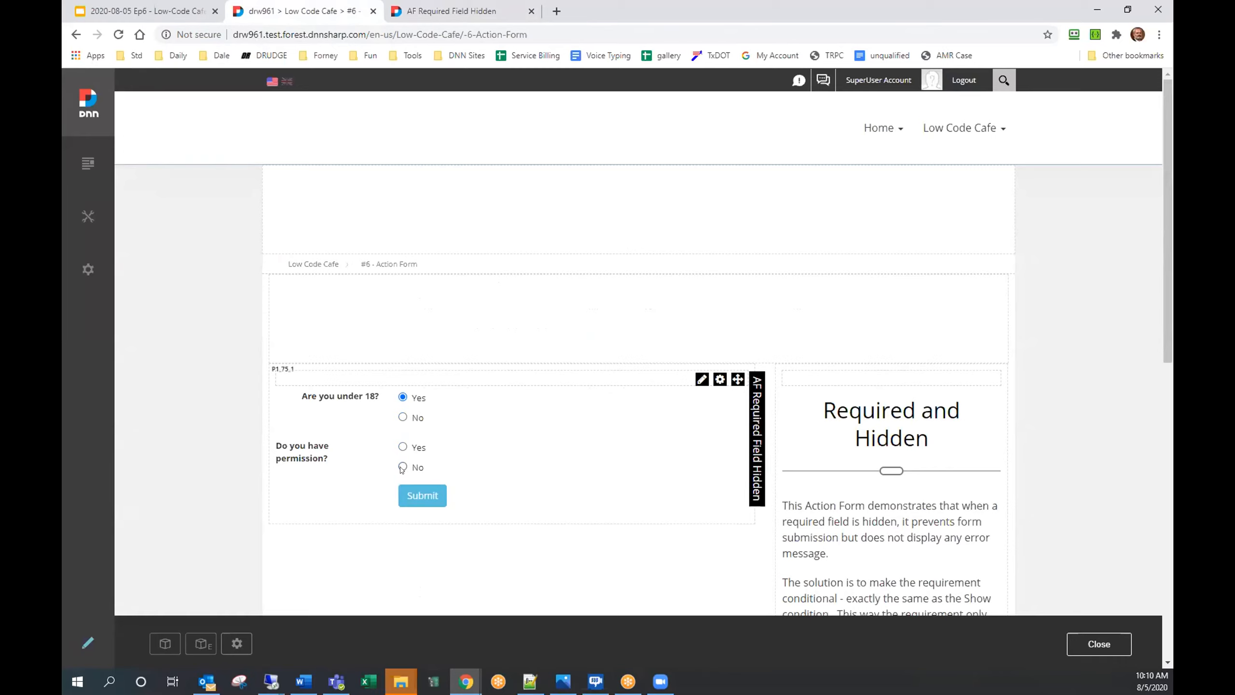
left_click(417, 496)
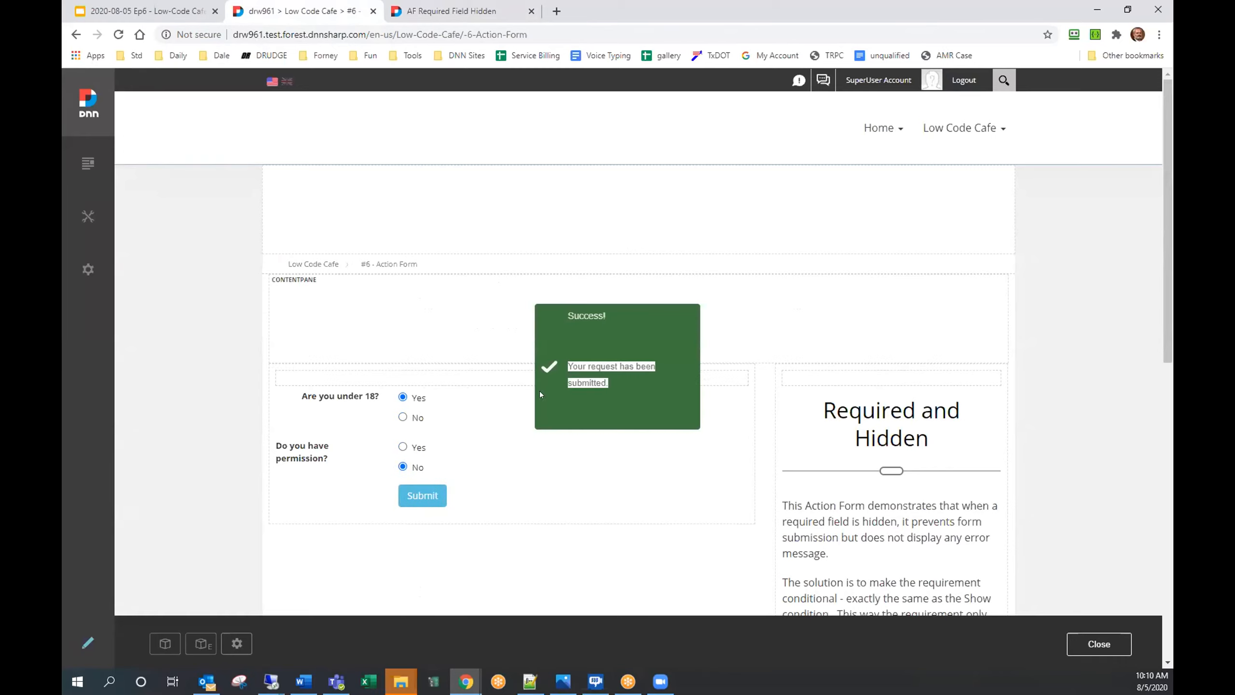
mouse_move(66, 229)
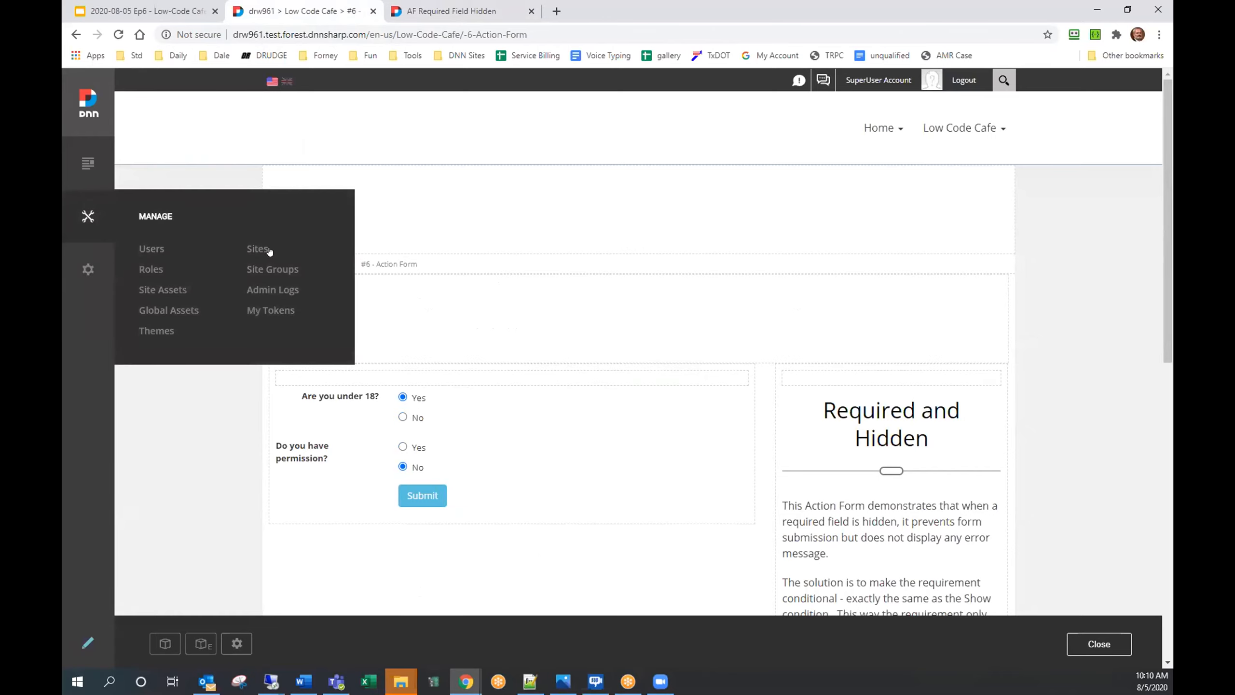
Step: In Admin Logs, expand the newest General Exception entry showing Yes and No, then switch to the slides
left_click(268, 290)
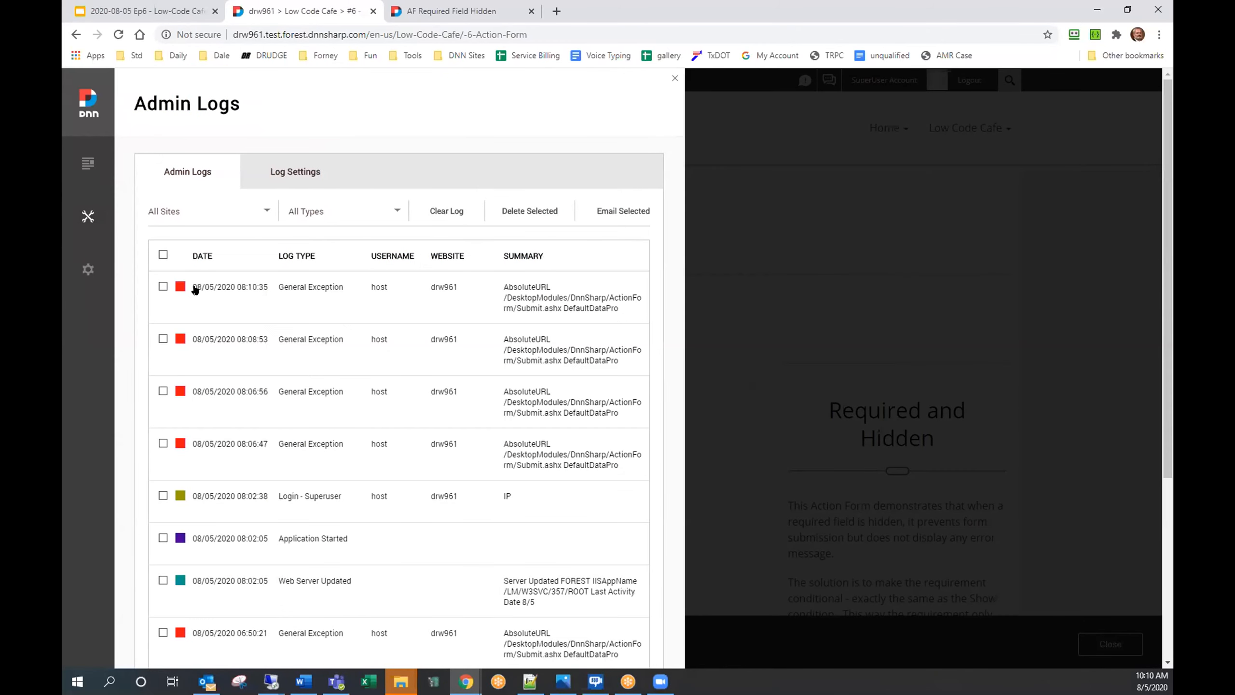
left_click(195, 291)
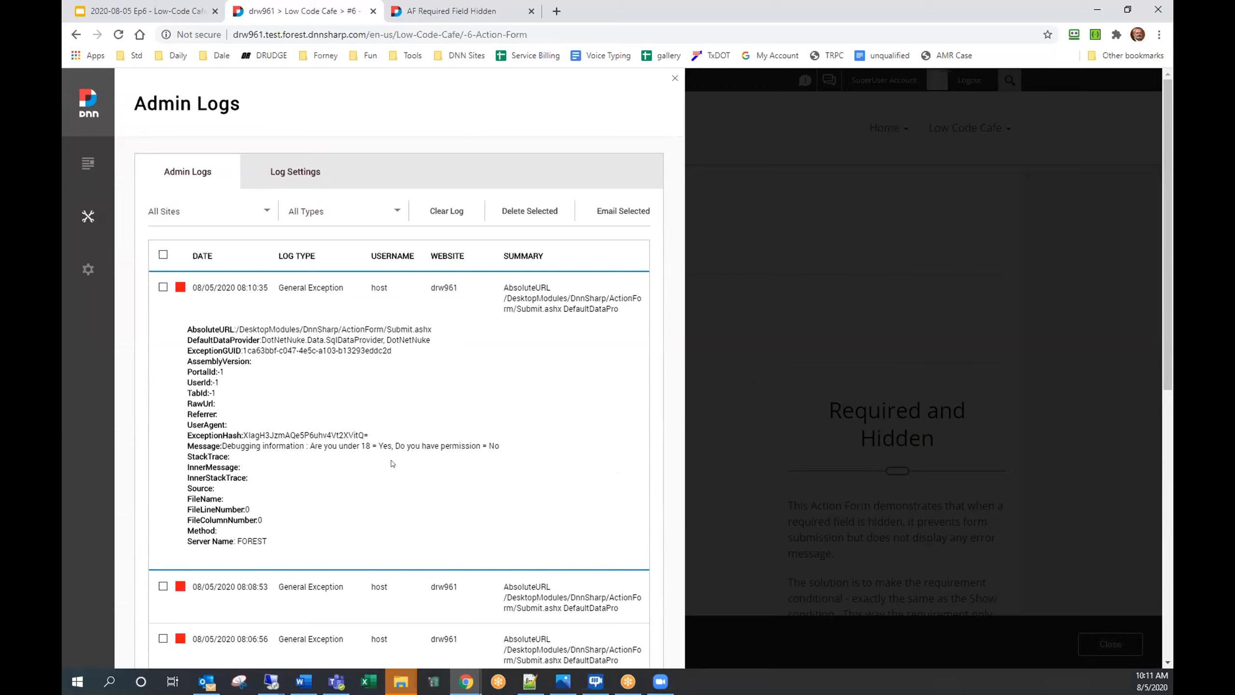
left_click(138, 13)
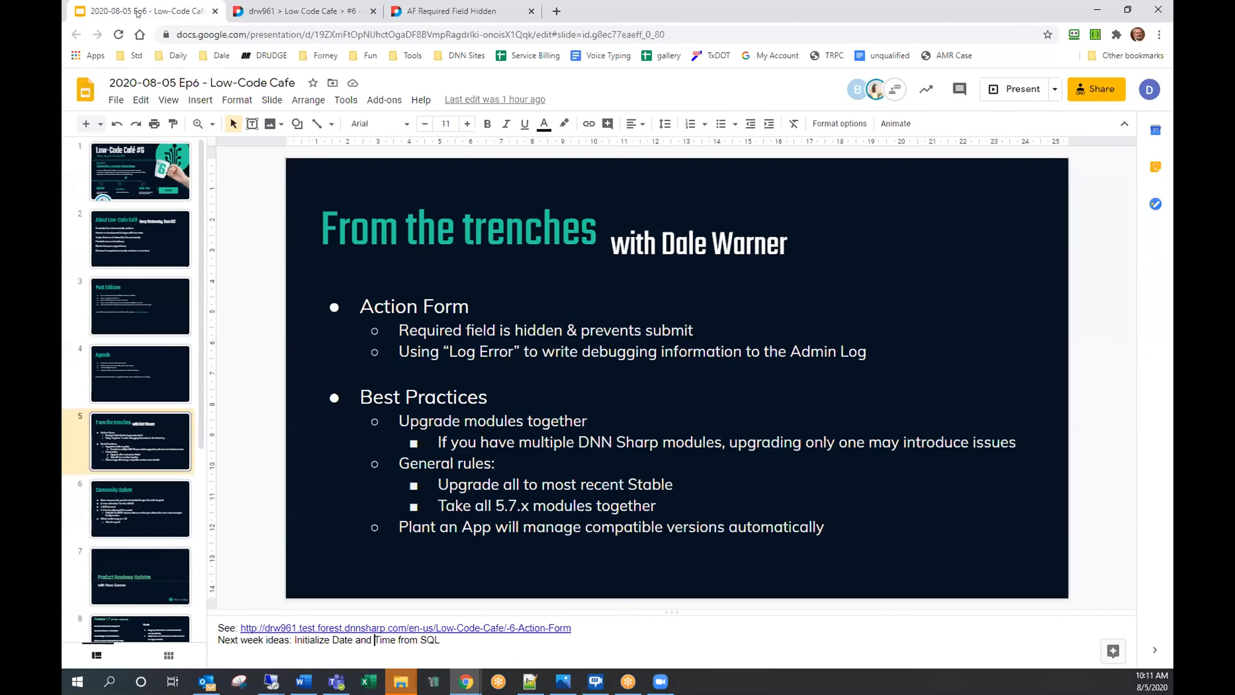
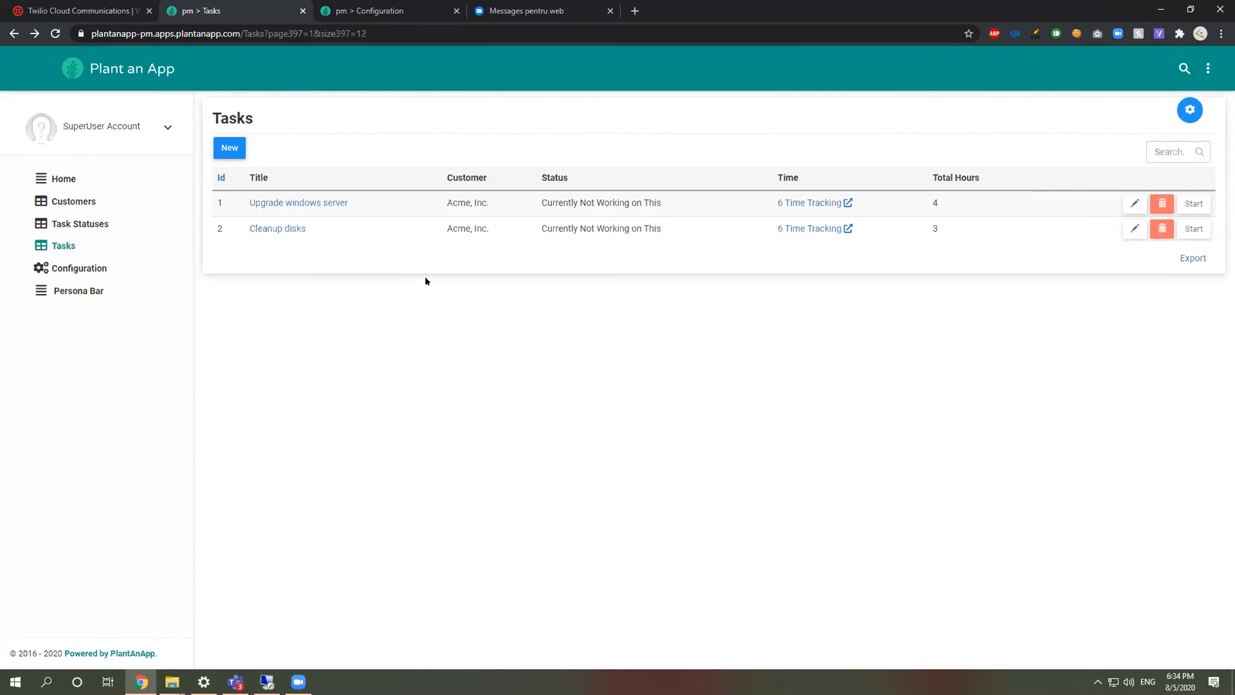
Step: Open the pm app's Configuration area at its Getting Started page
left_click(107, 268)
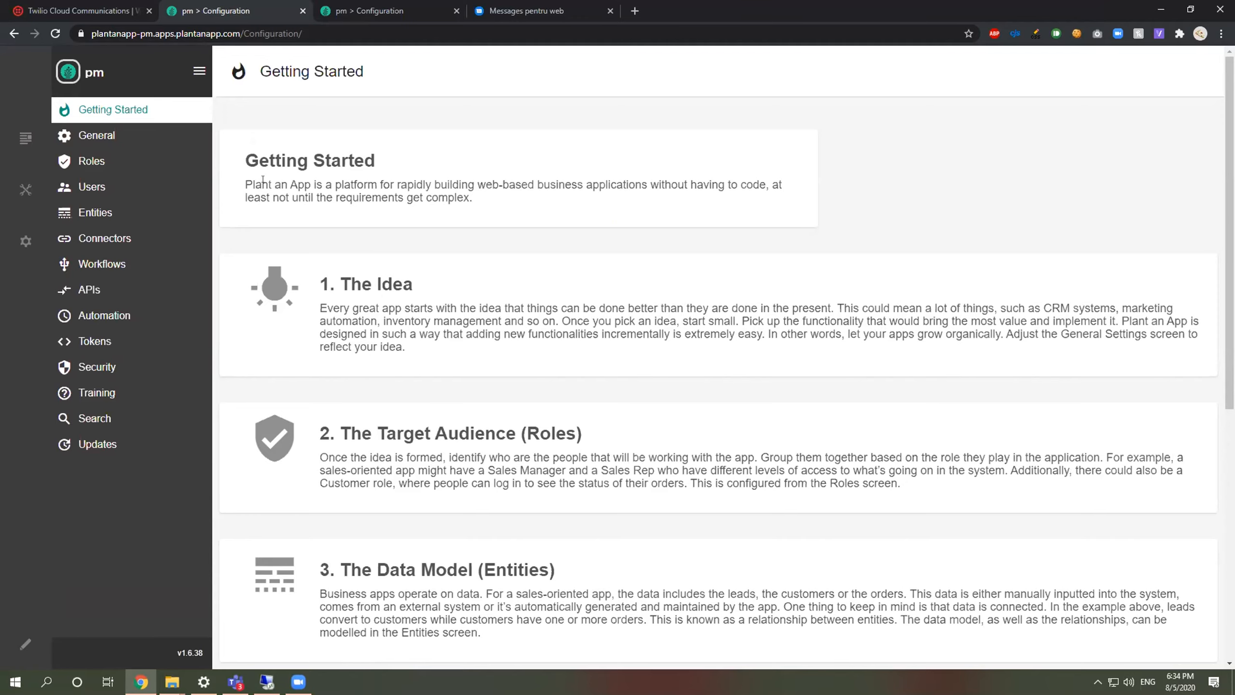
Step: Glance at the Twilio console, then show the pm app's Workflows list, including Send SMS
left_click(97, 3)
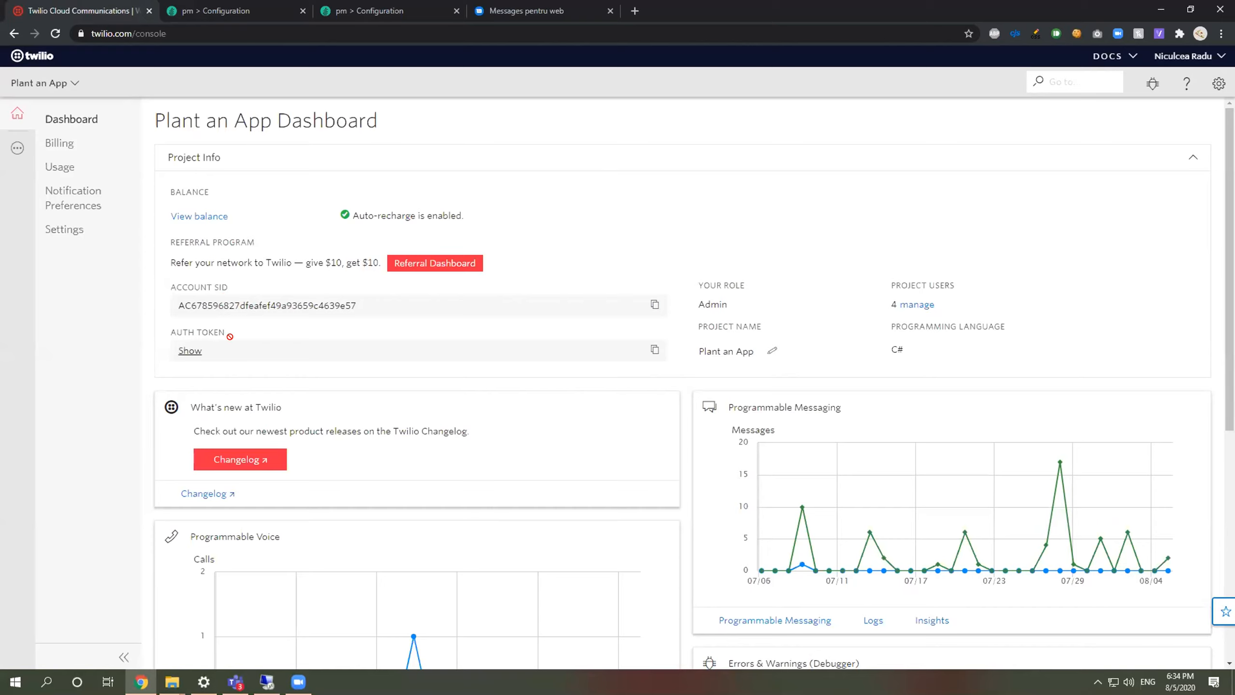
left_click(222, 4)
left_click(106, 266)
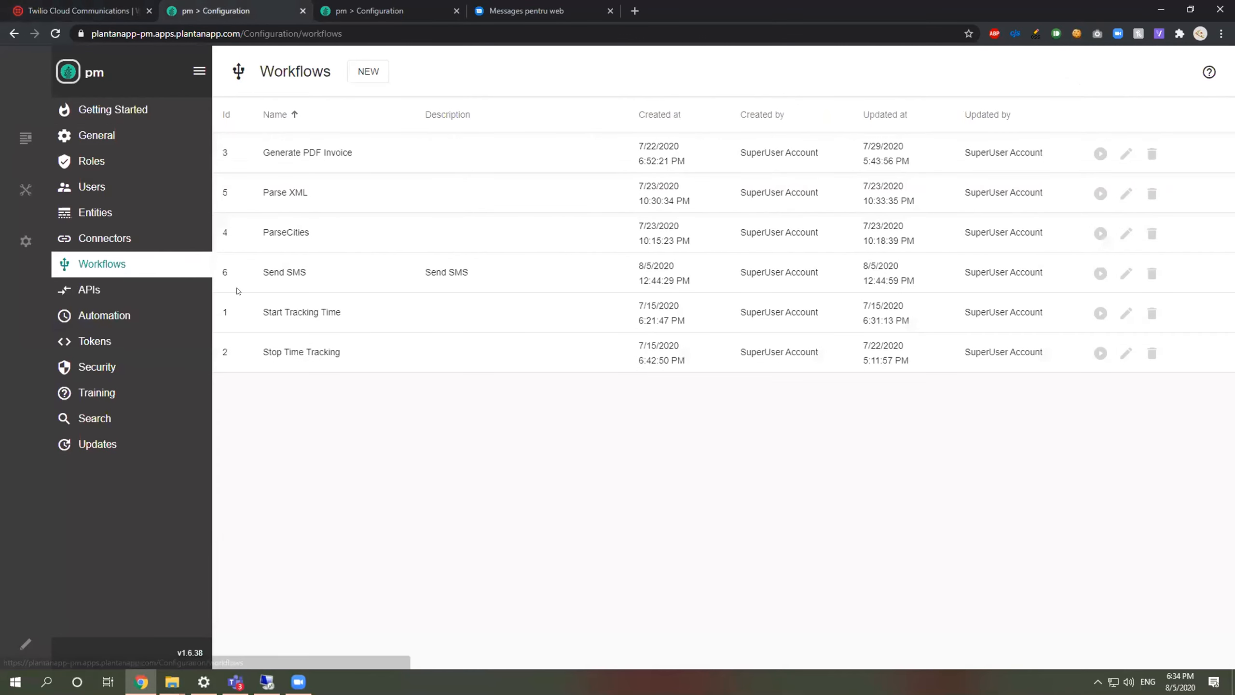
Step: Open the Send SMS workflow and the action settings of its Send SMS using Twilio task
left_click(1126, 274)
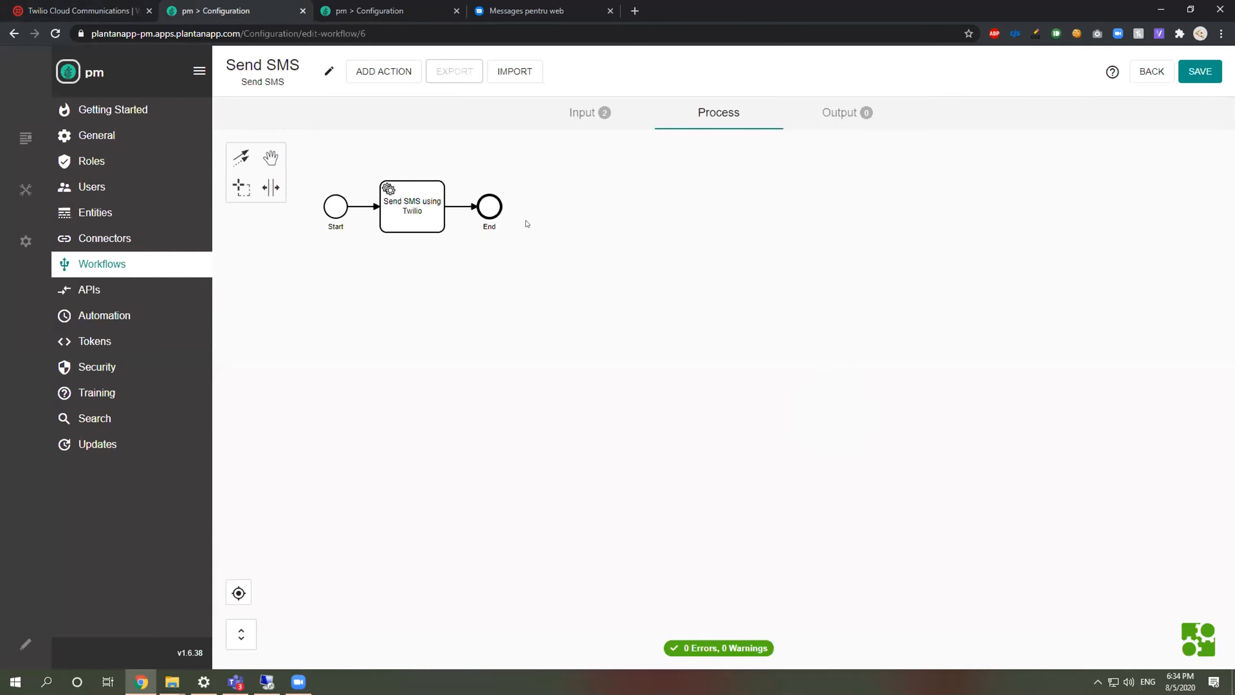
left_click_drag(655, 215, 825, 280)
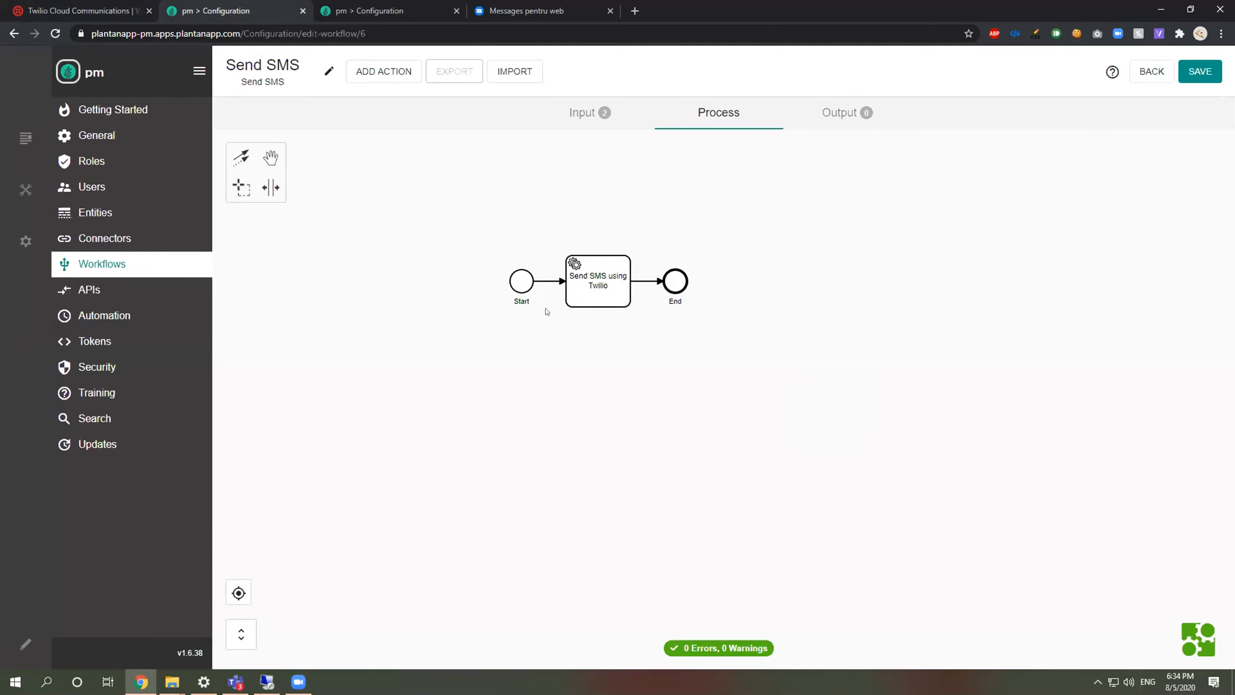
scroll(593, 345, "up", 1)
left_click_drag(593, 346, 636, 391)
left_click(651, 325)
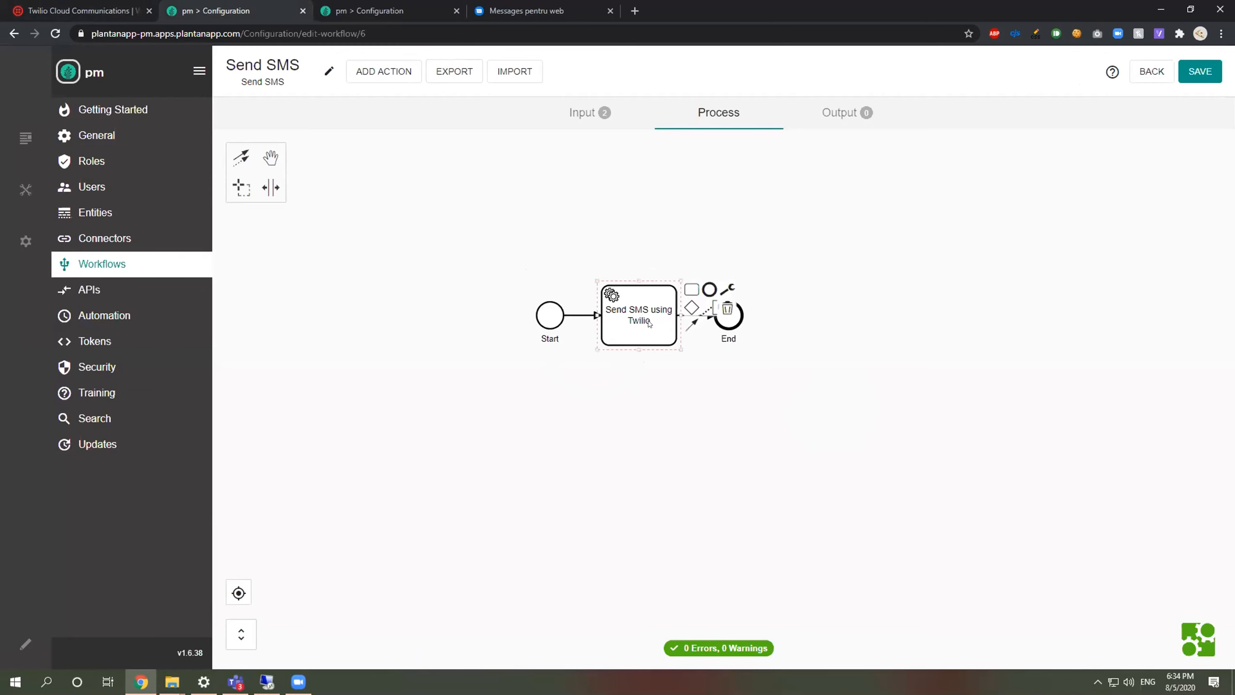
left_click(726, 288)
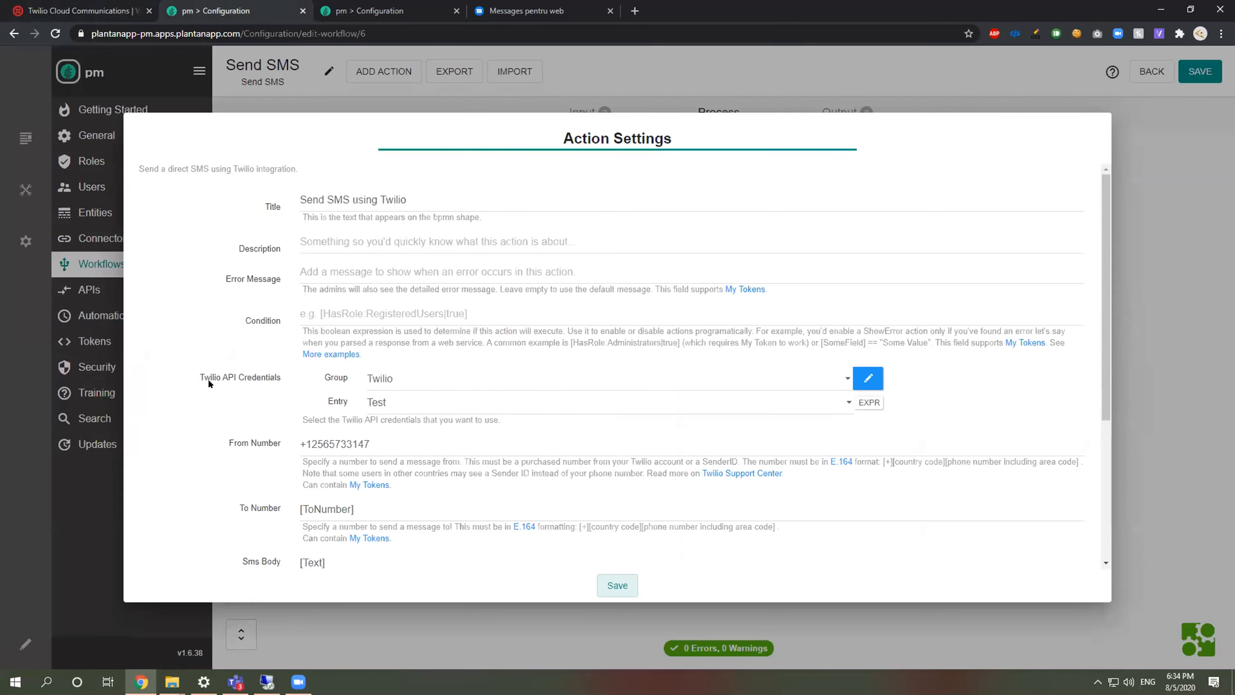
Step: Inspect the Test entry in the Twilio credential group under Manage Credentials
left_click(869, 378)
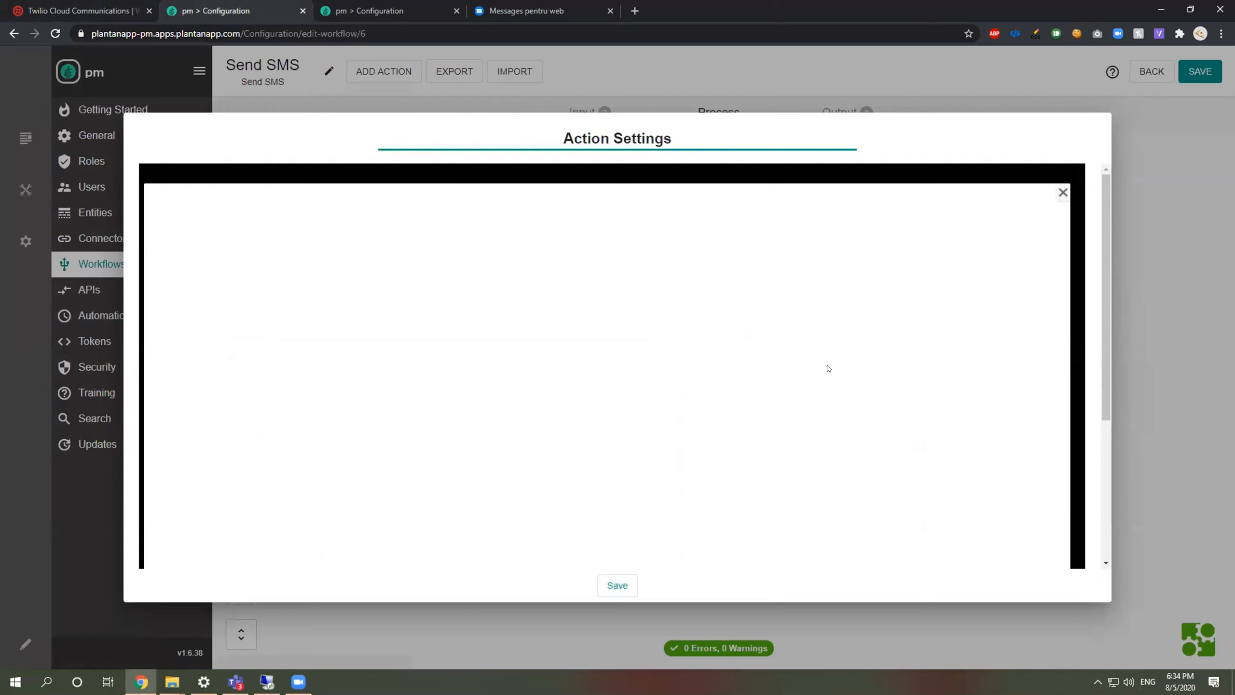
left_click(183, 344)
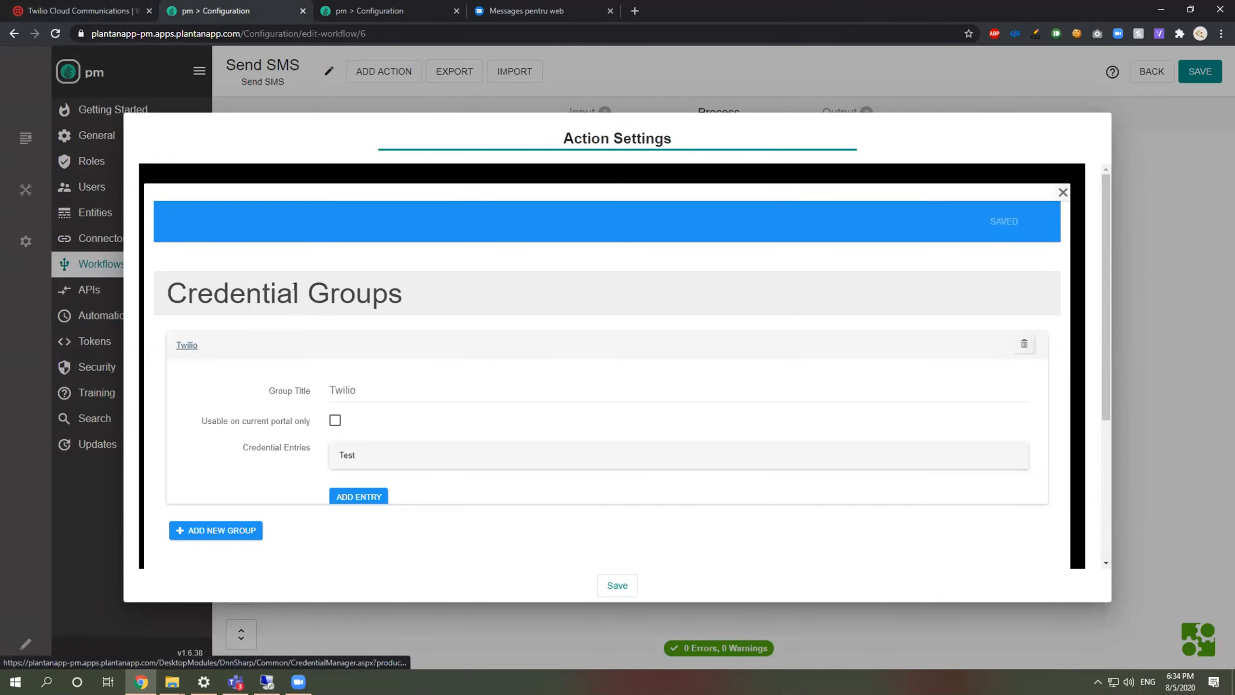
scroll(347, 328, "down", 3)
left_click(347, 326)
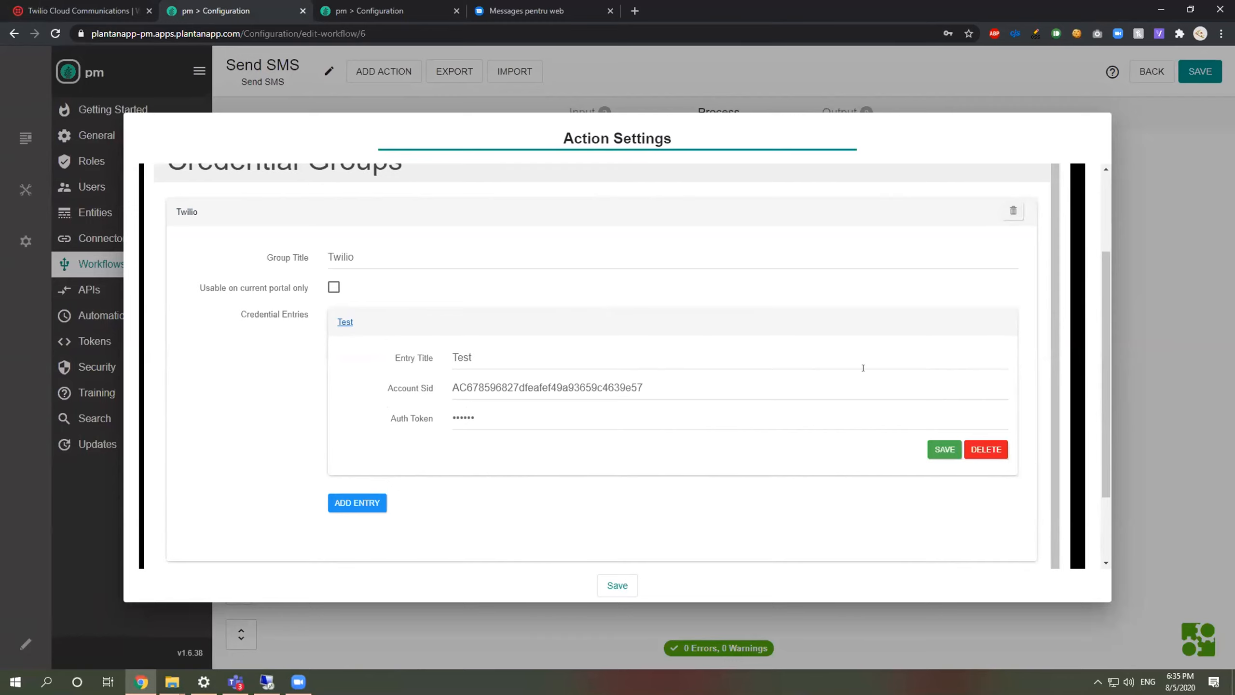
Step: Reopen the Twilio action settings to check the From Number, then view the Twilio console dashboard
left_click(1134, 181)
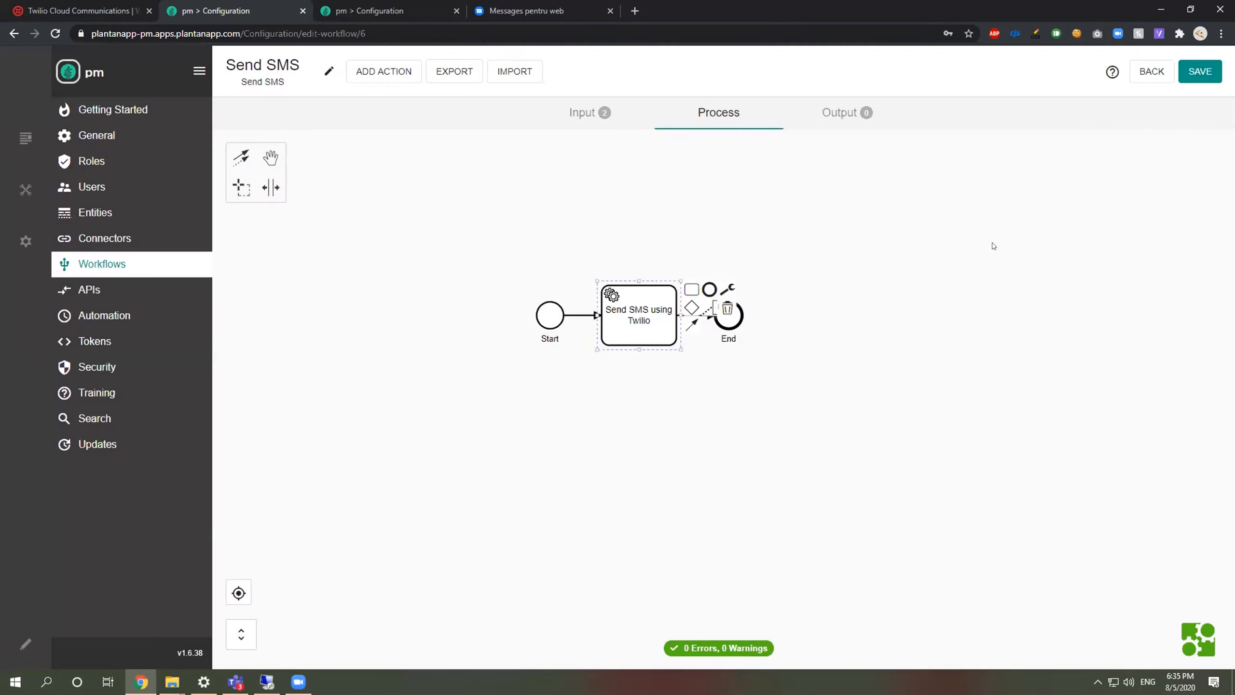
left_click(728, 287)
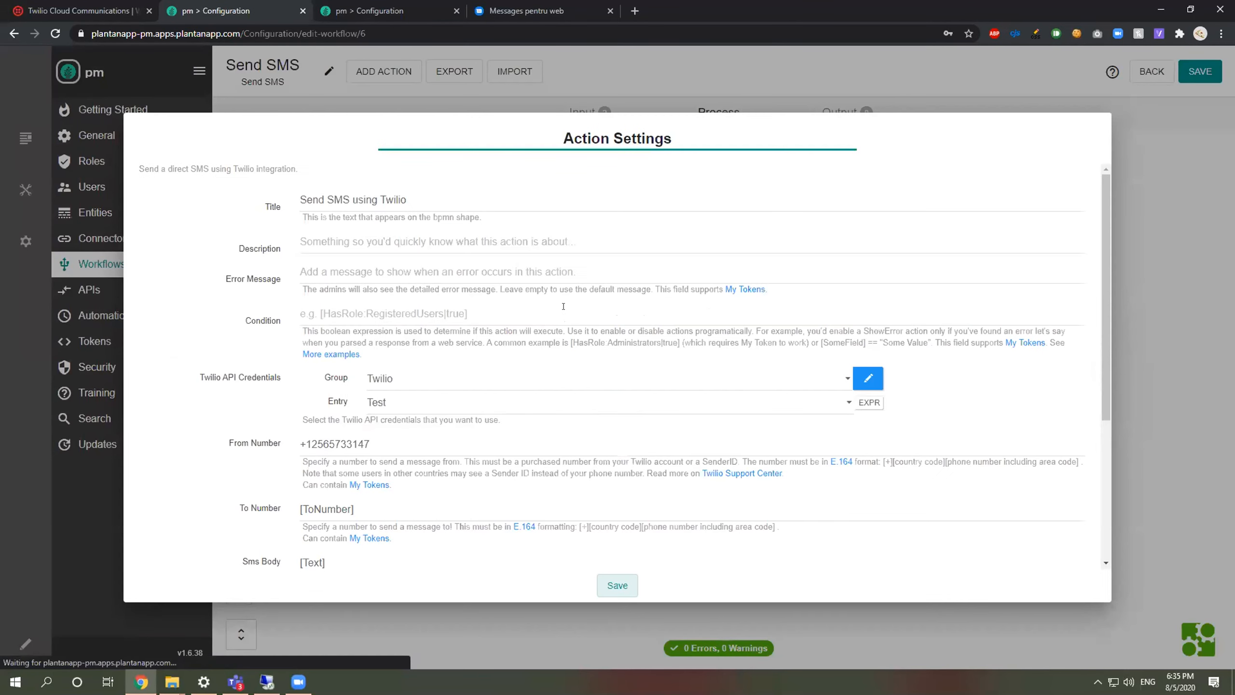
scroll(349, 385, "down", 1)
left_click(364, 368)
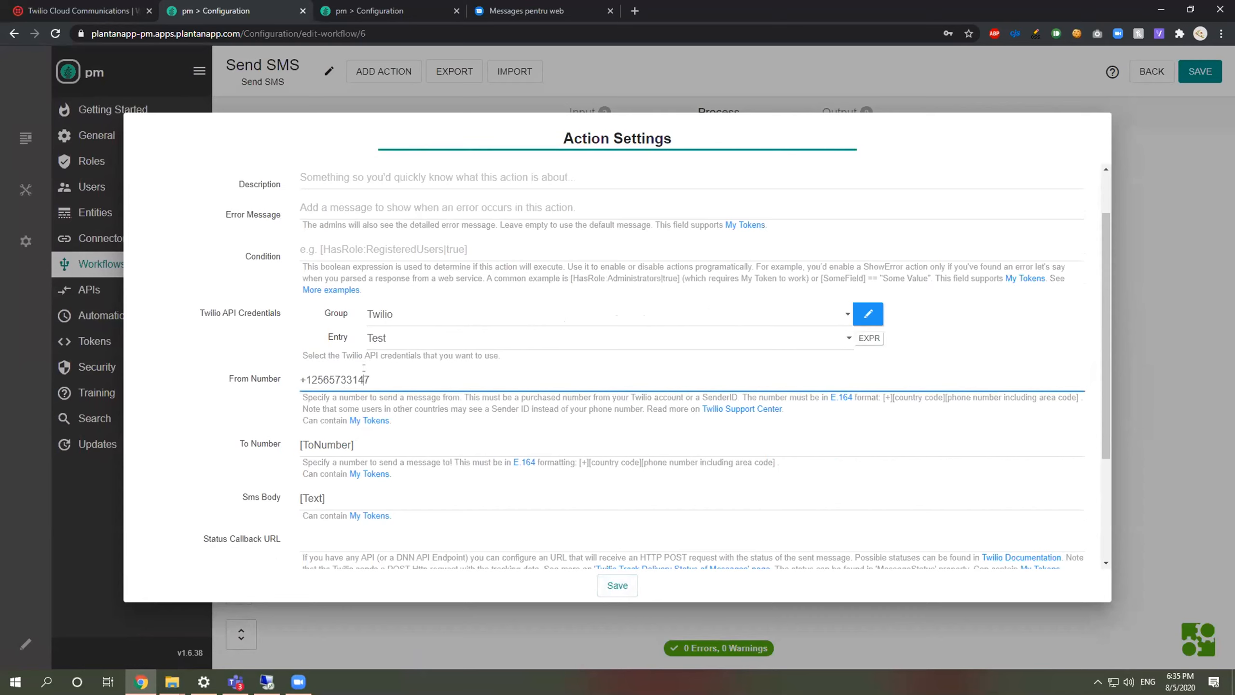
left_click(94, 6)
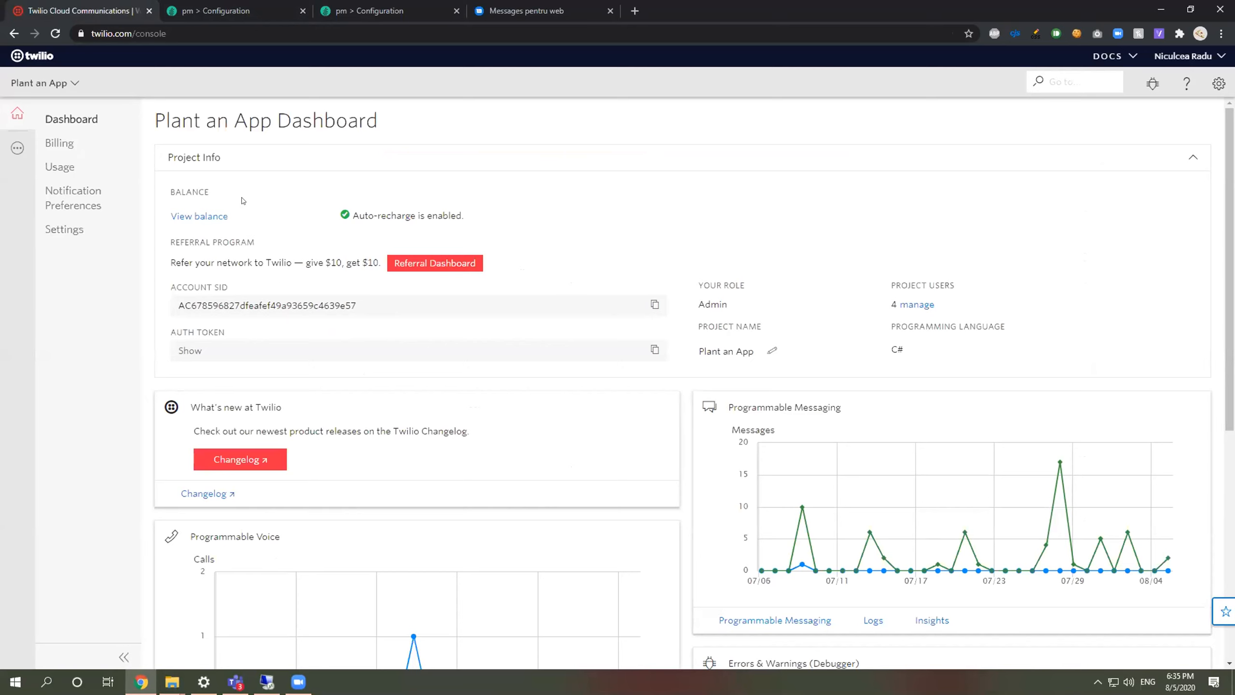
Step: Find the Town Creek, AL number among Twilio's Active Numbers, then return to the Plant an App workflows
left_click(18, 148)
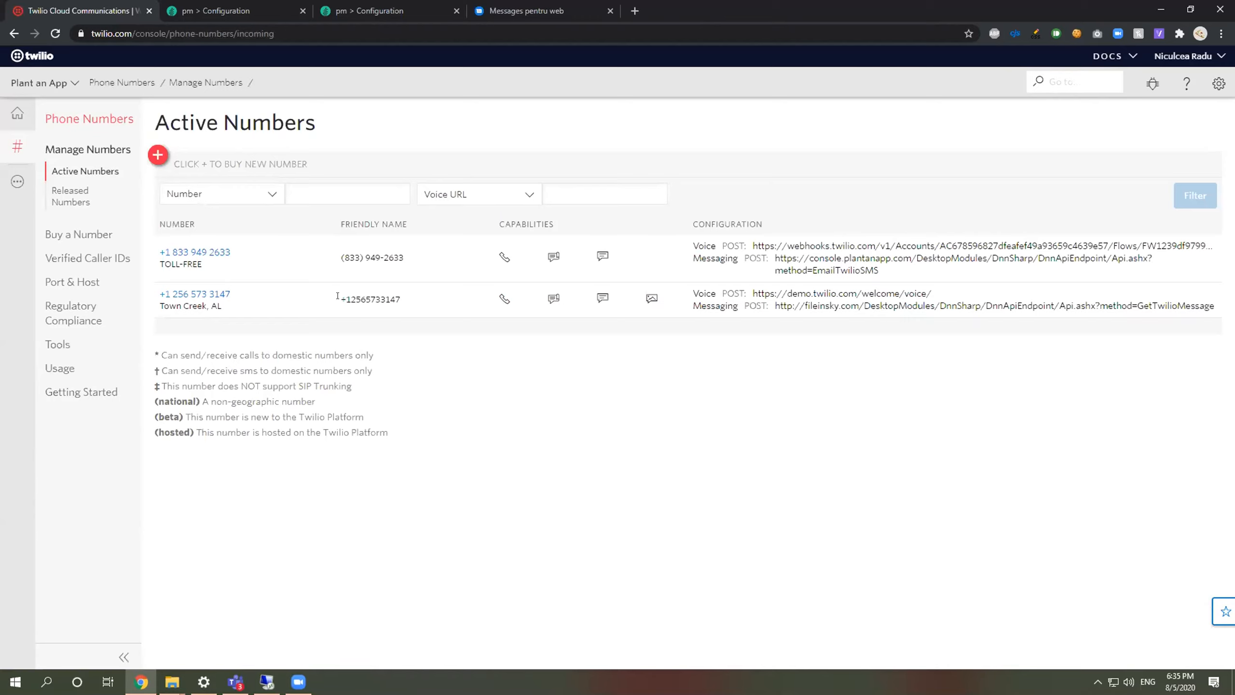
left_click_drag(337, 296, 406, 304)
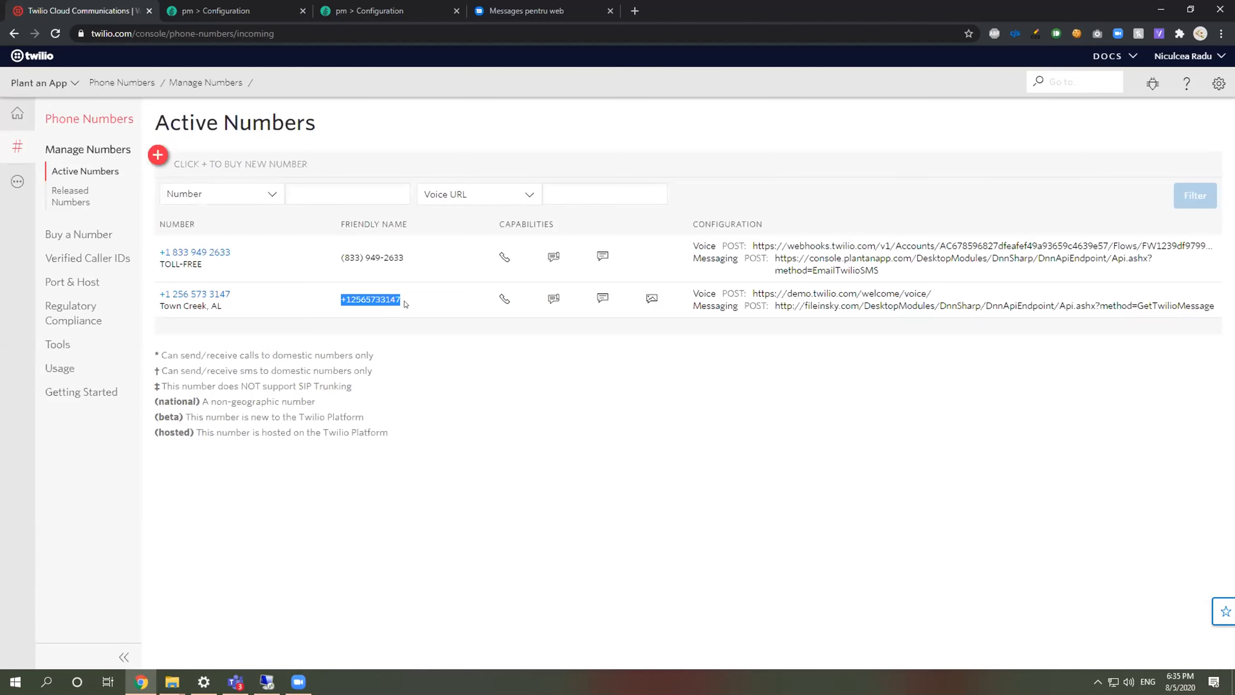
left_click(396, 4)
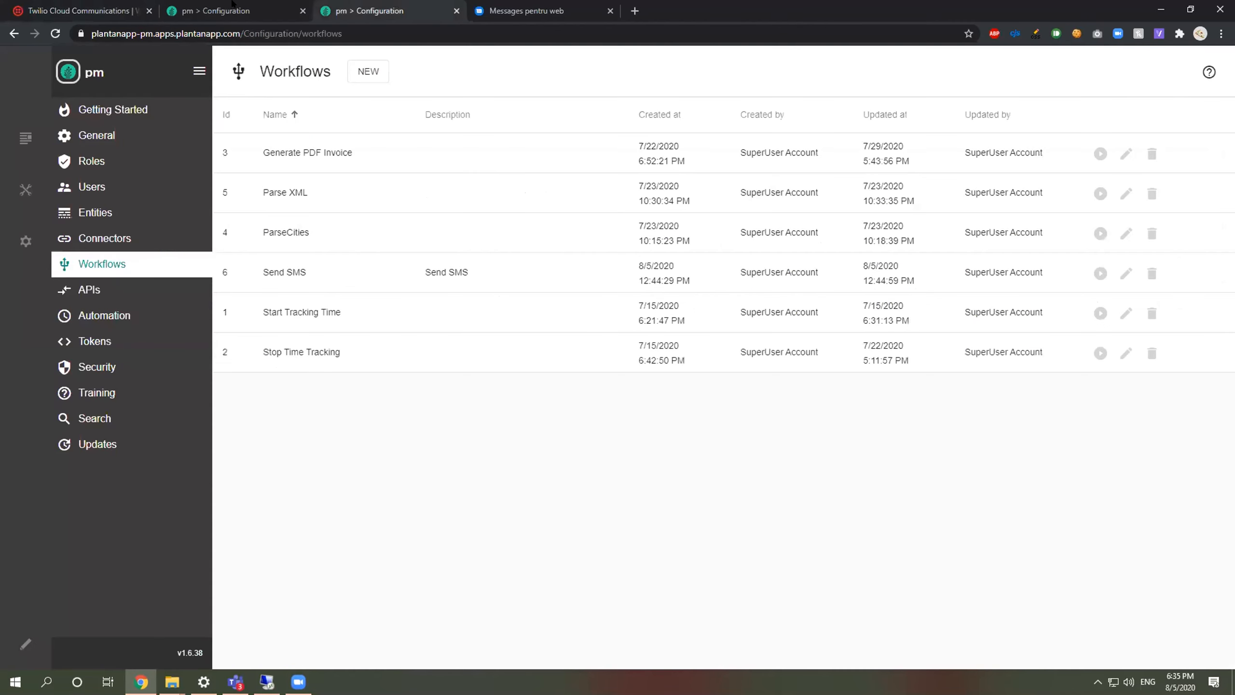
Step: Check the From Number, To Number and Status Callback URL fields, then close the Twilio action settings
key("ctrl+shift+Tab")
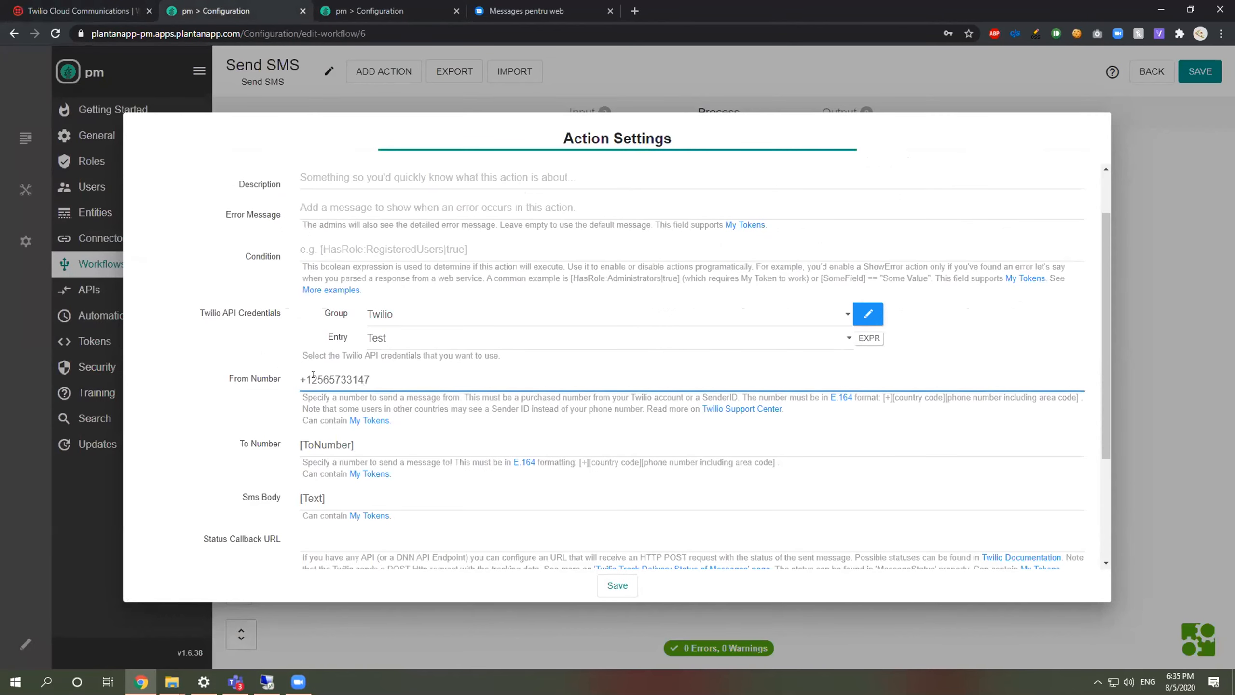
scroll(313, 375, "down", 1)
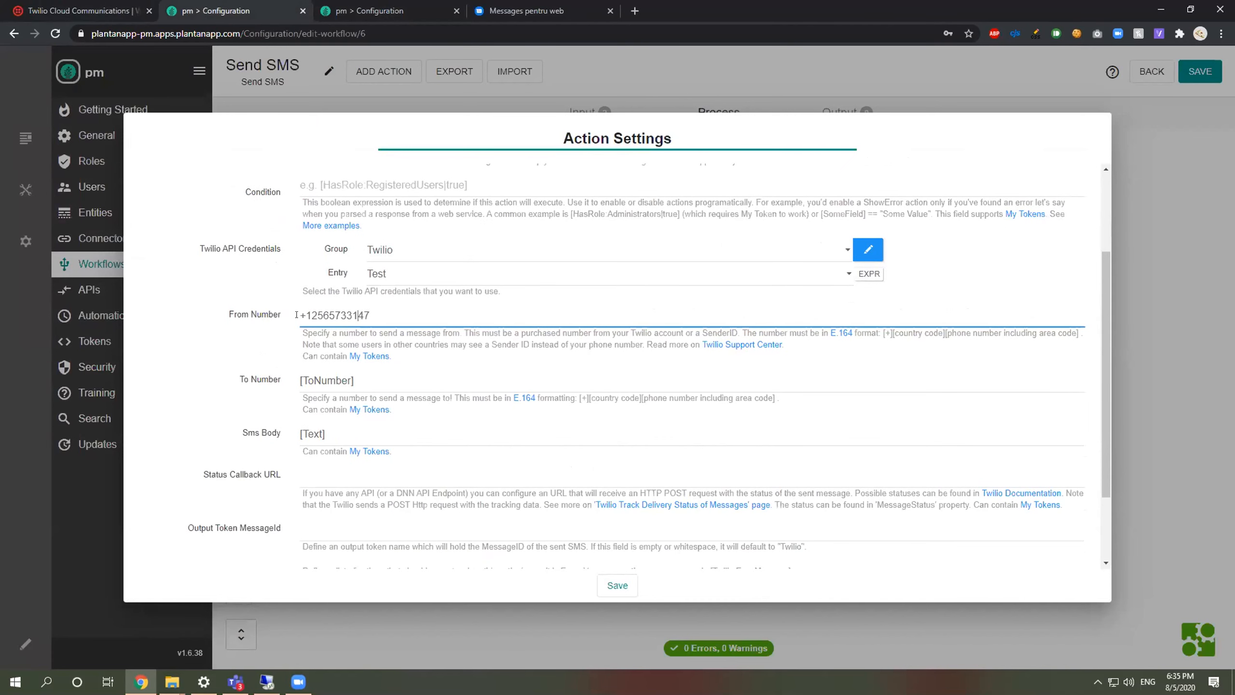
left_click_drag(296, 315, 406, 315)
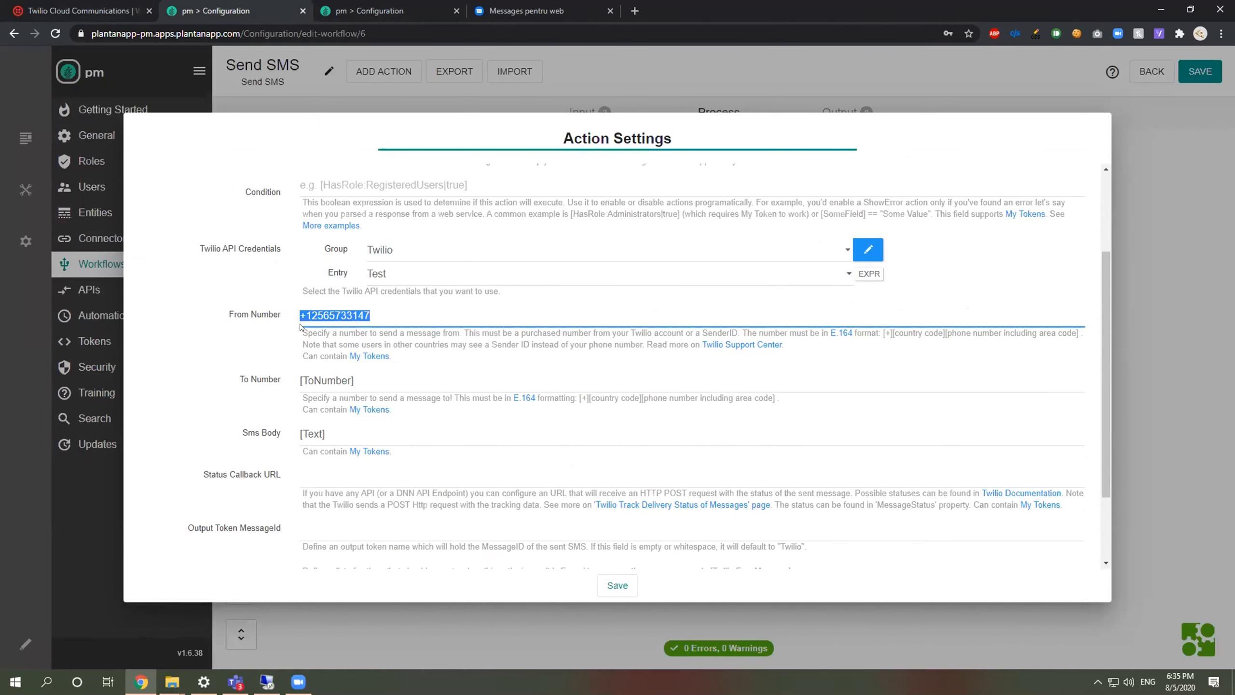
scroll(300, 327, "down", 2)
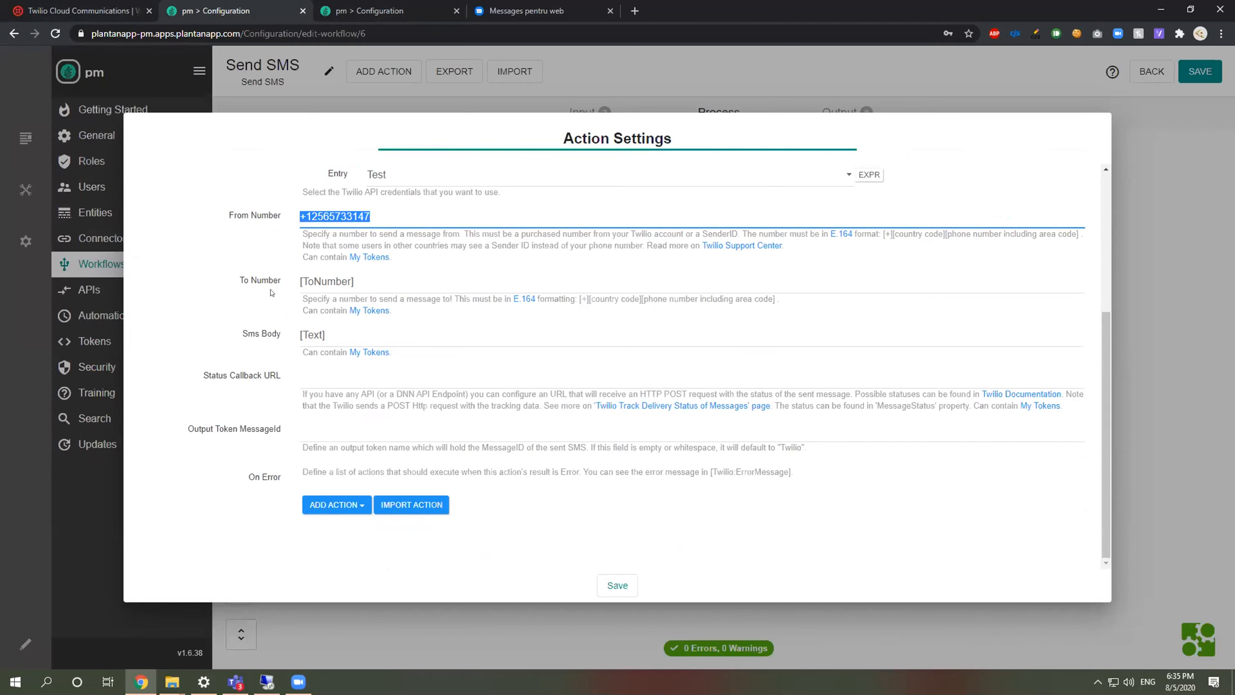
left_click(293, 281)
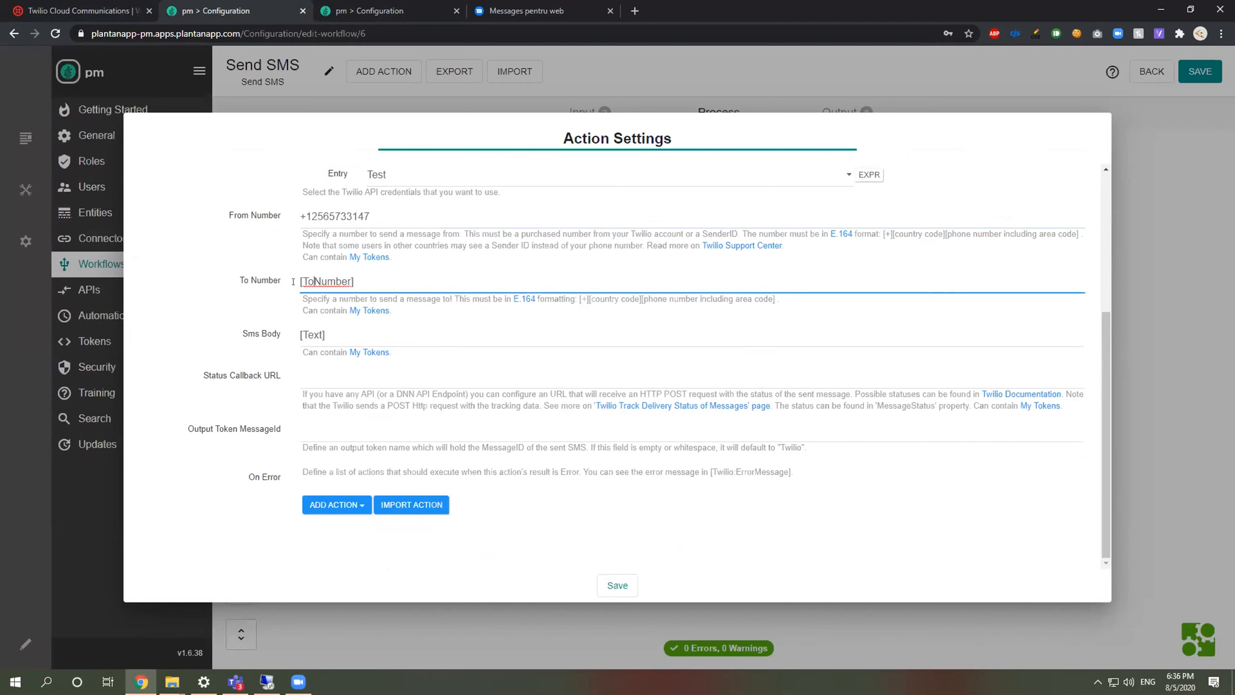
left_click(313, 356)
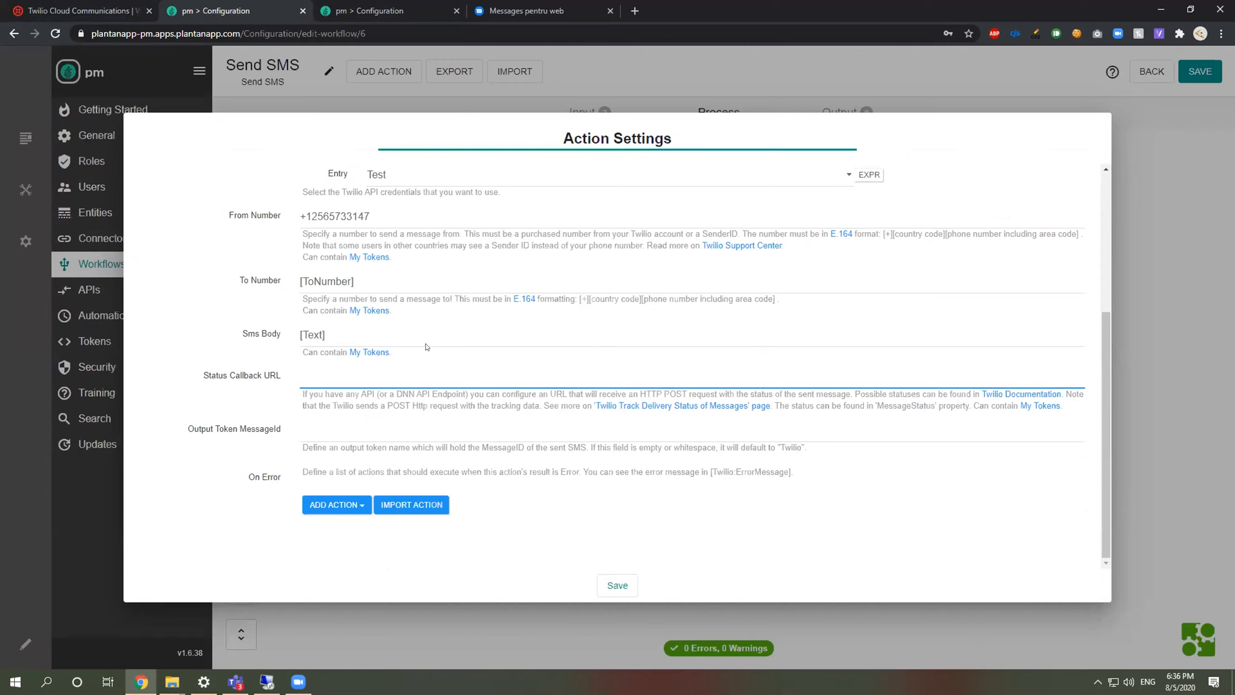
key("Escape")
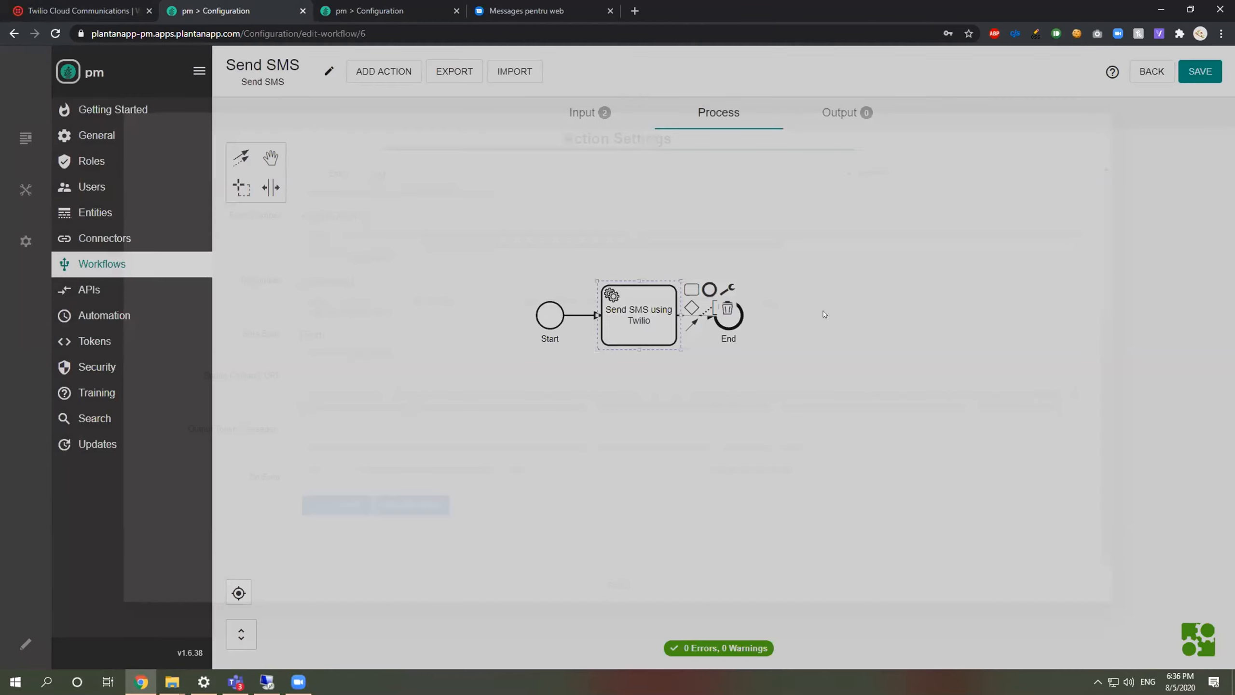
scroll(973, 219, "down", 2)
scroll(797, 240, "up", 1)
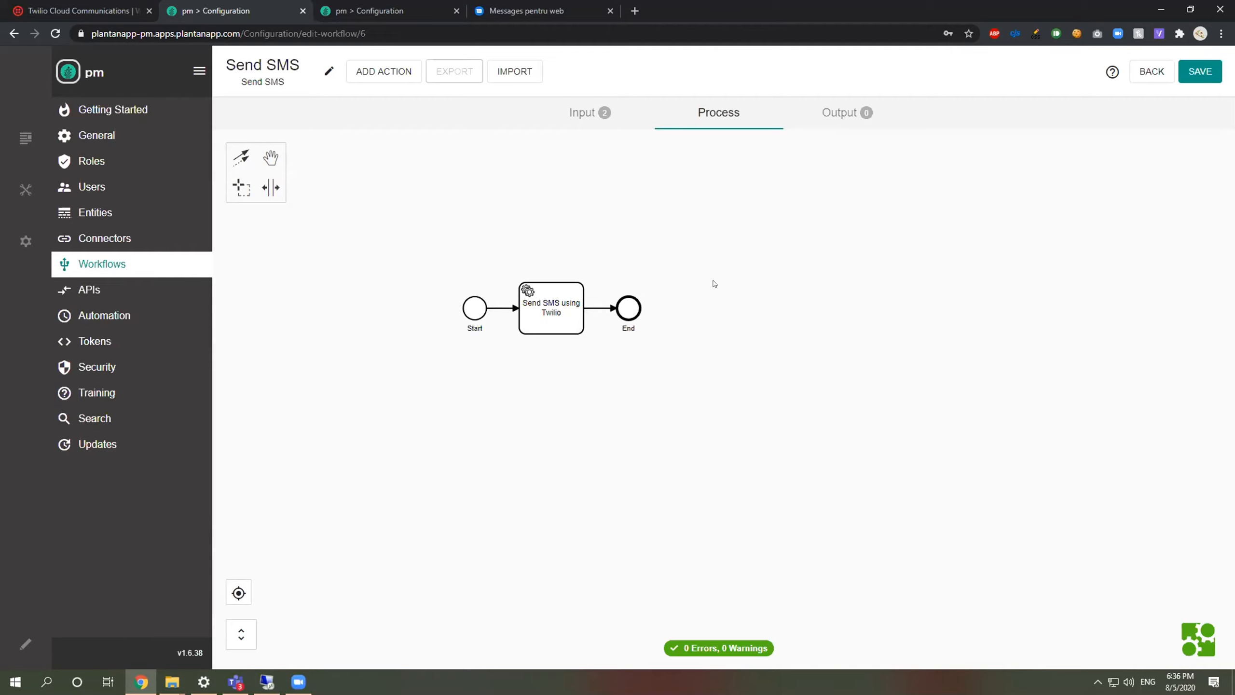
Step: Leave the workflow editor without saving and open the Send SMS test form
left_click(1156, 71)
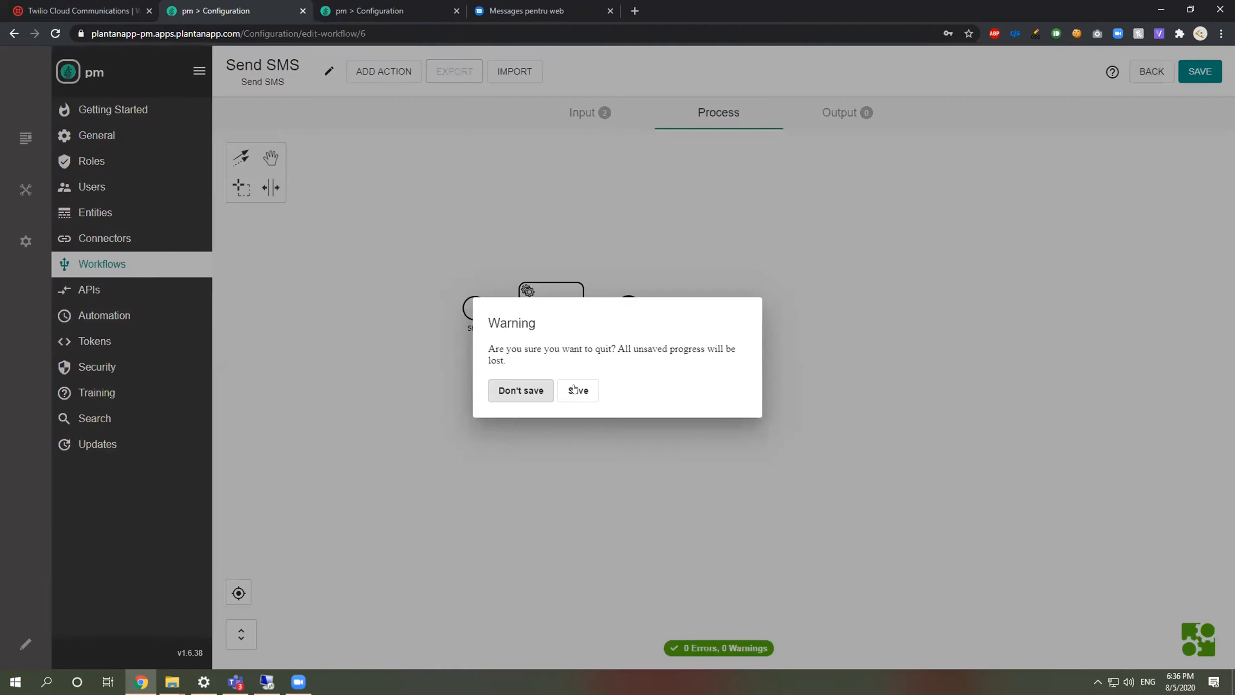
left_click(541, 388)
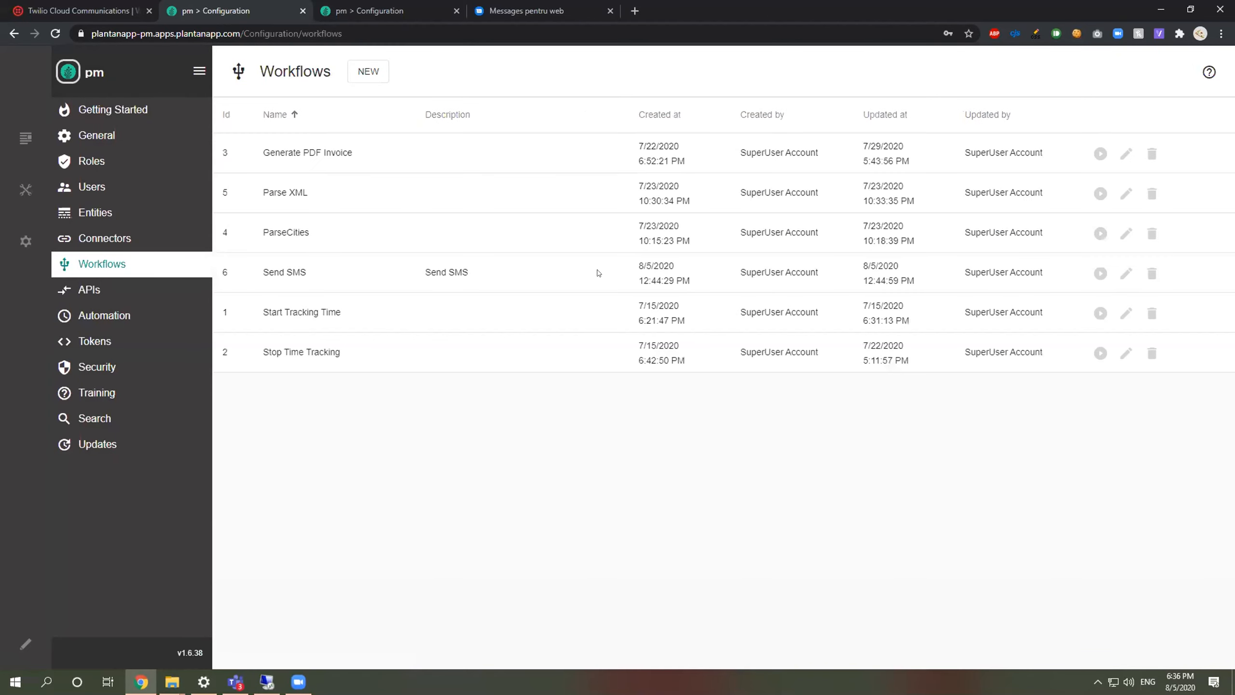
left_click(1100, 274)
left_click(634, 346)
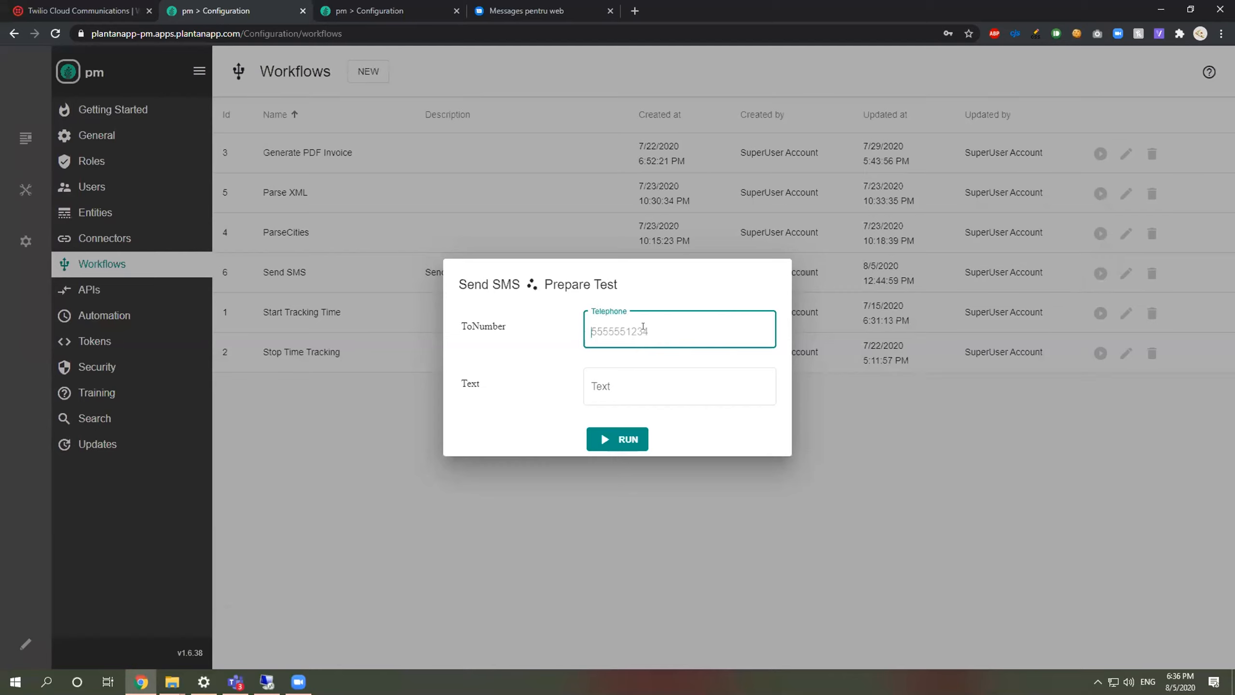
Step: Enter the recipient's phone number and the text 'Hi from Plant an App', then run the test
left_click(616, 326)
key("Delete")
type("3")
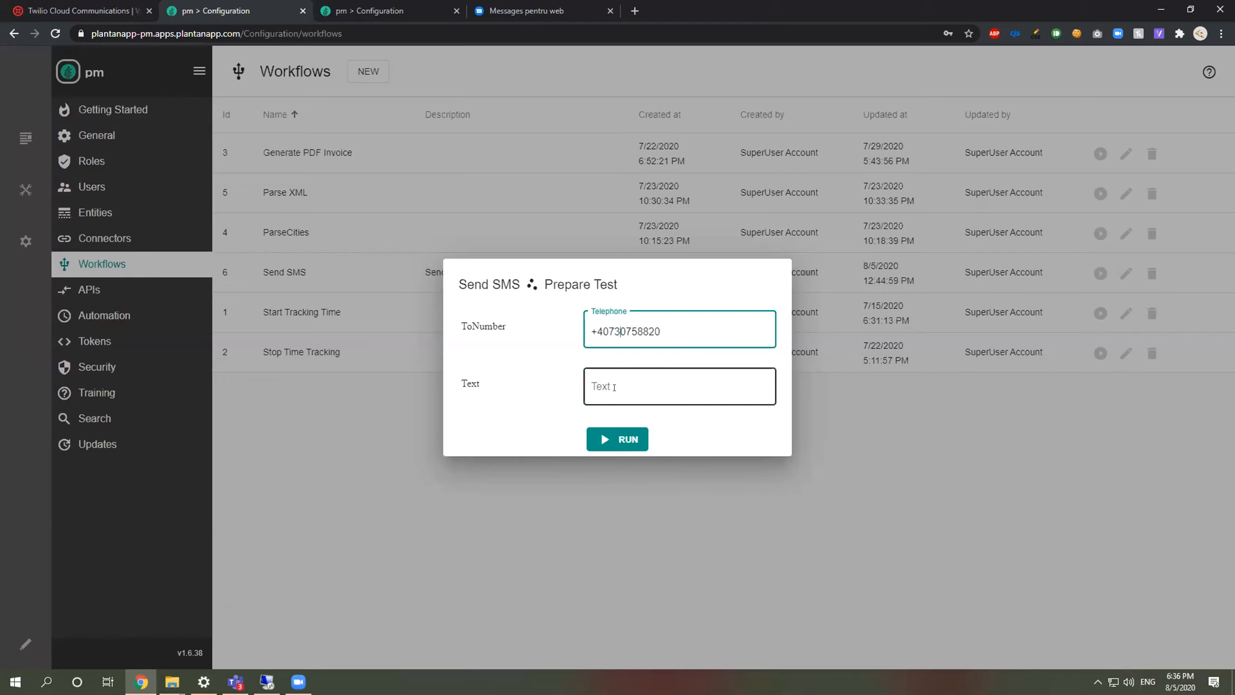
left_click(615, 388)
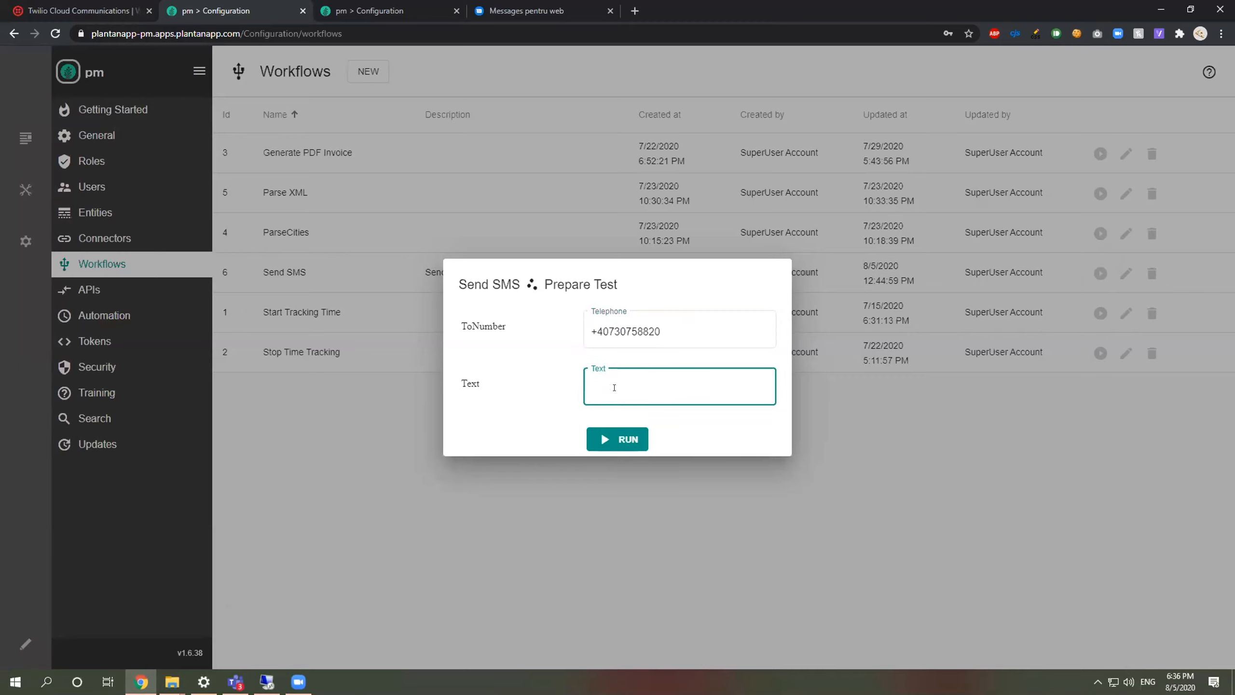
type("Hiu")
key("BackSpace")
type("from Plant an App")
left_click(611, 437)
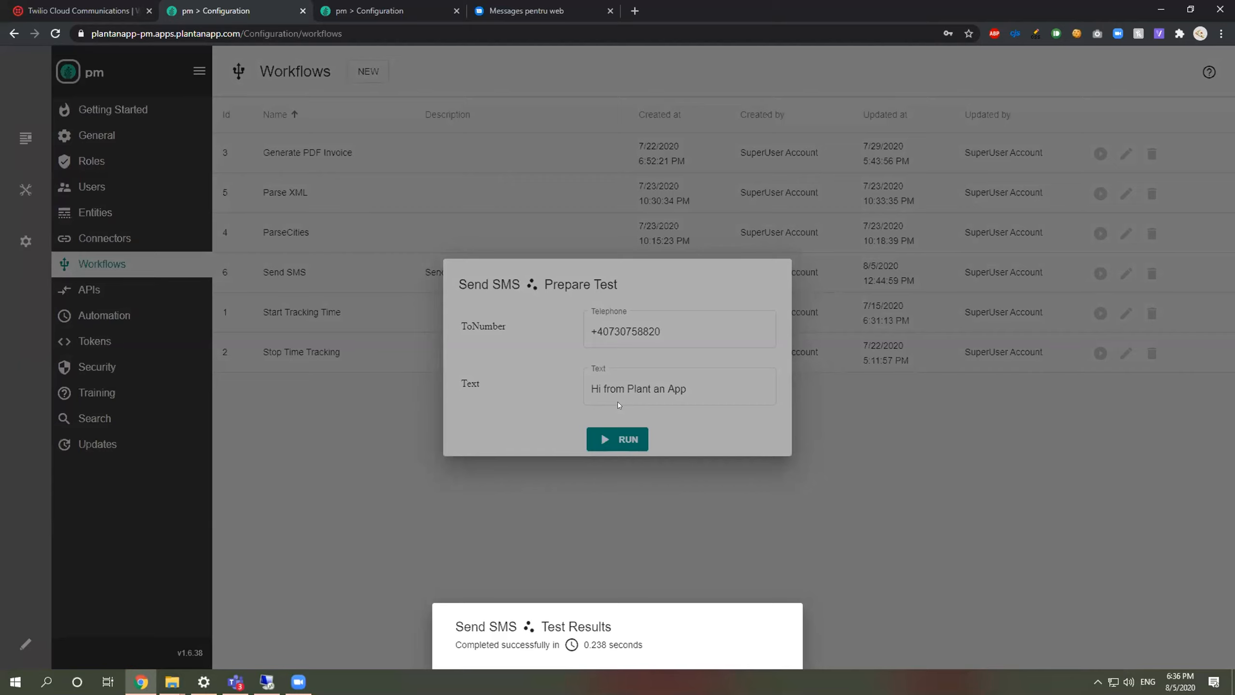
Step: Confirm 'Hi from Plant an App' arrived in Google Messages' Infomessage conversation, then return to Plant an App
left_click(597, 9)
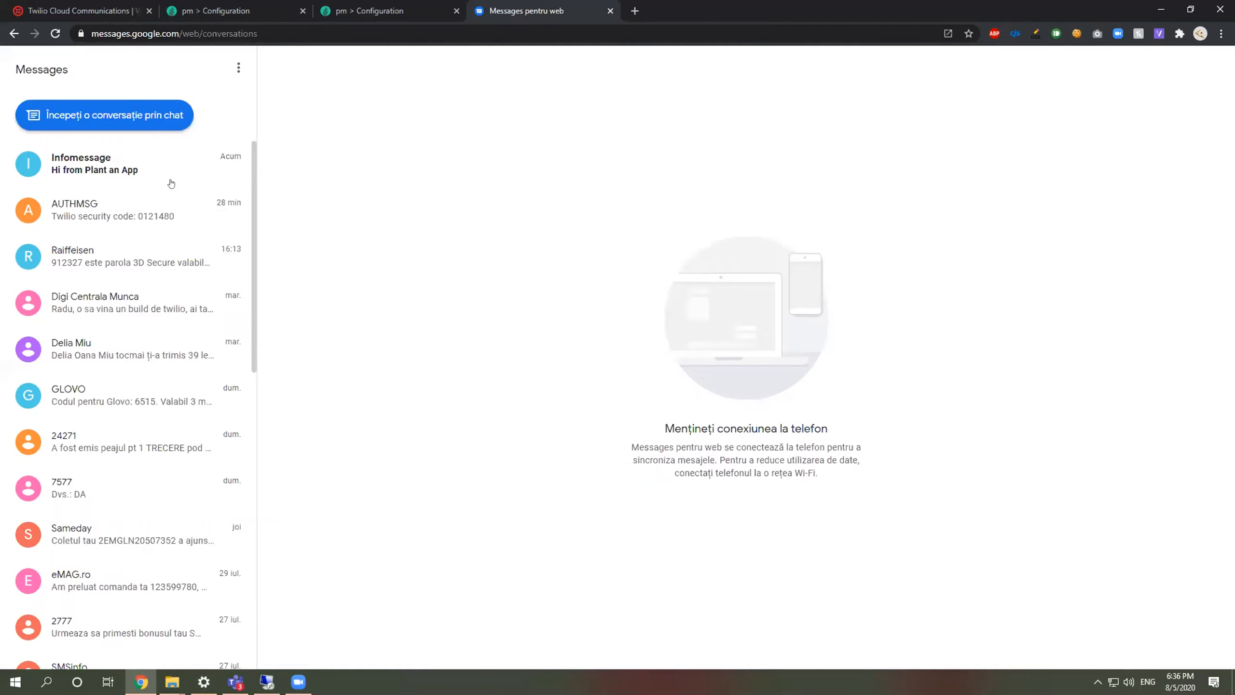
left_click(140, 181)
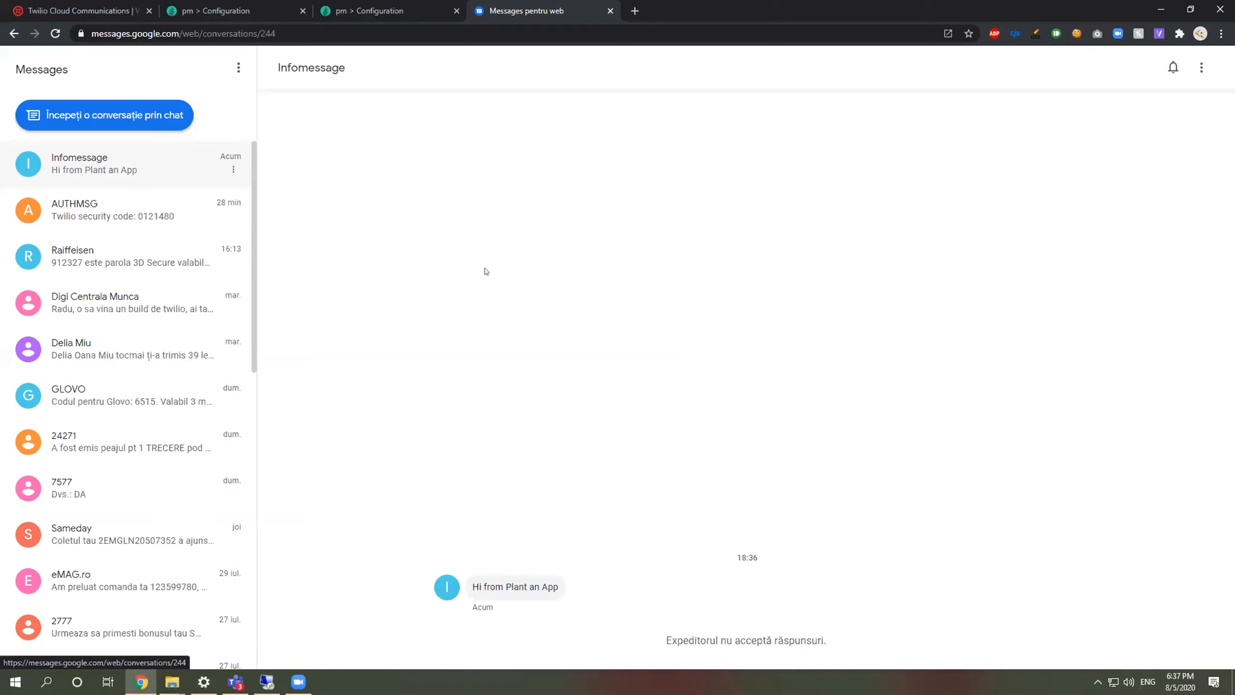
left_click(383, 9)
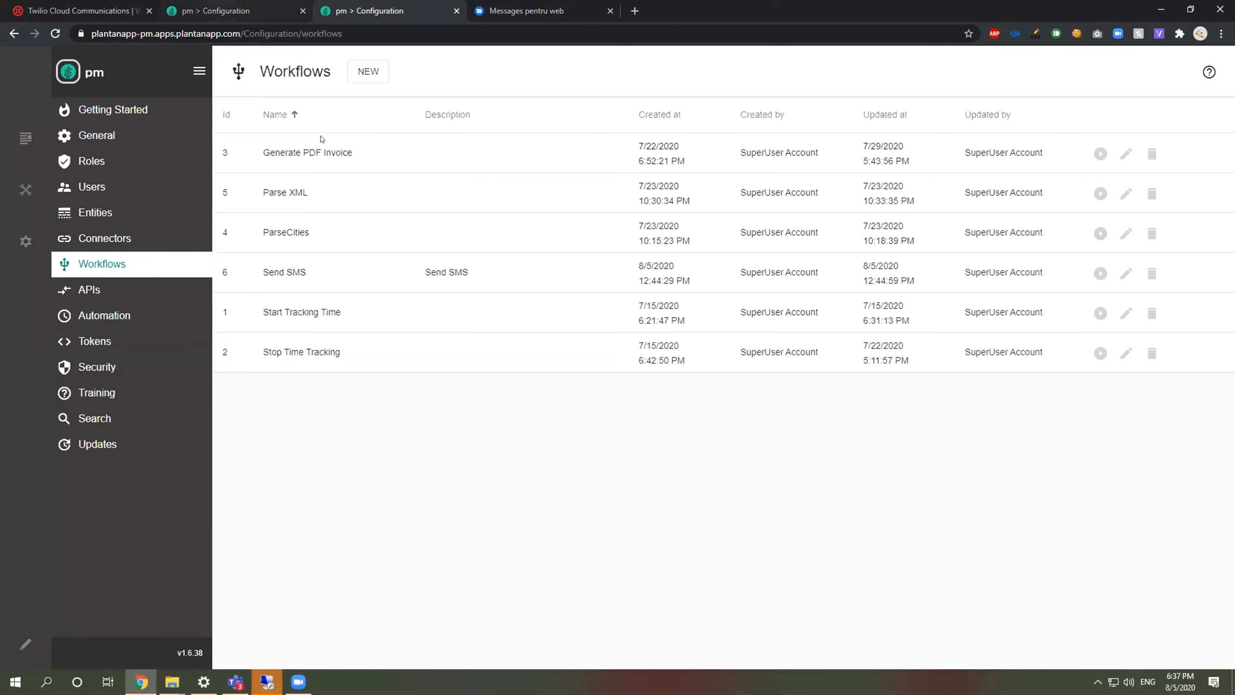
Step: Start and stop time tracking on the Cleanup disks task, bringing it to 4 total hours
key("ctrl+shift+Tab")
key("ctrl+Tab")
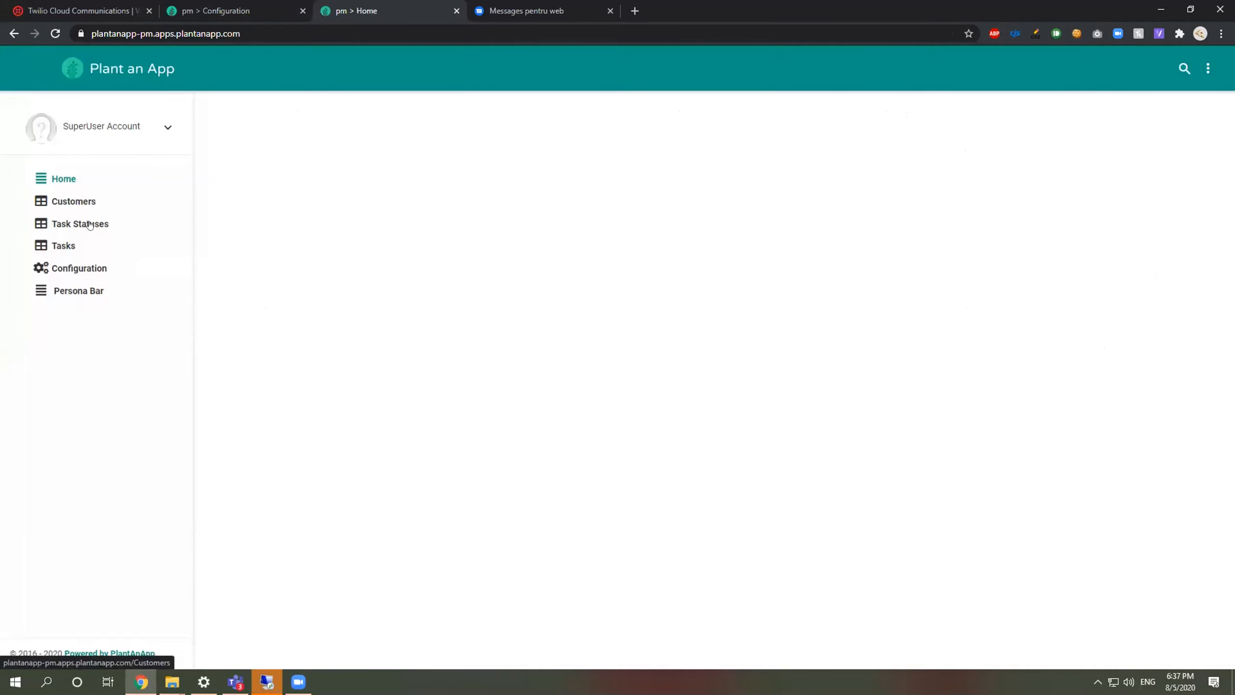
left_click(60, 248)
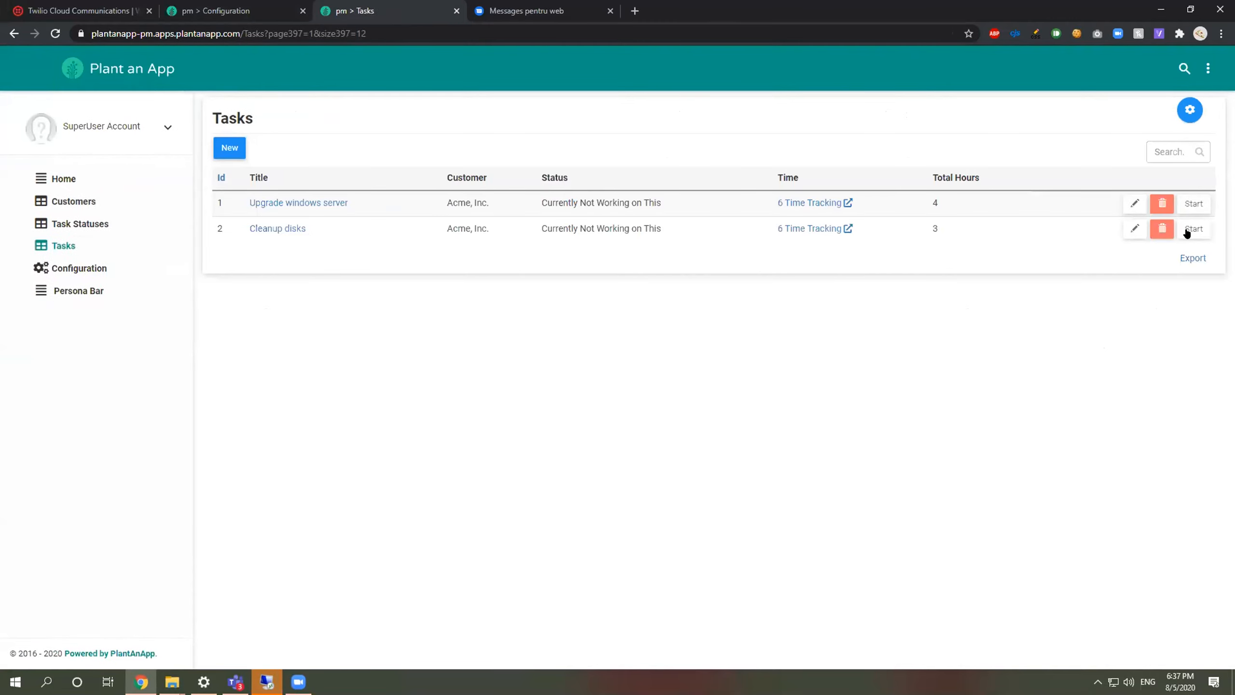
left_click(1194, 229)
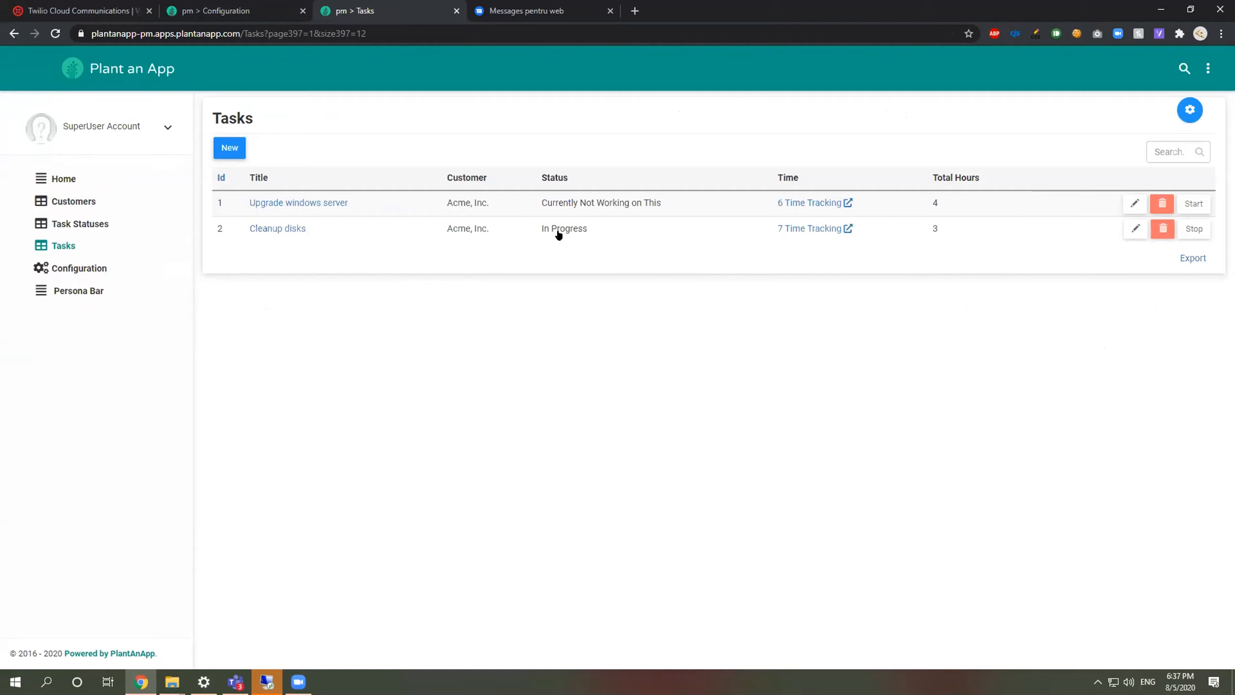
left_click(1194, 228)
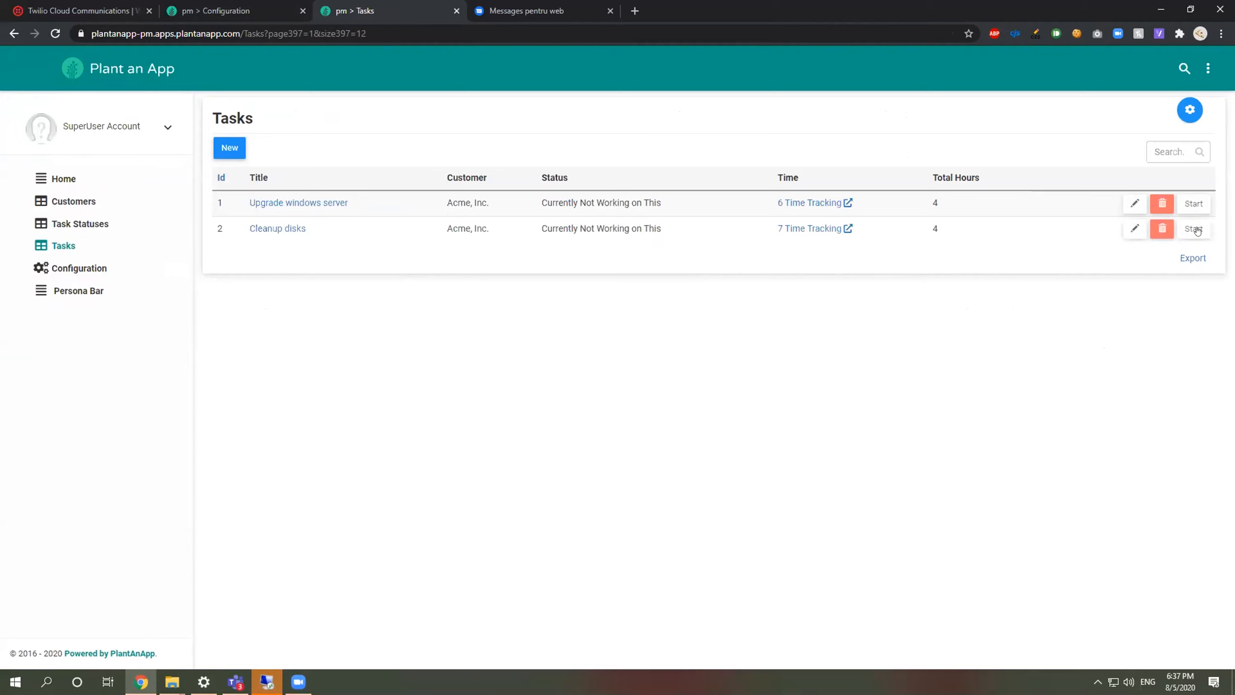
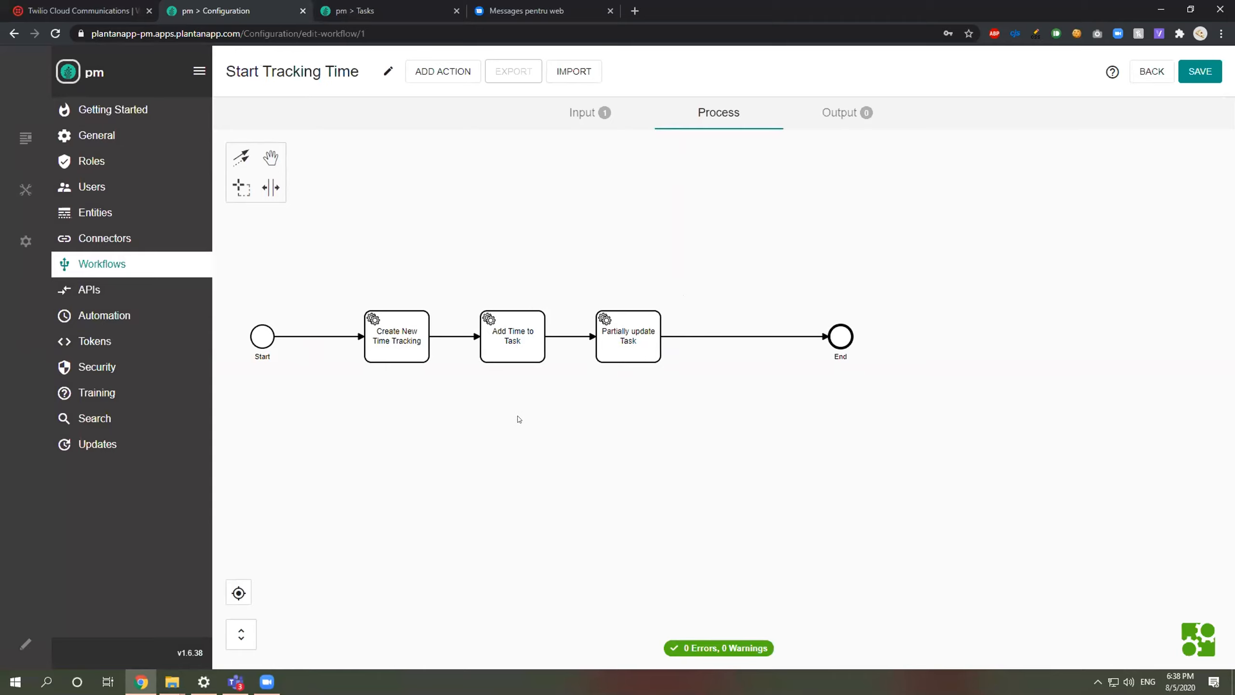
Step: Shift the Create New Time Tracking, Add Time to Task and Partially update Task steps left
left_click(599, 125)
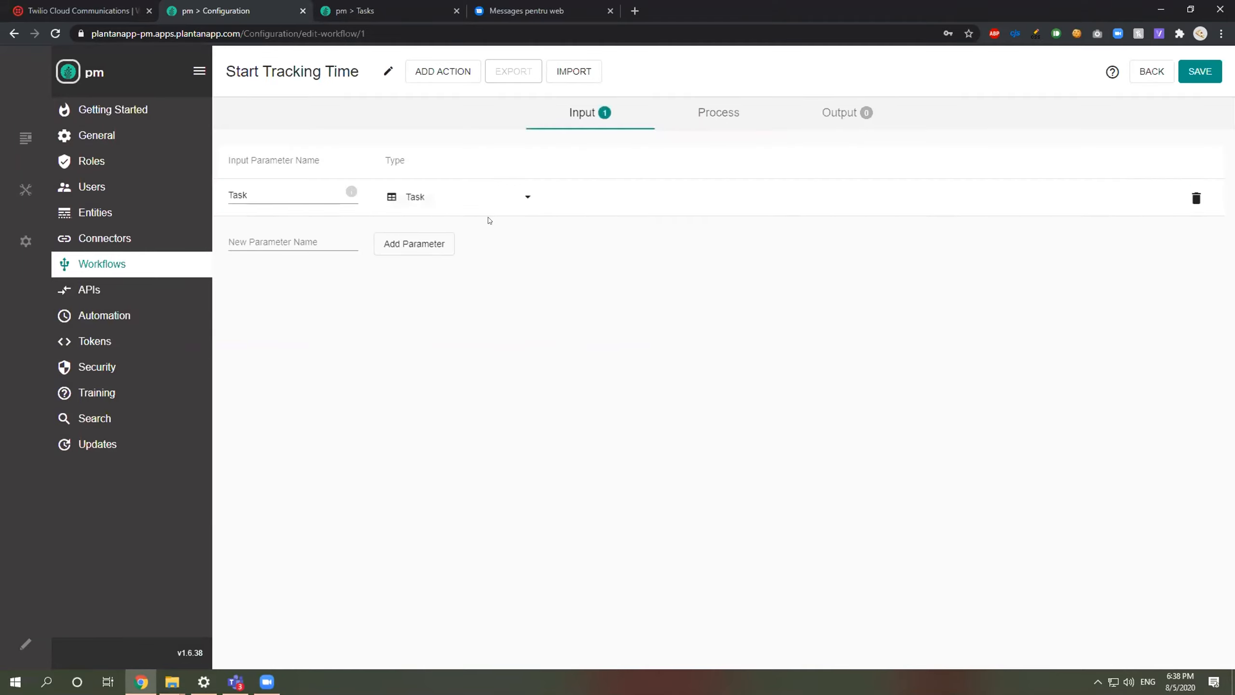
left_click(713, 118)
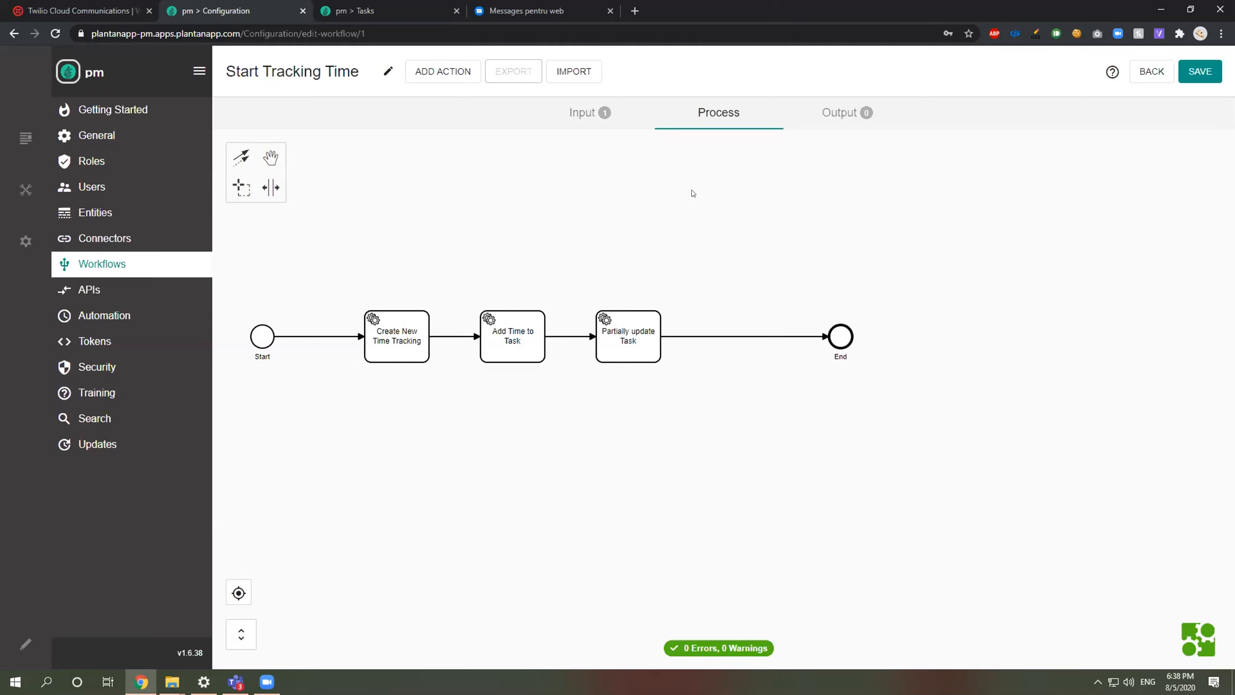
left_click_drag(437, 355, 397, 351)
left_click_drag(554, 351, 515, 350)
left_click_drag(645, 363, 600, 363)
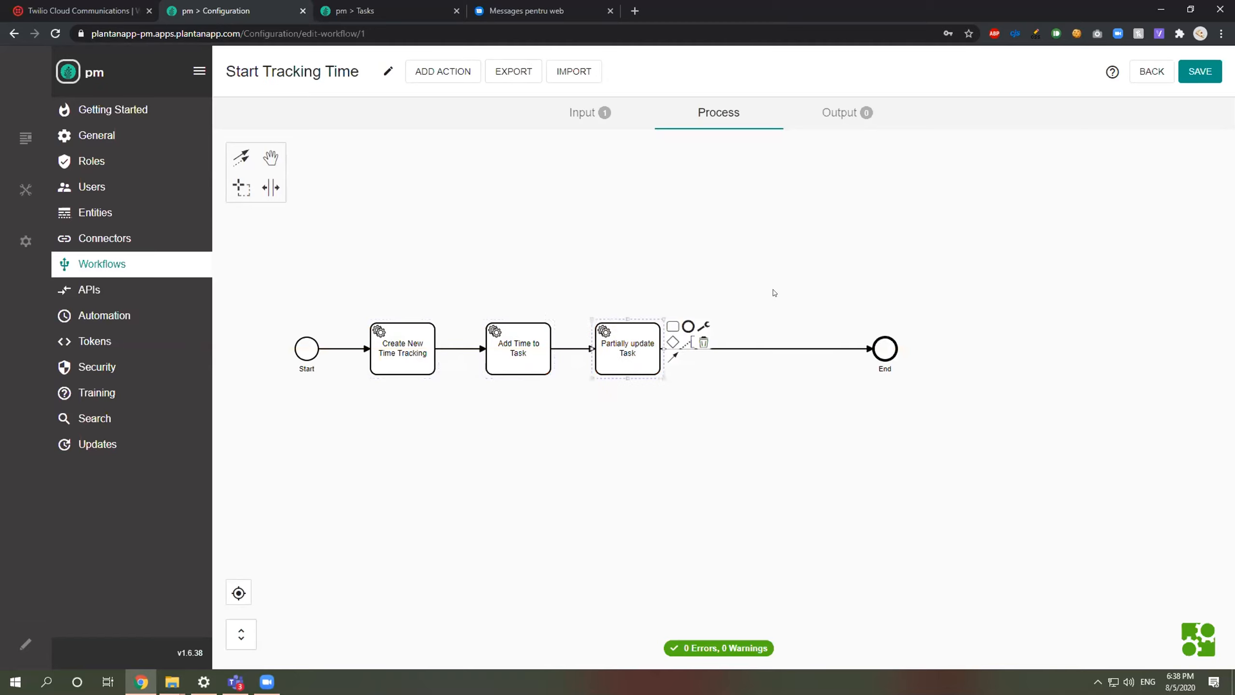
left_click(775, 292)
Step: Search the action list for 'send' to find Execute Send SMS
left_click(569, 111)
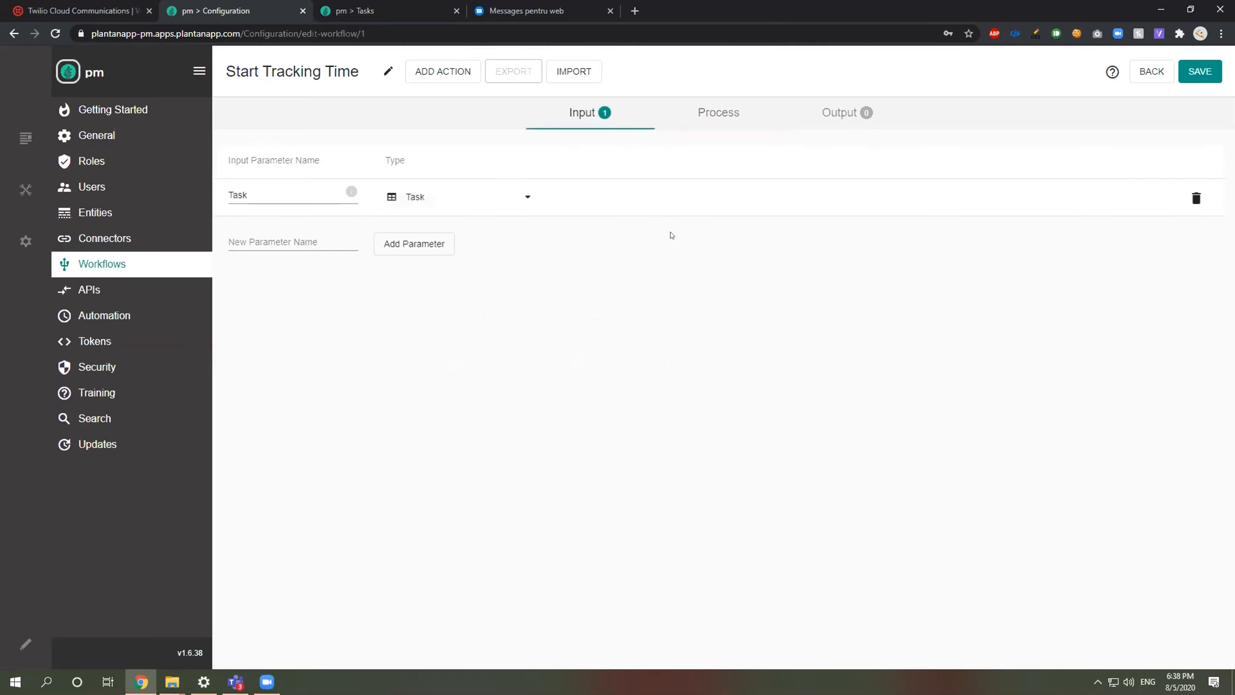
left_click(705, 116)
left_click(430, 81)
type("send")
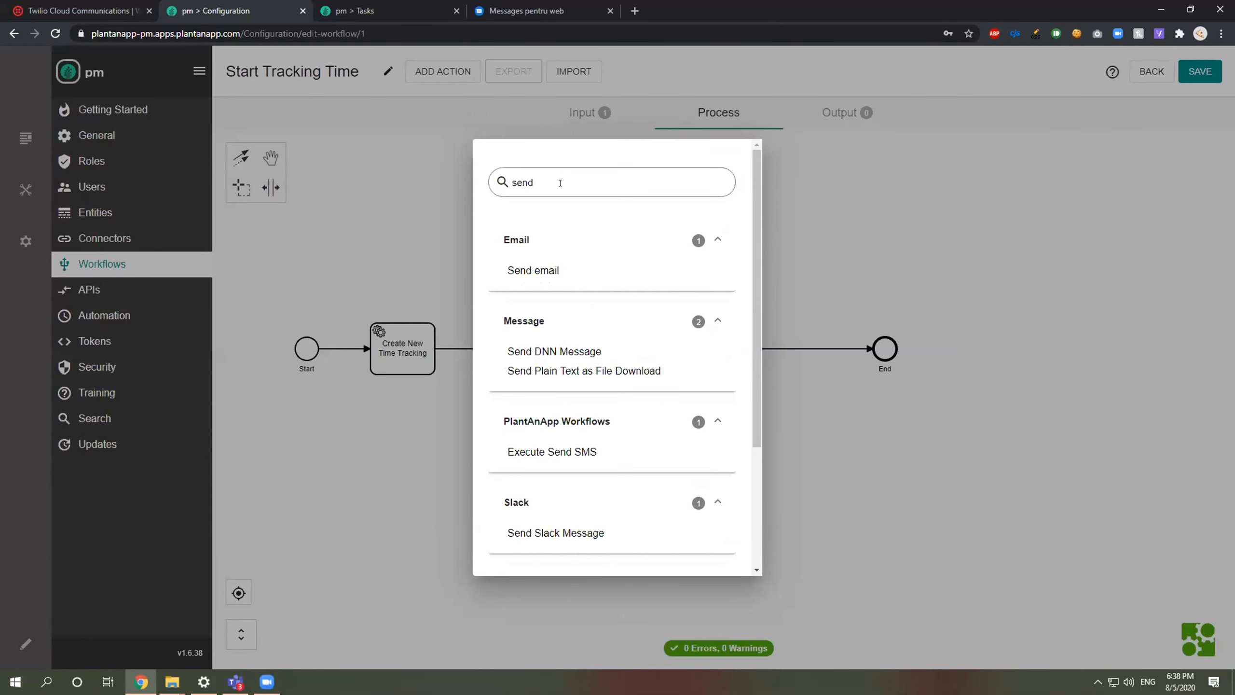
Step: Add Execute Send SMS texting 'Someone started working on your task:' to the recipient's phone number
left_click(564, 453)
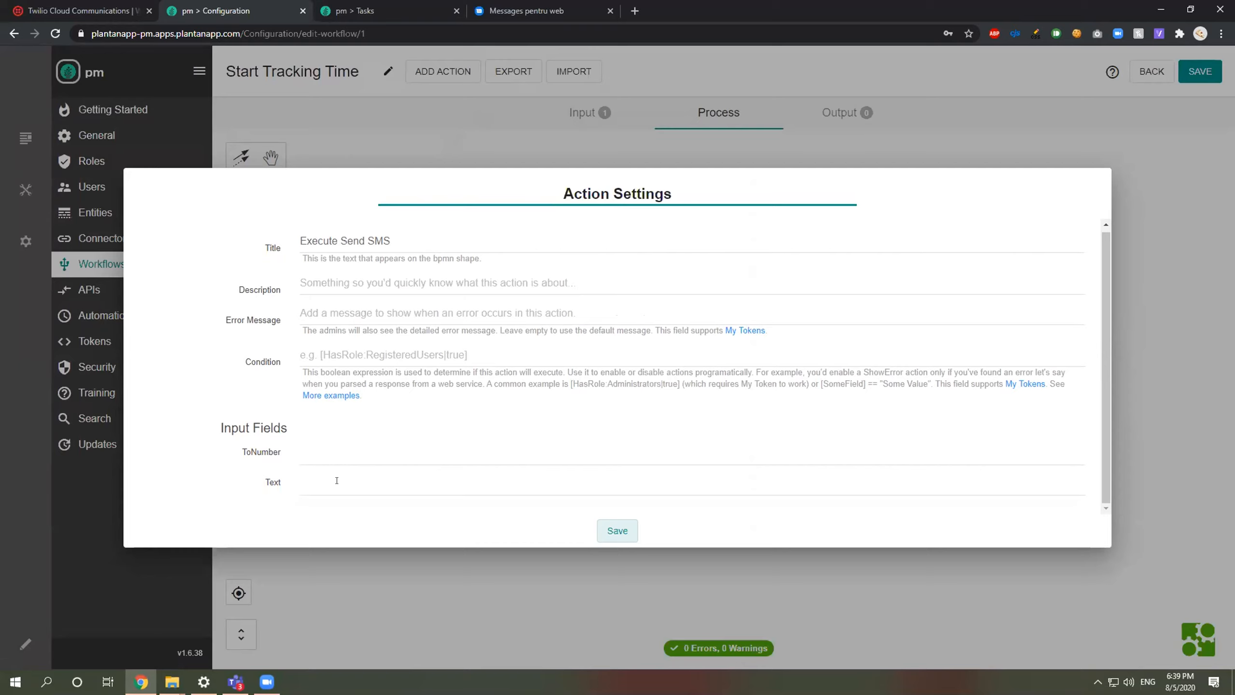
left_click(367, 450)
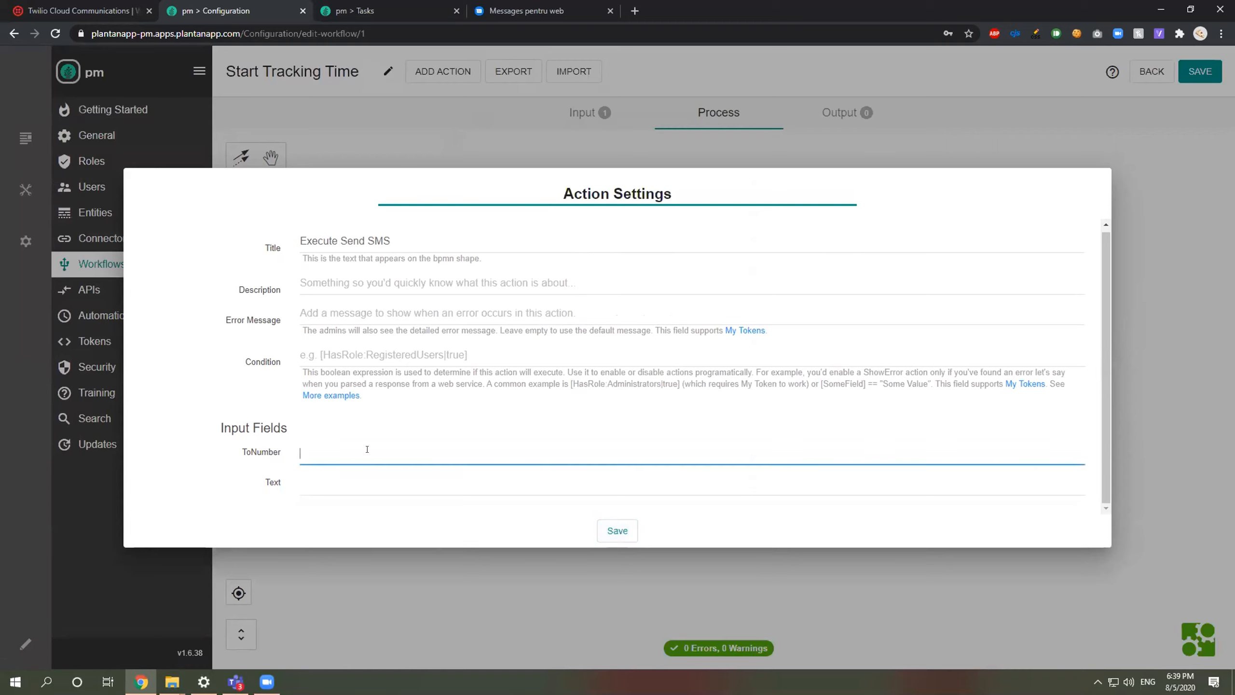
key("Tab")
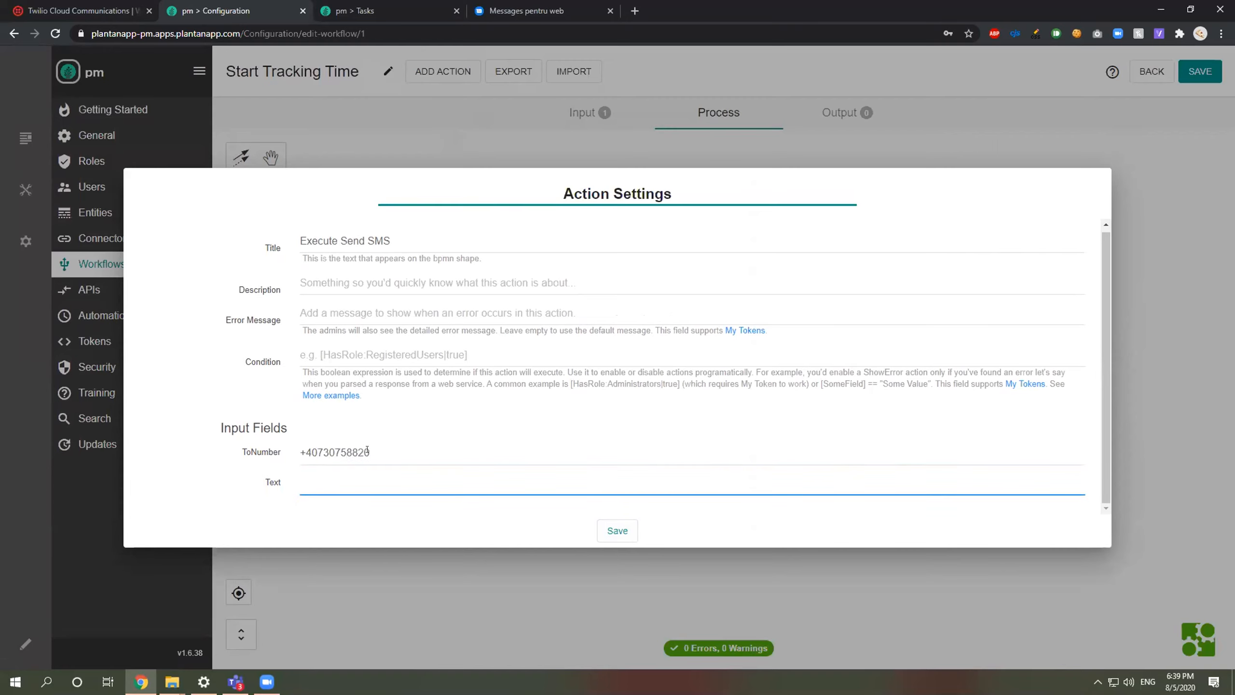
type("Someone started working on your task:")
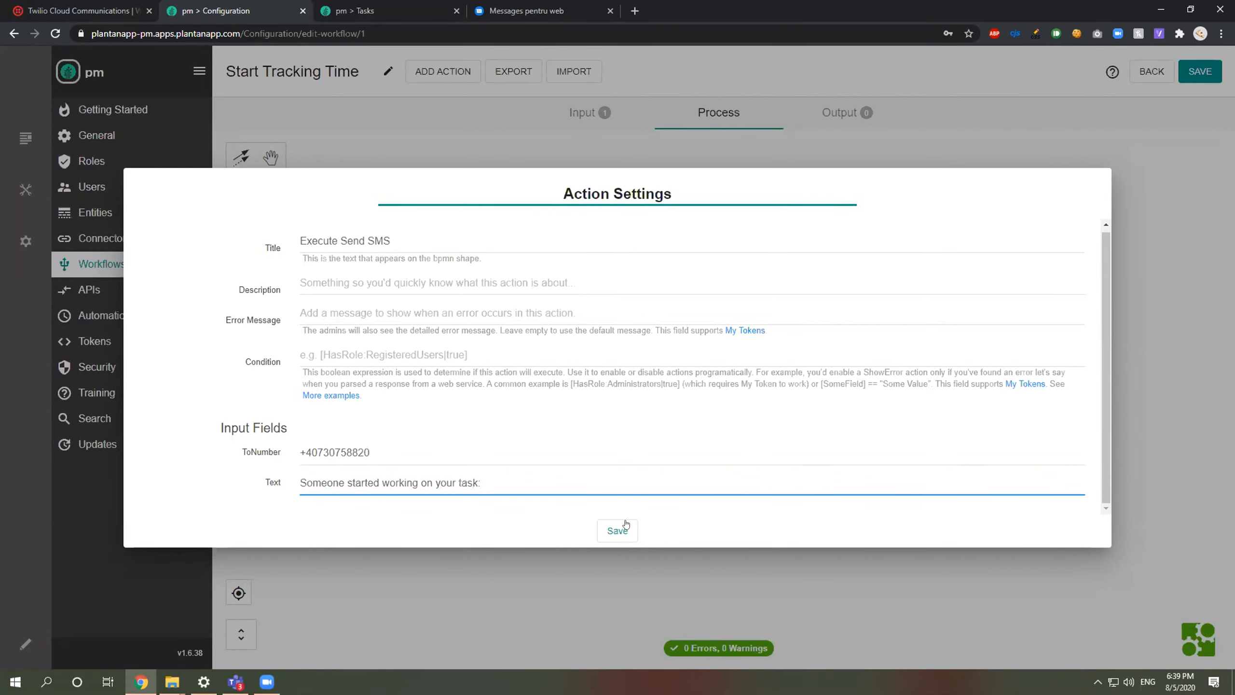
left_click(614, 533)
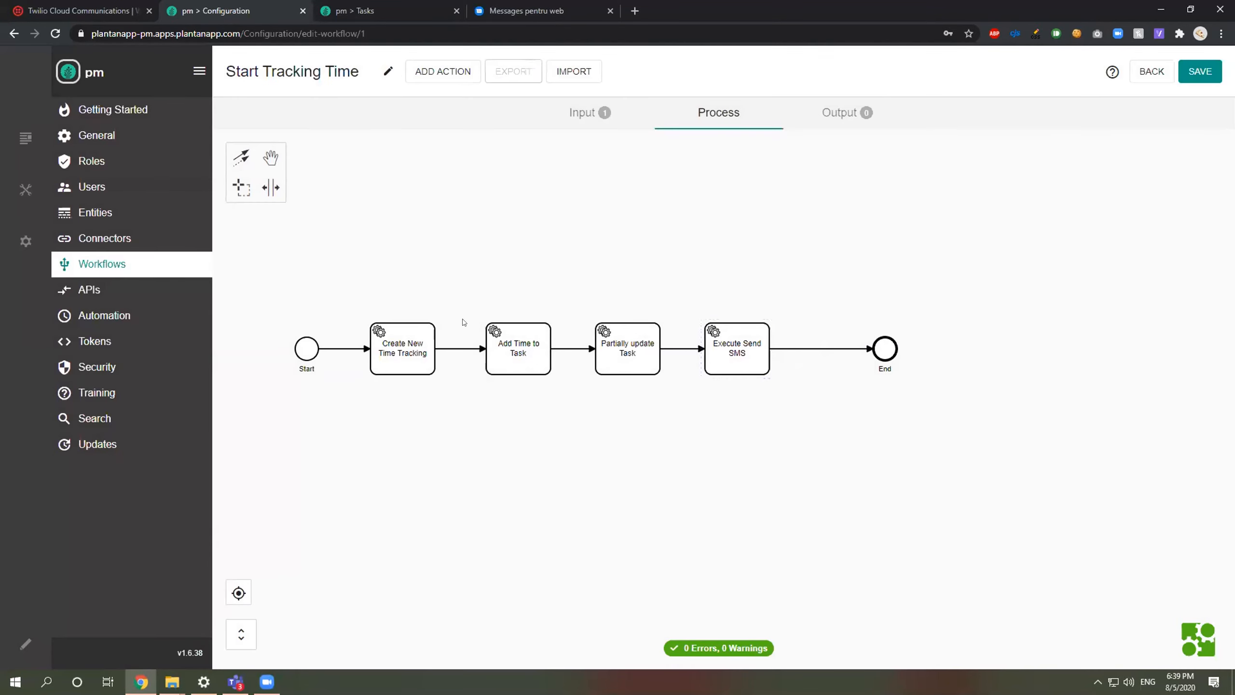
left_click(385, 4)
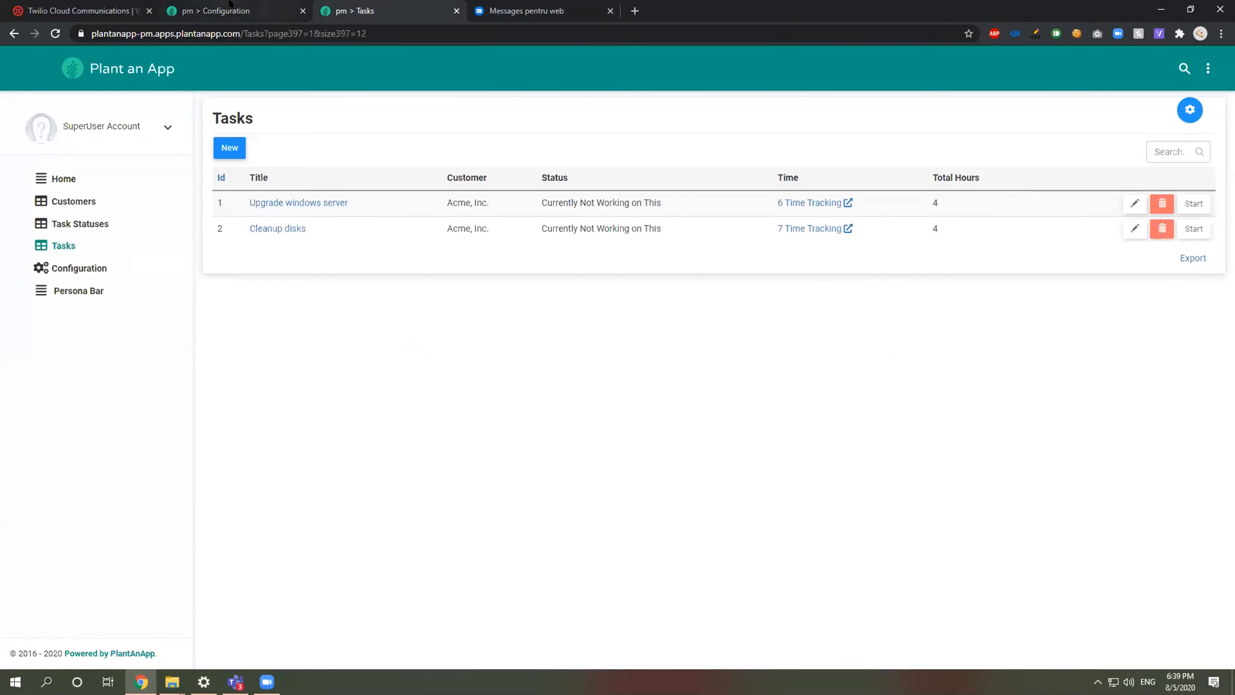
Step: Append '[Task:Title] - [Date:Now]' to the Execute Send SMS message text and save
left_click(265, 10)
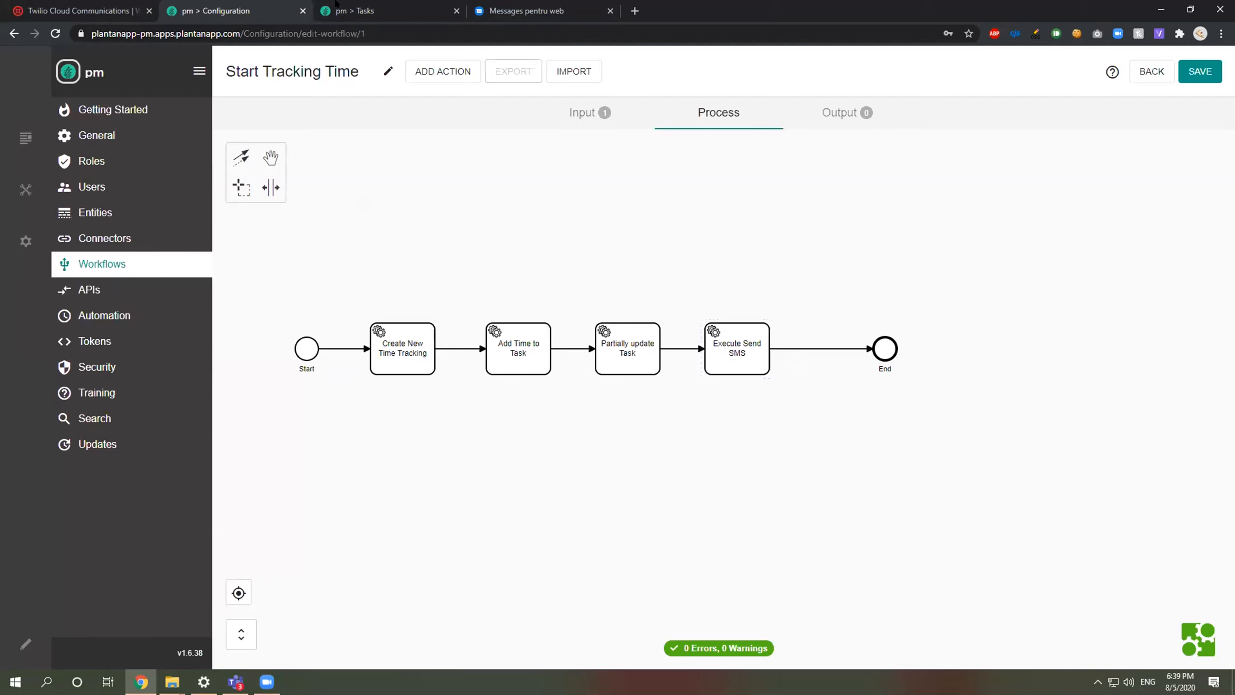
left_click(577, 116)
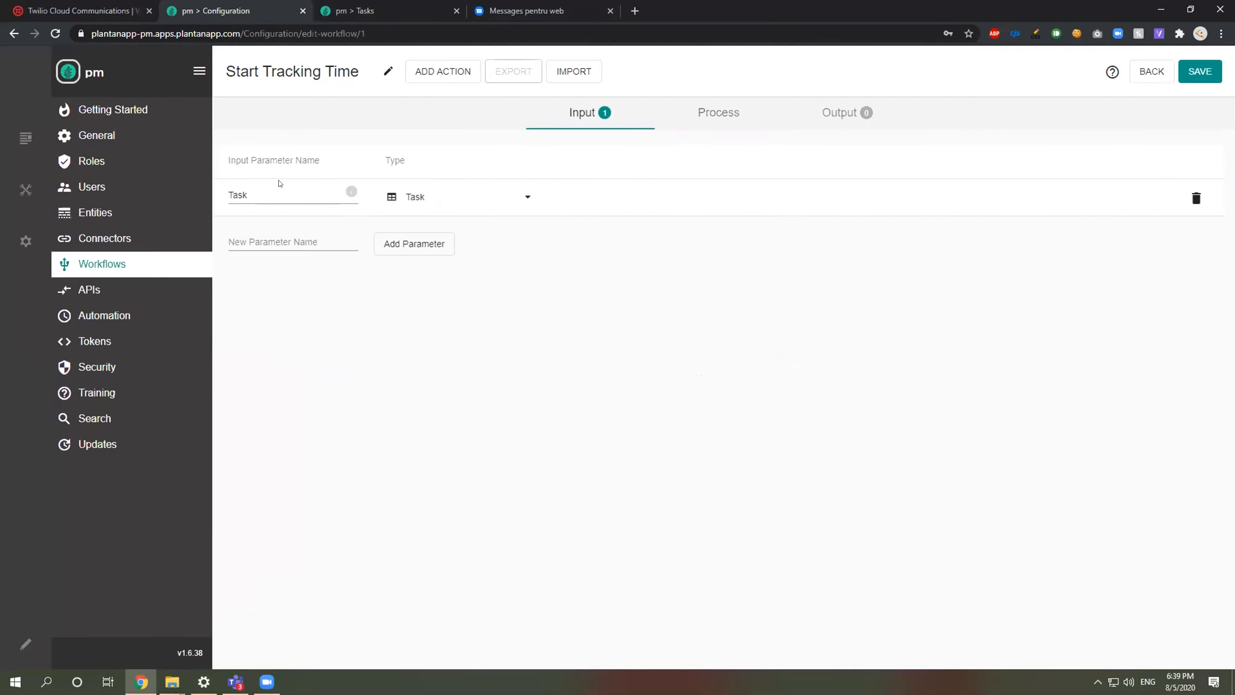
left_click(705, 109)
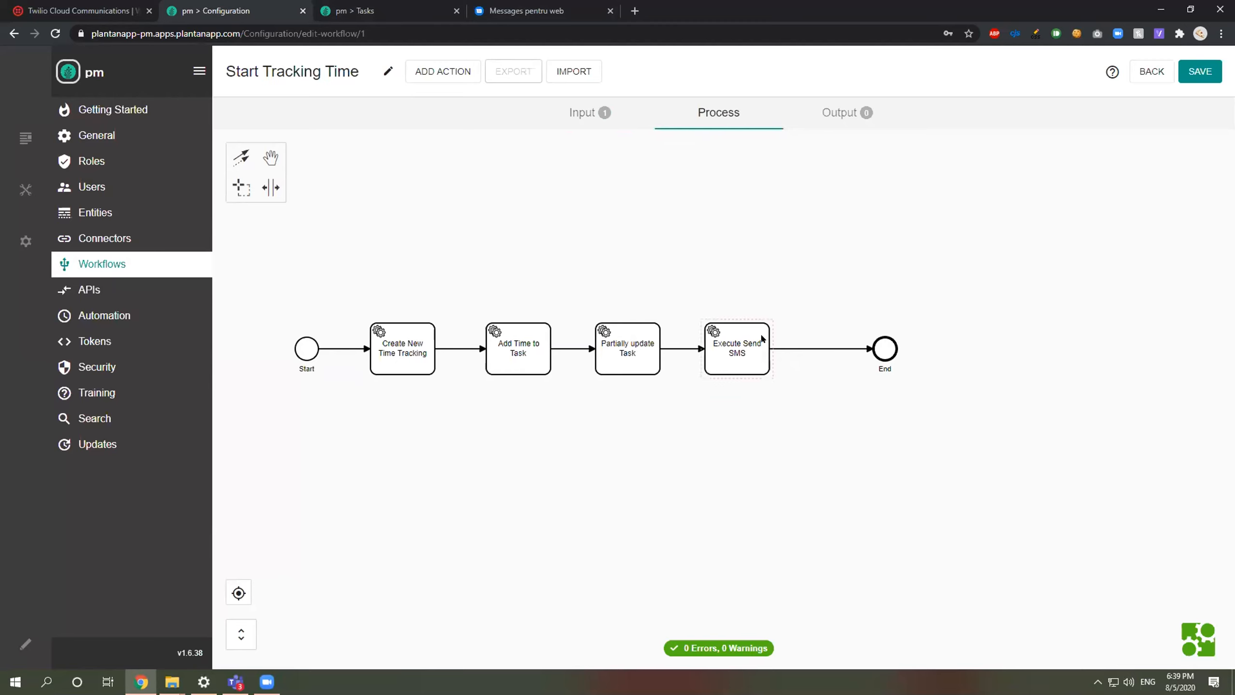
left_click(761, 340)
left_click(813, 326)
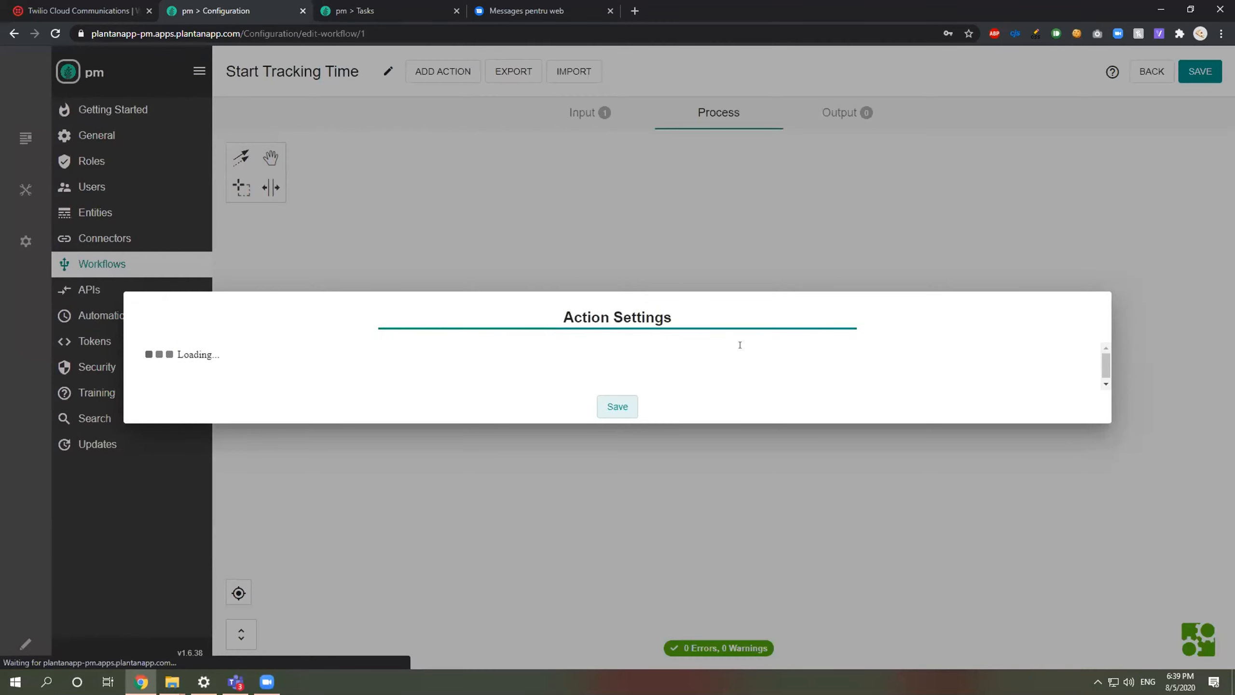
left_click(550, 484)
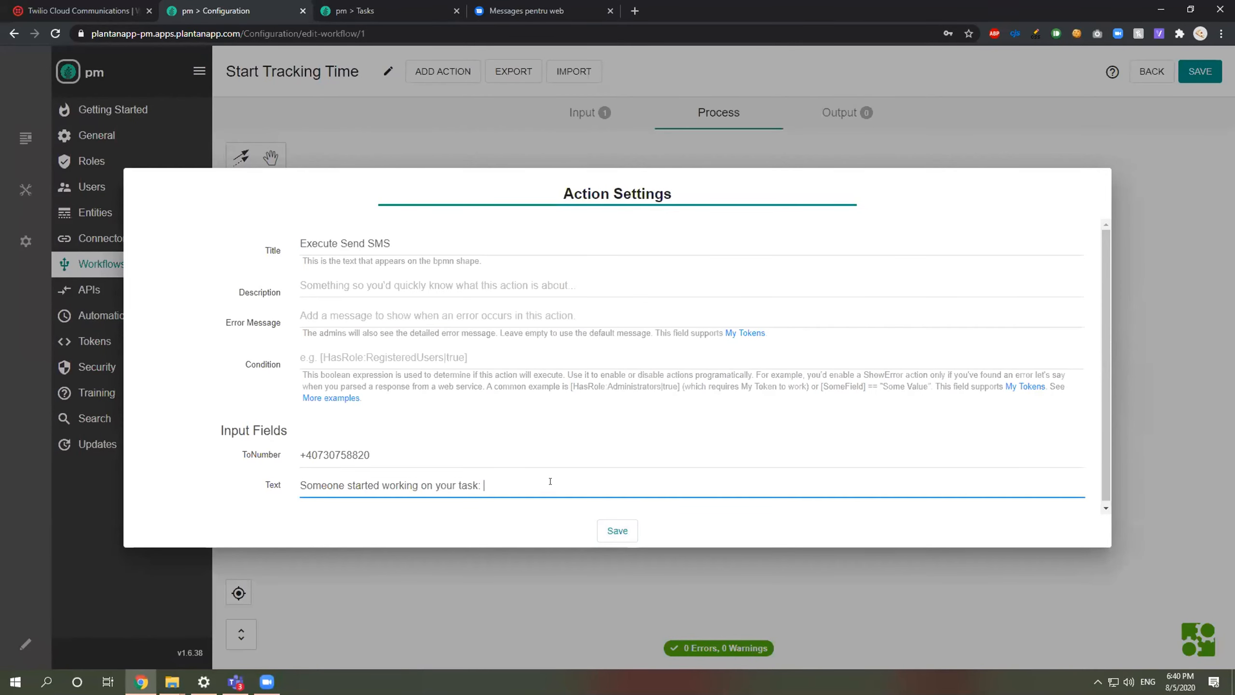
type("[Task:Title")
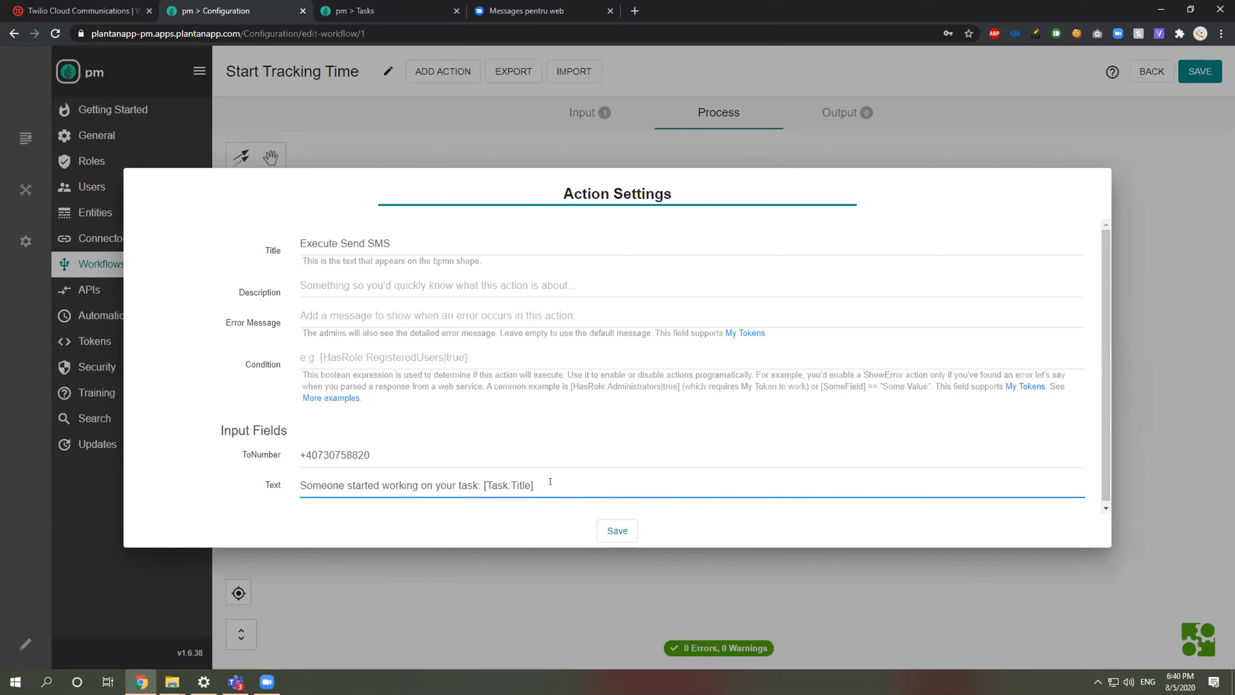
type(" -")
type(" [Date]")
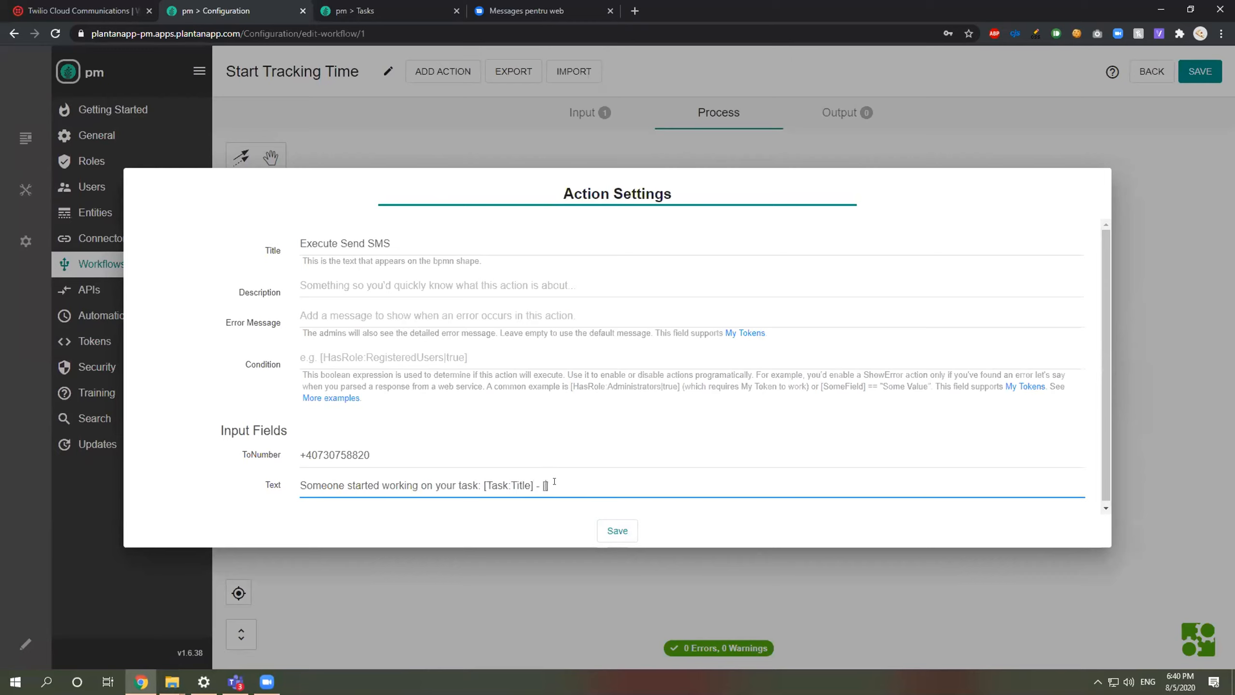
type(":Now")
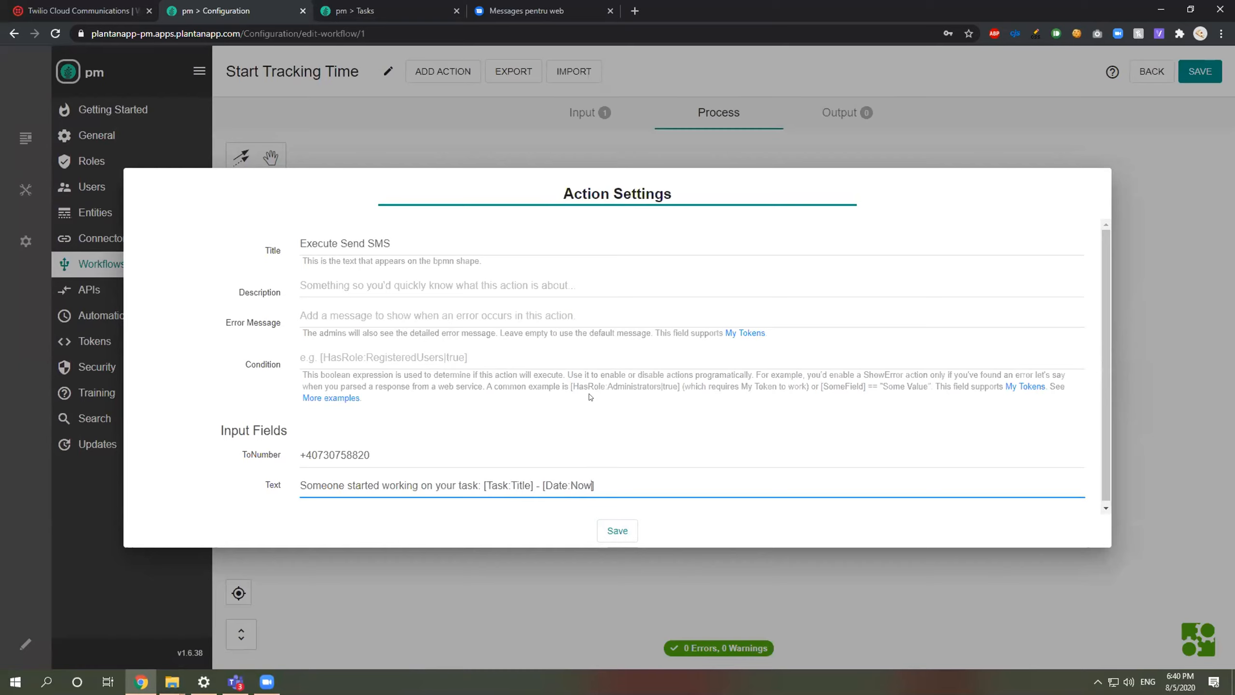
left_click(619, 529)
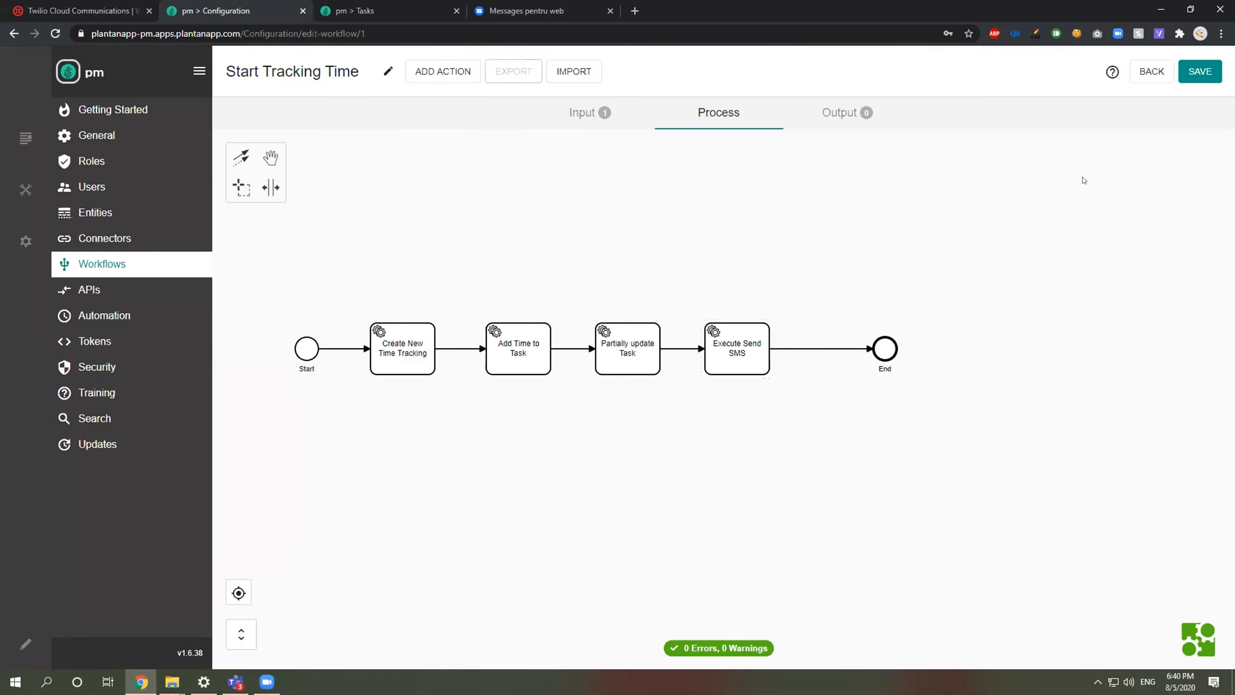
Step: Save Start Tracking Time, copy its Execute Send SMS action via Export, and exit without saving
left_click(1199, 71)
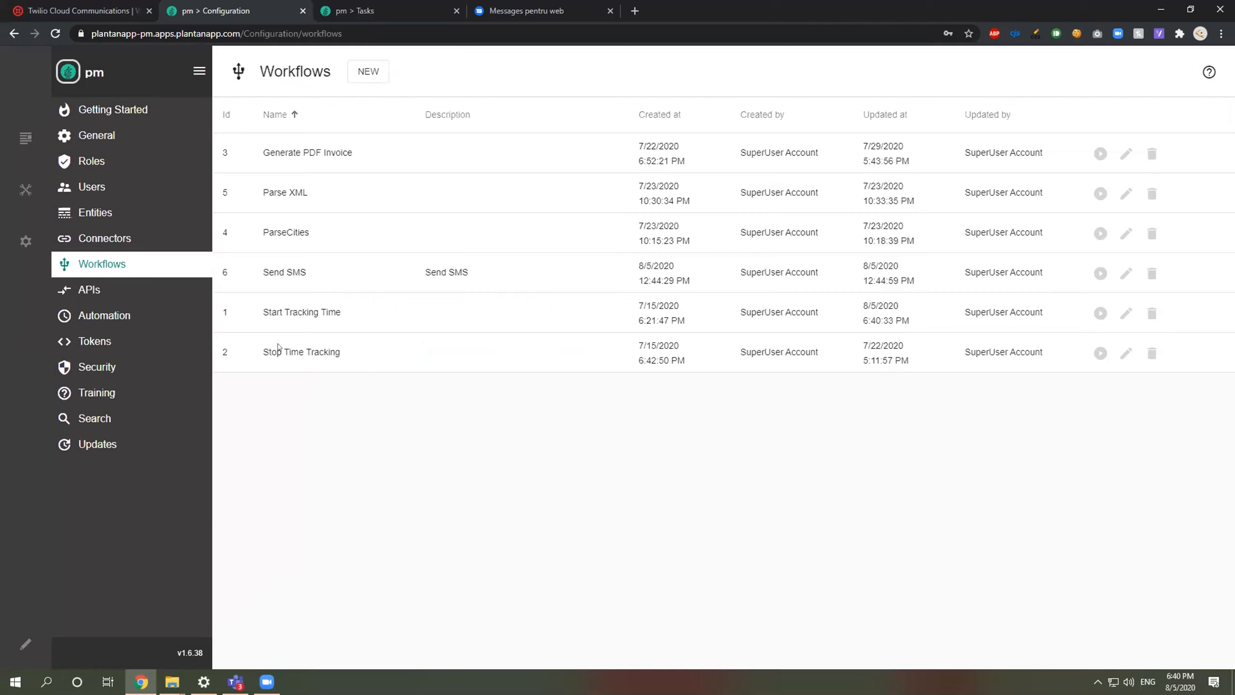
left_click(1127, 313)
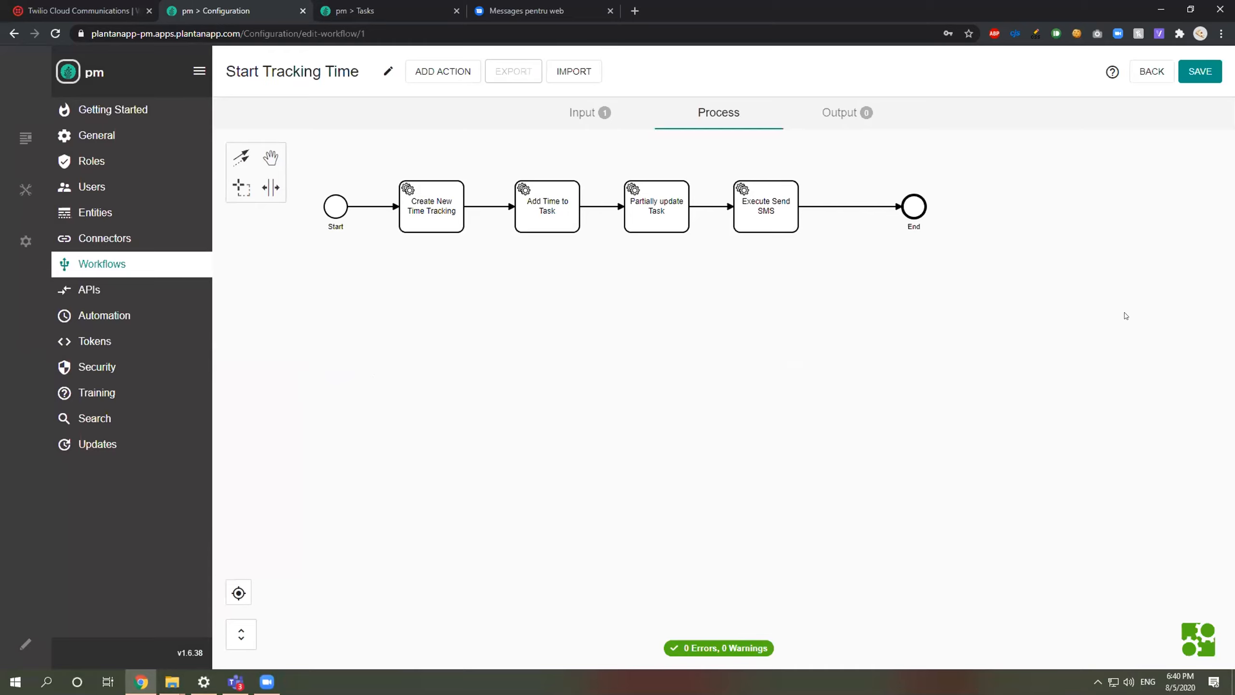
left_click(763, 214)
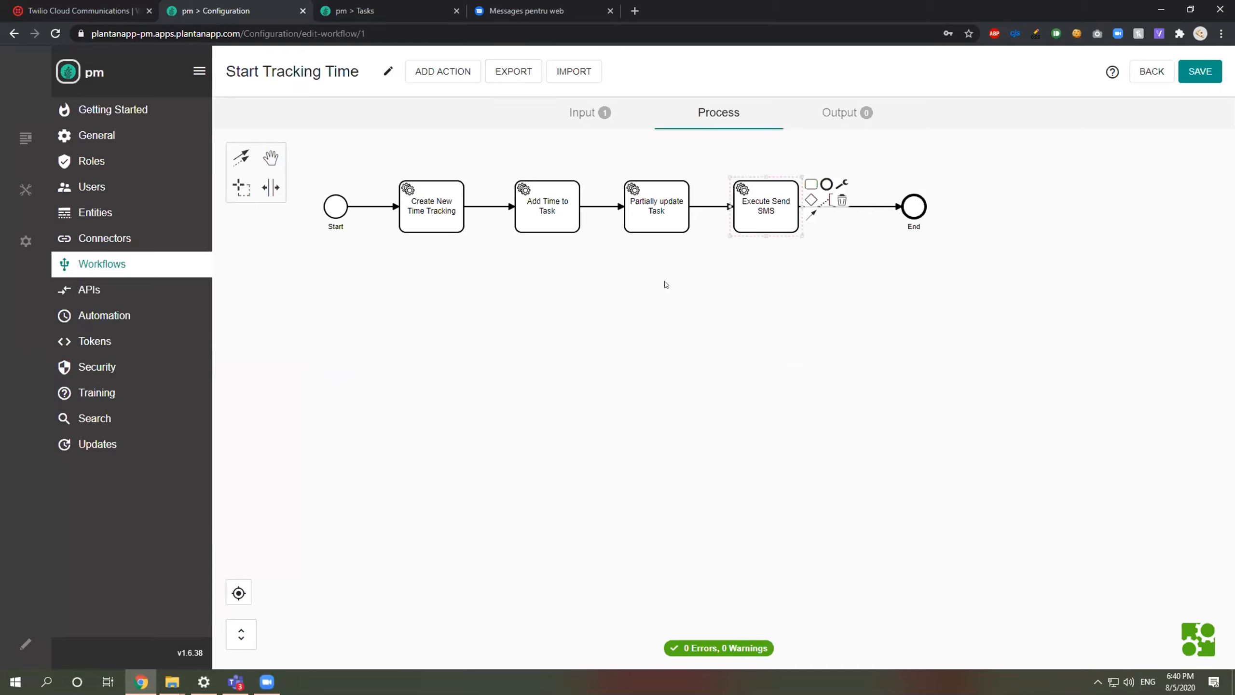
left_click(529, 73)
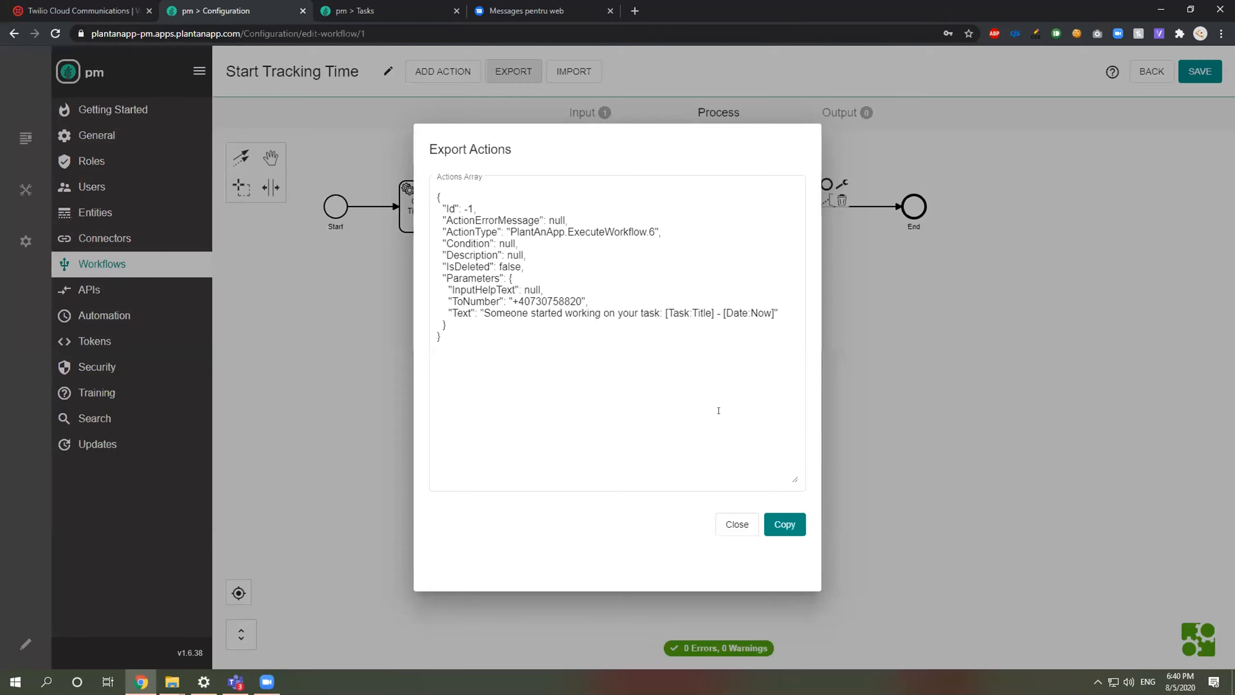
left_click(784, 520)
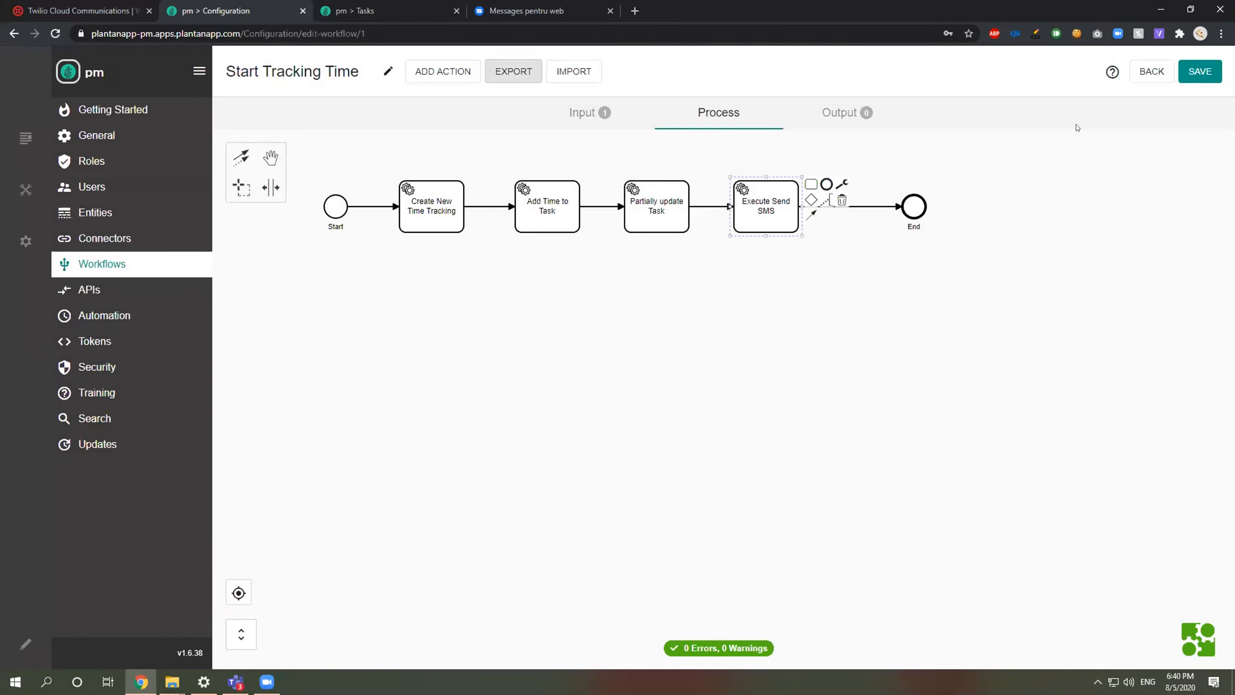
left_click(1149, 74)
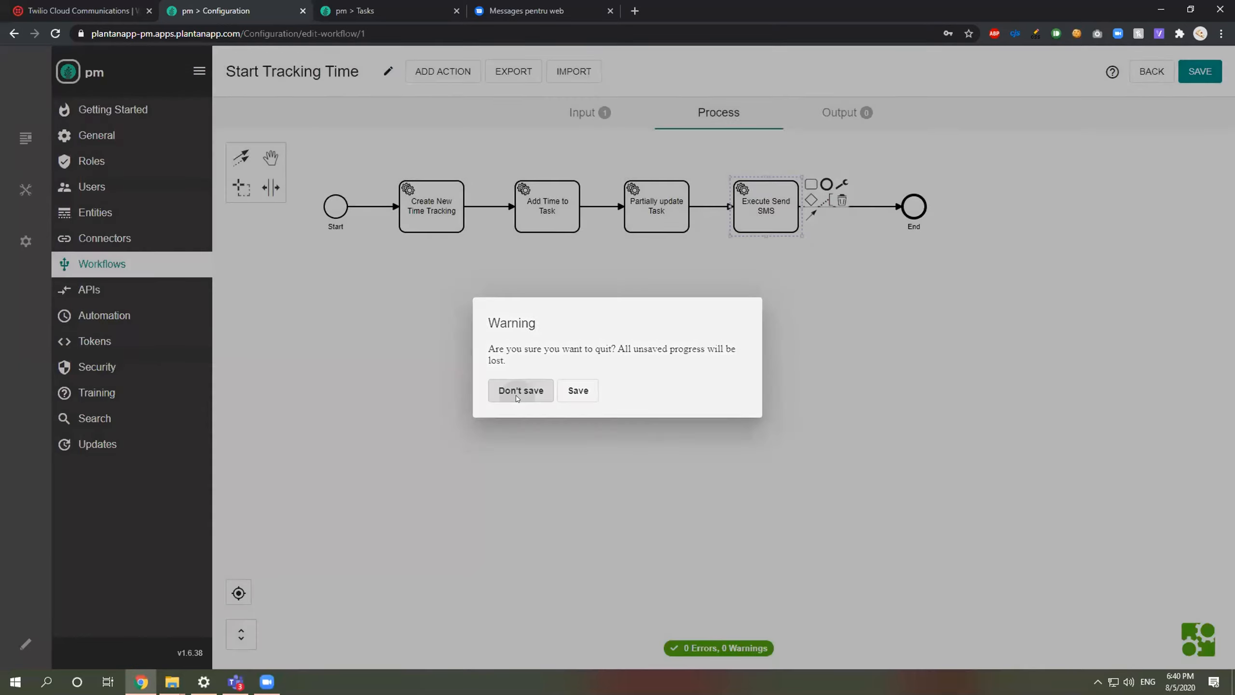
left_click(517, 398)
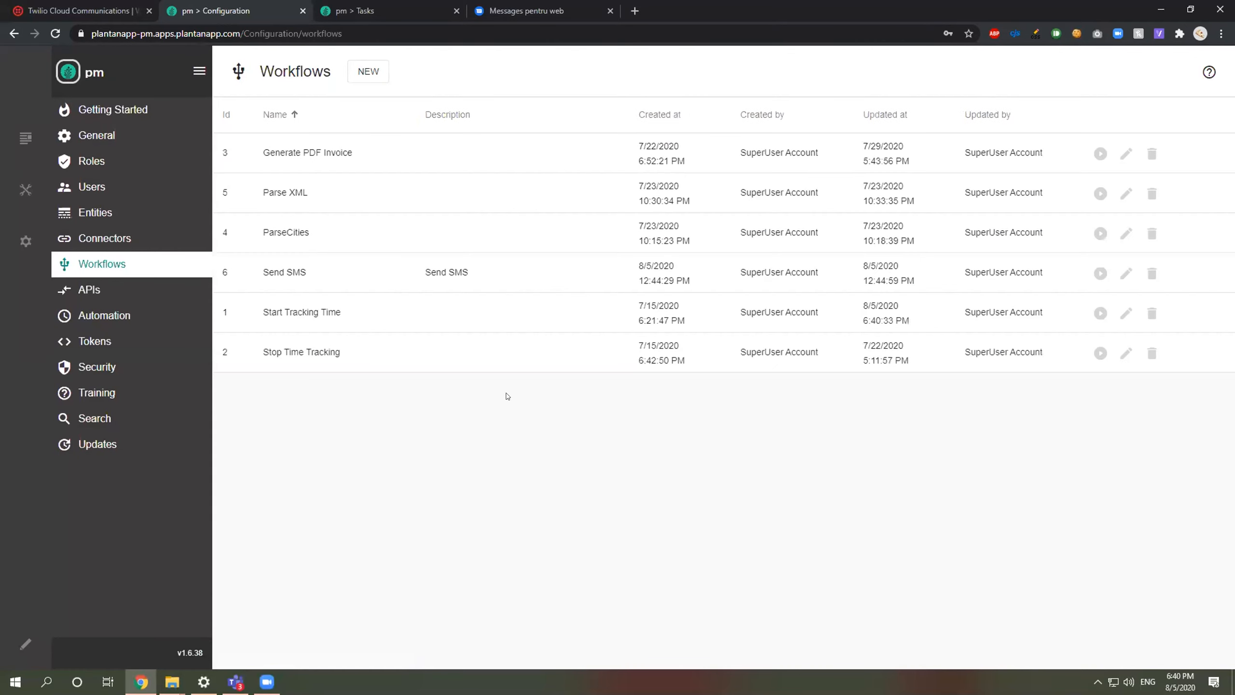
Step: Import the copied Execute Send SMS action into Stop Time Tracking, just before End
left_click(1126, 353)
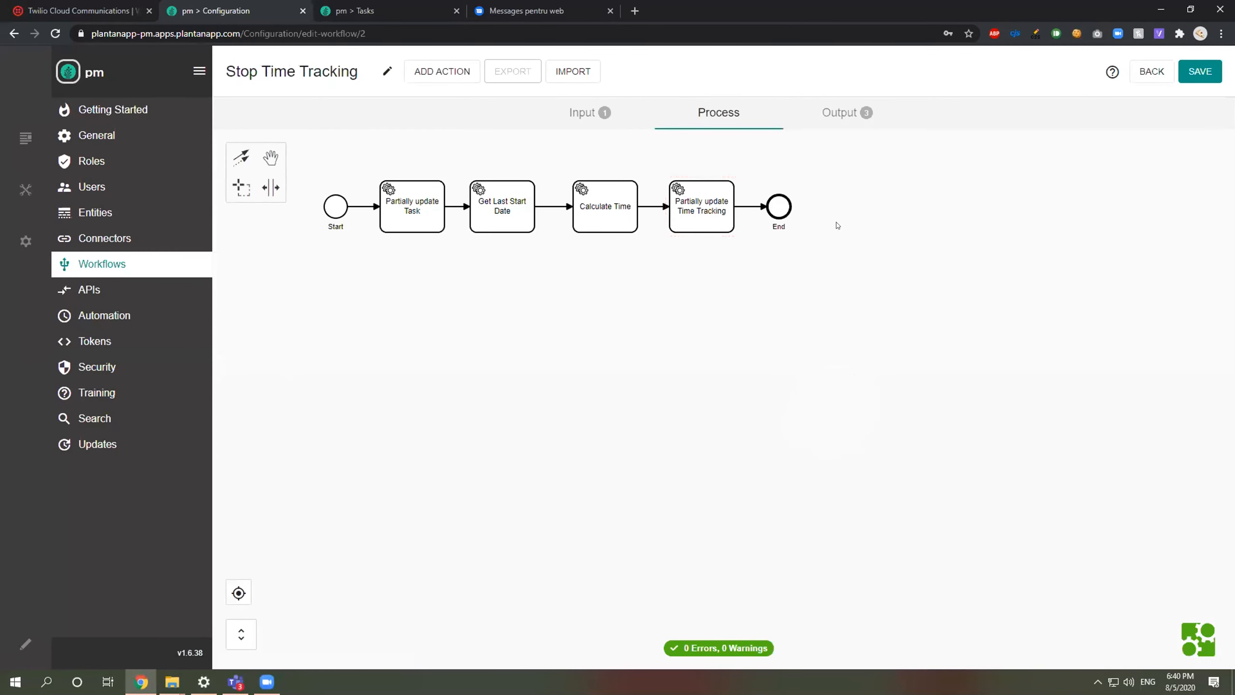
left_click_drag(782, 204, 884, 204)
left_click(573, 72)
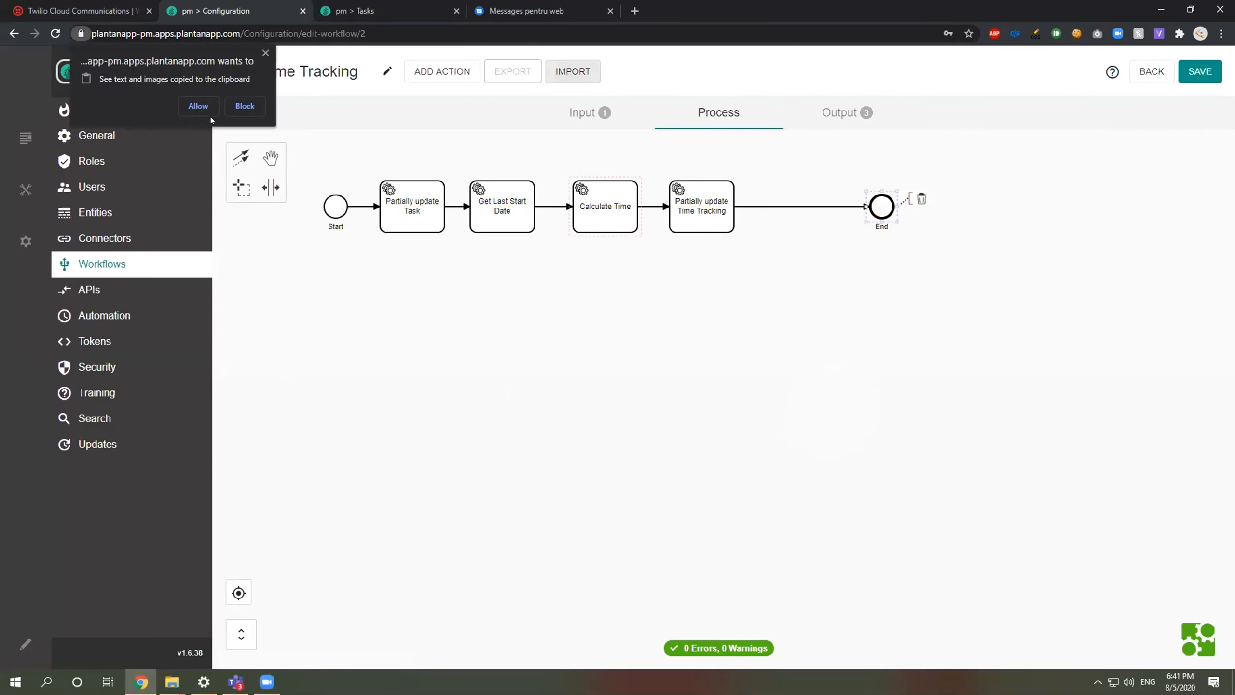
left_click(197, 102)
left_click_drag(384, 281, 793, 202)
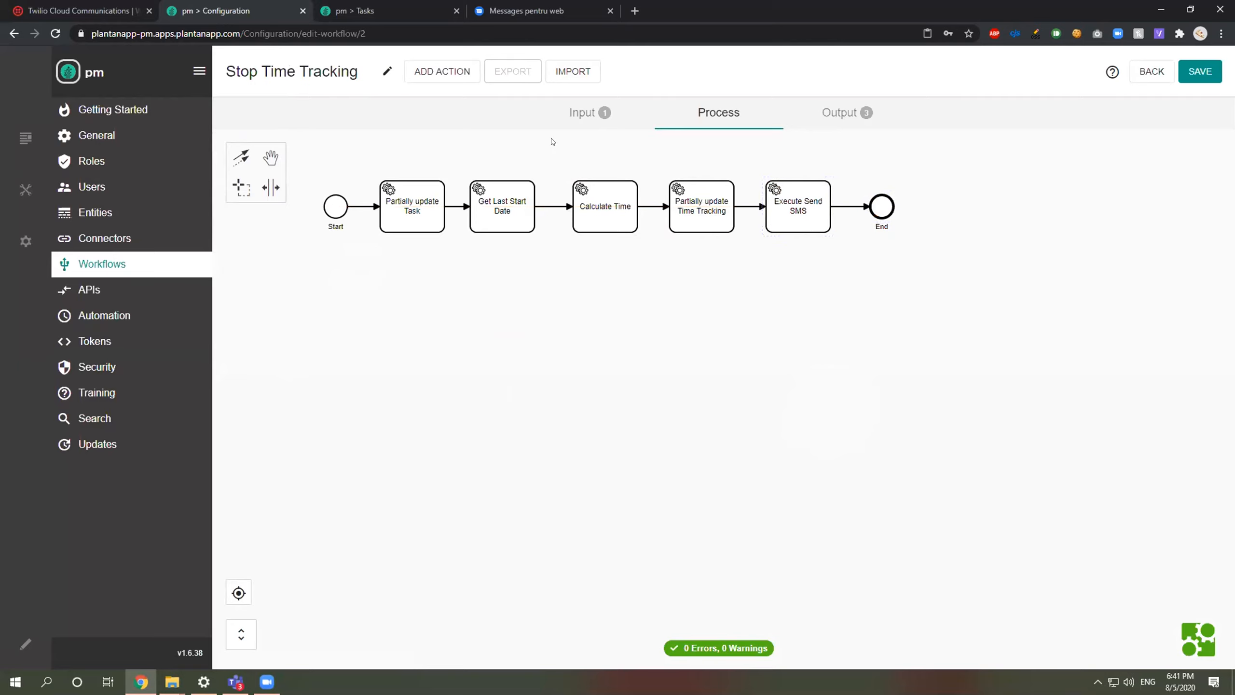
left_click(576, 118)
left_click(737, 116)
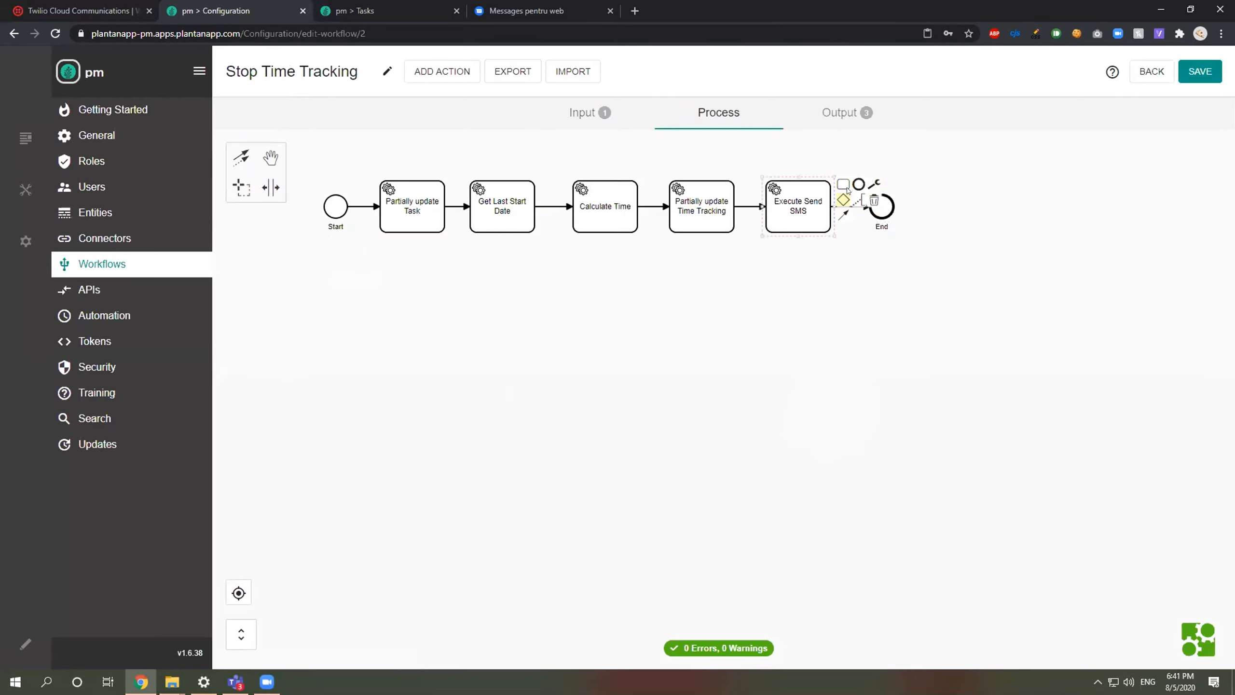
Step: Change the SMS text to 'Someone stop working on your task' and save the workflow
left_click(874, 183)
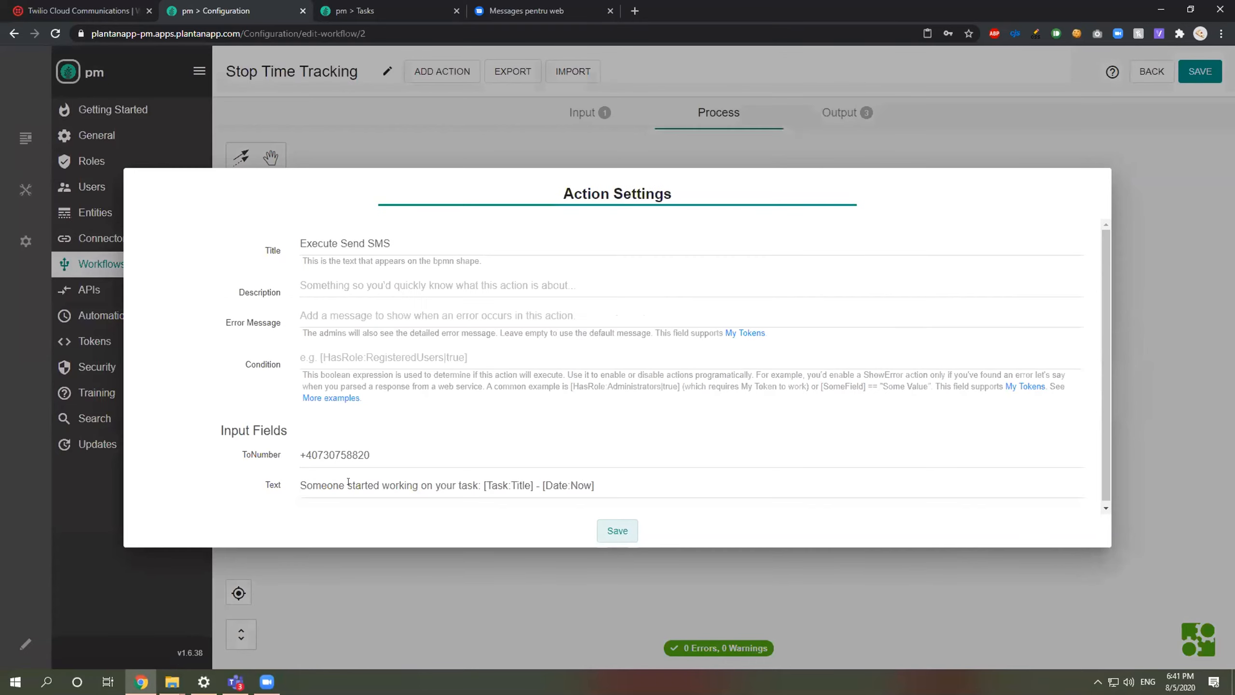
left_click(365, 484)
double_click(366, 484)
type("stoped")
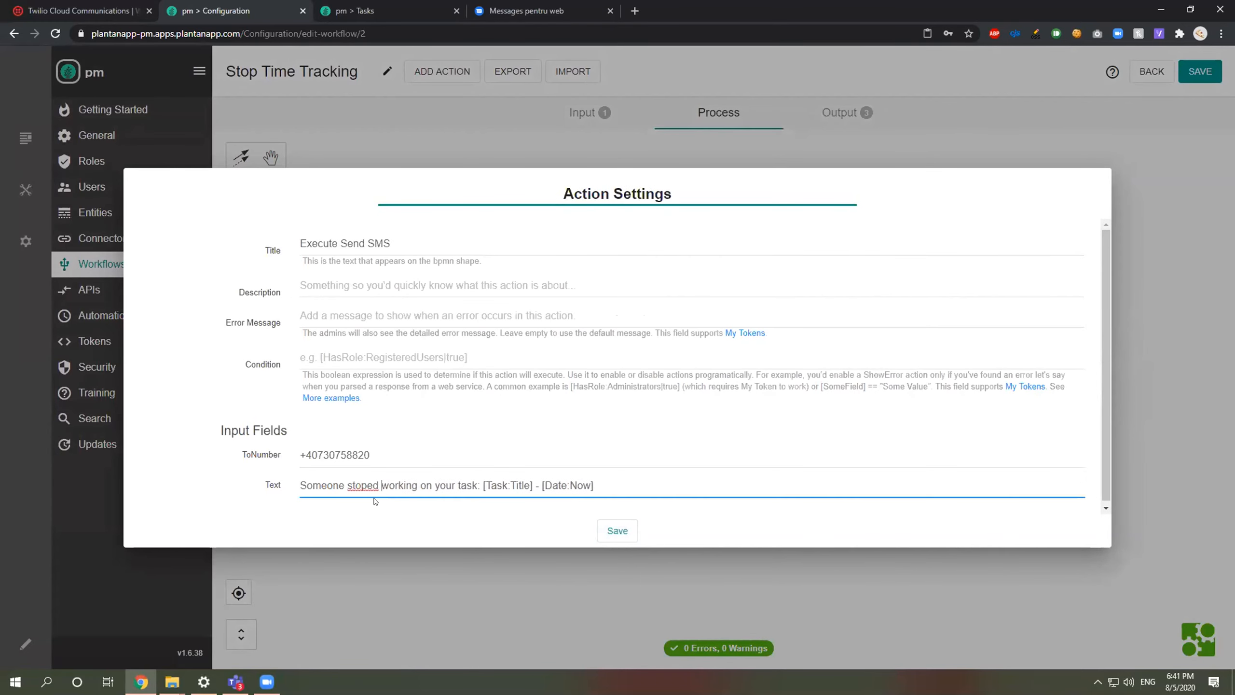
right_click(360, 487)
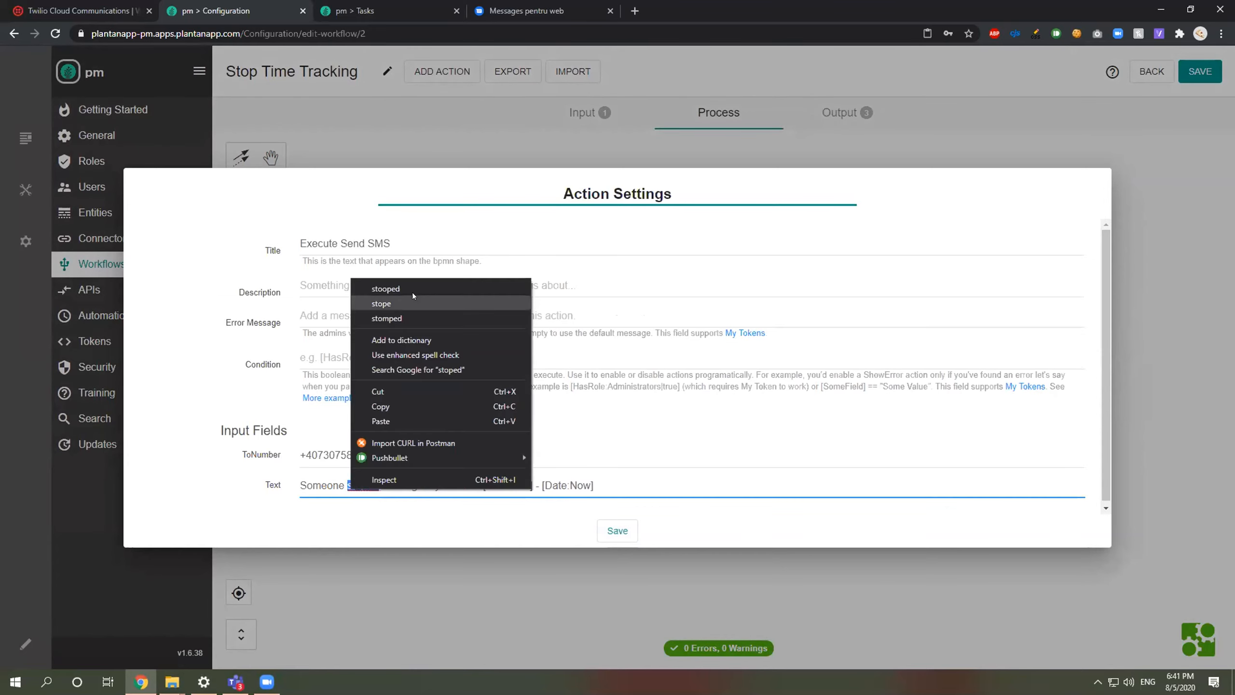
left_click(386, 288)
key("BackSpace")
key("BackSpace")
key("BackSpace")
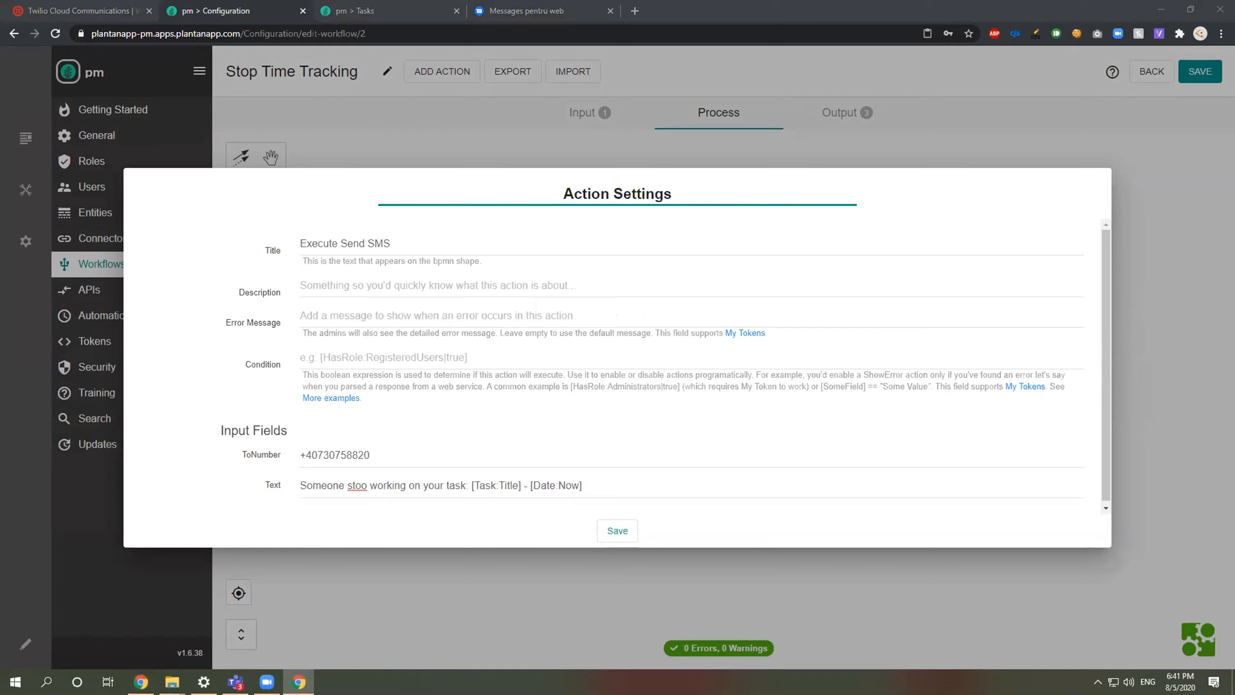
left_click(446, 511)
key("BackSpace")
type("ped")
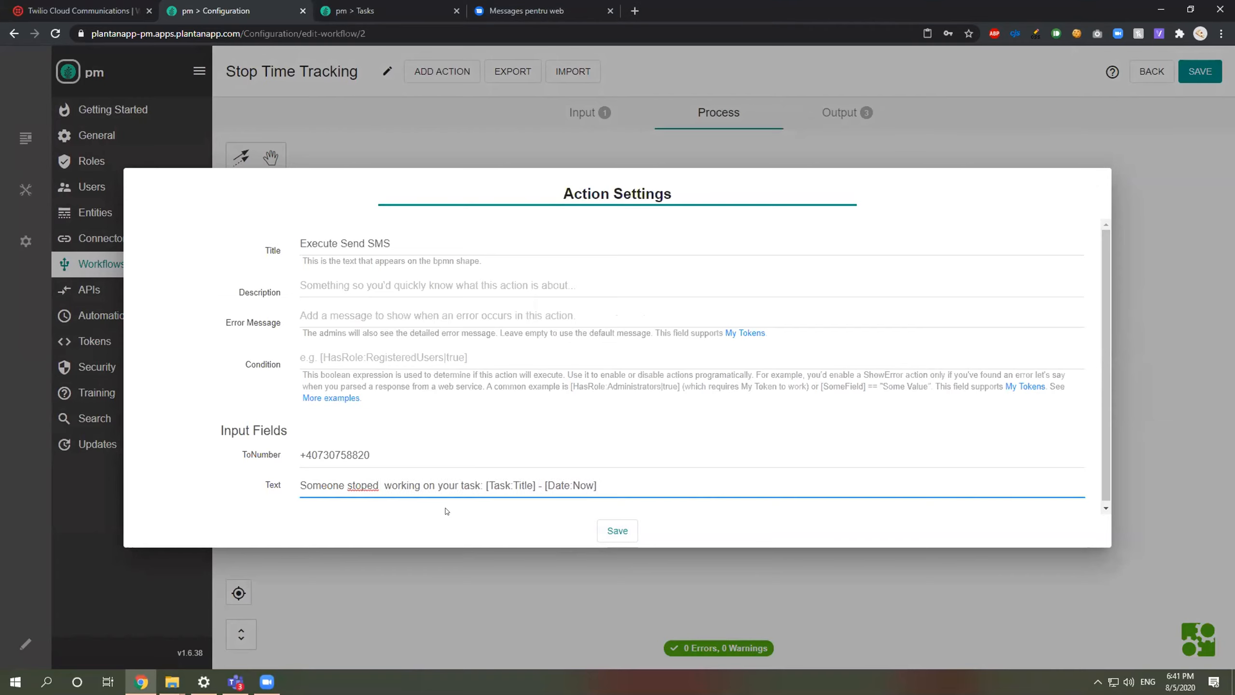
right_click(363, 485)
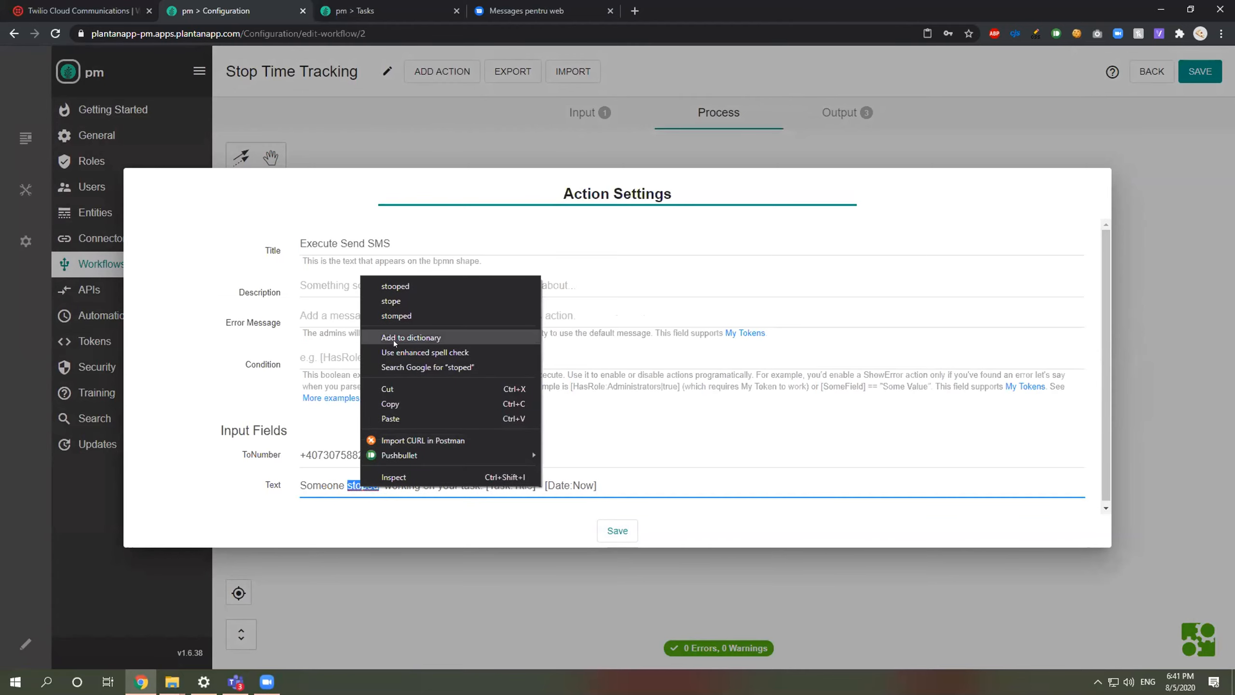
left_click(354, 438)
left_click(376, 483)
key("BackSpace")
key("BackSpace")
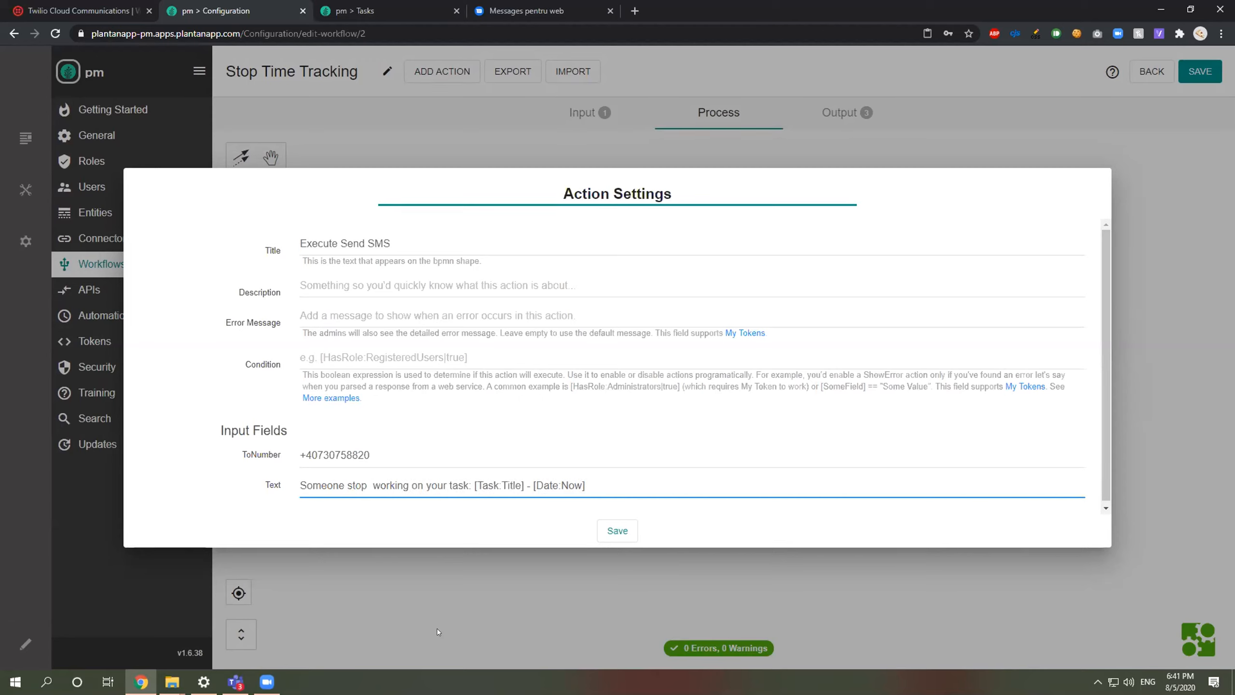
key("Delete")
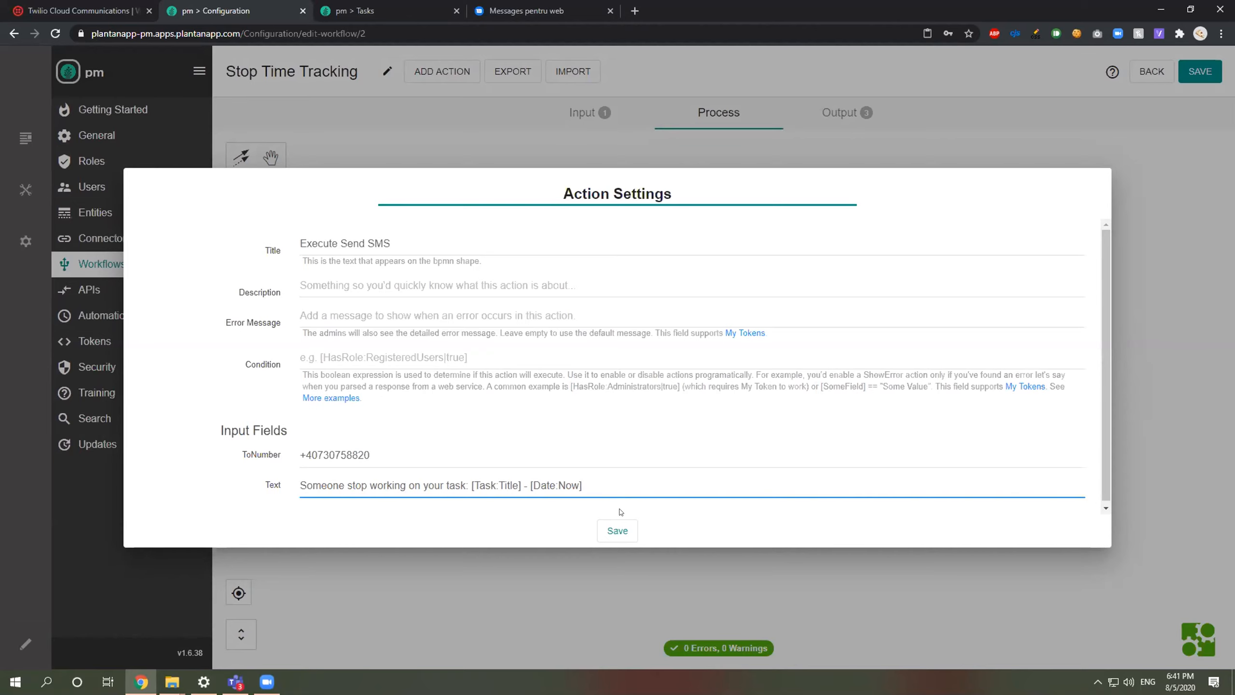
left_click(632, 531)
left_click(1208, 74)
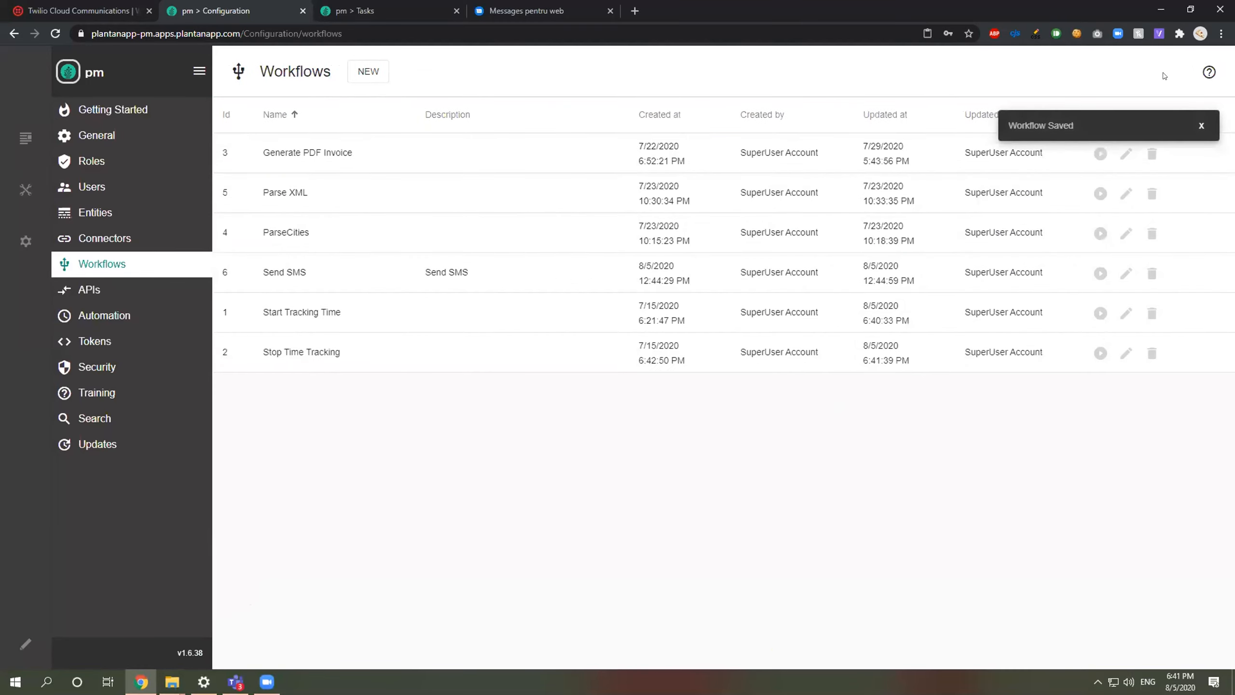
Step: Reload the Tasks list and start tracking time on Cleanup disks
left_click(382, 6)
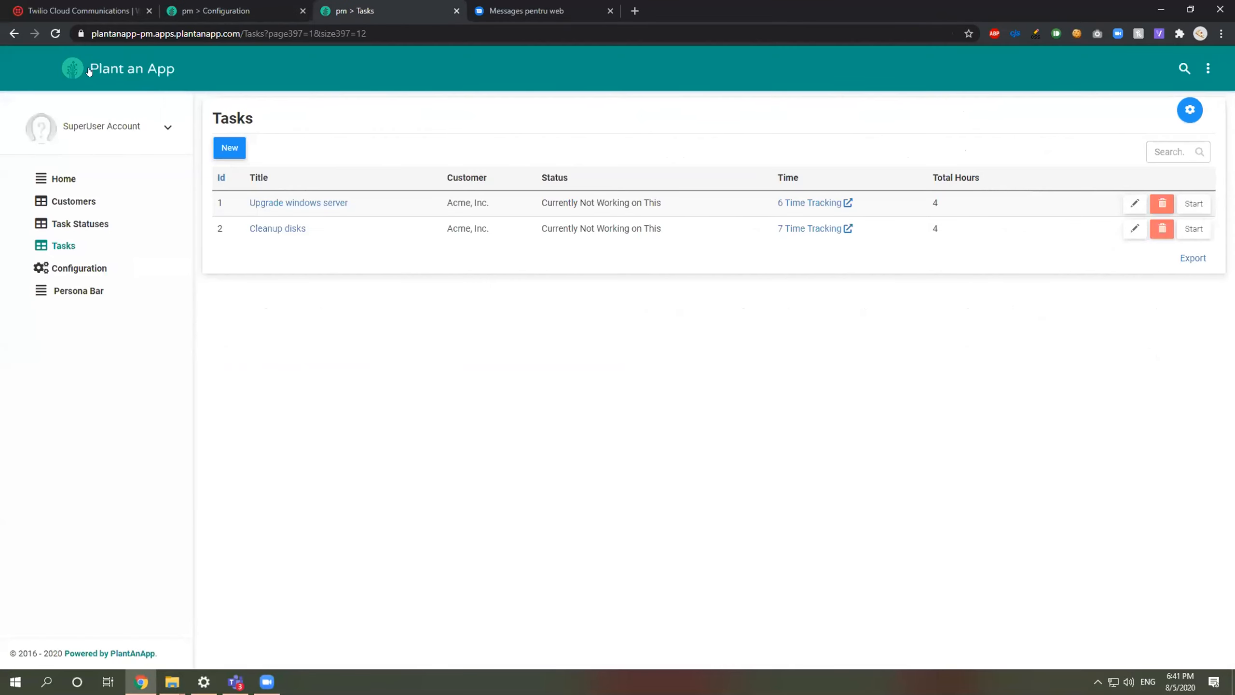
left_click(56, 33)
left_click(1190, 230)
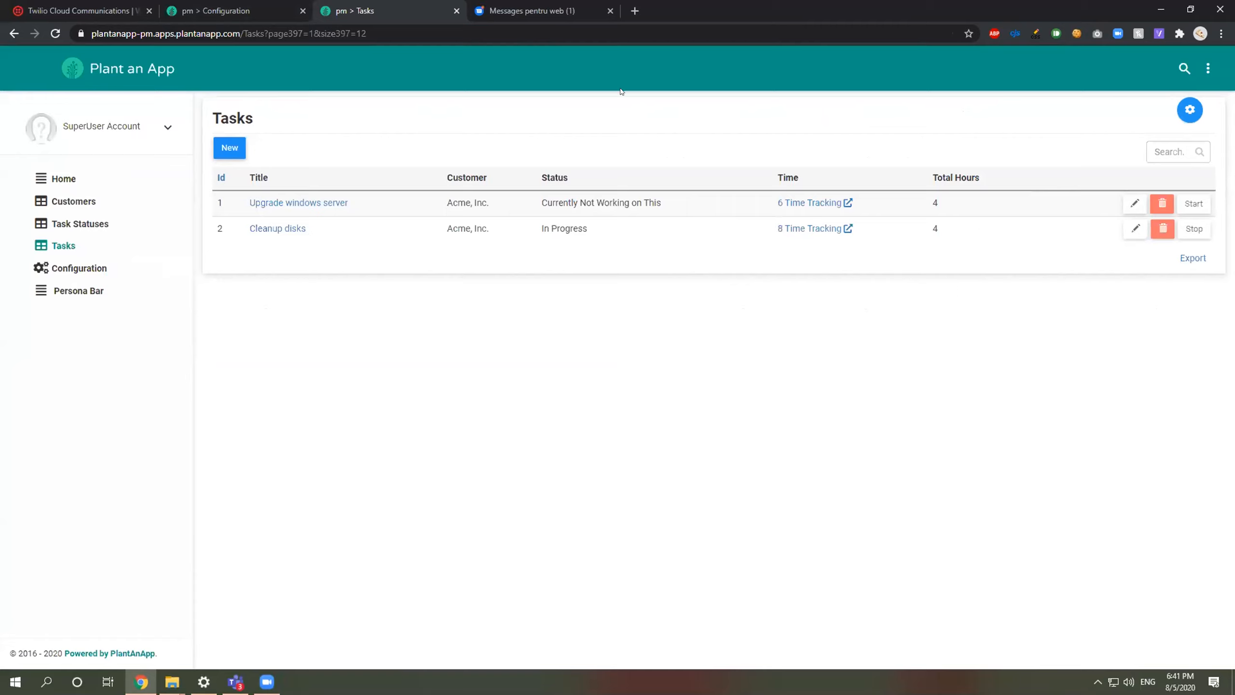
Step: Confirm both the start and stop SMS for Cleanup disks arrived in Google Messages
left_click(506, 3)
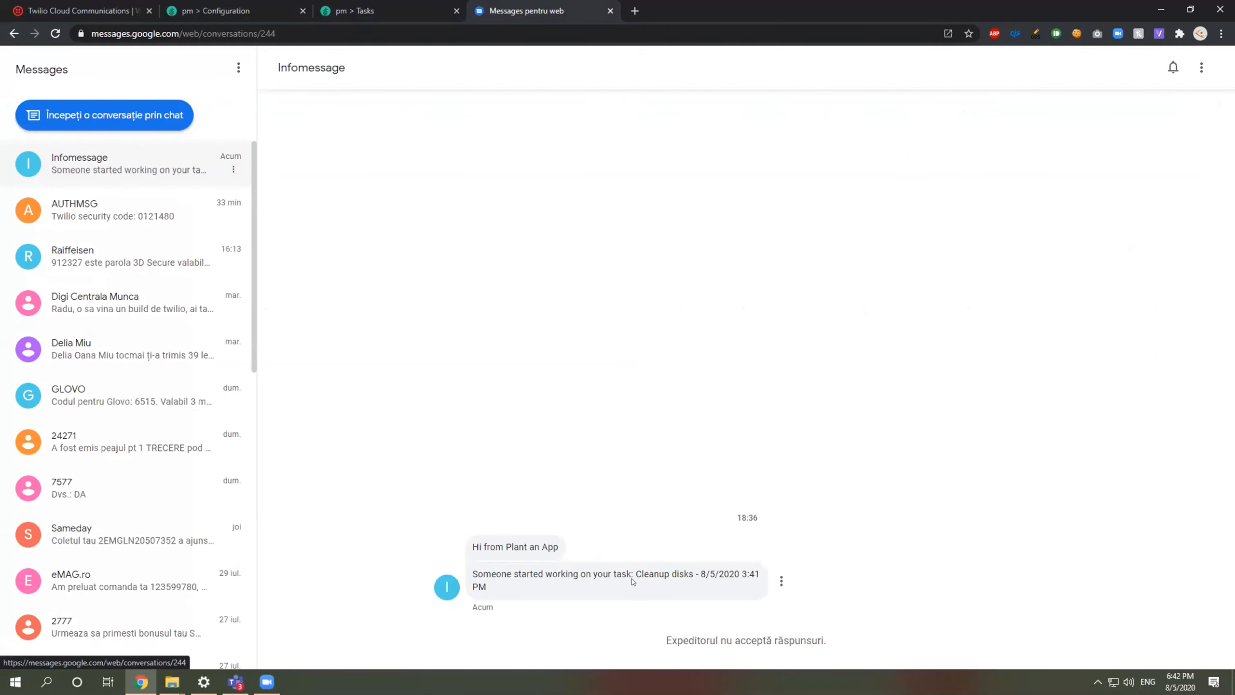
left_click(739, 577)
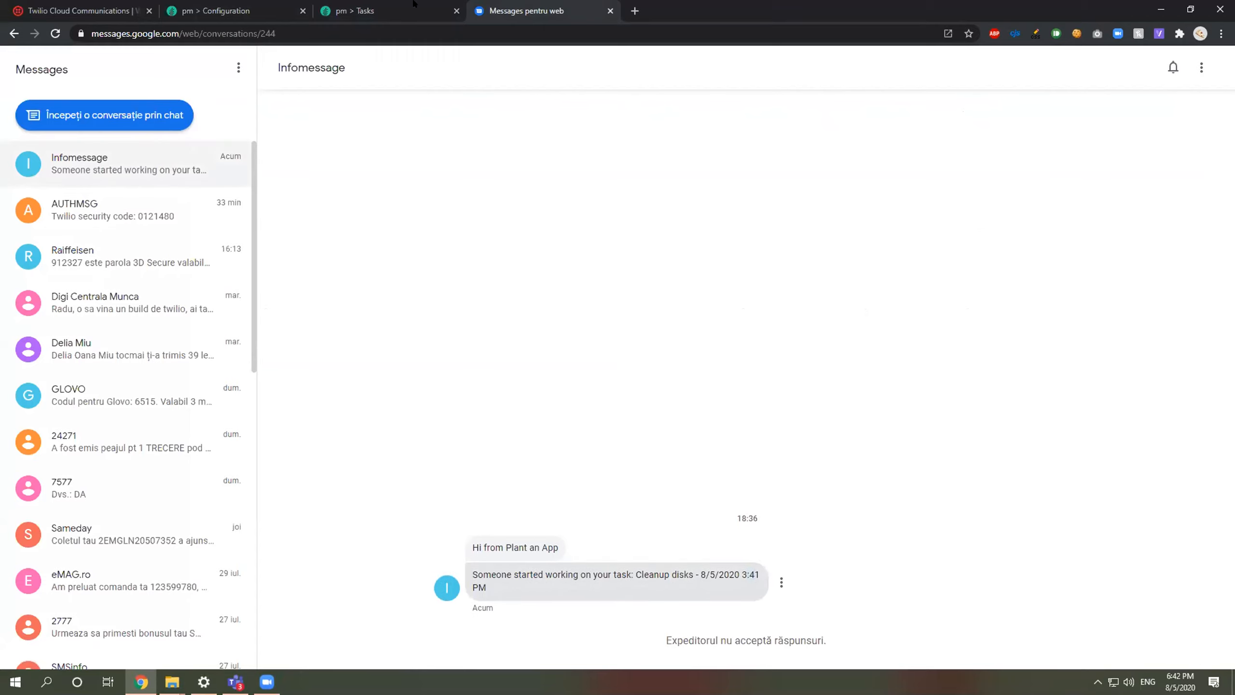
key("ctrl+shift+Tab")
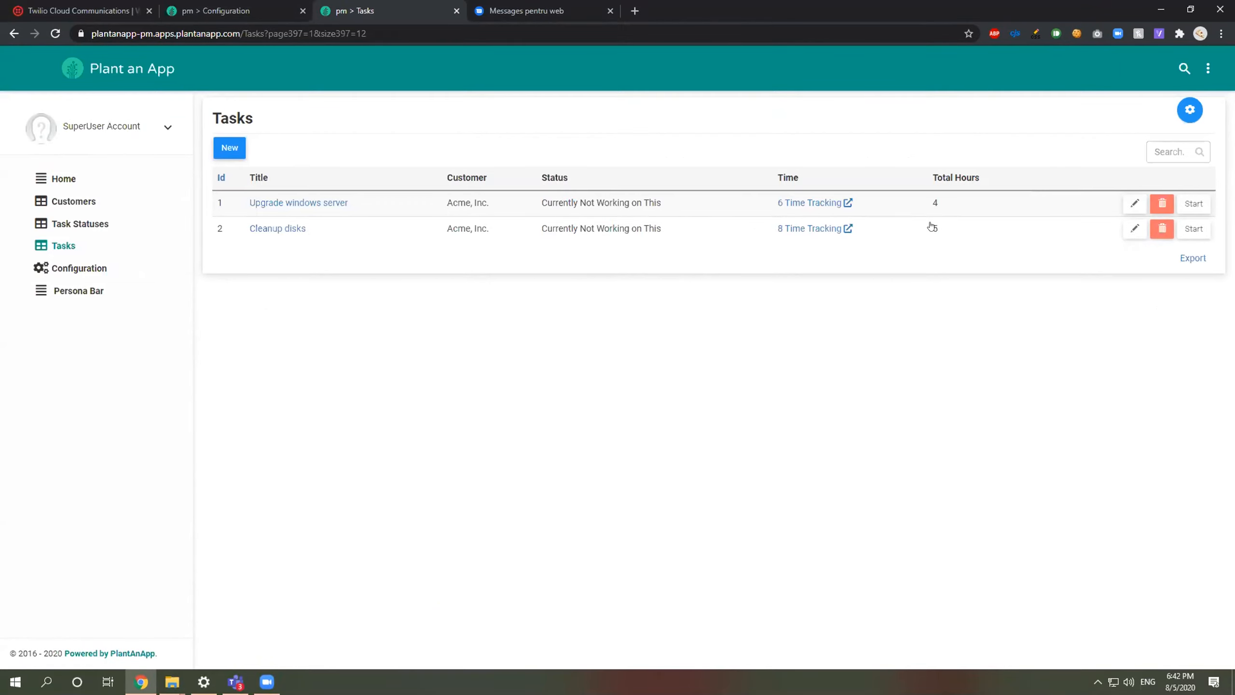
left_click(557, 5)
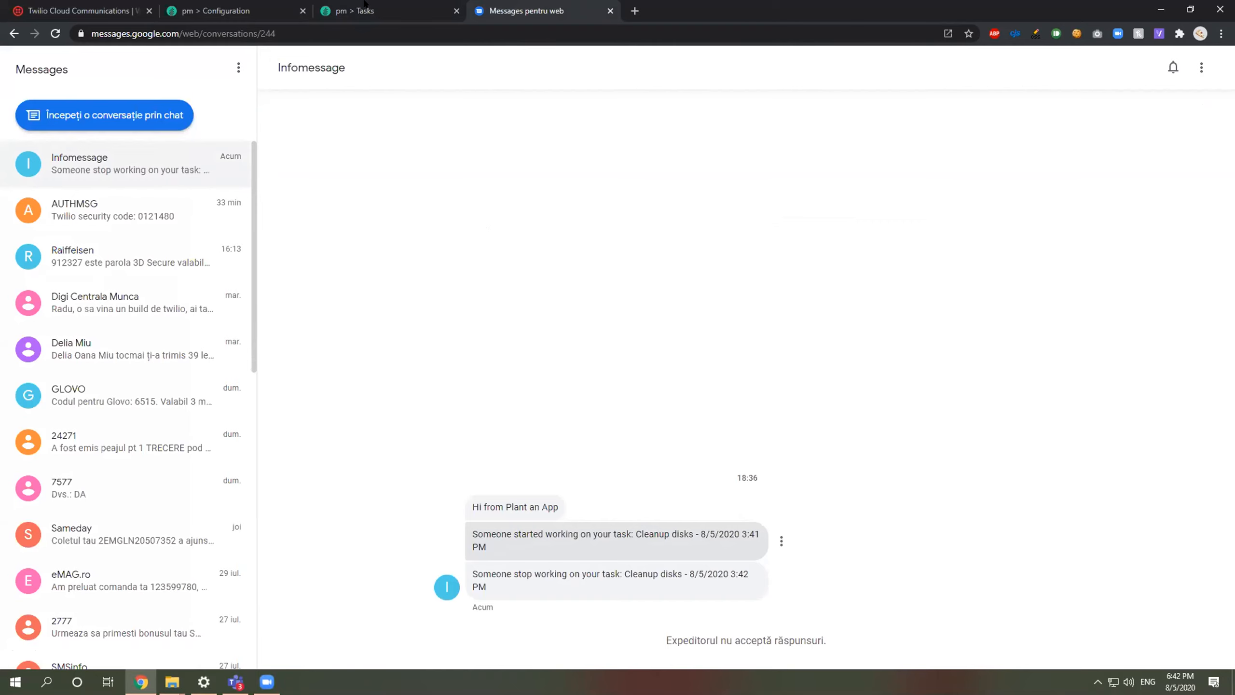
key("ctrl+shift+Tab")
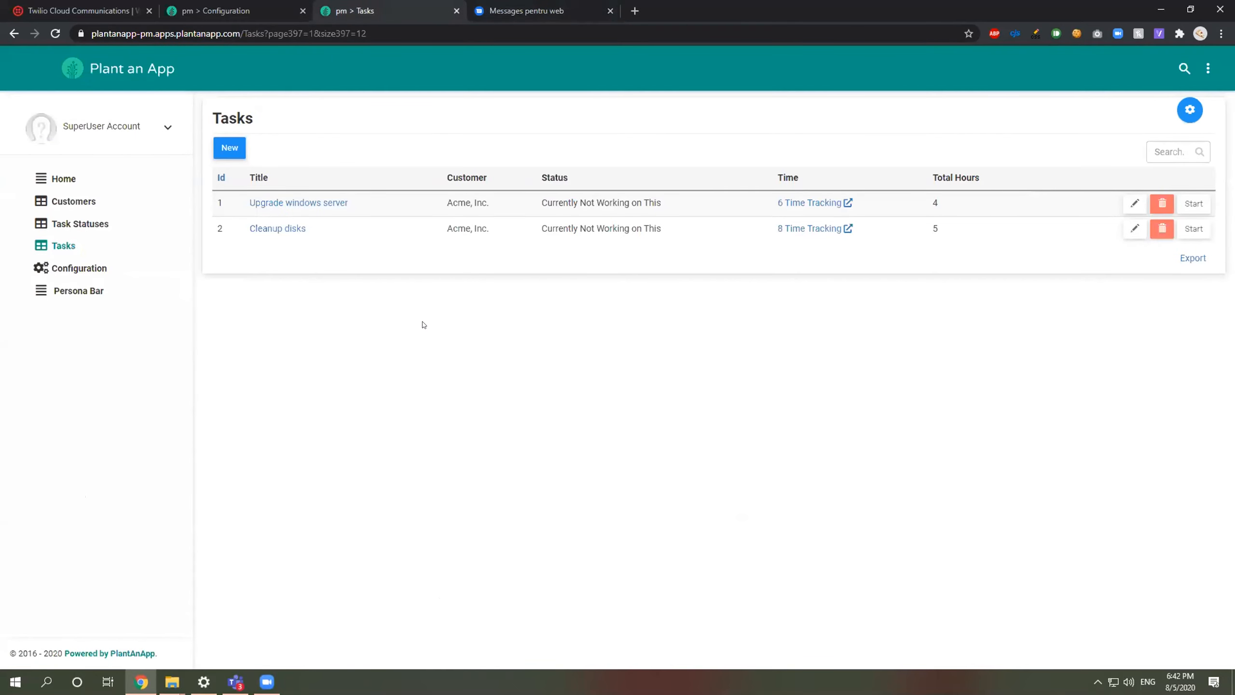
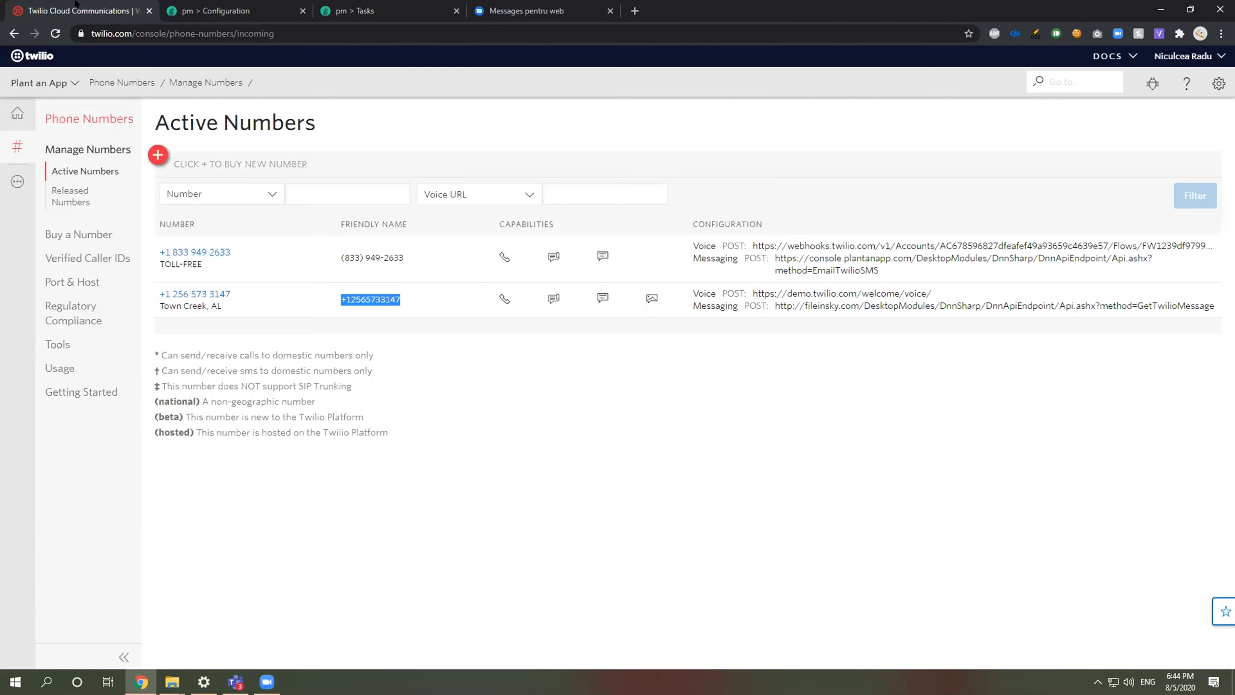
Step: Review the Tasks and Customers lists, then open Configuration > Entities
left_click(228, 11)
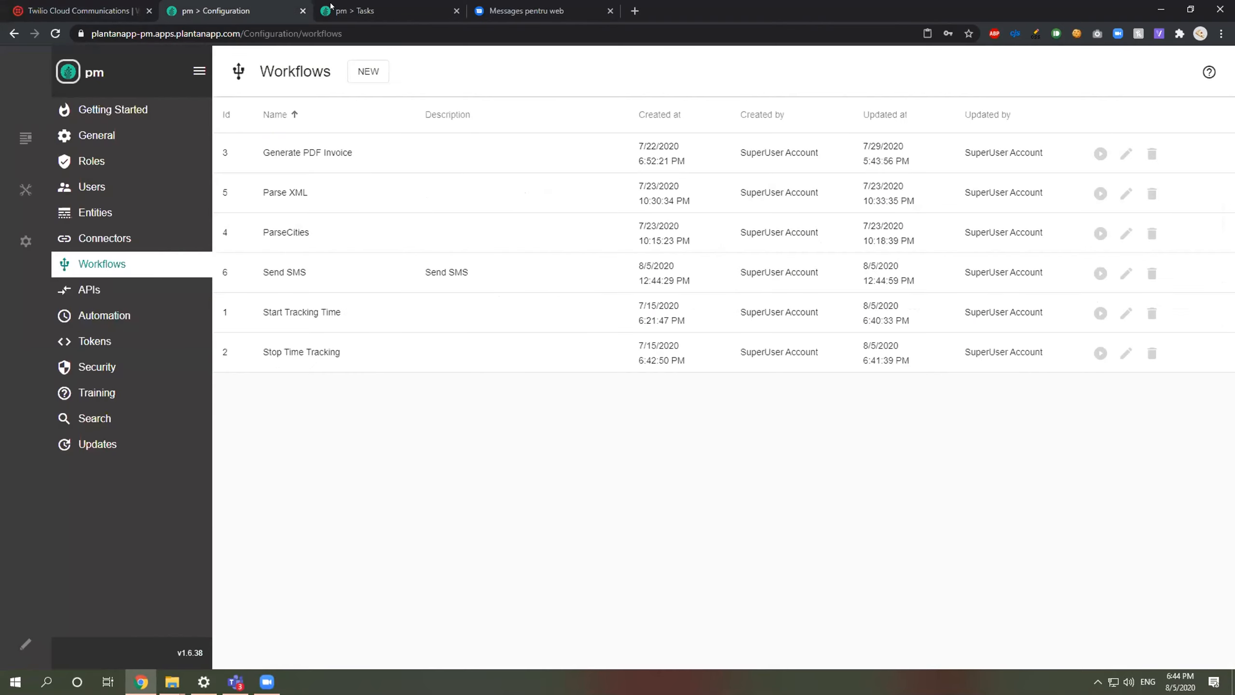
left_click(359, 10)
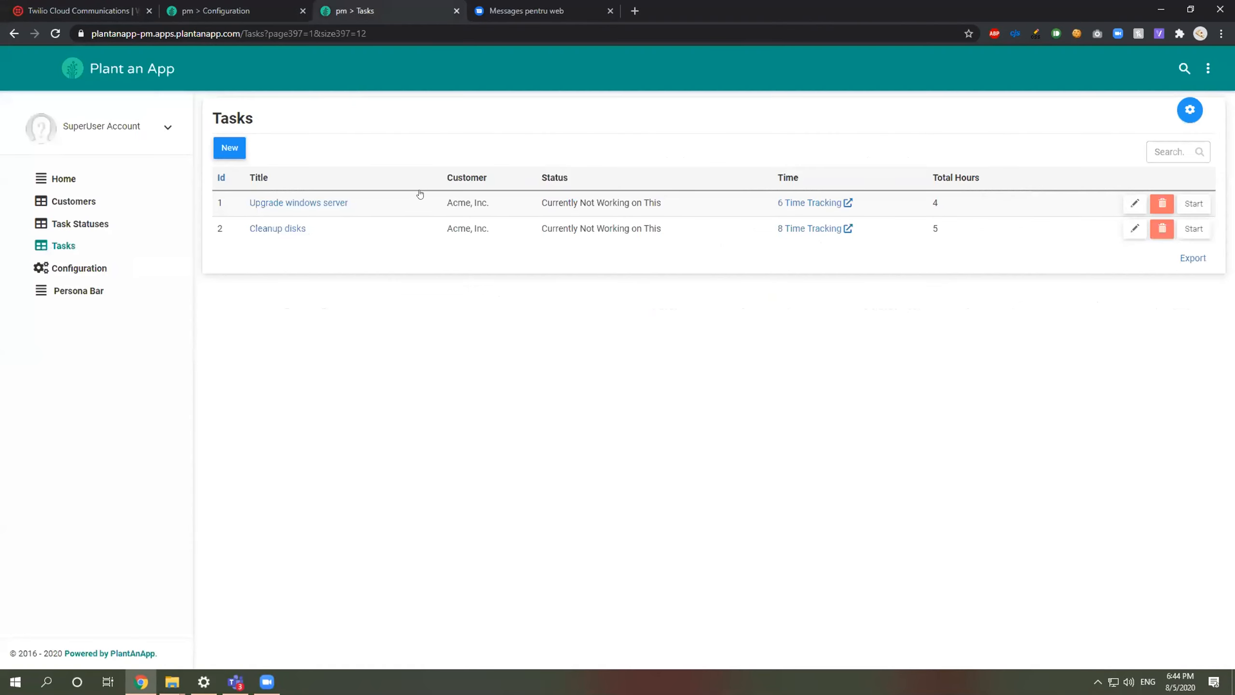
left_click(69, 210)
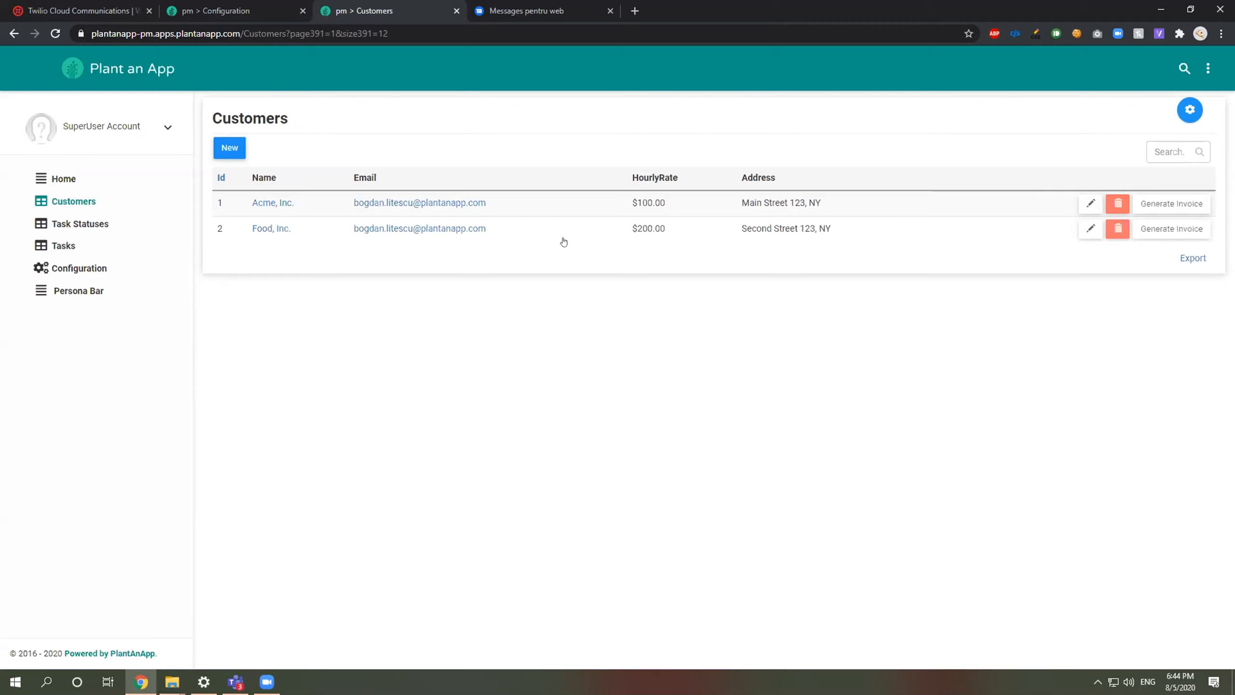
left_click(80, 271)
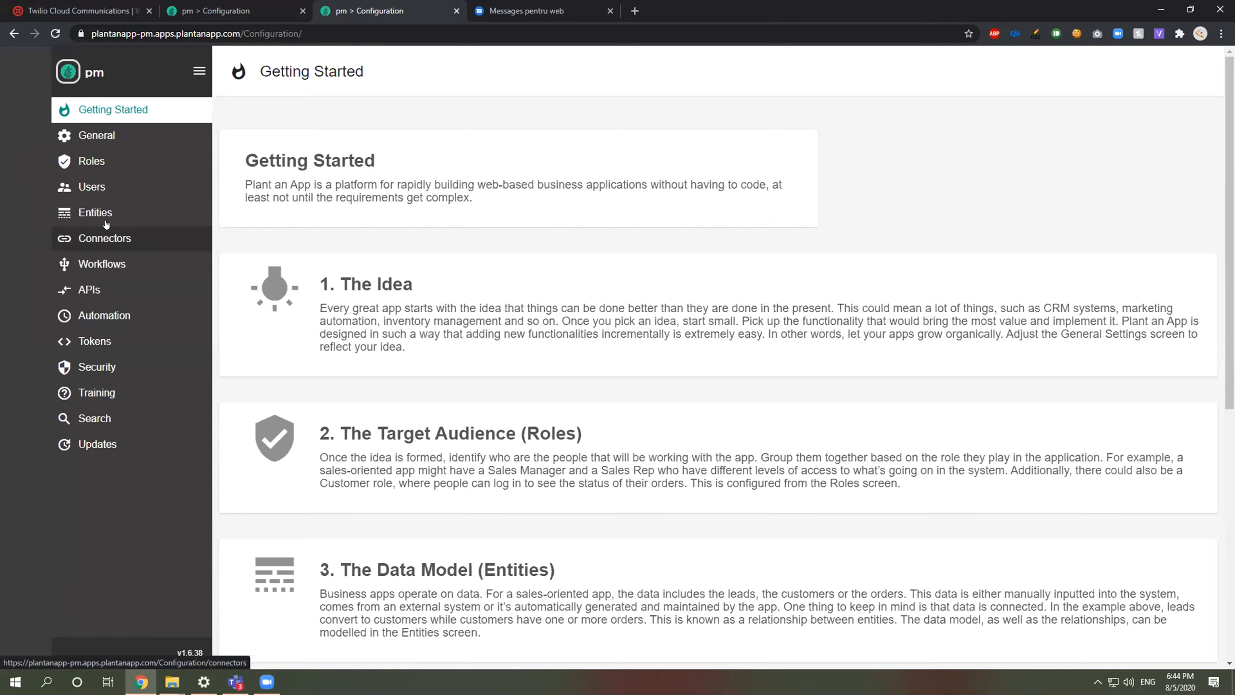
left_click(109, 215)
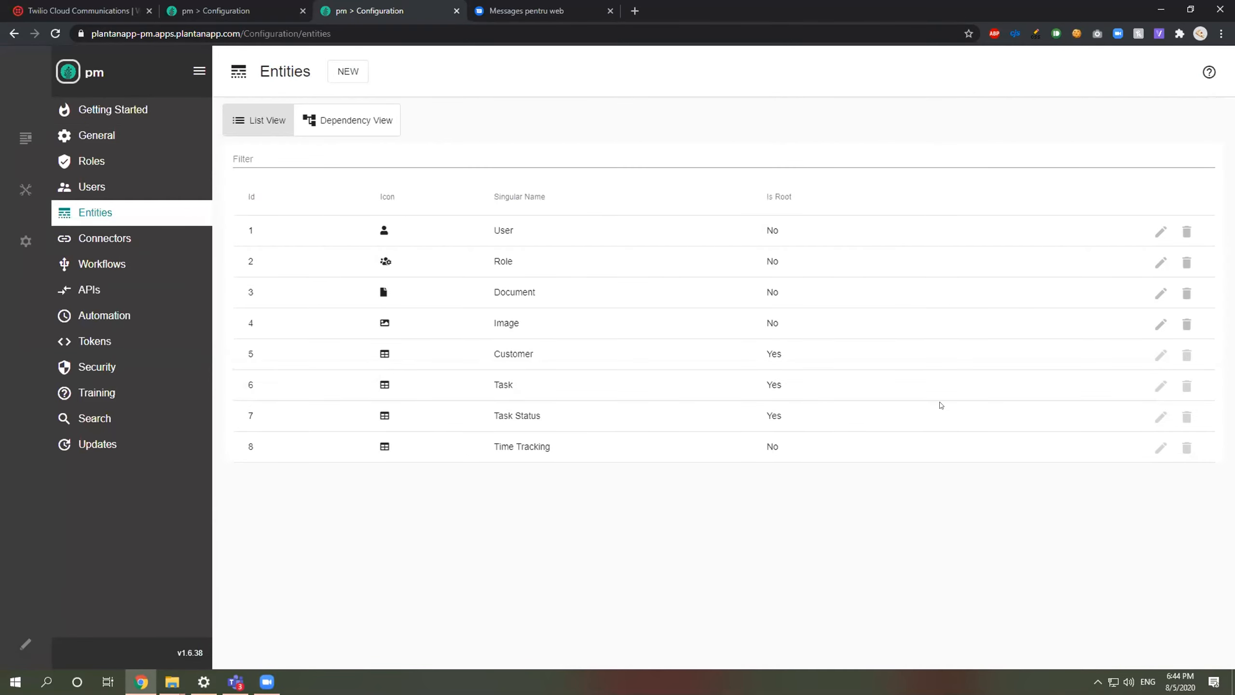
Step: Give the Customer entity a 'Phone' property of type Phone and save, confirming Override
left_click(1161, 354)
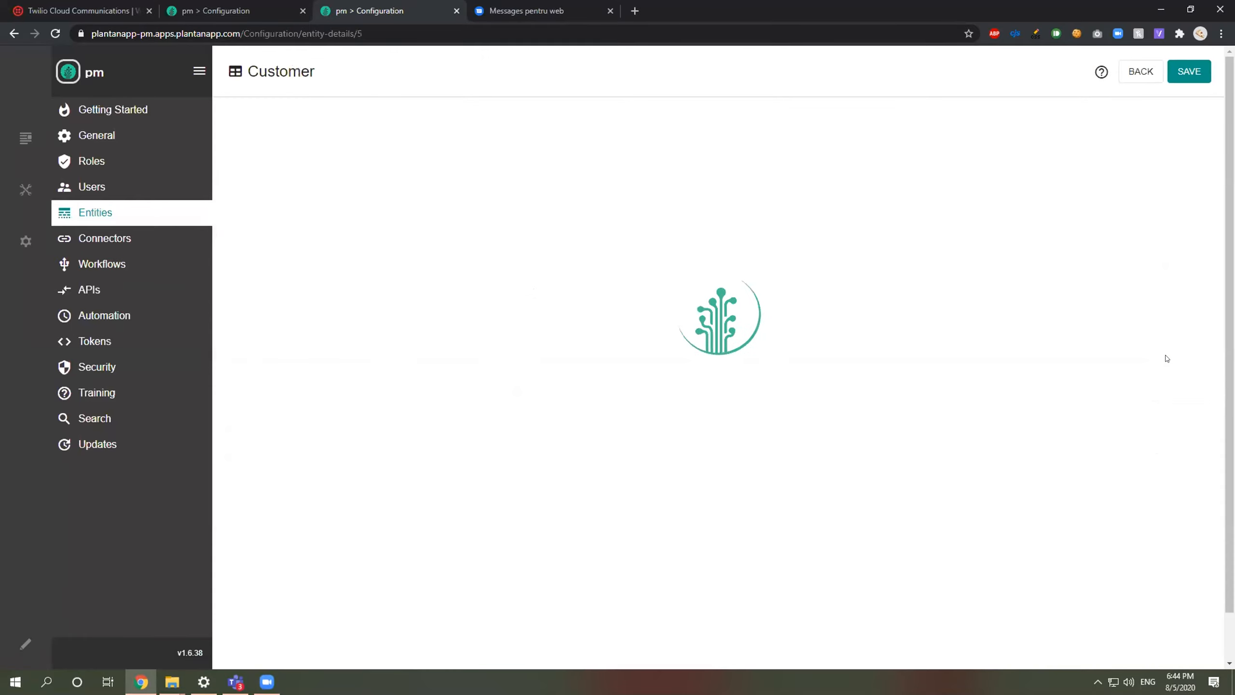
left_click(725, 116)
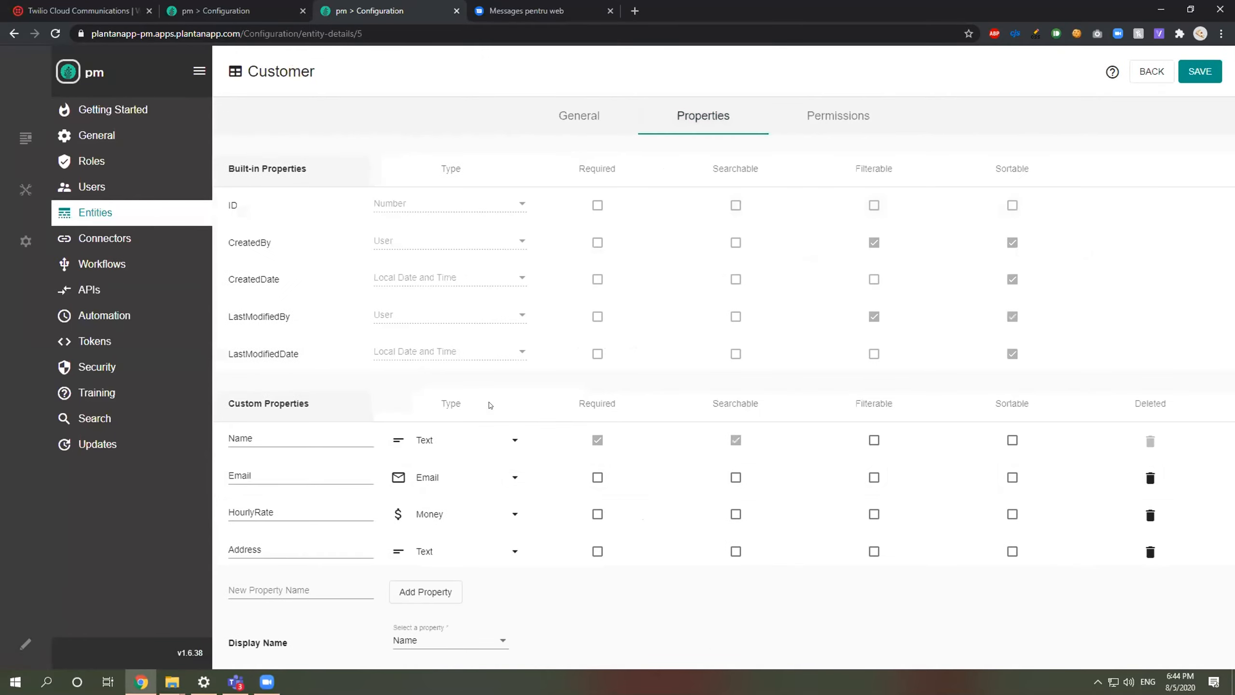
left_click(272, 584)
type("Phone")
left_click(433, 600)
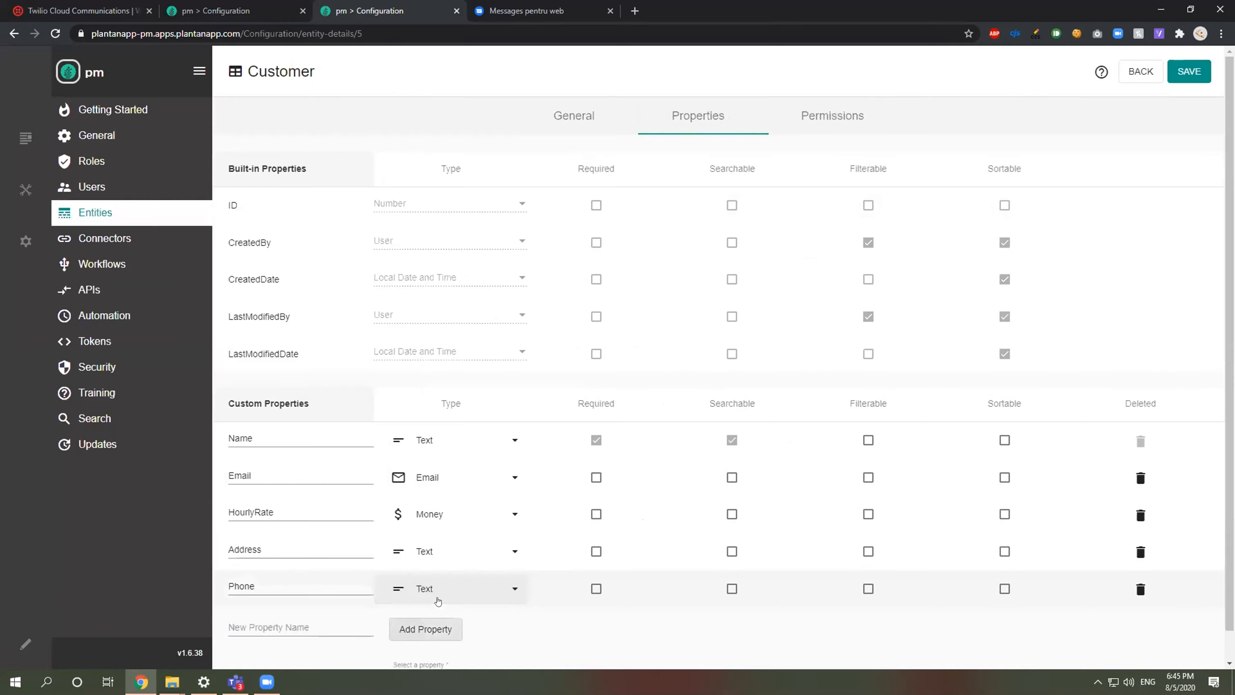
left_click(438, 596)
left_click(500, 416)
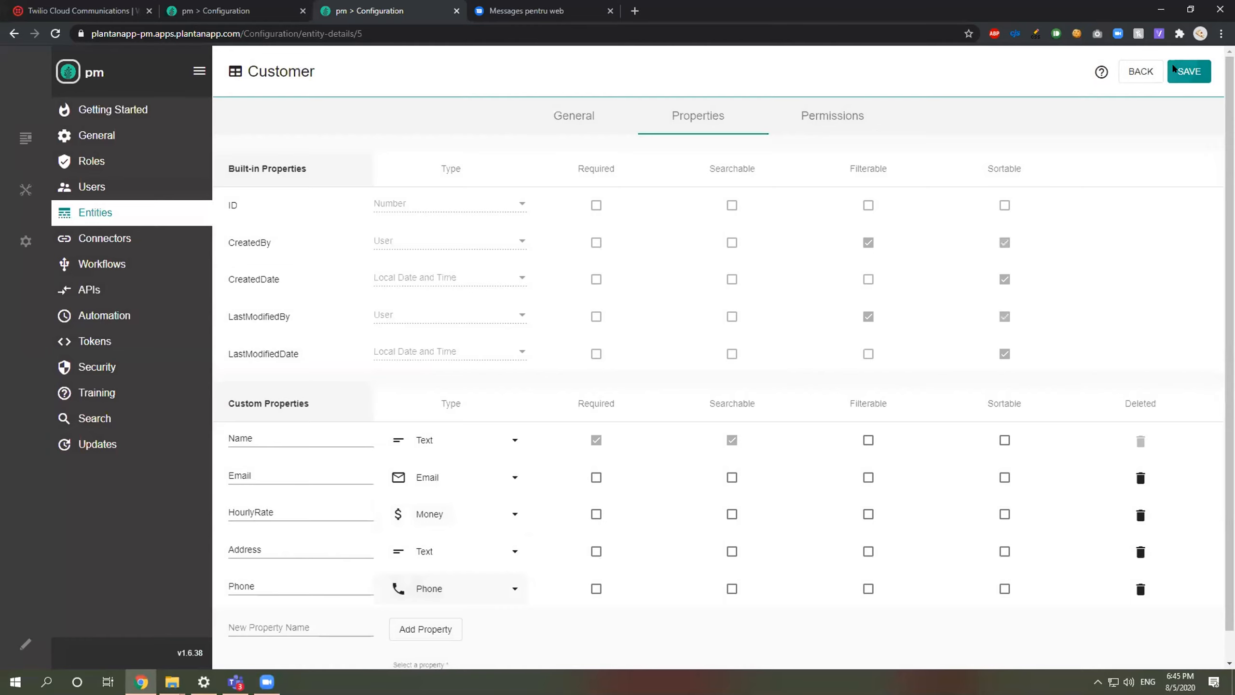
left_click(1173, 70)
left_click(828, 397)
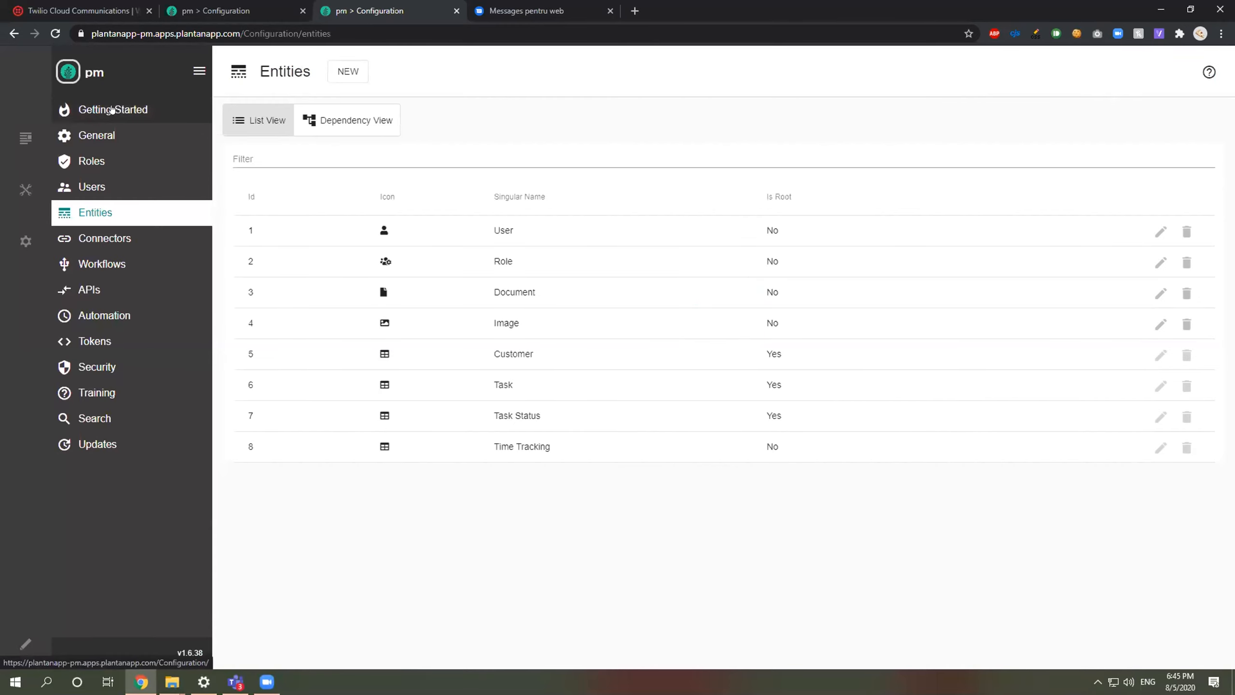
Step: Enter a Romanian phone number for Acme, Inc. in the Customers list and update it
key("ctrl+shift+Tab")
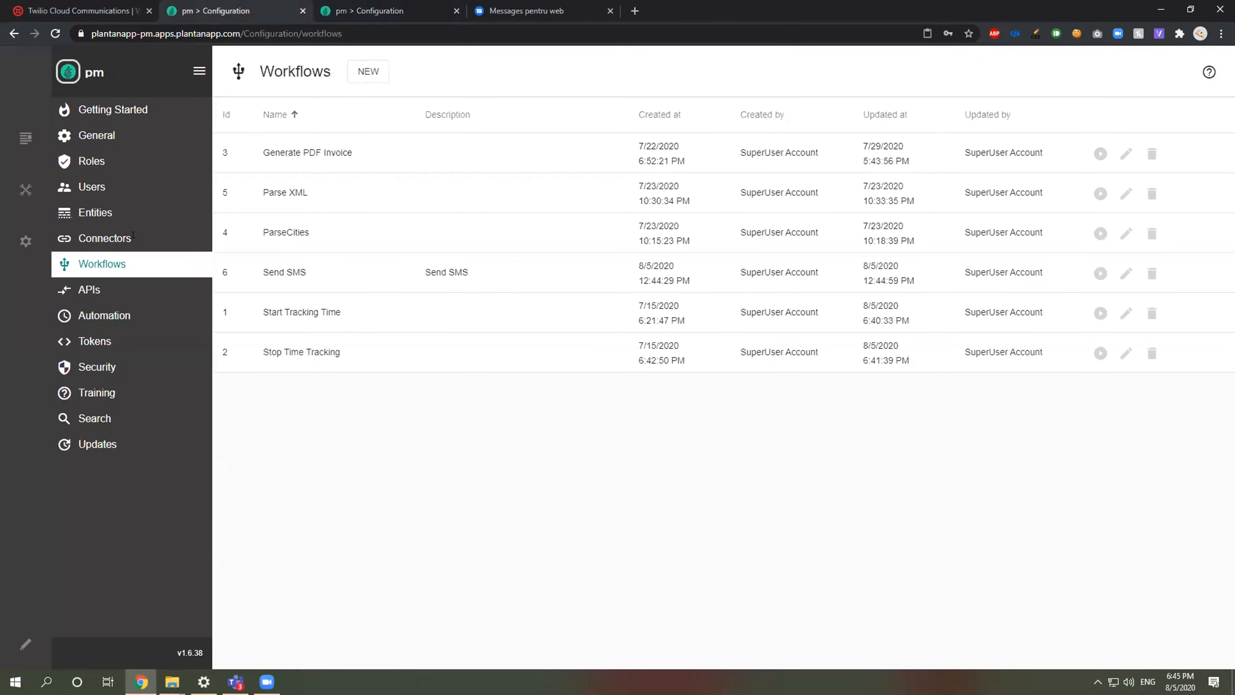
key("ctrl+Tab")
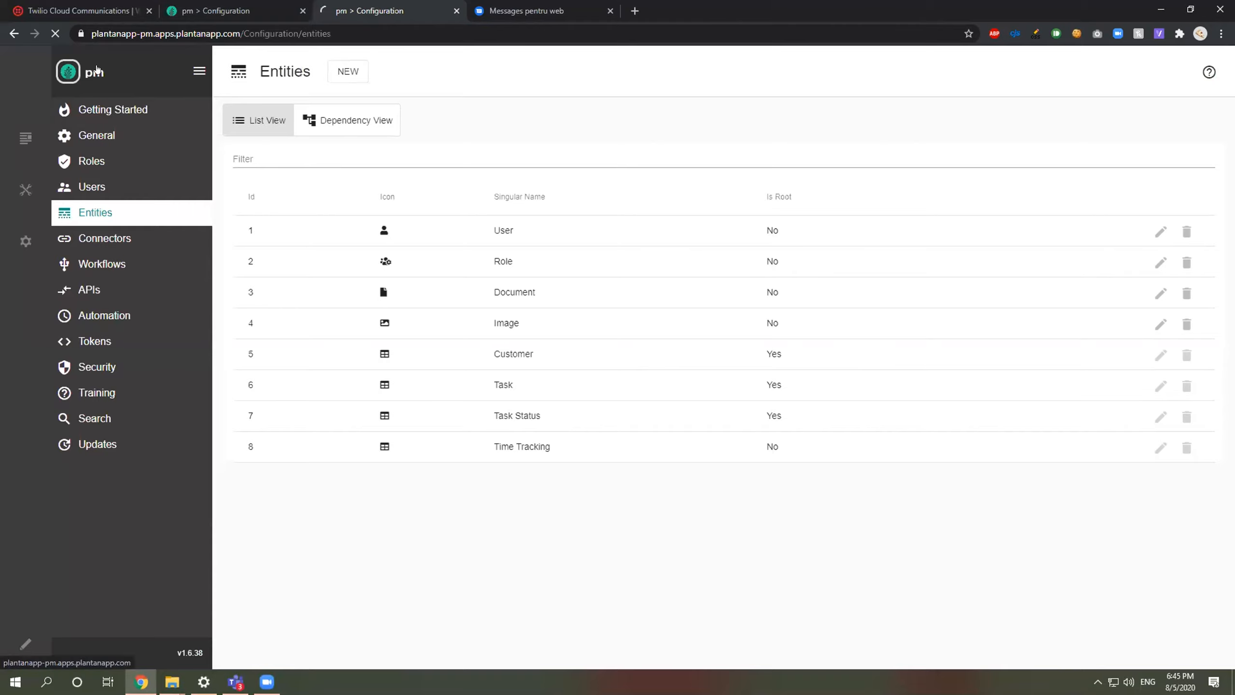
left_click(100, 71)
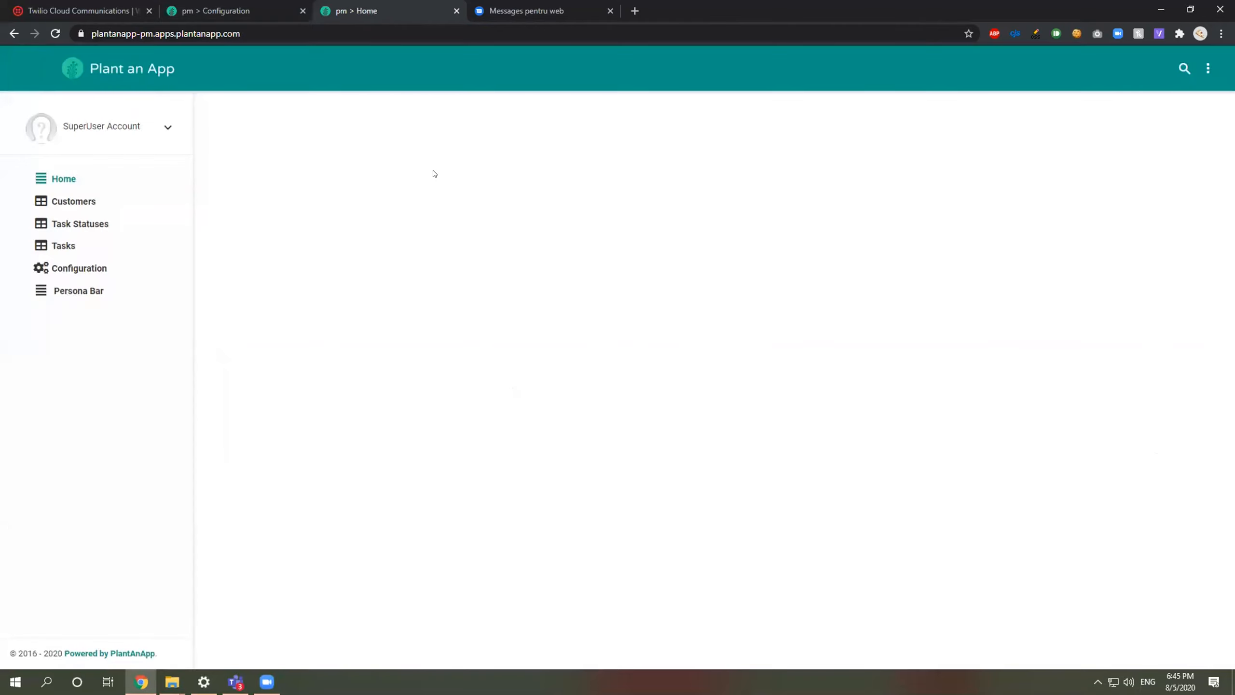
left_click(46, 199)
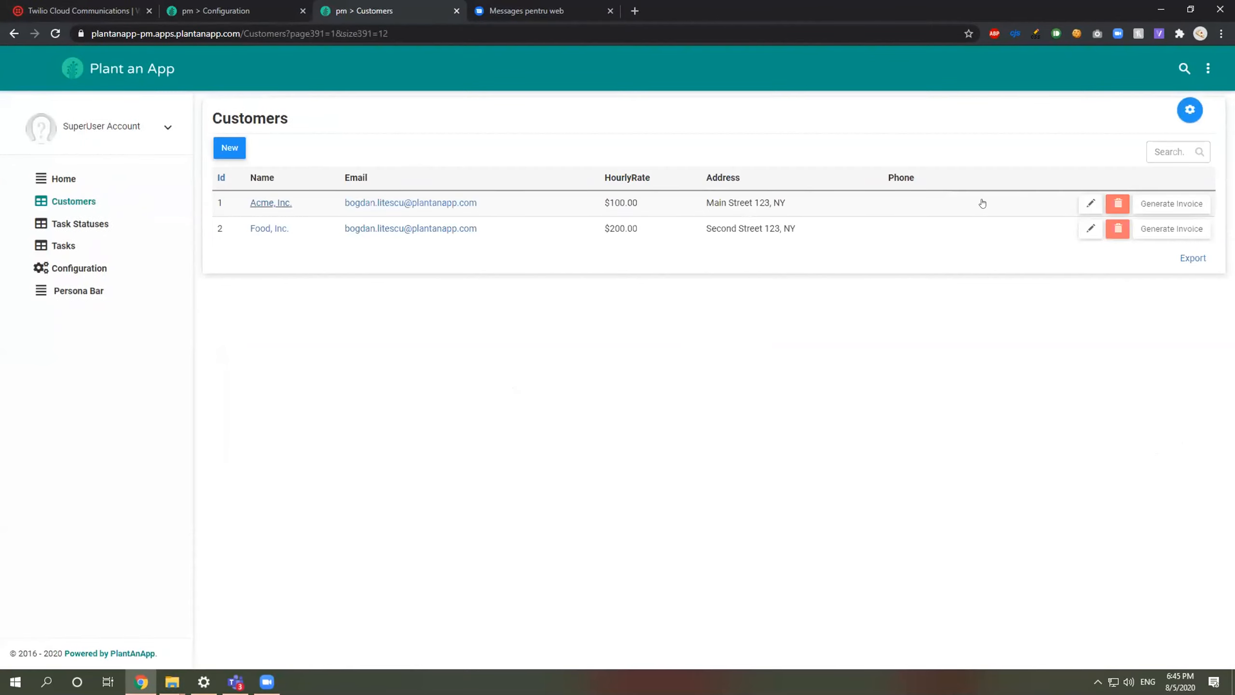
left_click(1089, 203)
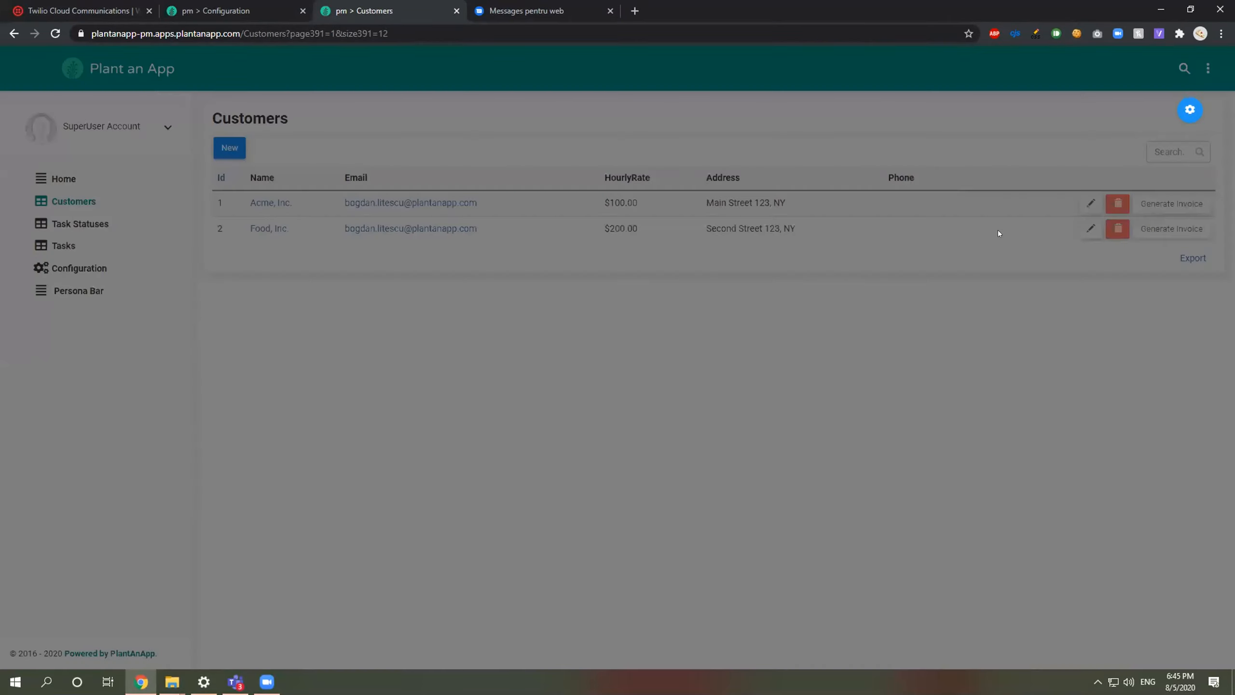
left_click(585, 423)
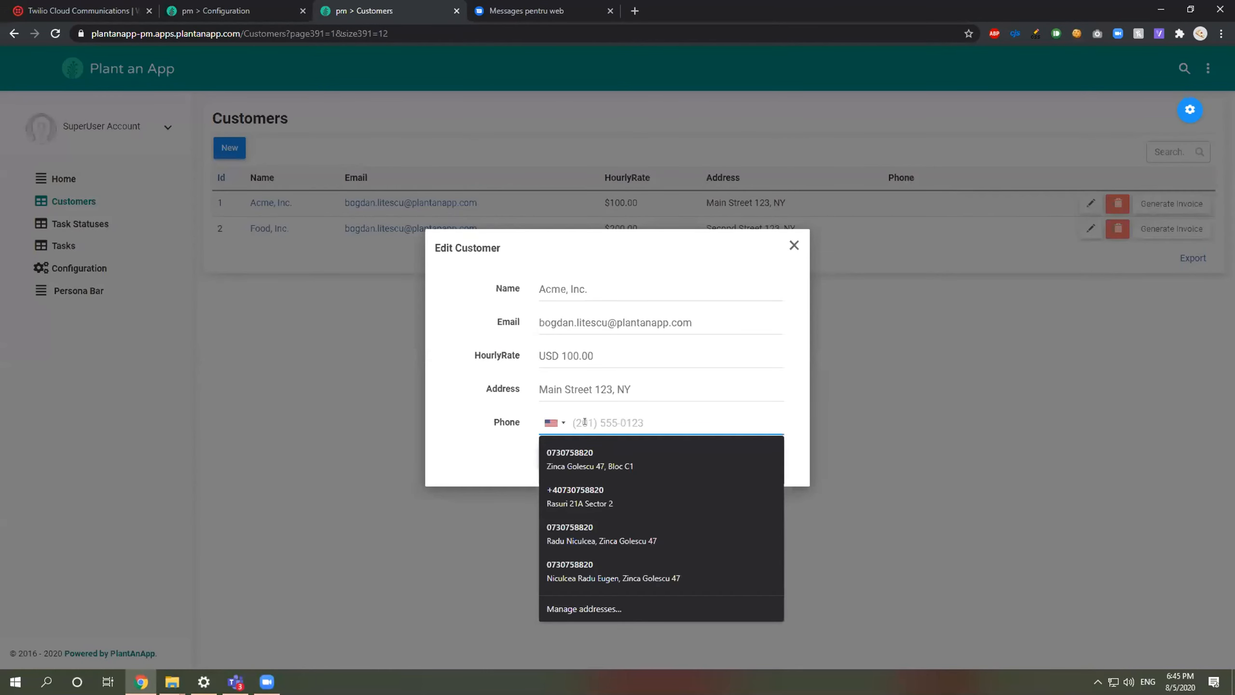
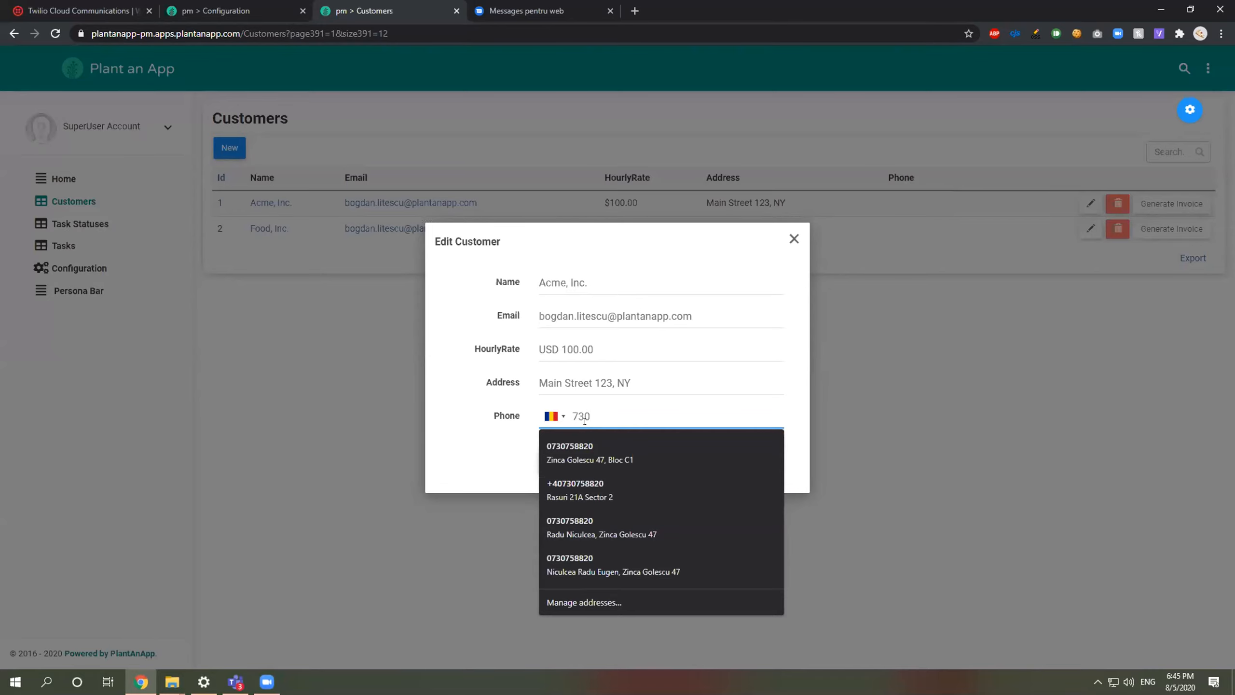
left_click(579, 454)
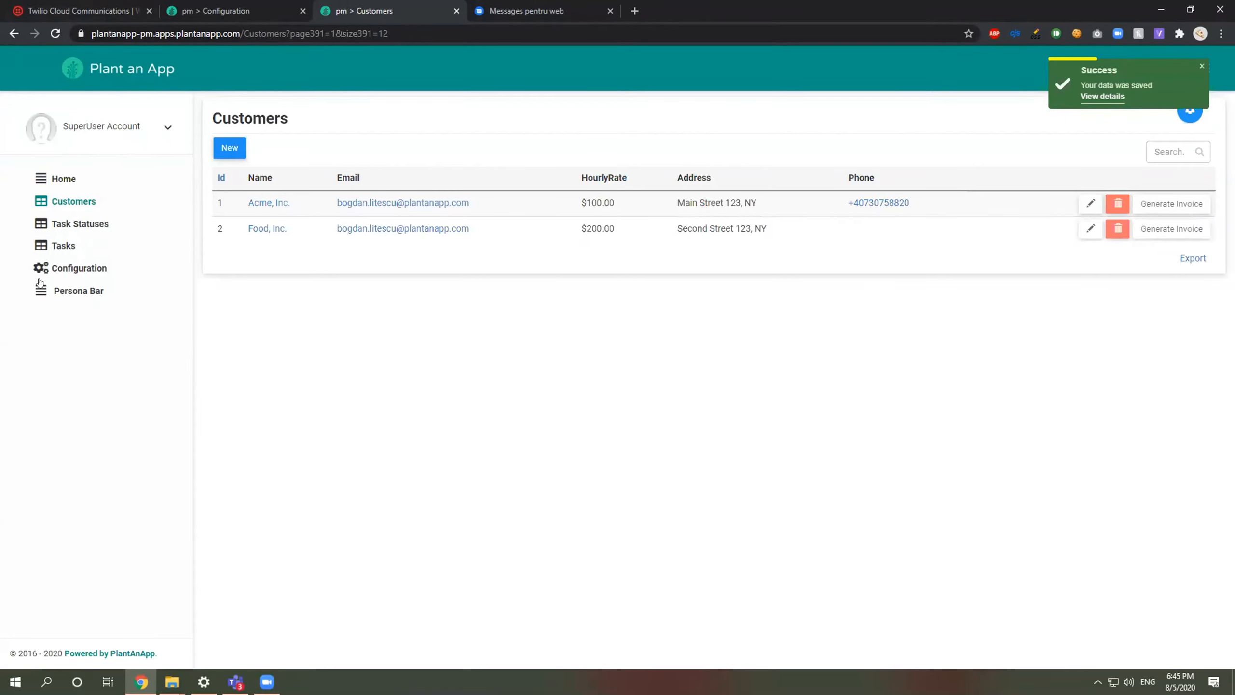
Step: Open Configuration > APIs and select the Twilio number's messaging webhook URL for reference
left_click(78, 269)
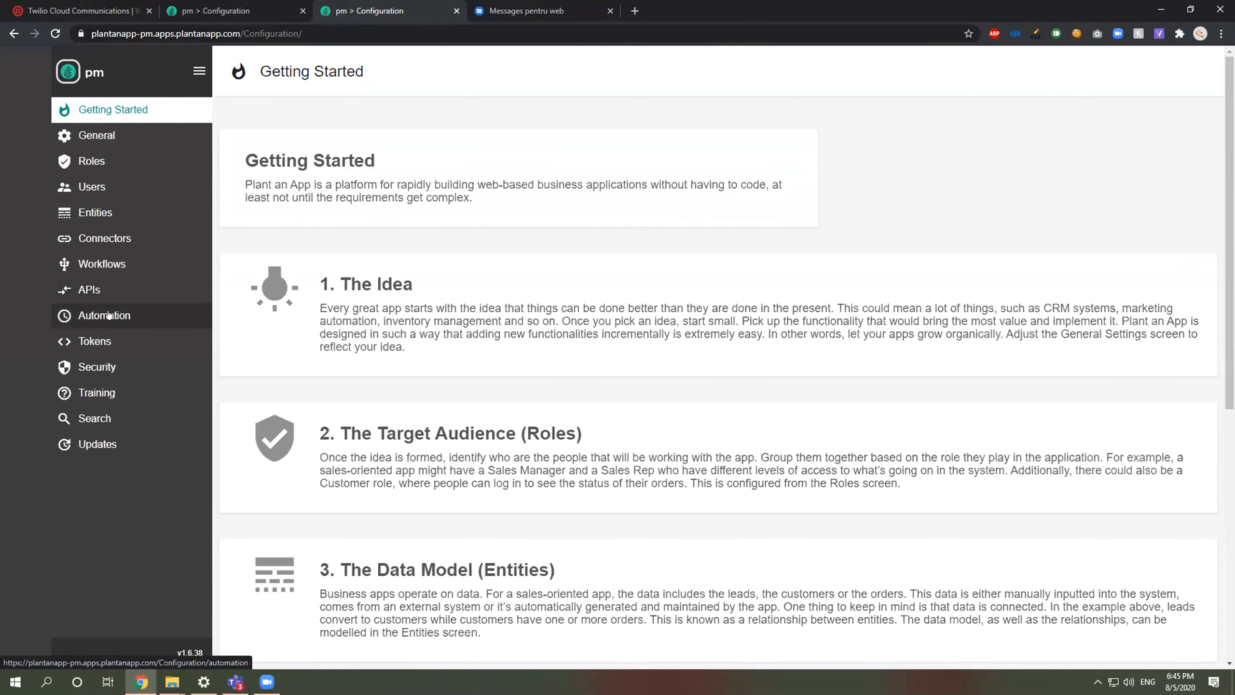
left_click(106, 291)
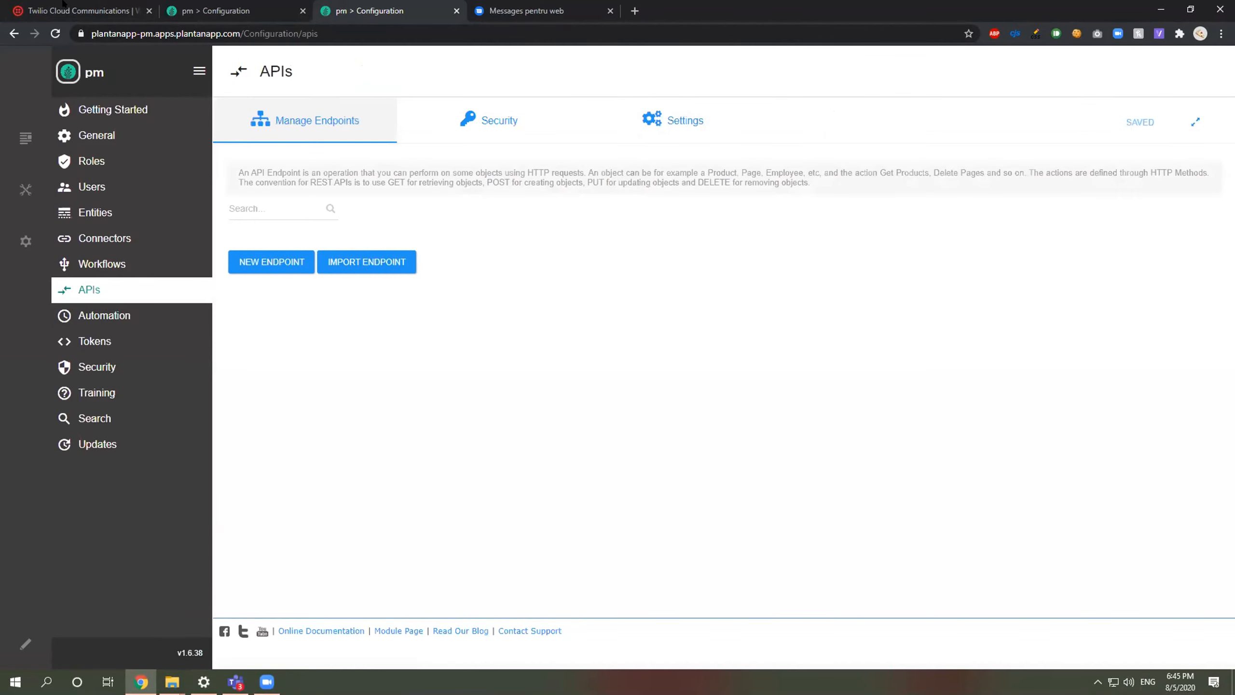
key("ctrl+1")
left_click_drag(776, 305, 1204, 306)
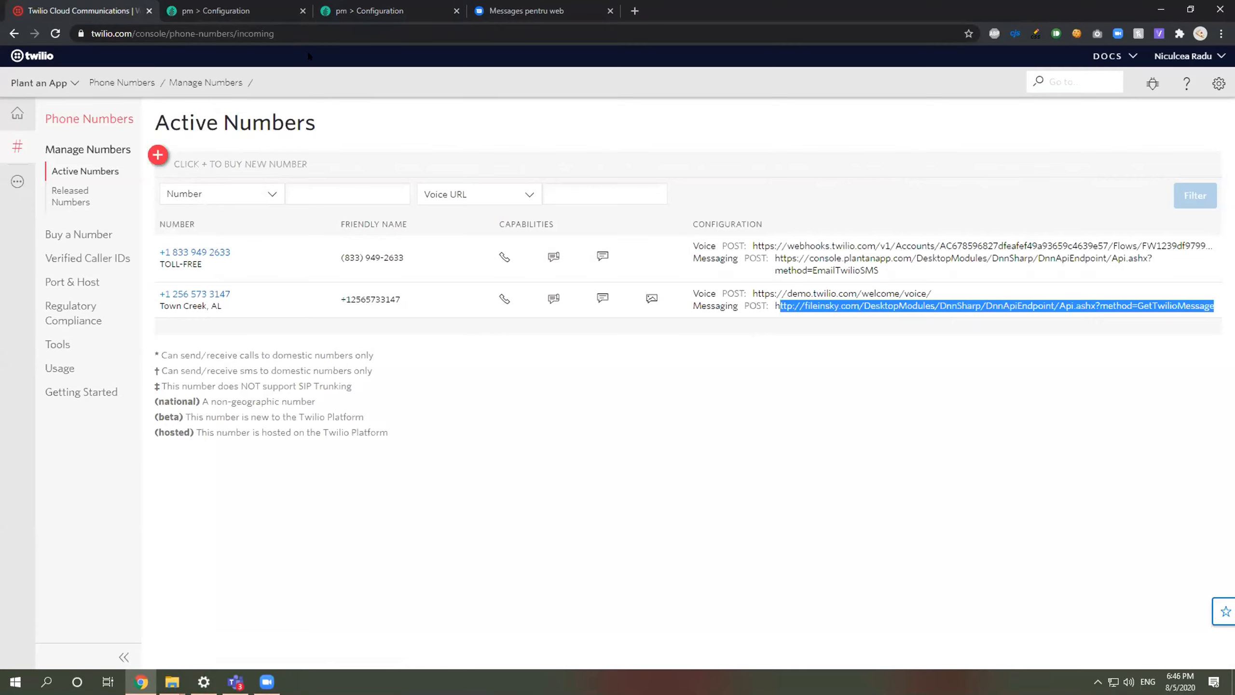
left_click(318, 9)
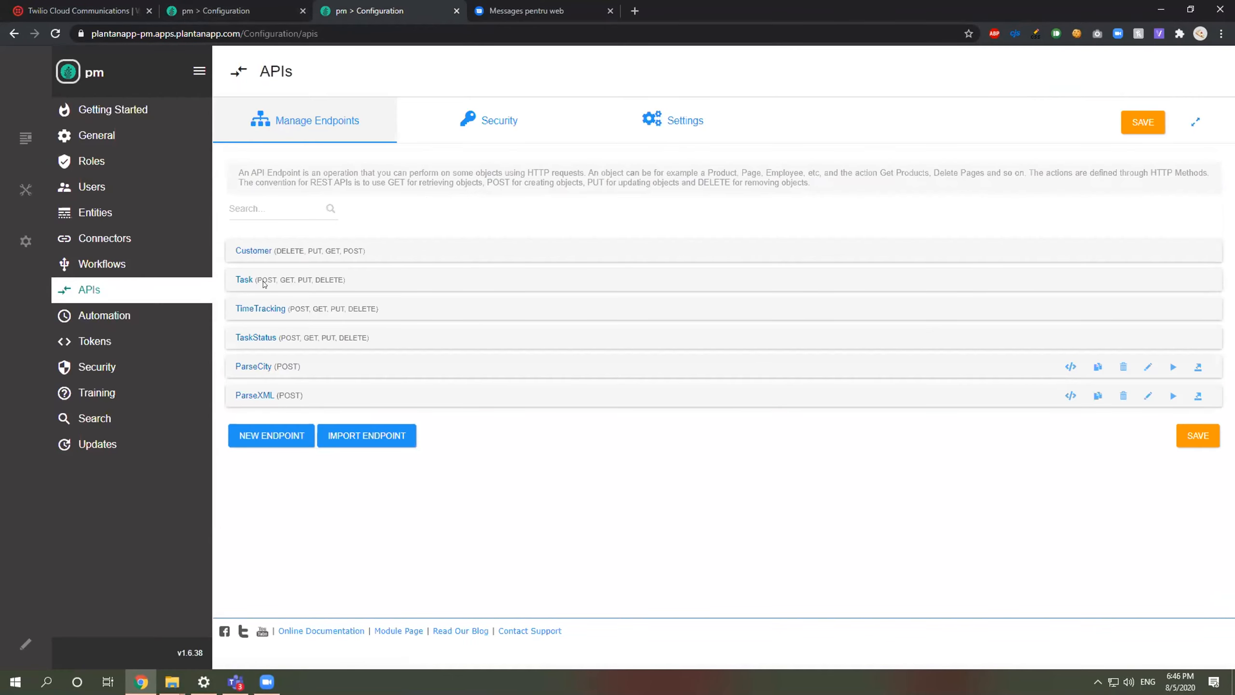
Step: Create a new API endpoint named GetMessage
left_click(282, 448)
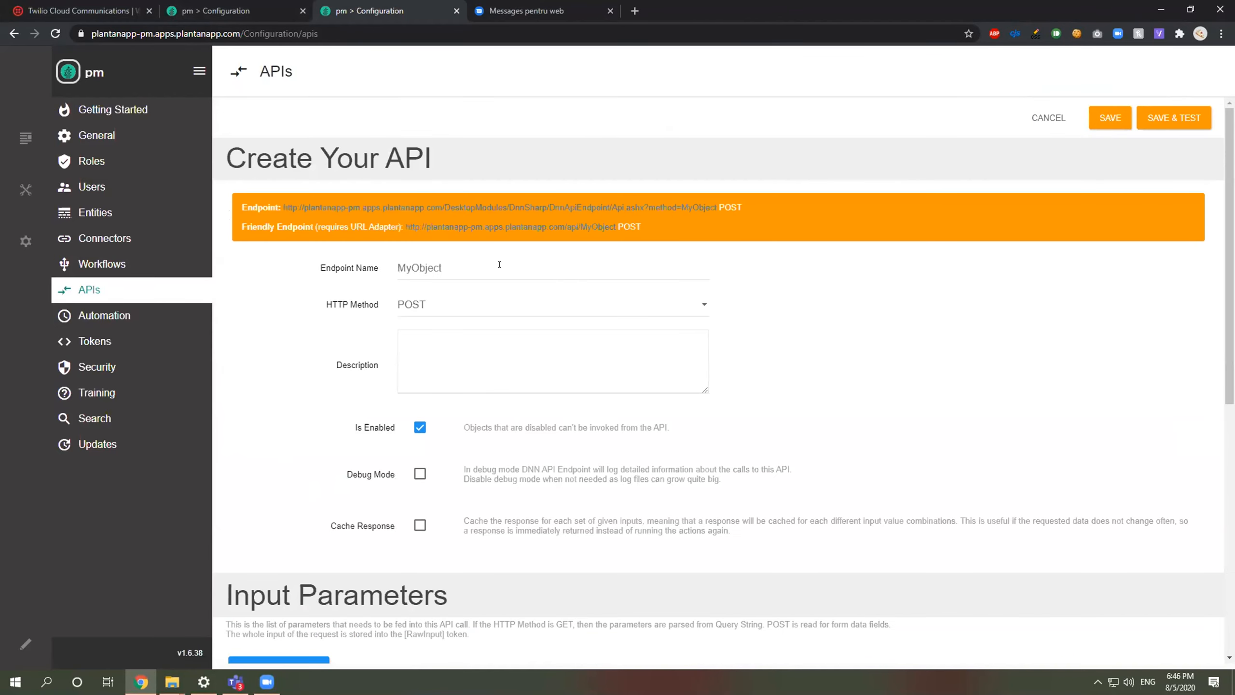
type("get")
key("BackSpace")
key("BackSpace")
key("BackSpace")
type("GET")
key("BackSpace")
key("BackSpace")
key("BackSpace")
type("GetMe")
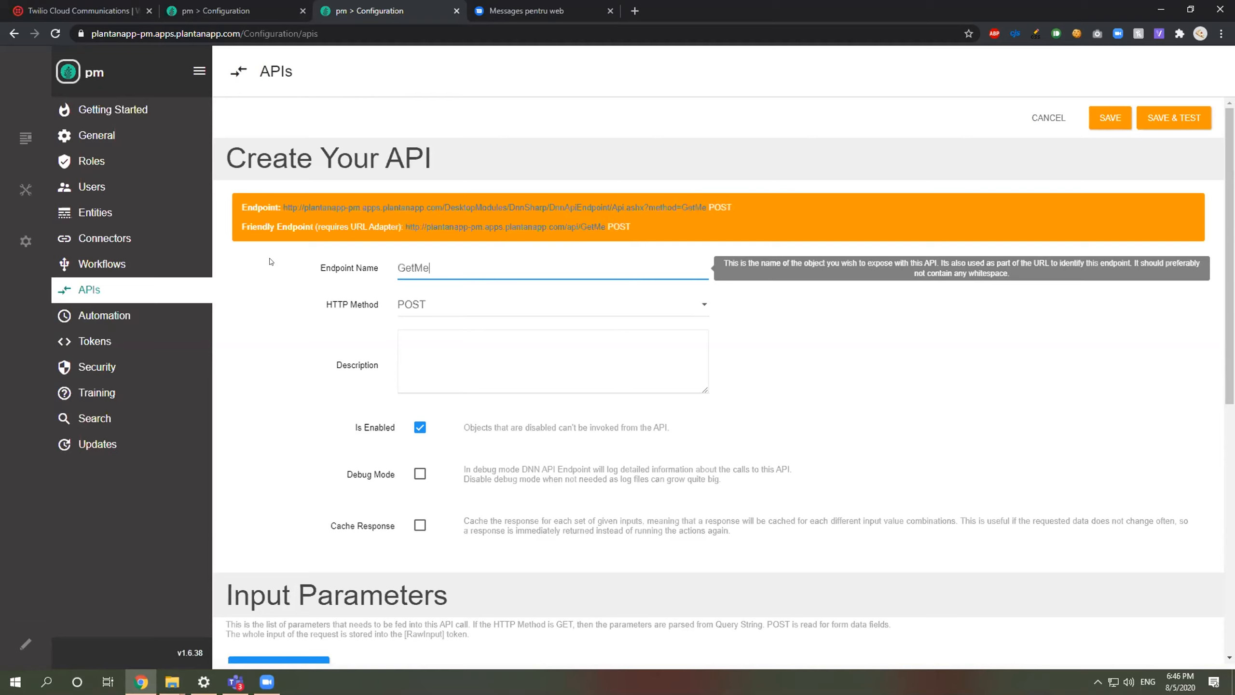
key("BackSpace")
key("BackSpace")
key("BackSpace")
key("BackSpace")
key("BackSpace")
type("ReciveM")
key("BackSpace")
right_click(416, 267)
left_click(438, 264)
key("BackSpace")
key("BackSpace")
key("BackSpace")
key("BackSpace")
key("BackSpace")
key("BackSpace")
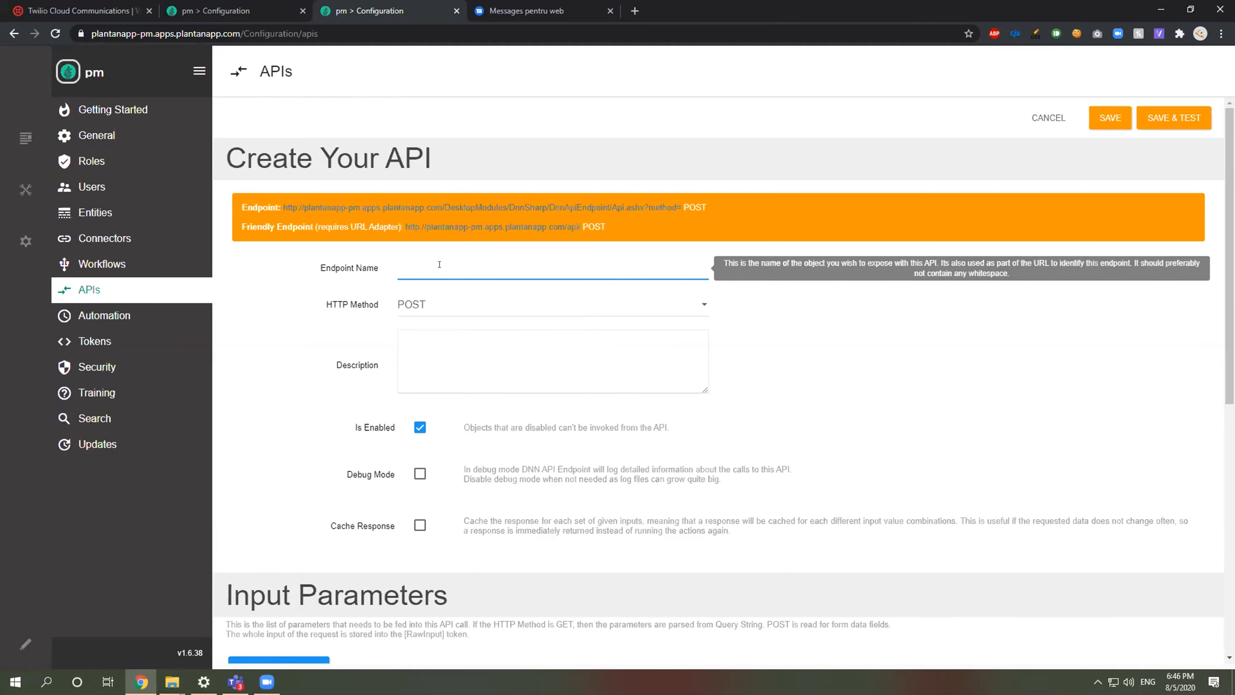
type("GetMe")
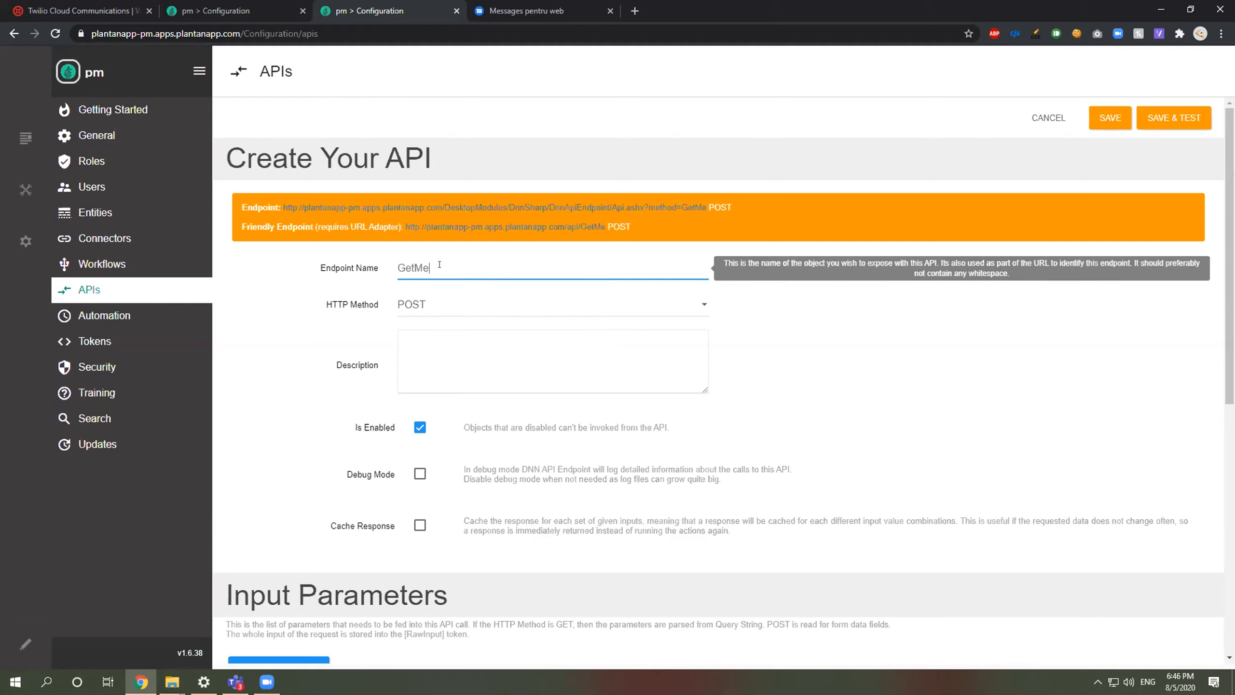
type("ssage")
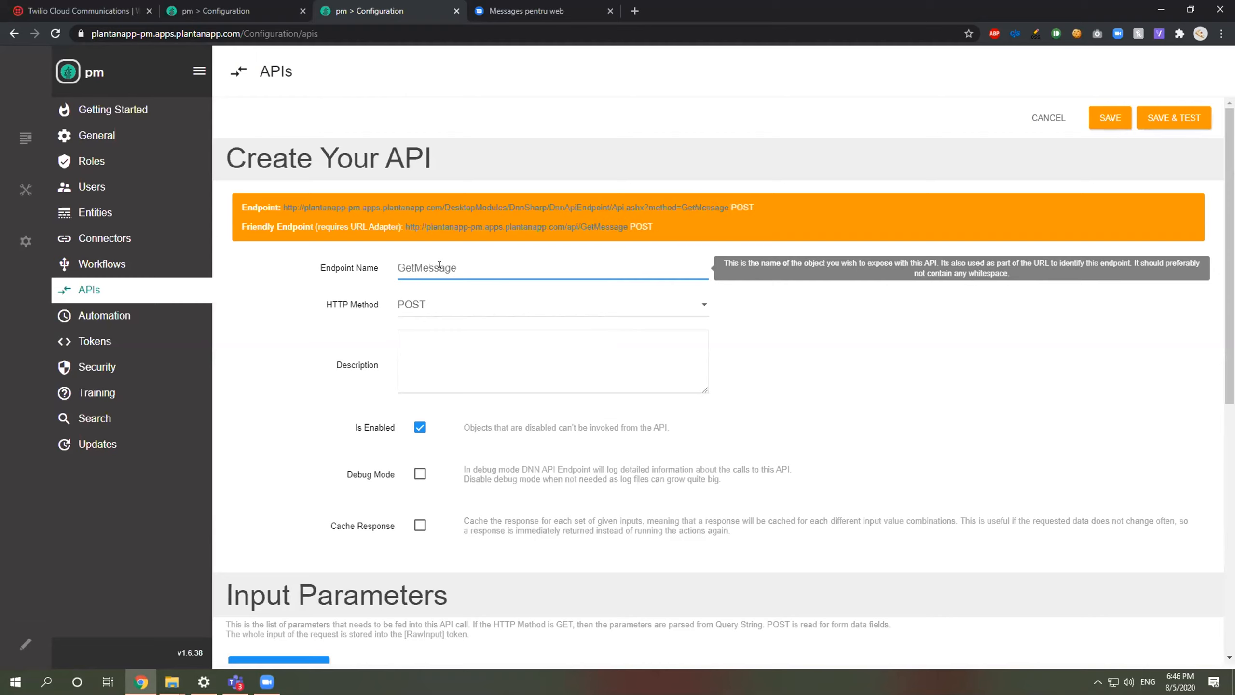
Step: Set the GetMessage endpoint's HTTP method to GET
left_click(424, 303)
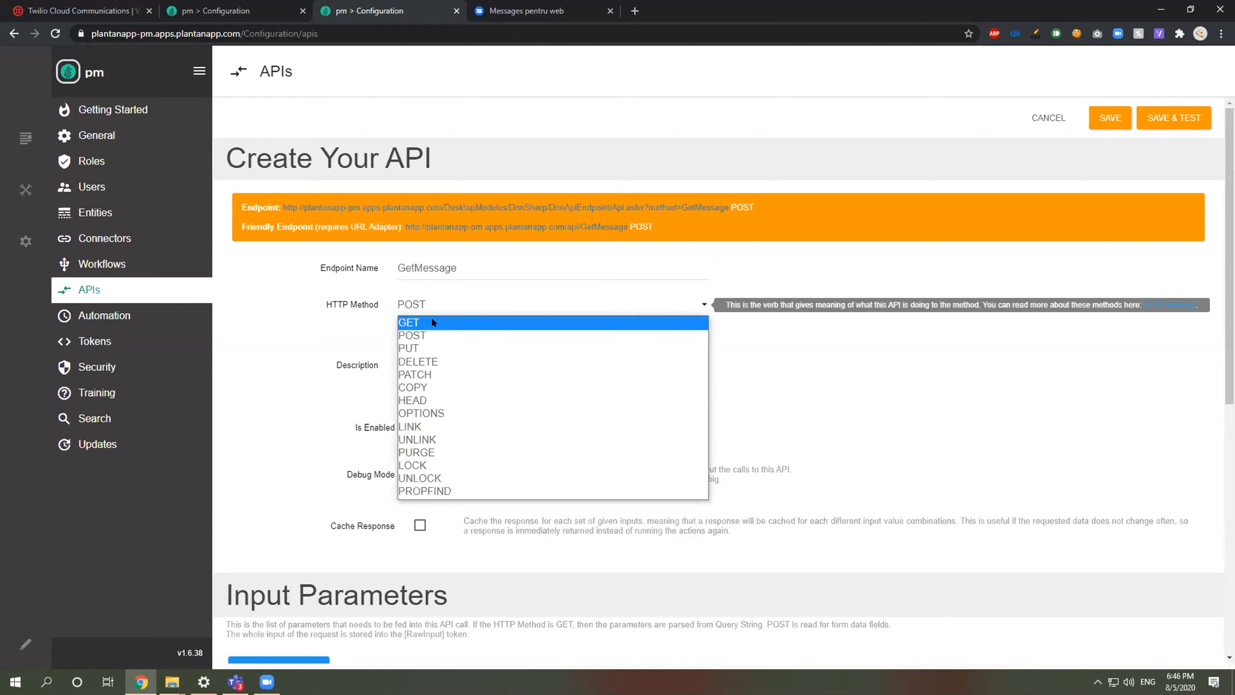
left_click(425, 323)
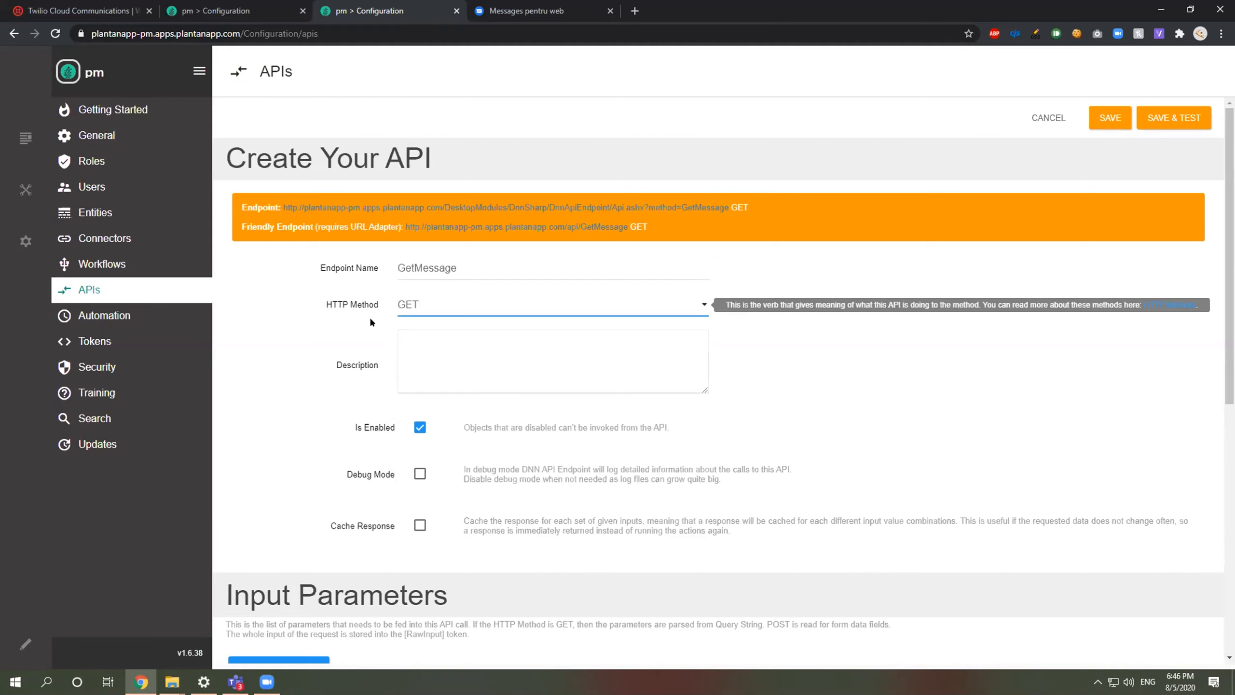
scroll(325, 336, "down", 6)
Step: Add a Text input parameter renamed from NewField to Status, then search actions for 'twi'
left_click(287, 346)
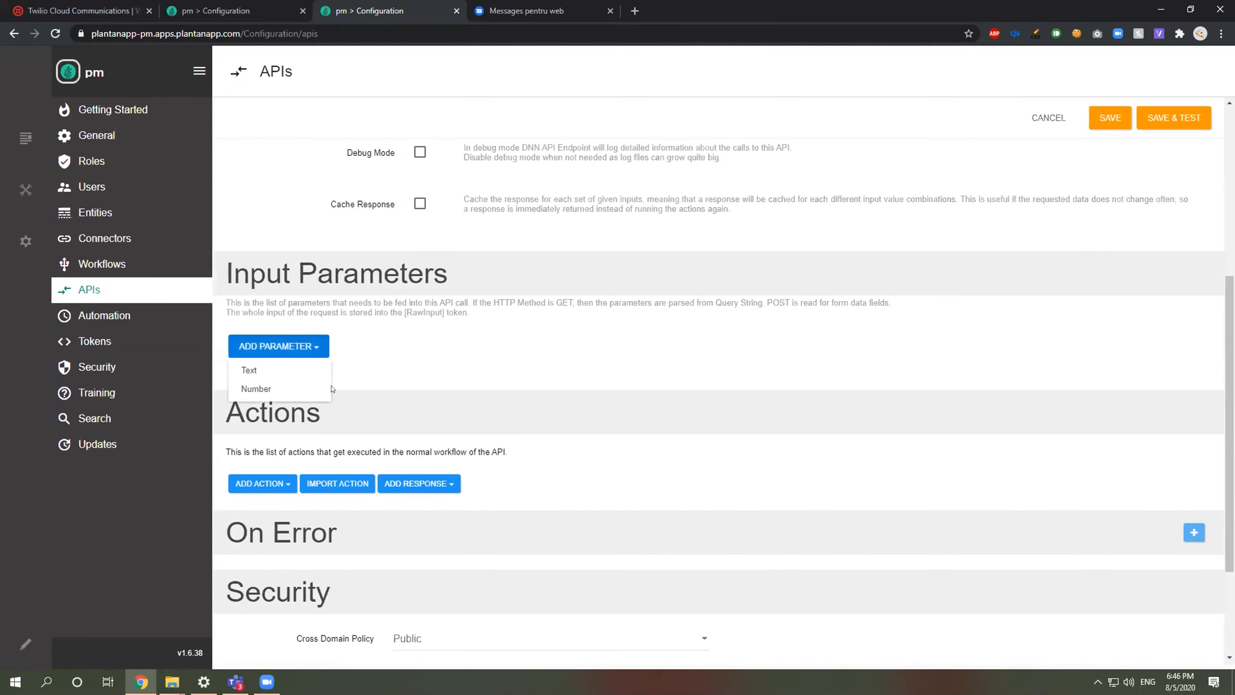
left_click(283, 366)
scroll(369, 327, "up", 5)
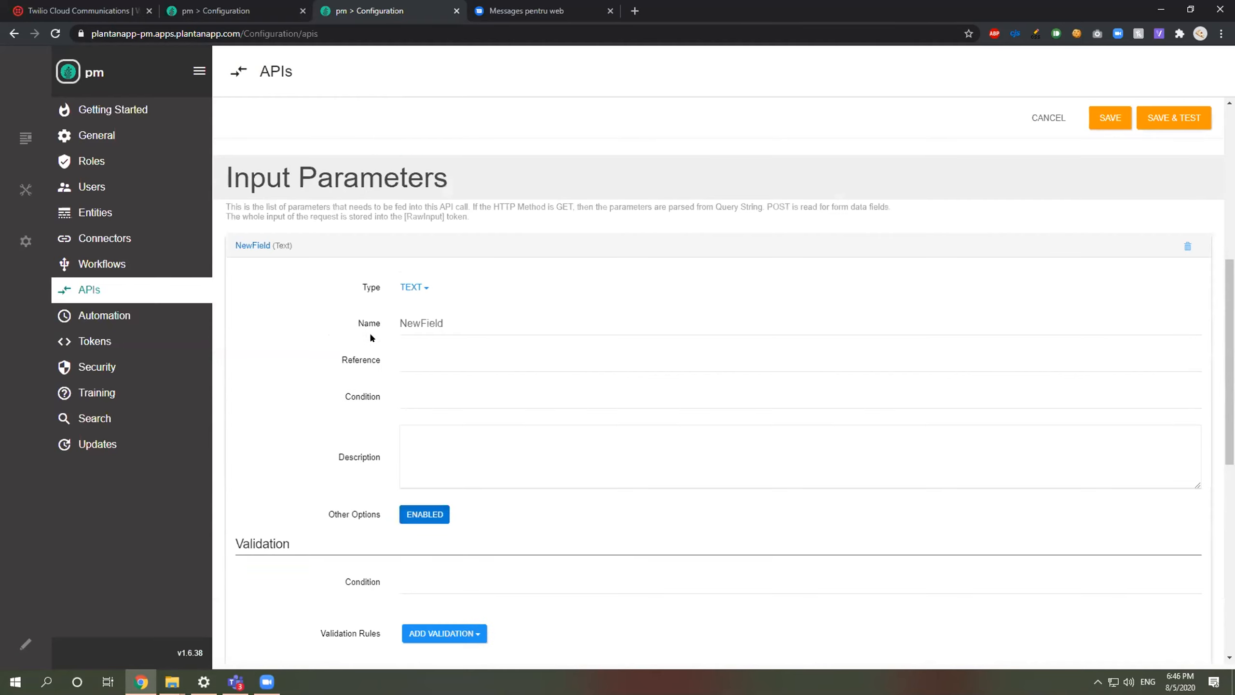
left_click(370, 324)
key("BackSpace")
type("Statuis")
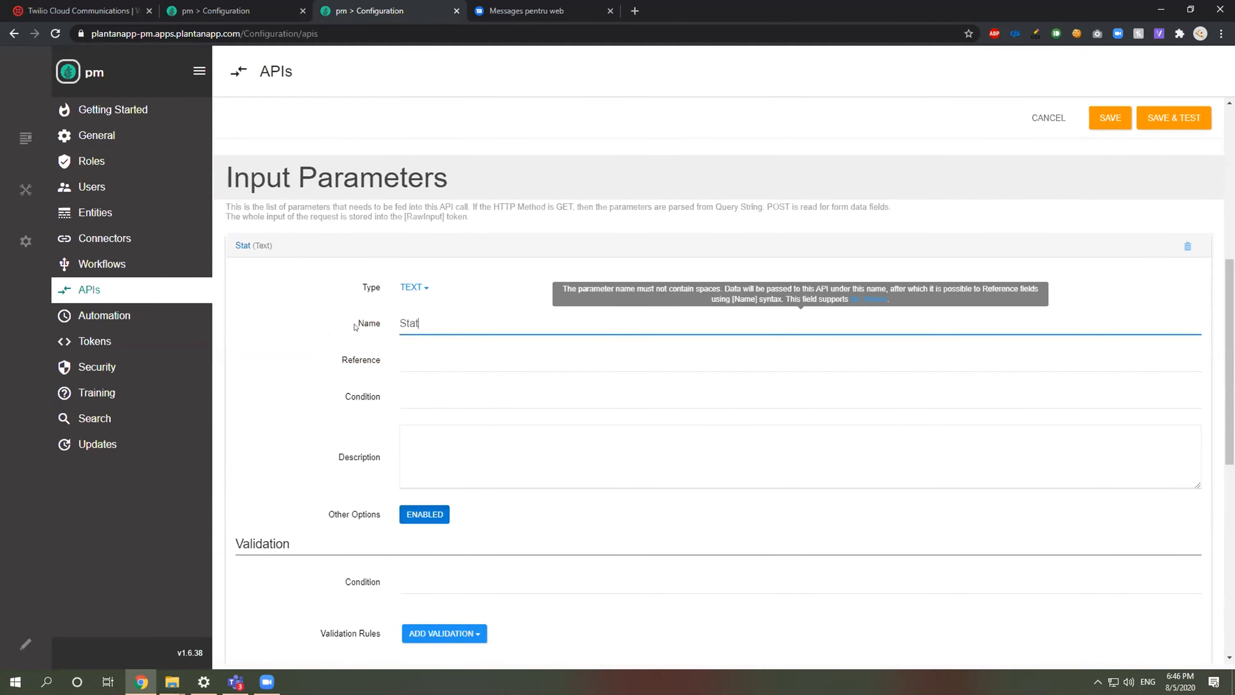
key("BackSpace")
key("BackSpace")
type("s")
left_click(266, 246)
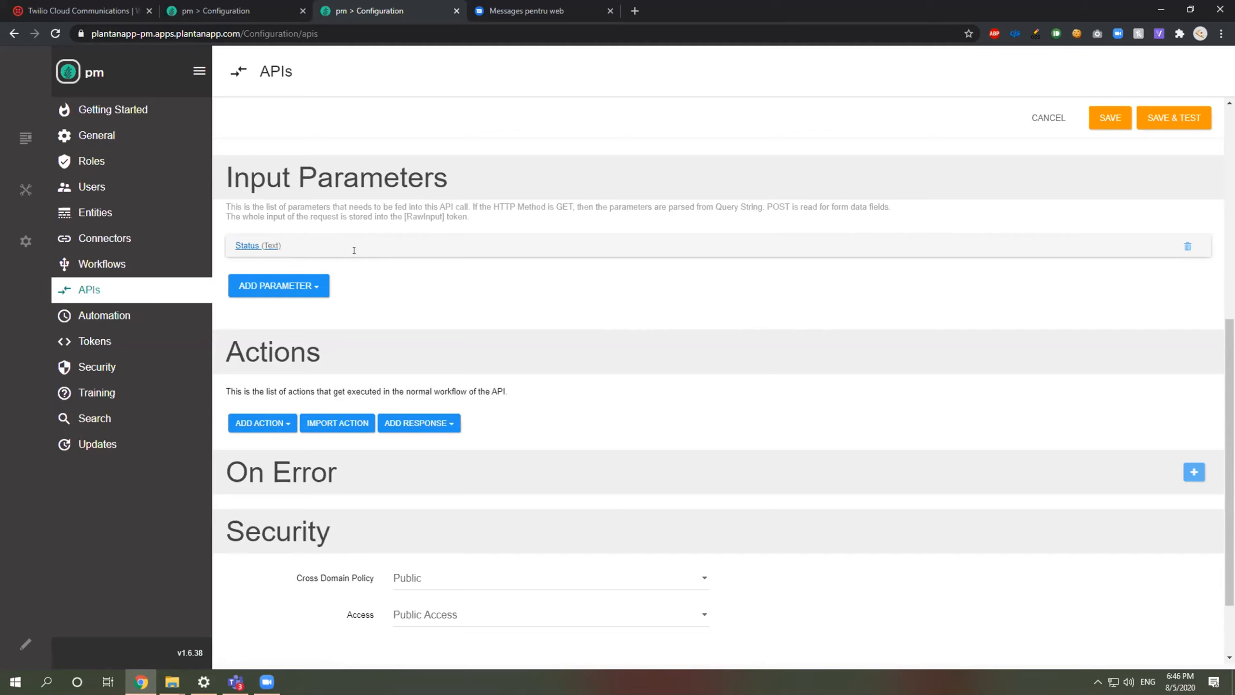
left_click(262, 425)
type("twi")
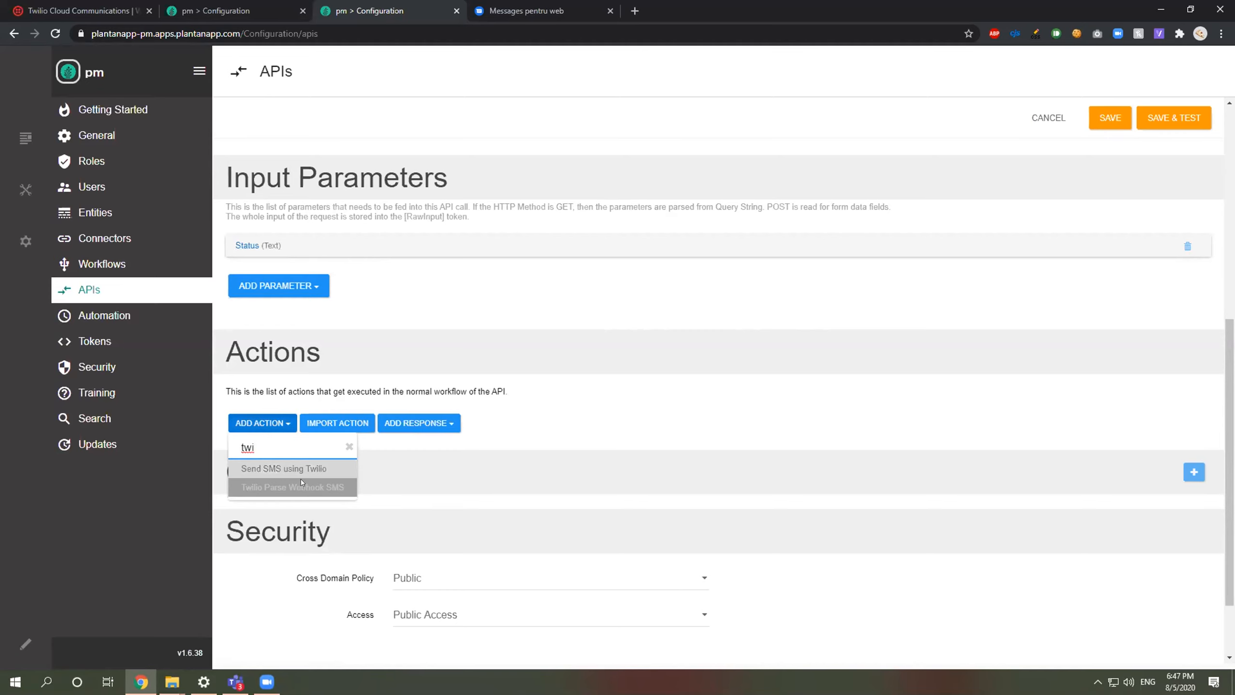
Step: Add the Twilio Parse Webhook SMS action and review its From and Body help tokens
left_click(302, 487)
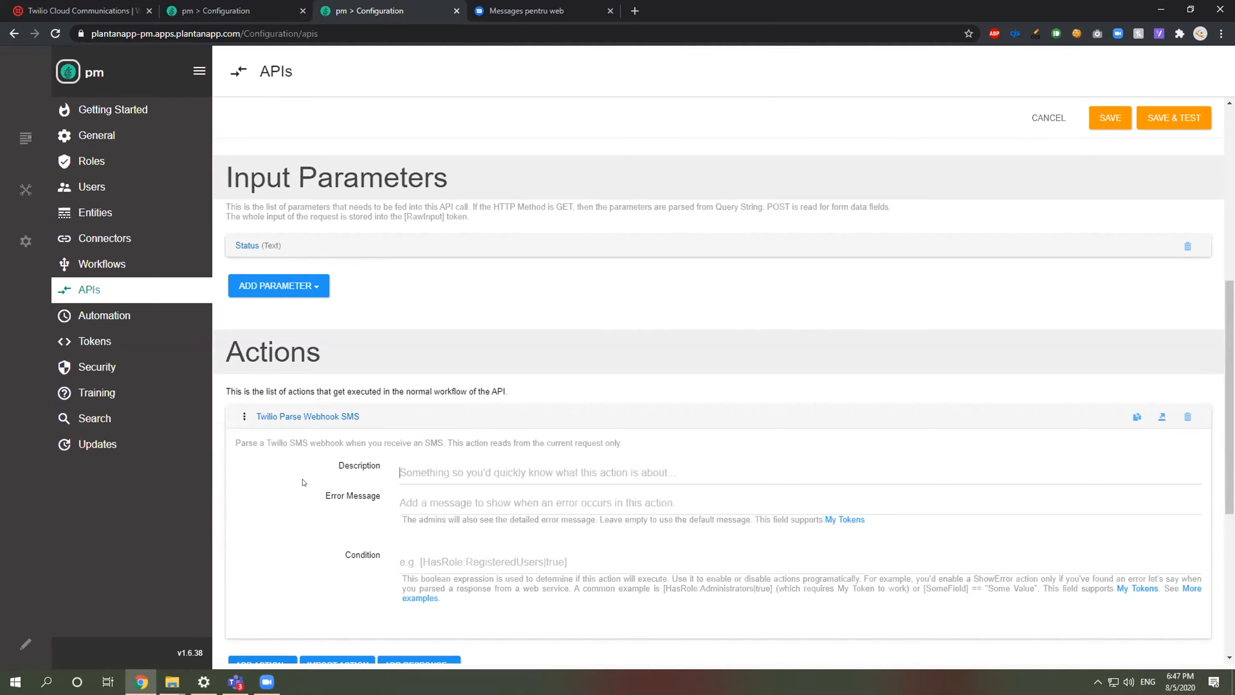
scroll(313, 482, "down", 2)
scroll(325, 482, "down", 1)
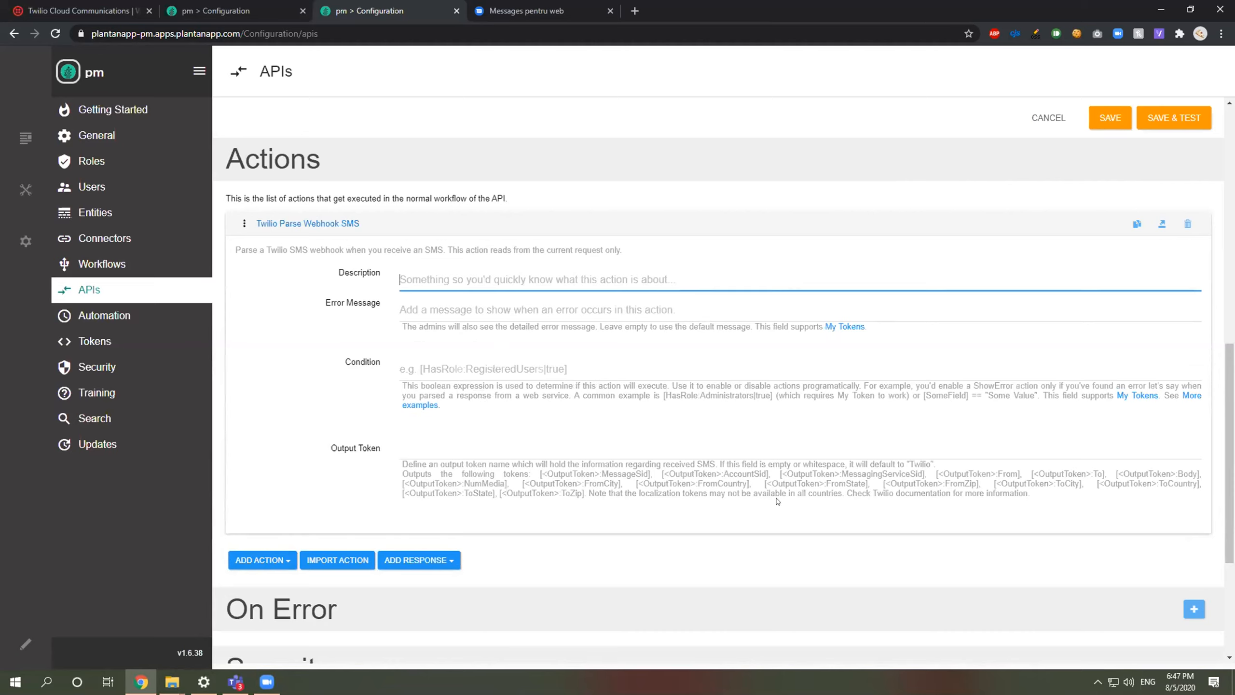
double_click(1002, 473)
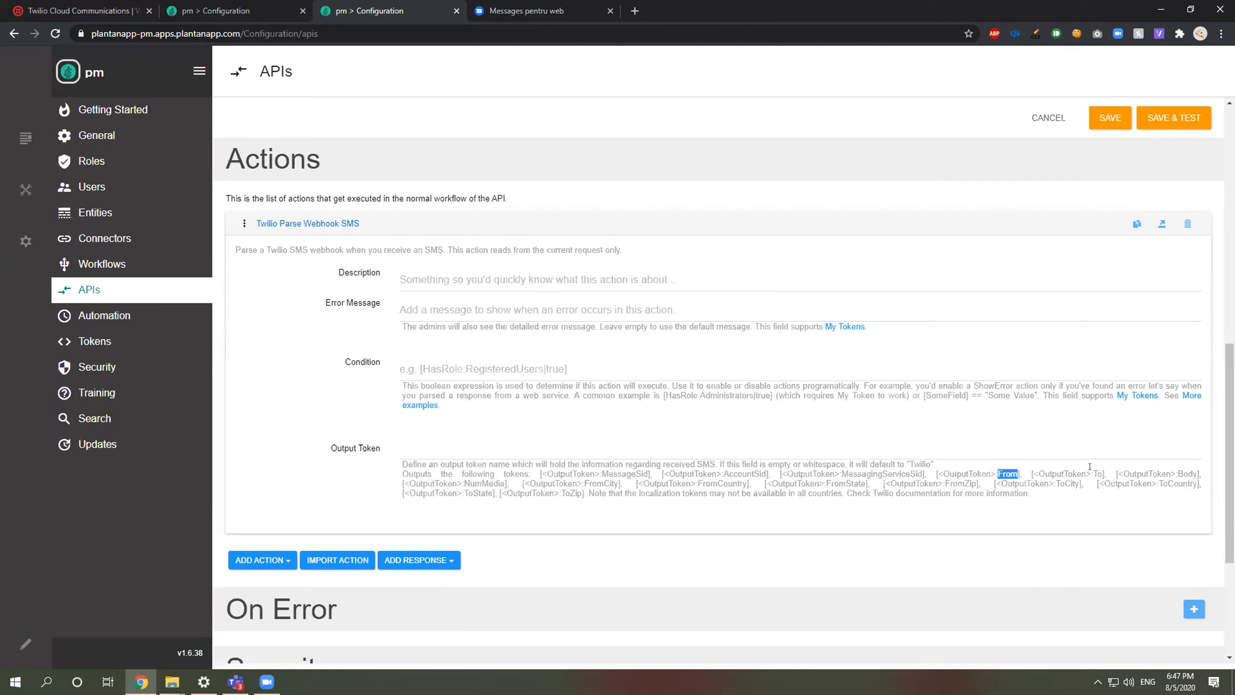
double_click(1183, 470)
left_click(602, 480)
Step: Name the action's output token SMSData and collapse the action card
left_click(514, 438)
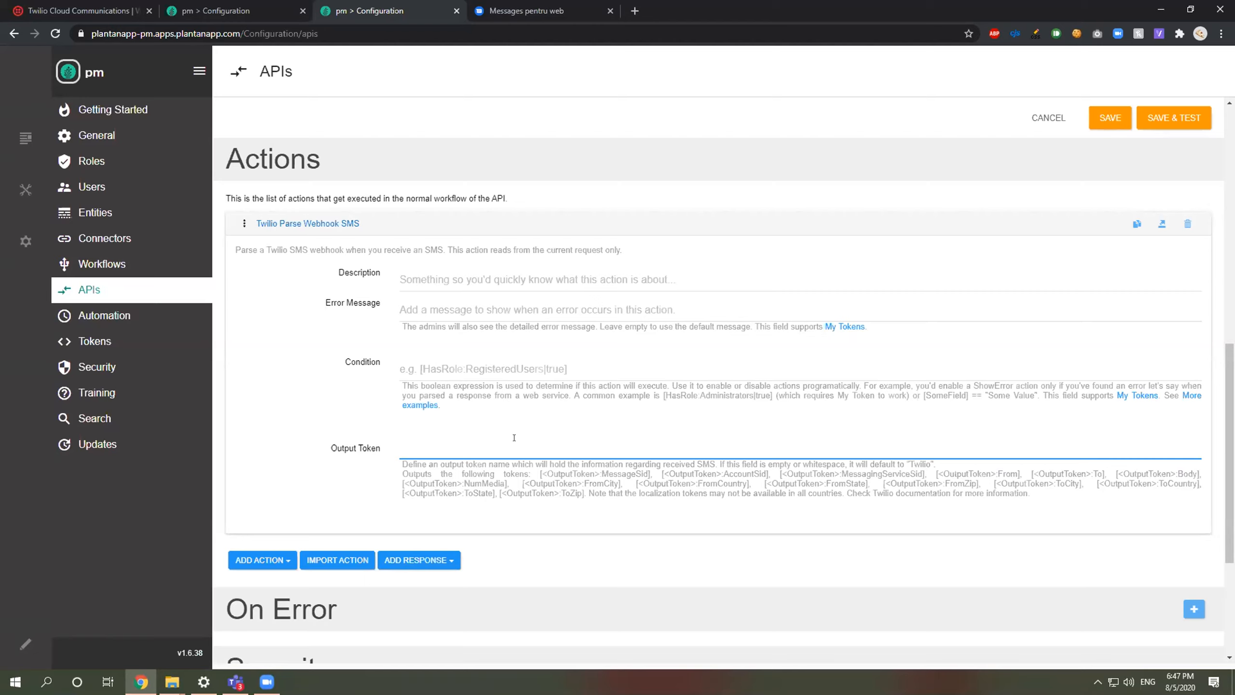
type("SMSData")
key("ctrl+a")
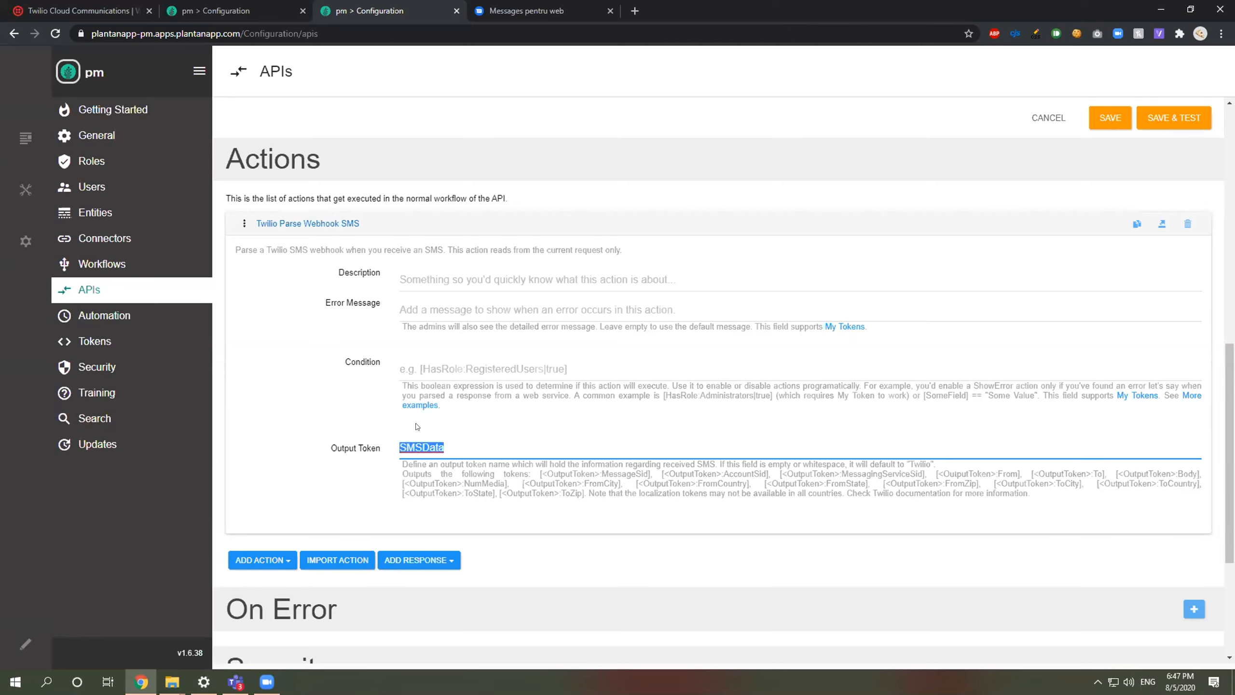
left_click(322, 224)
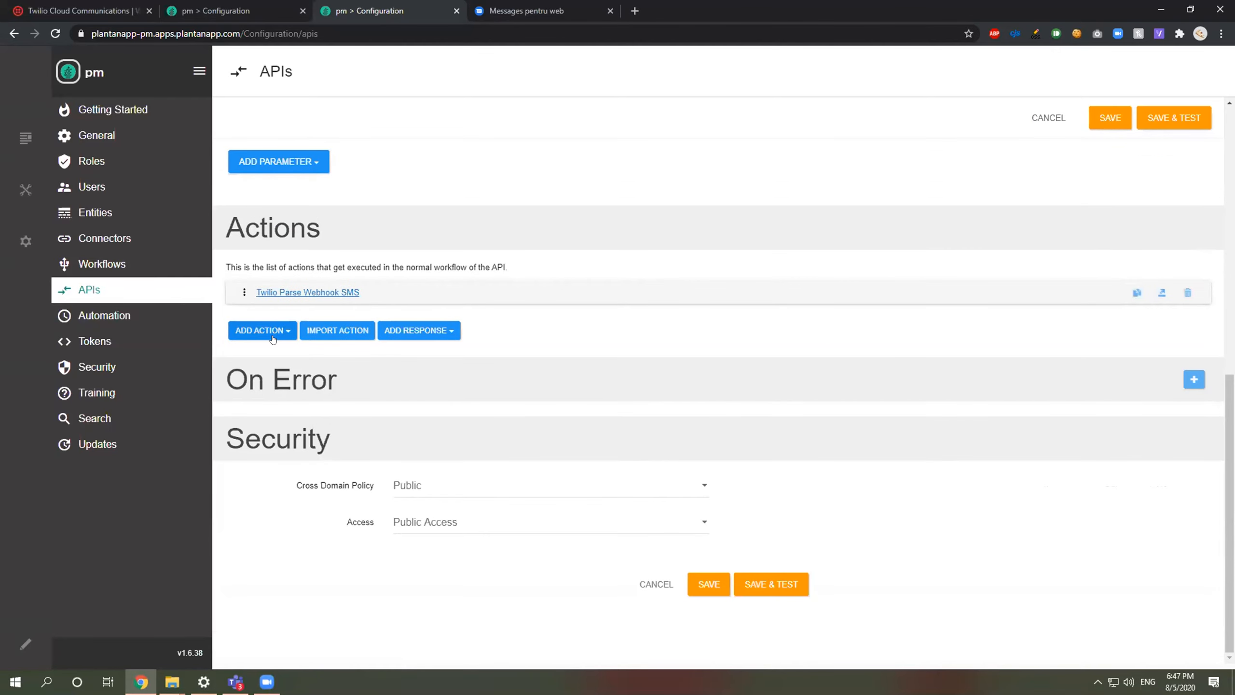
left_click(297, 293)
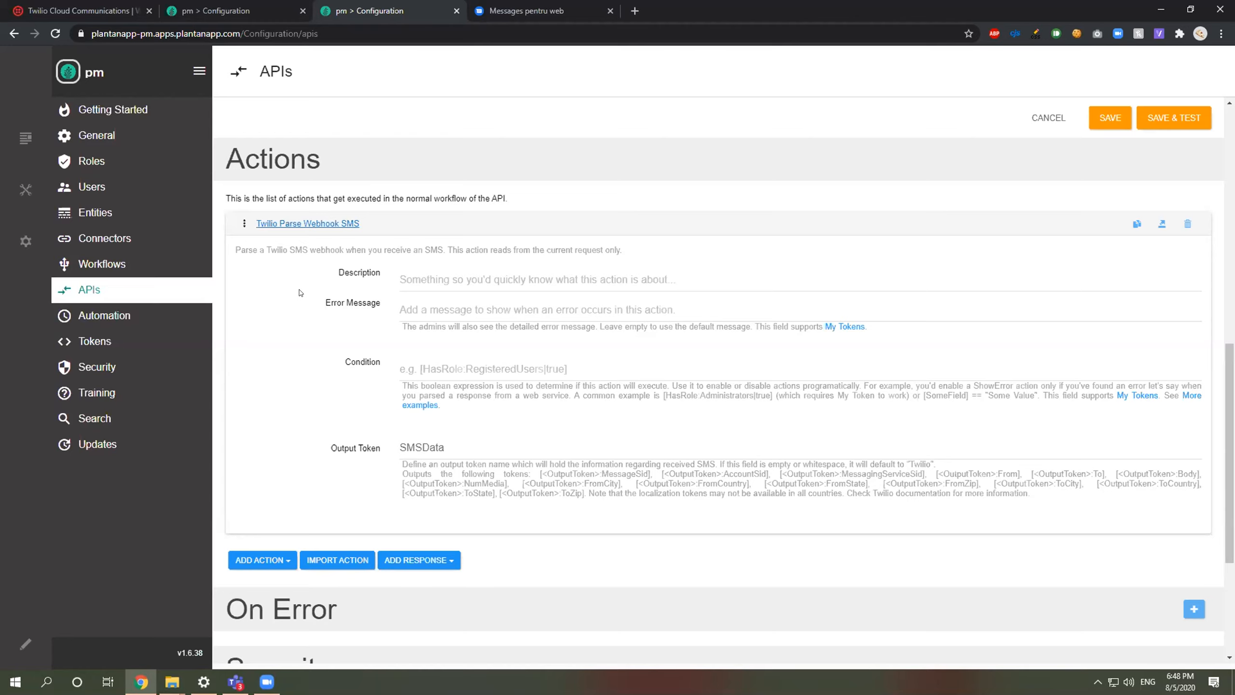
left_click(335, 224)
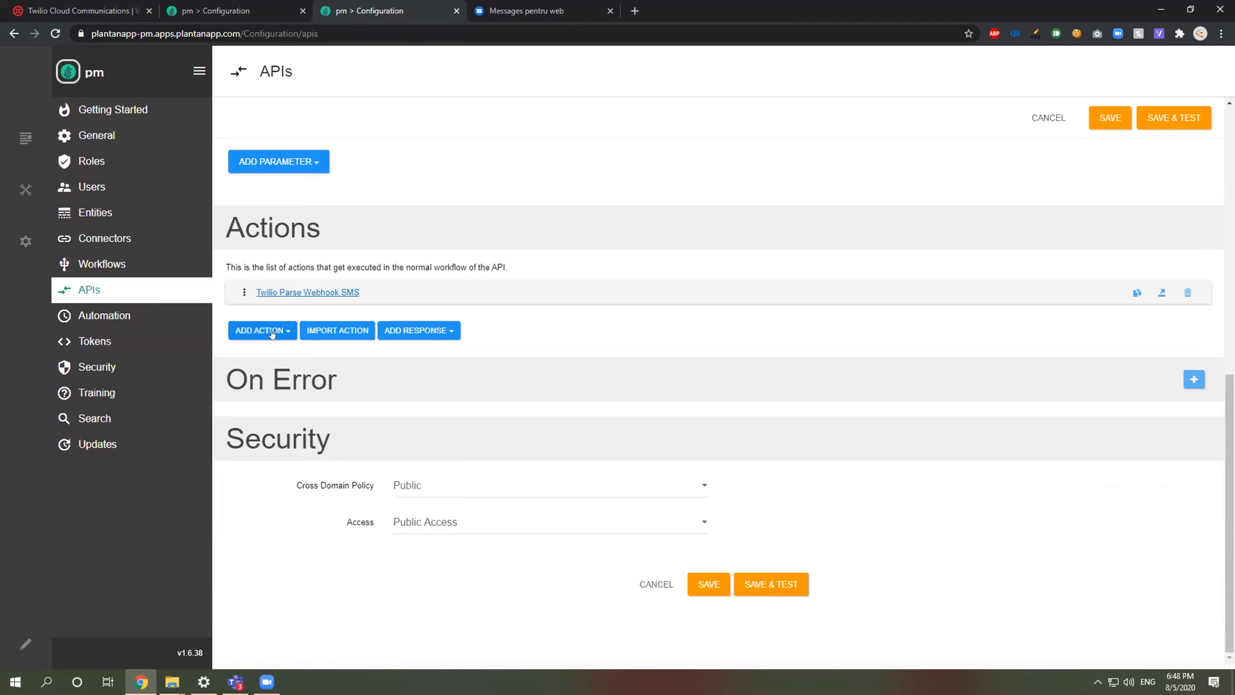
left_click(272, 333)
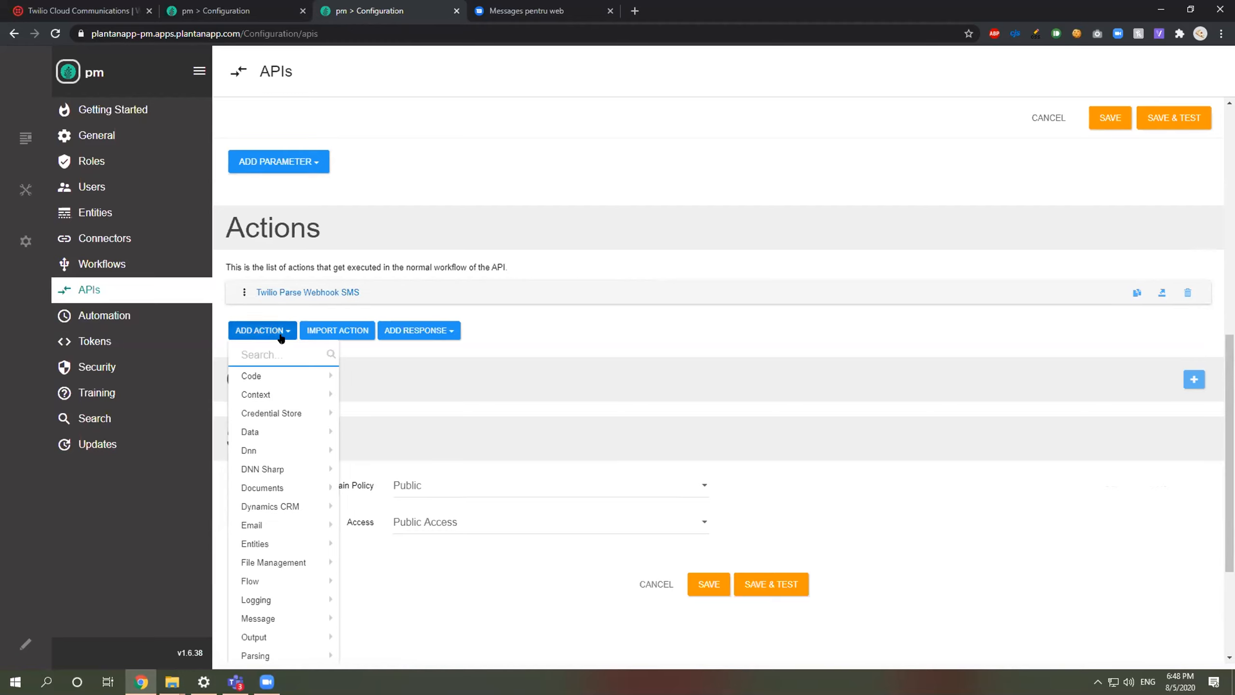
type("Run Sql")
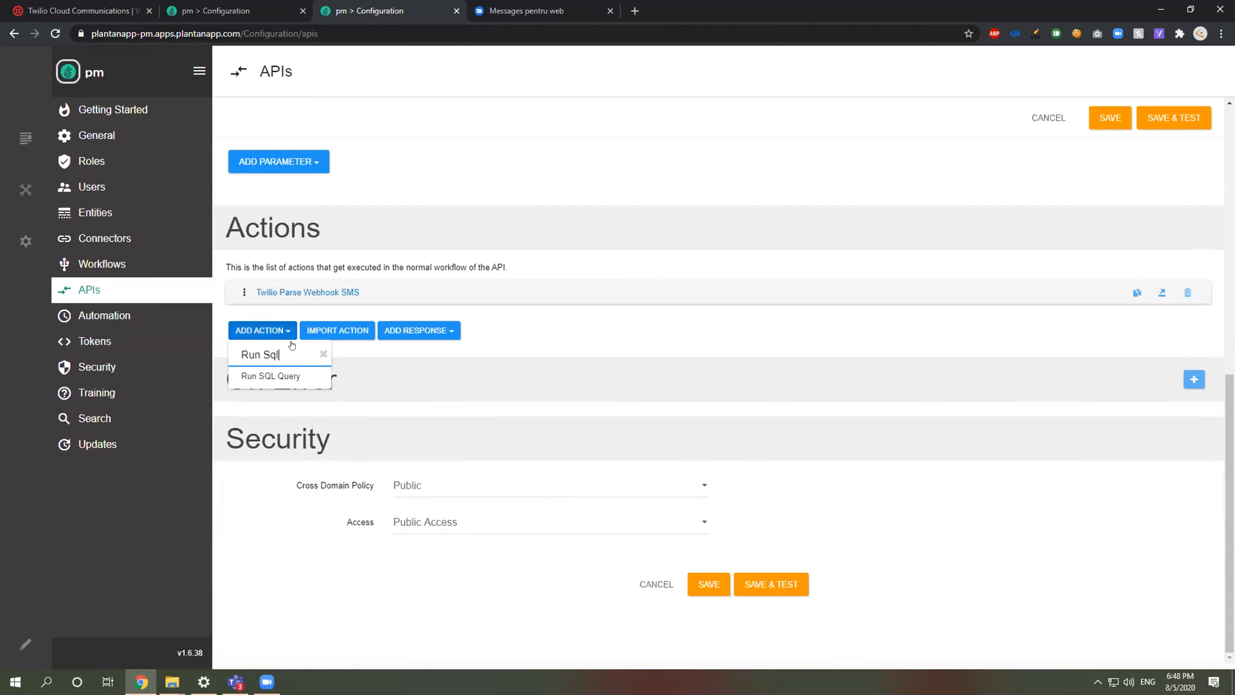
left_click(316, 378)
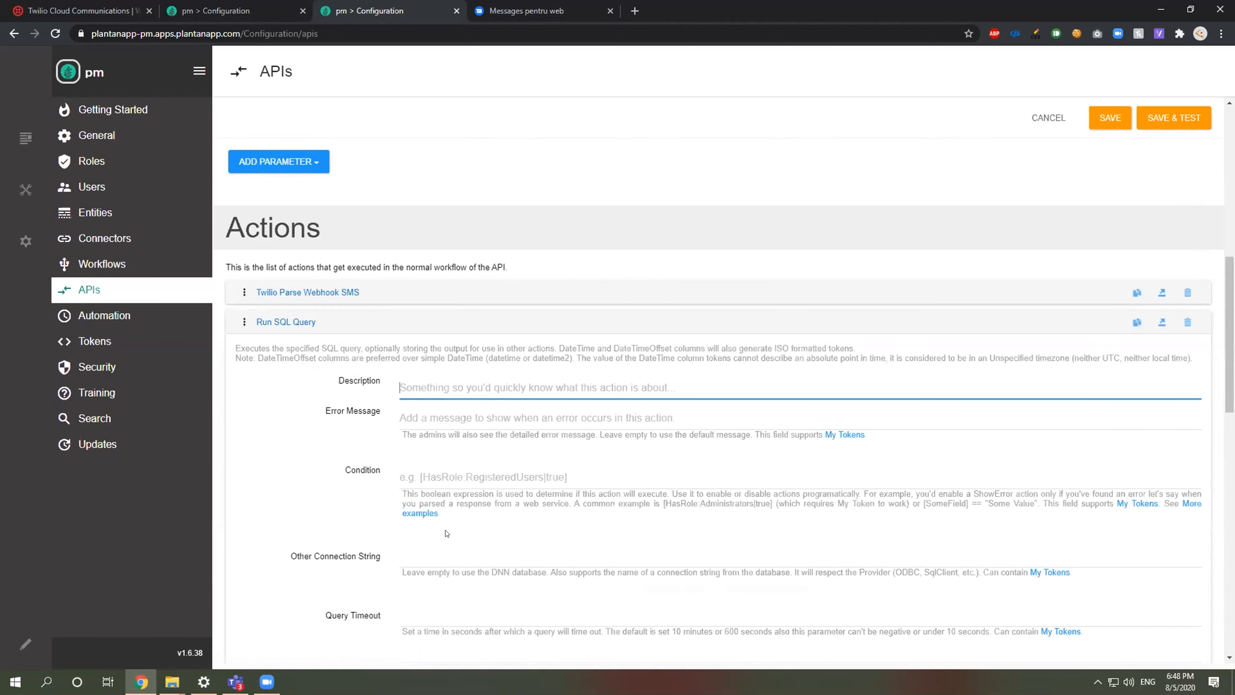
scroll(418, 509, "down", 2)
left_click(428, 547)
scroll(437, 287, "down", 4)
type("Select * from ")
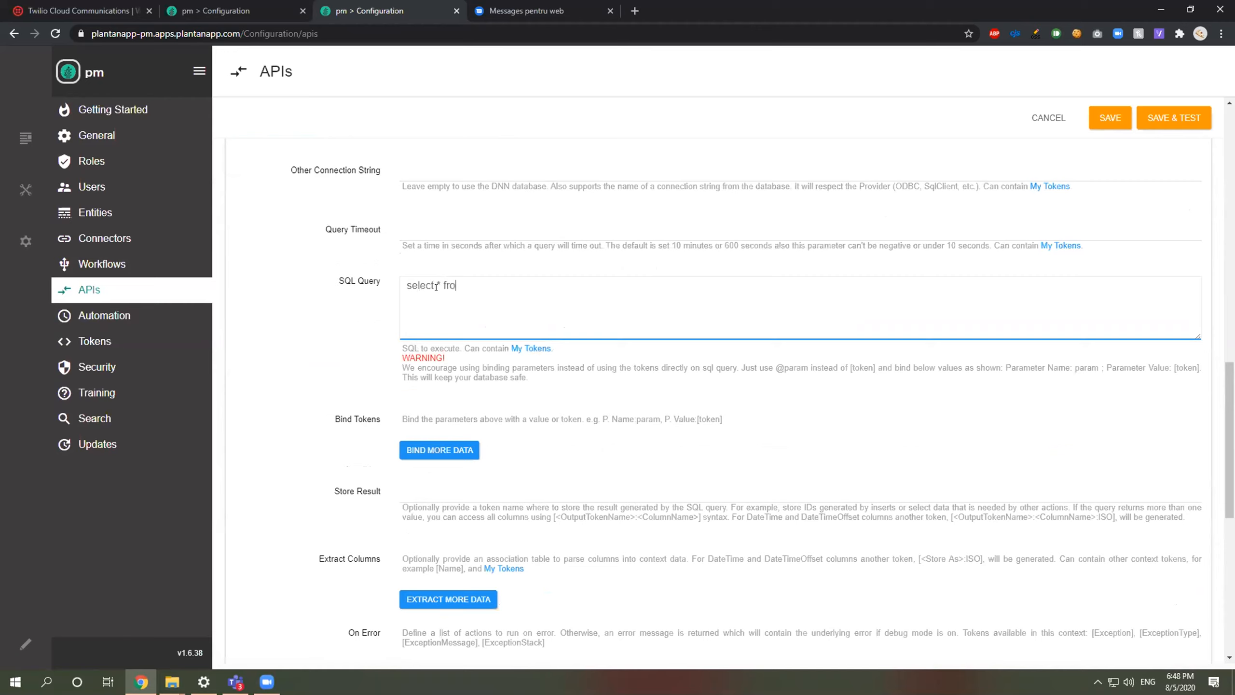
type("app.Cus")
type("tomer")
type("where Pho")
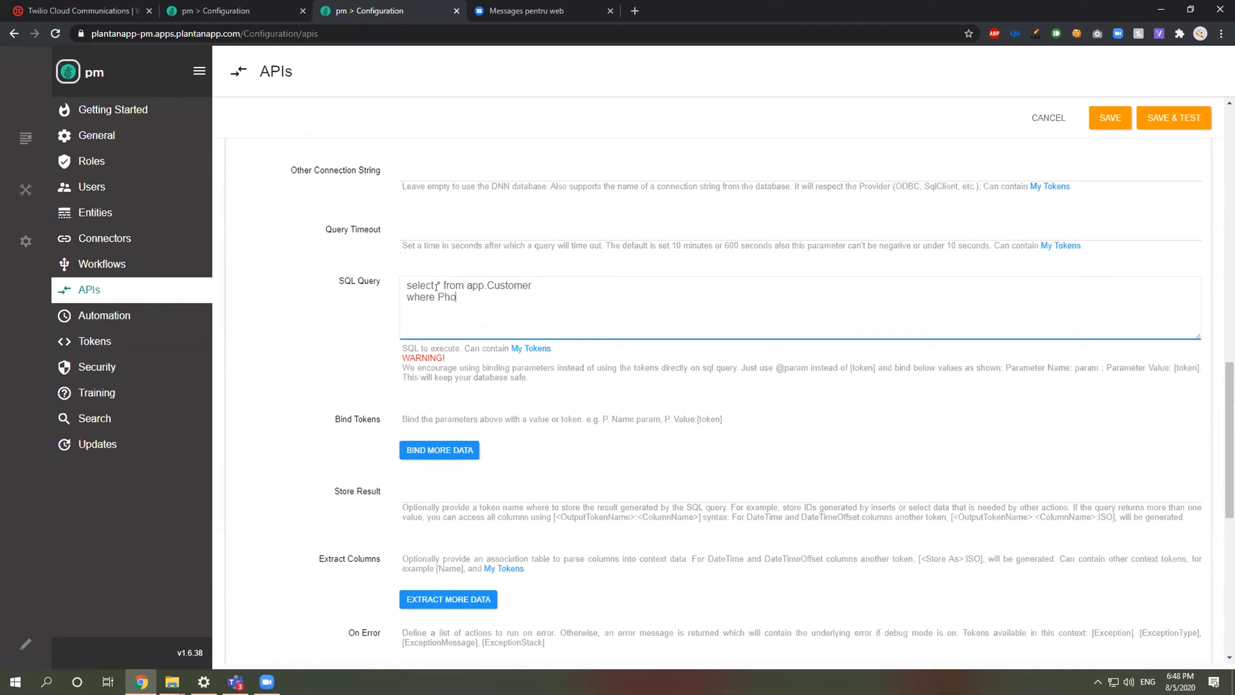
type("ne = @Phone")
left_click_drag(518, 295, 479, 296)
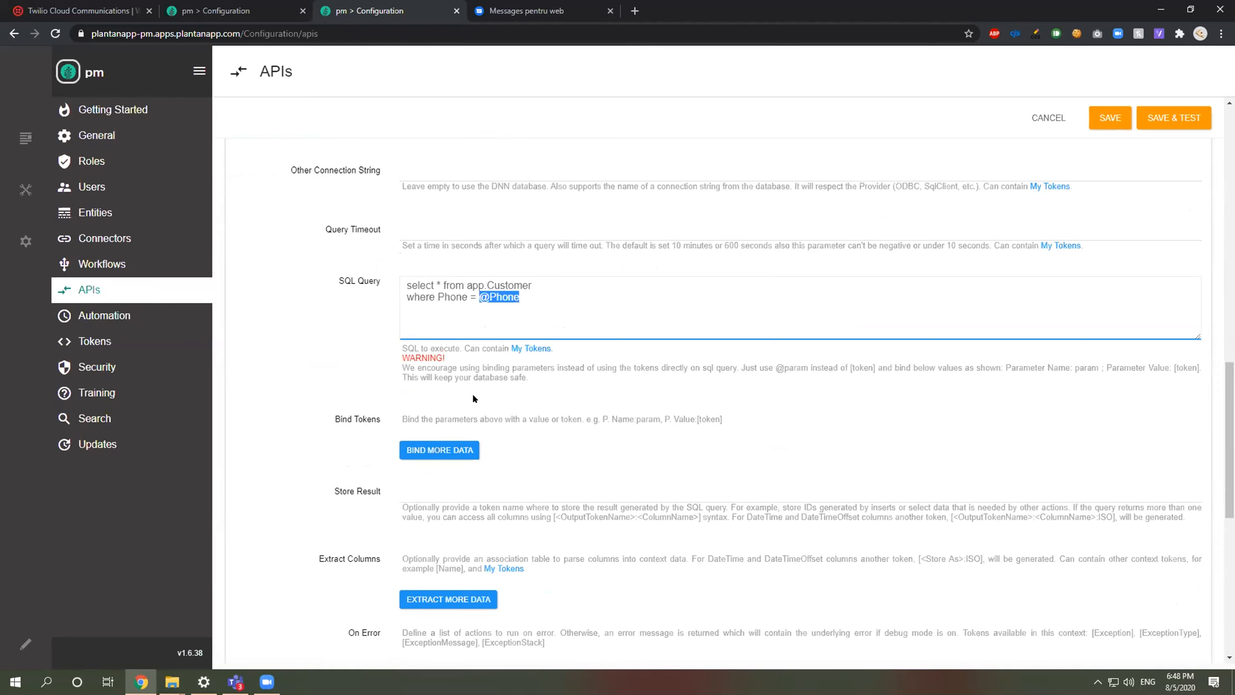
left_click(449, 450)
type("Phone")
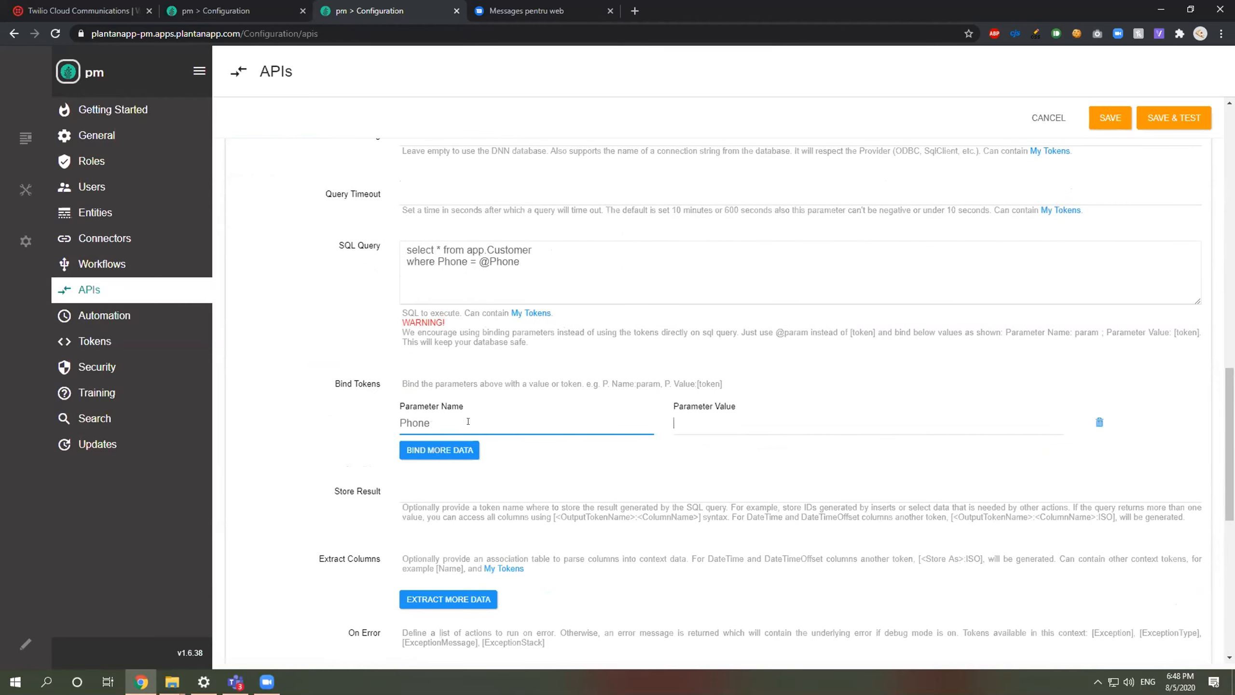
key("Tab")
type("[]")
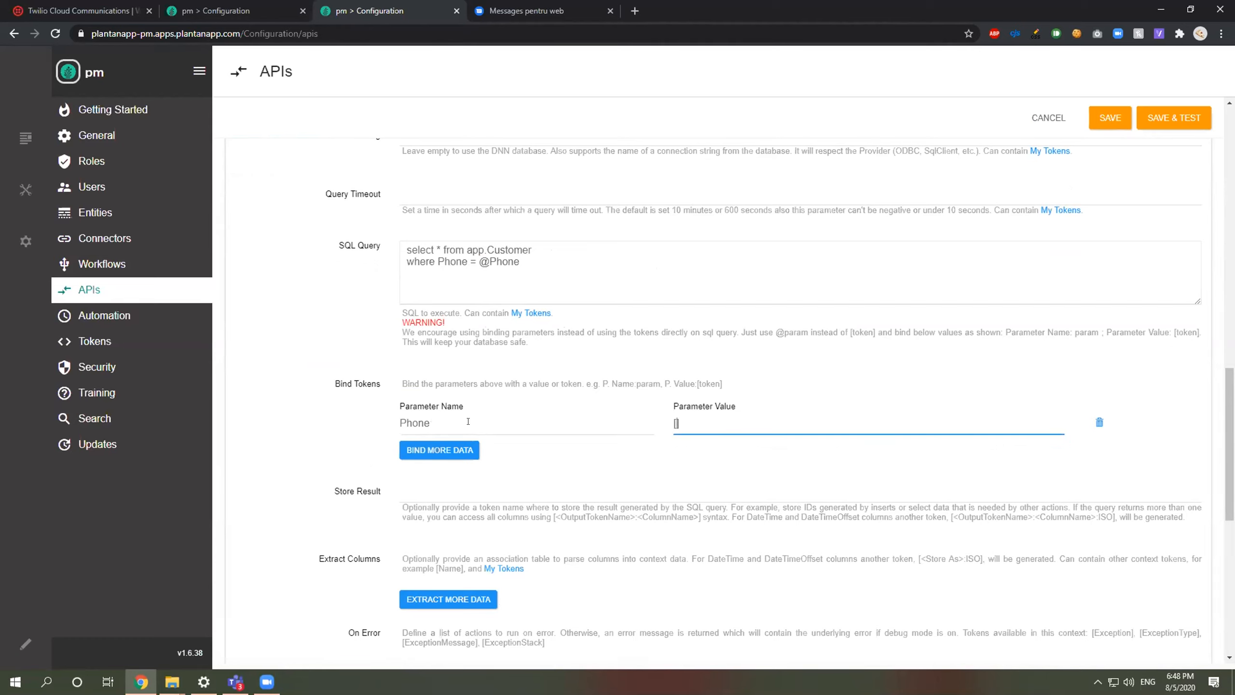
type("SMSData:From")
Step: Verify the SMSData From token name in the Twilio action's help and collapse it
scroll(470, 421, "up", 4)
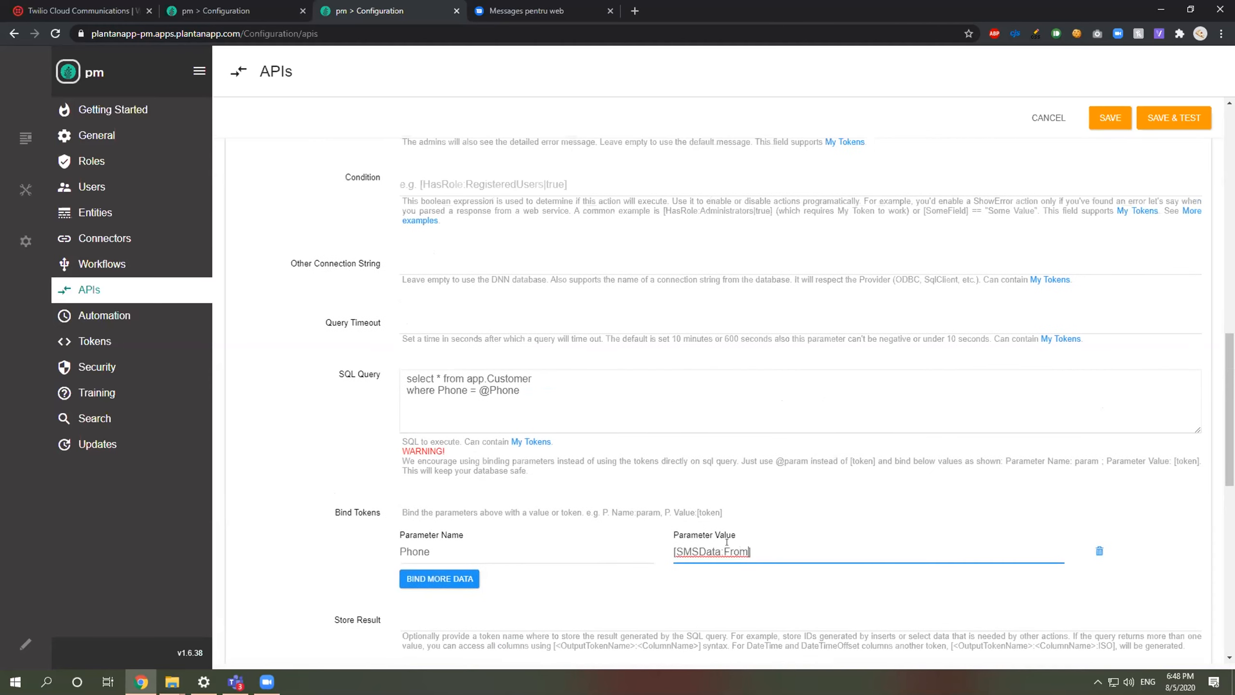
scroll(384, 396, "up", 7)
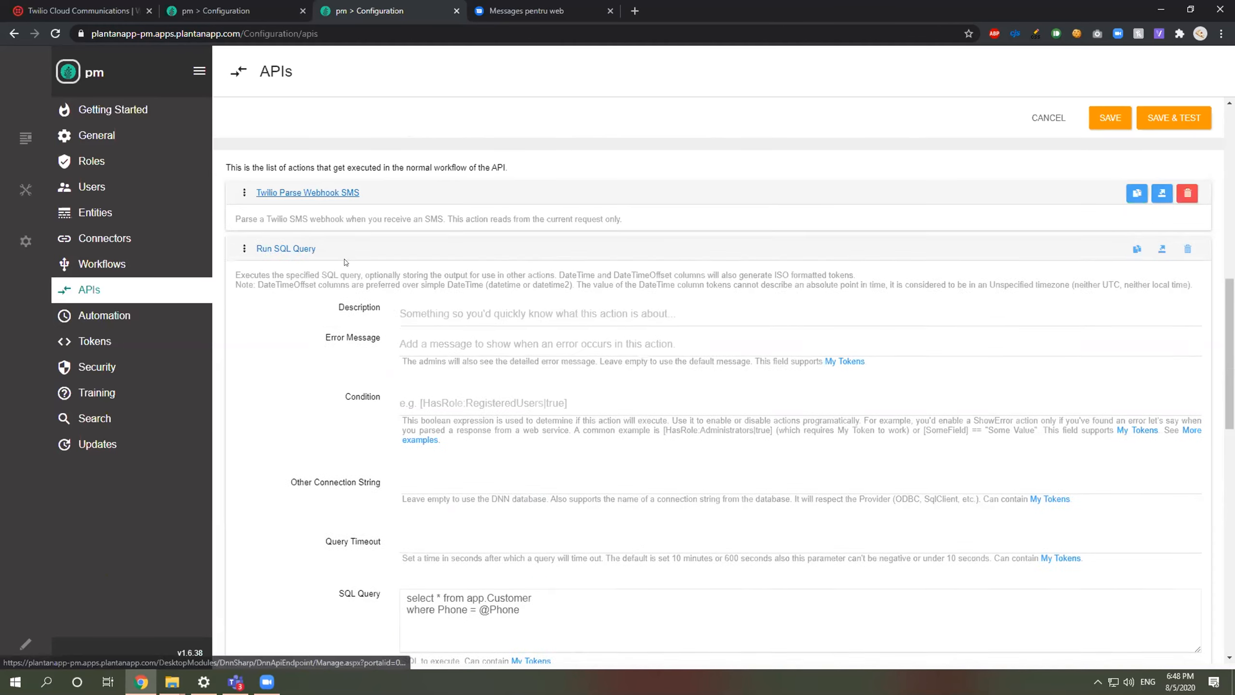
left_click(788, 251)
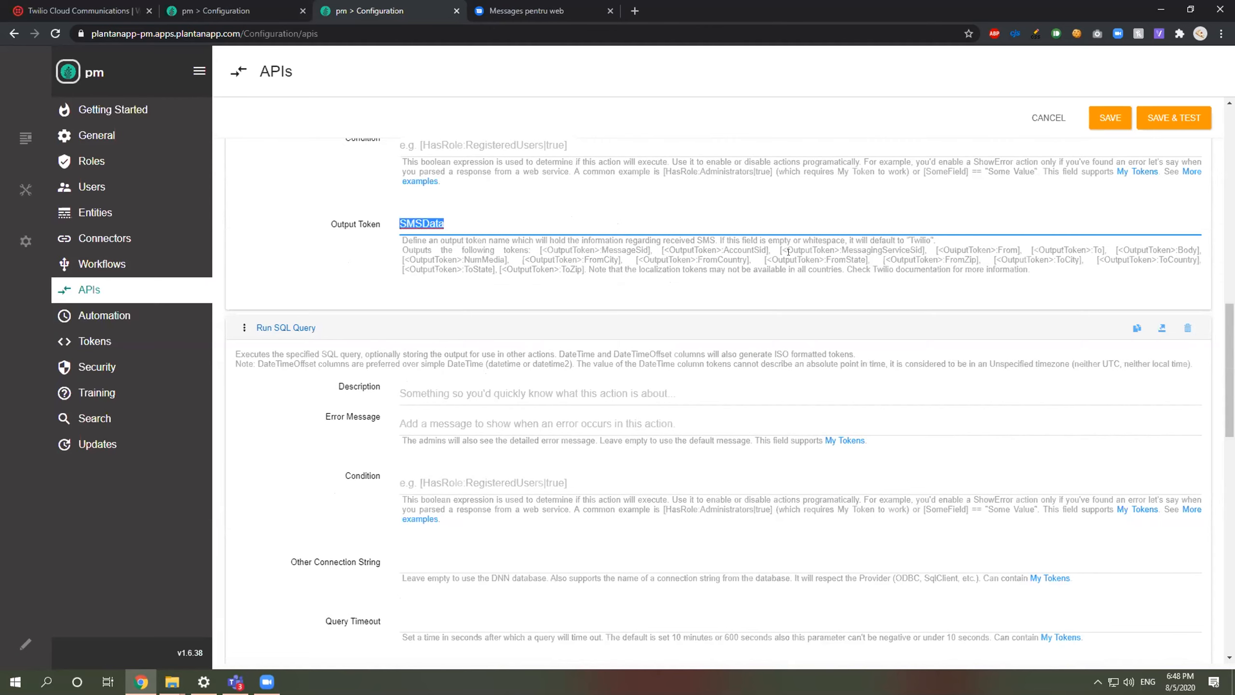
double_click(1002, 248)
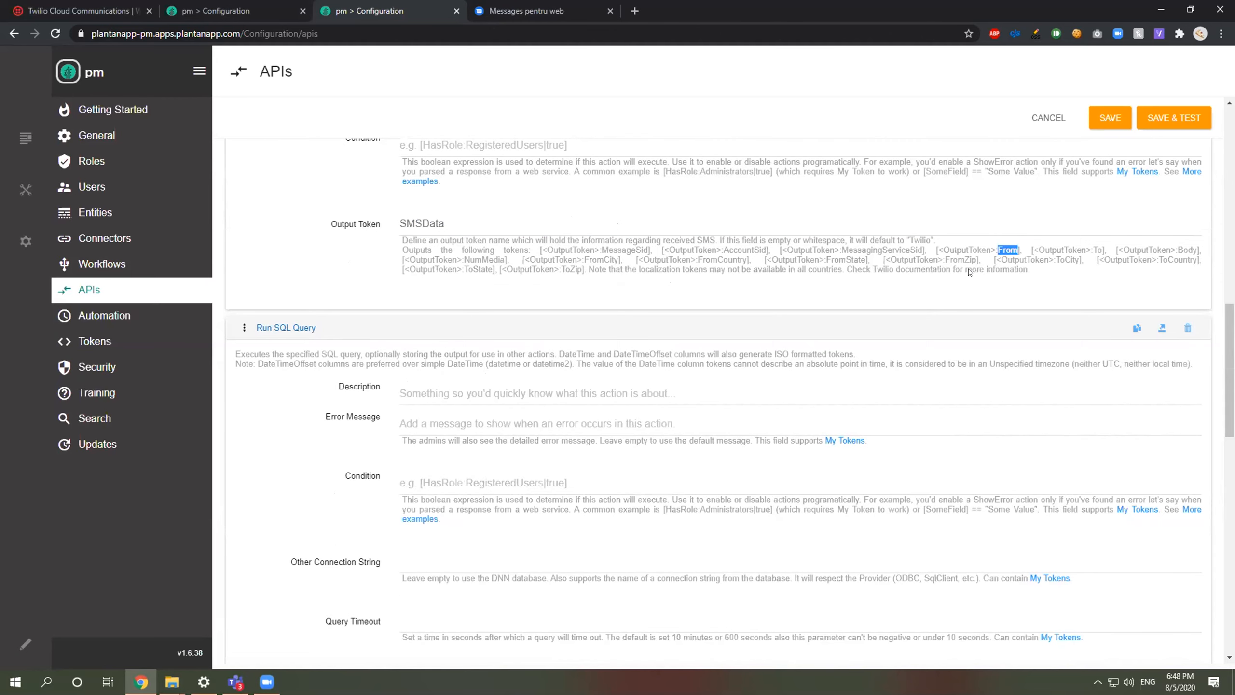
scroll(394, 430, "down", 6)
scroll(394, 430, "up", 14)
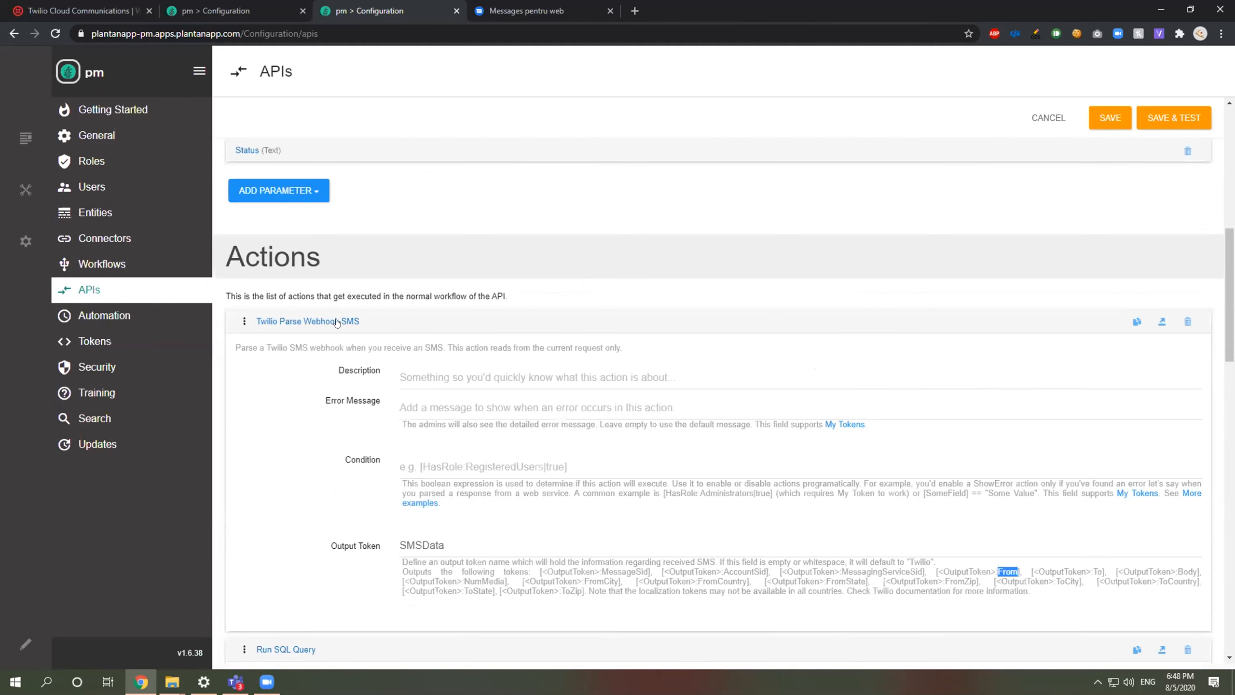
left_click(325, 323)
Step: Store the query result as Customer and collapse the Run SQL Query action
scroll(412, 368, "down", 10)
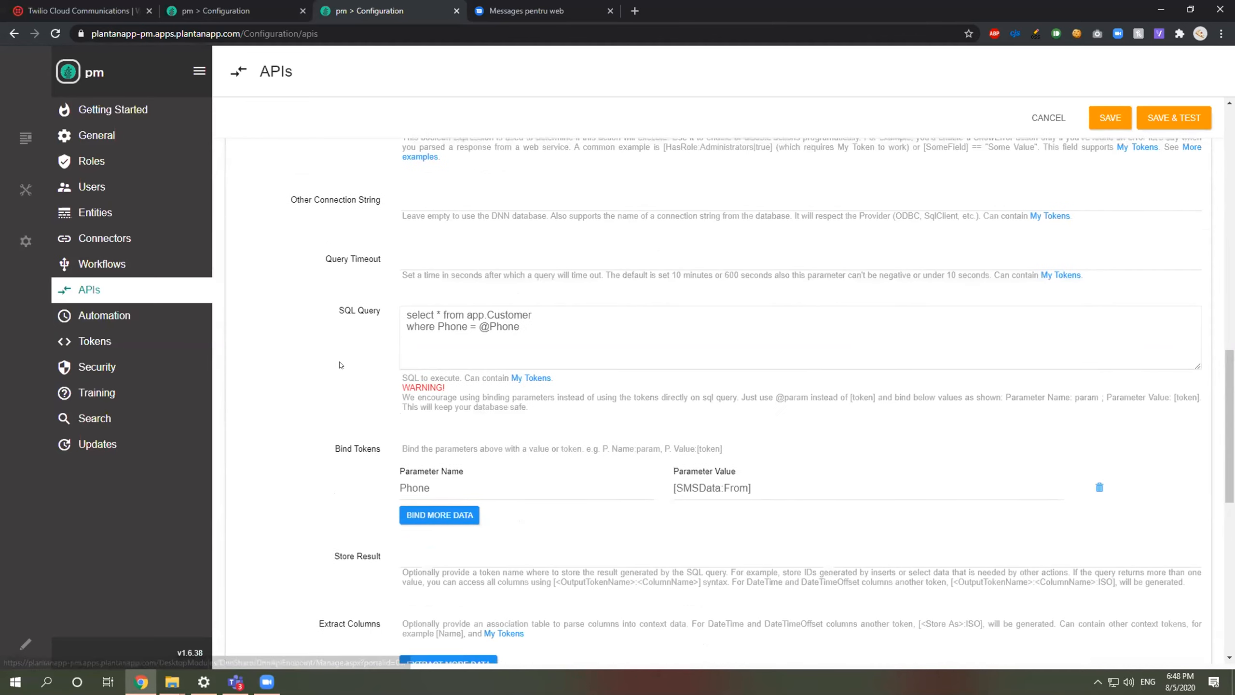
left_click(420, 486)
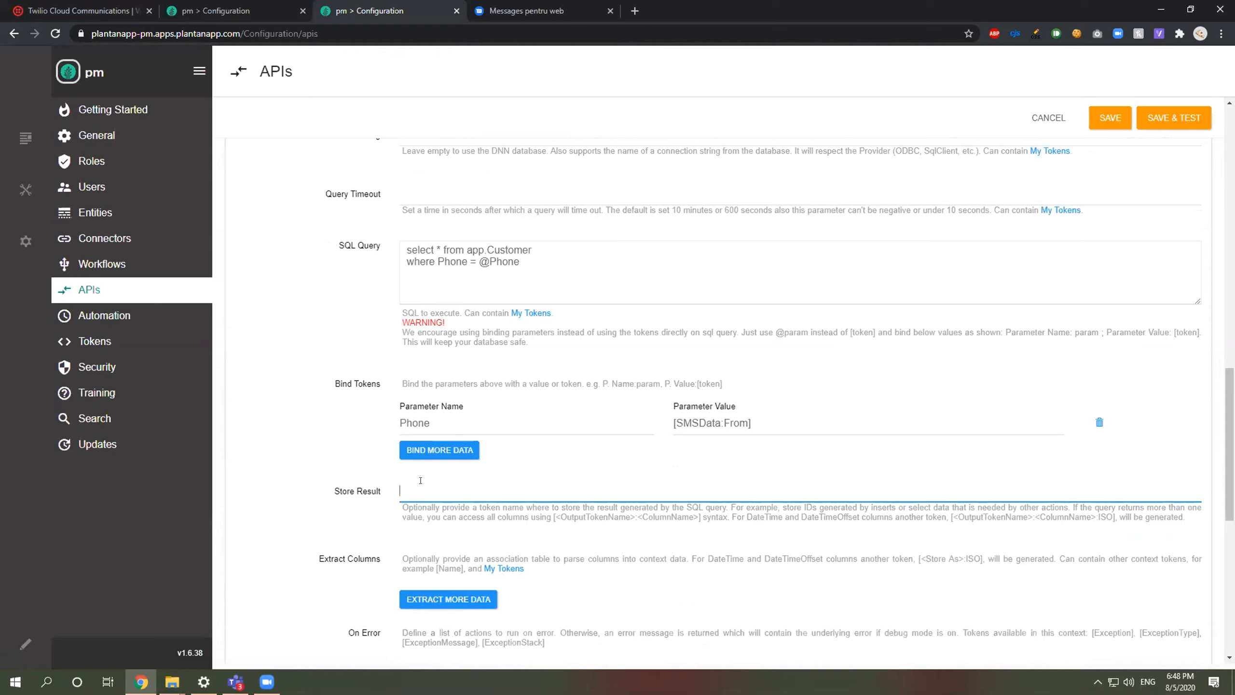
type("Customer")
left_click_drag(467, 490, 321, 490)
scroll(334, 426, "up", 4)
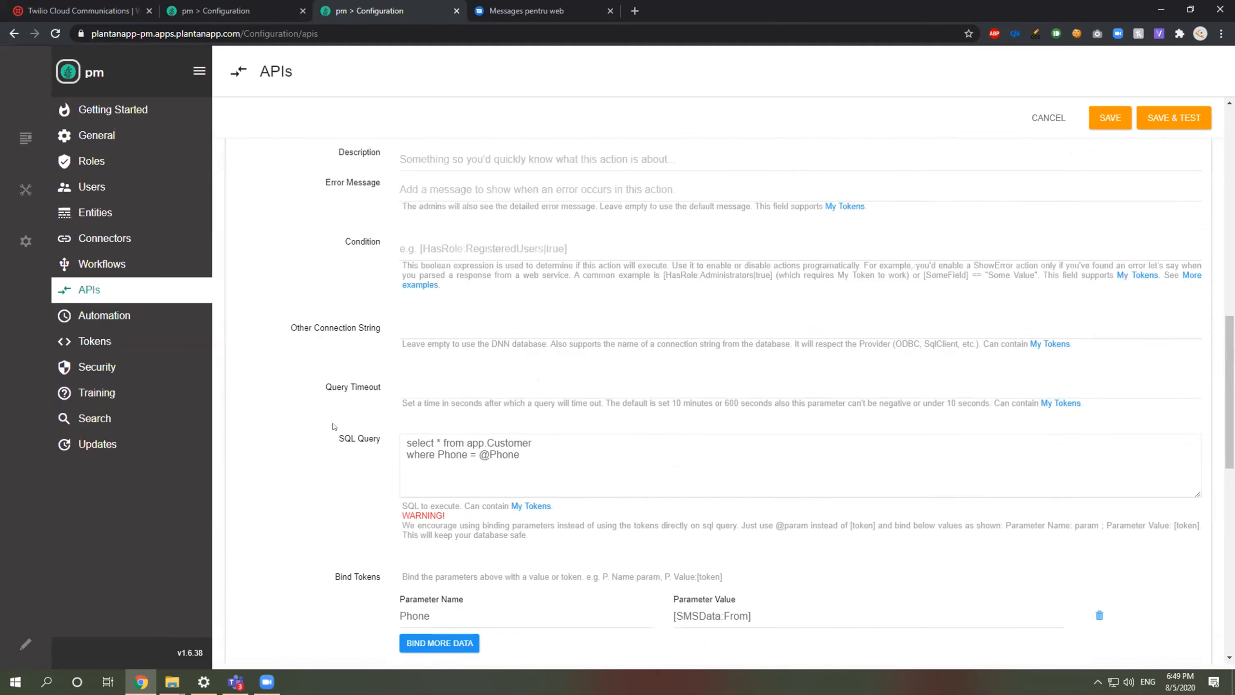
scroll(333, 426, "up", 9)
left_click(299, 480)
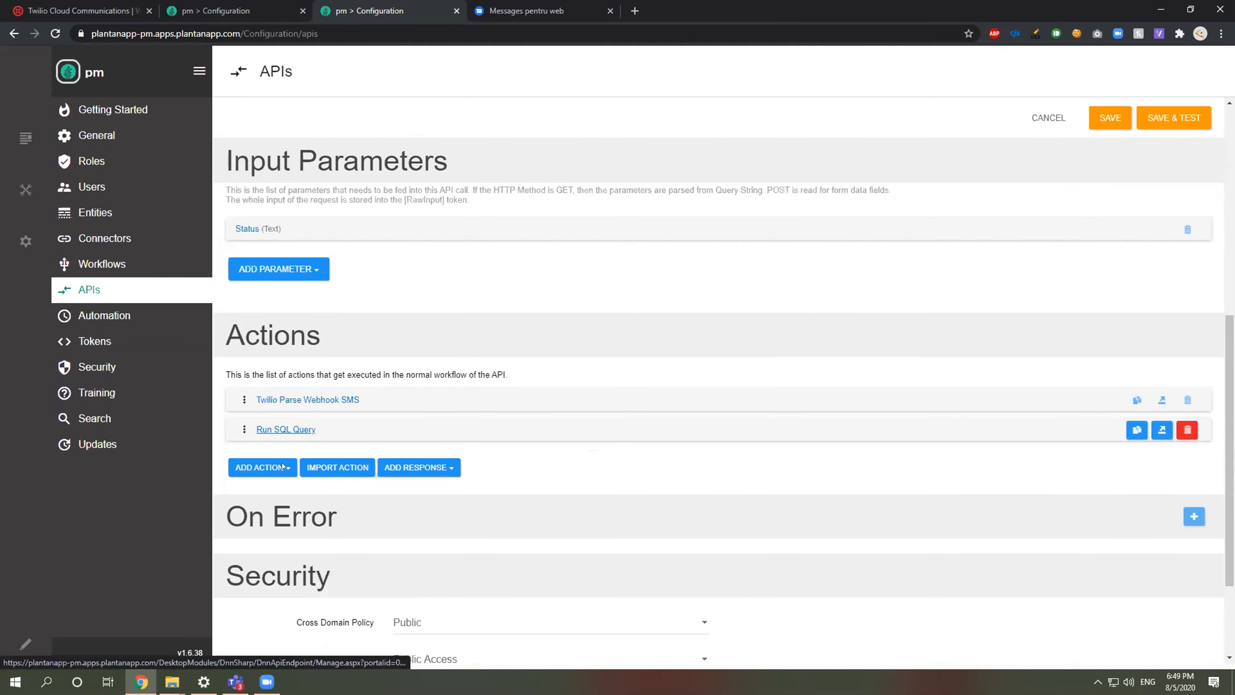
scroll(279, 404, "down", 2)
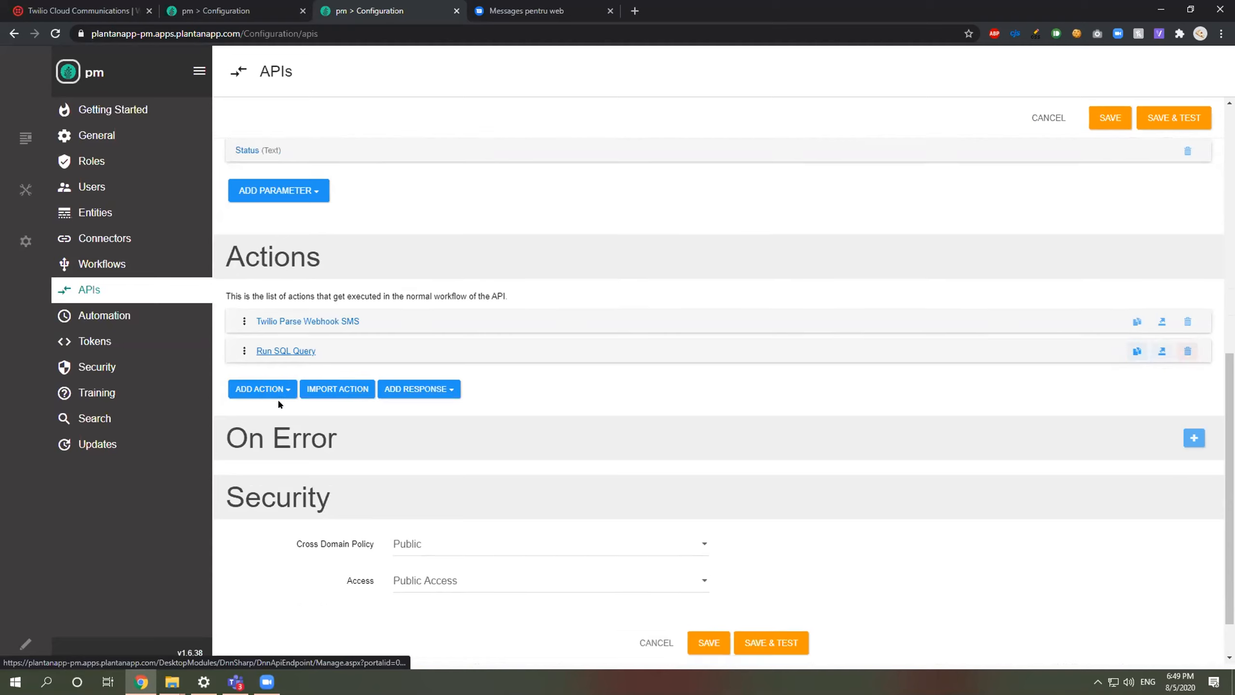
Step: Add a Create New Task action with Title set to [SMSData:Body]
left_click(275, 389)
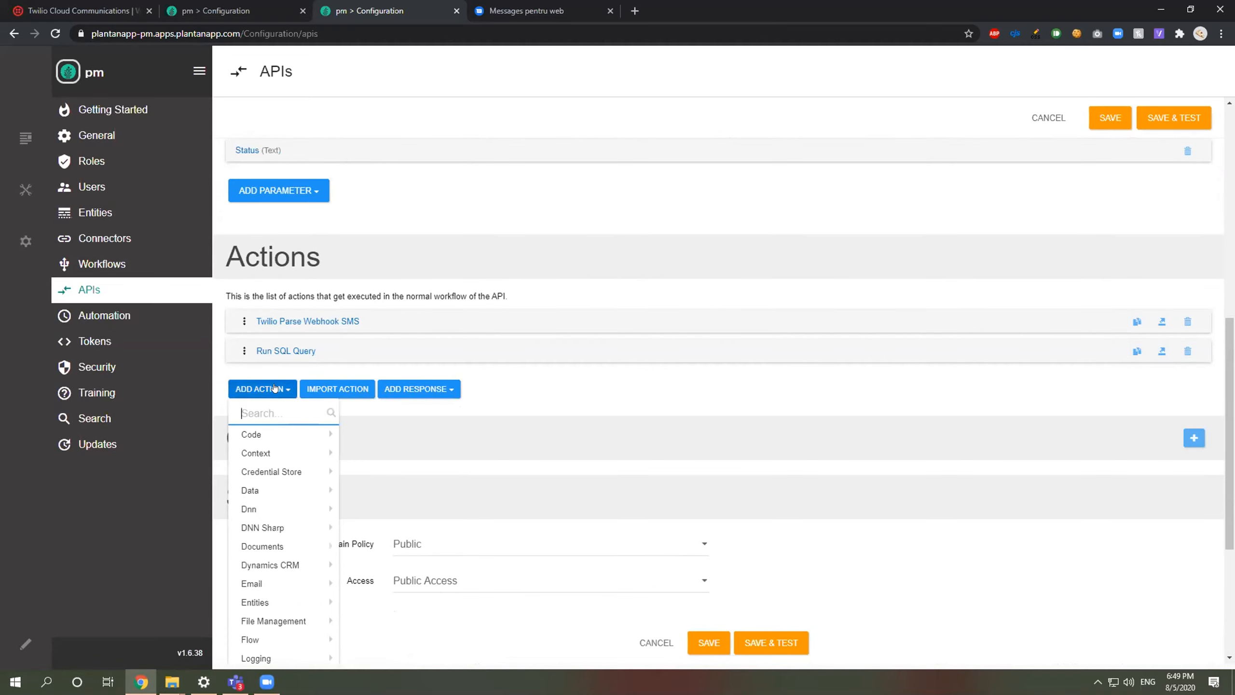
type("create new")
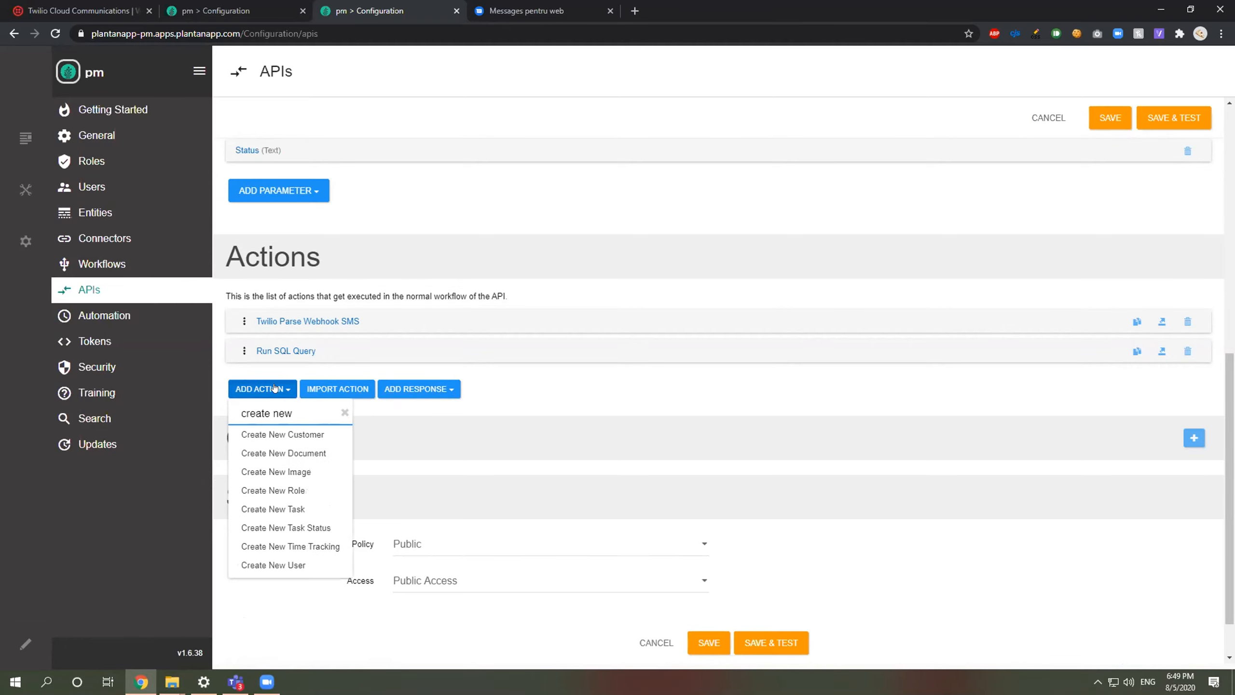
left_click(314, 510)
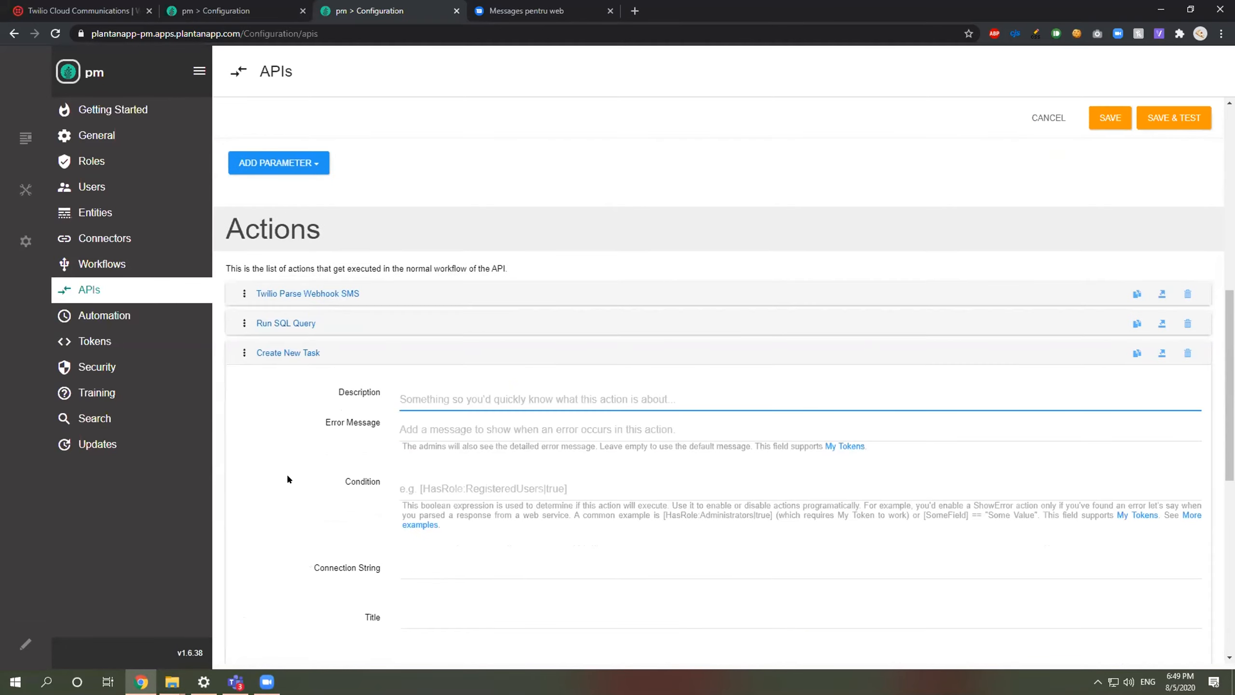
scroll(288, 479, "down", 4)
left_click(428, 324)
type("[]SMSData:")
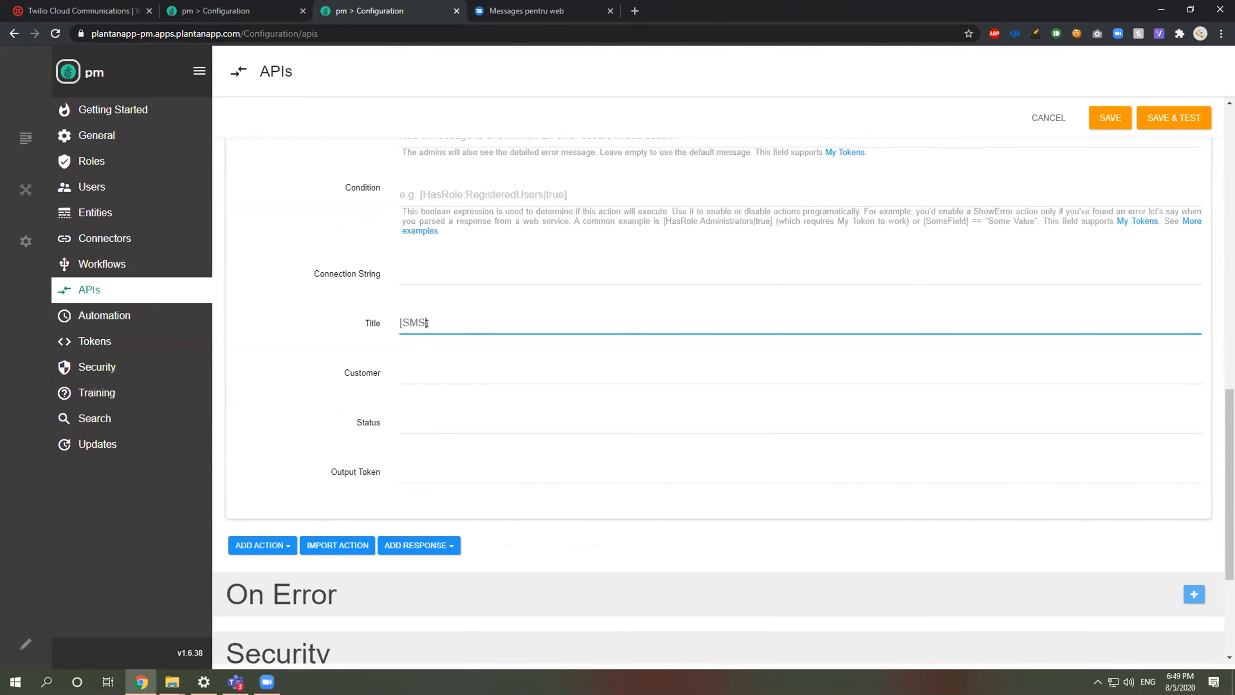
type("Body")
Step: Set the Create New Task action's Customer to [Customer:Id]
left_click(417, 365)
type("[Customer")
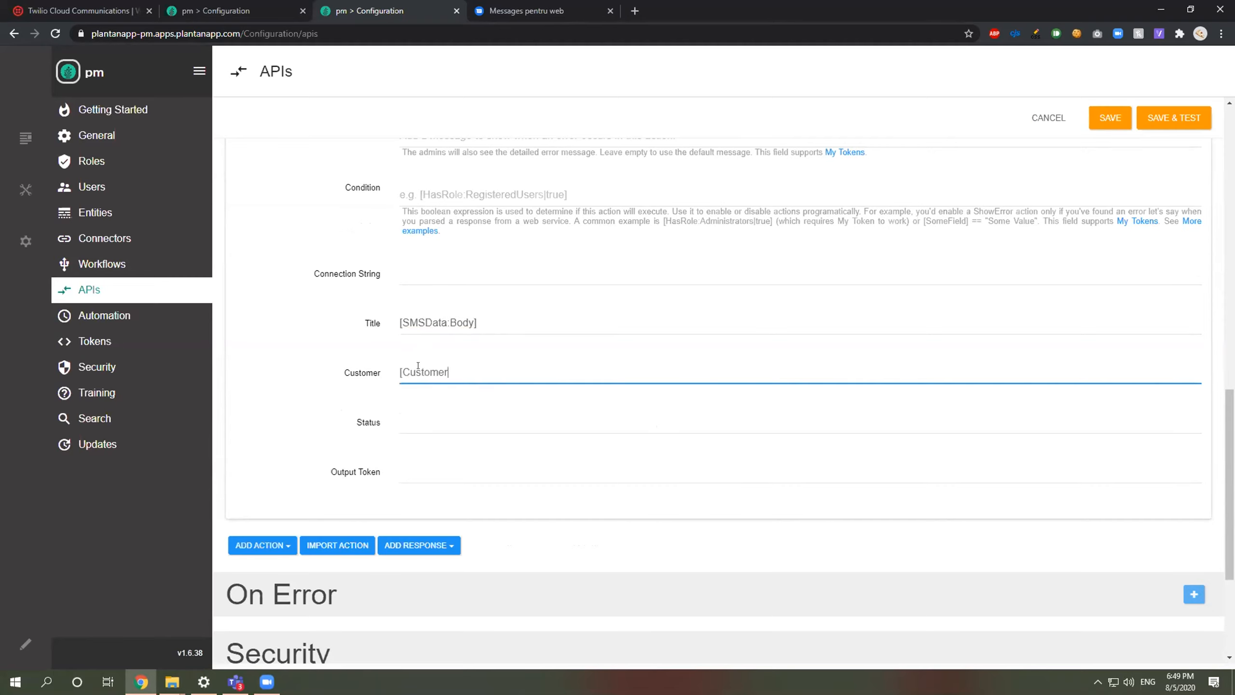
type(":id]")
key("BackSpace")
type("]")
key("Left")
key("Left")
left_click(447, 408)
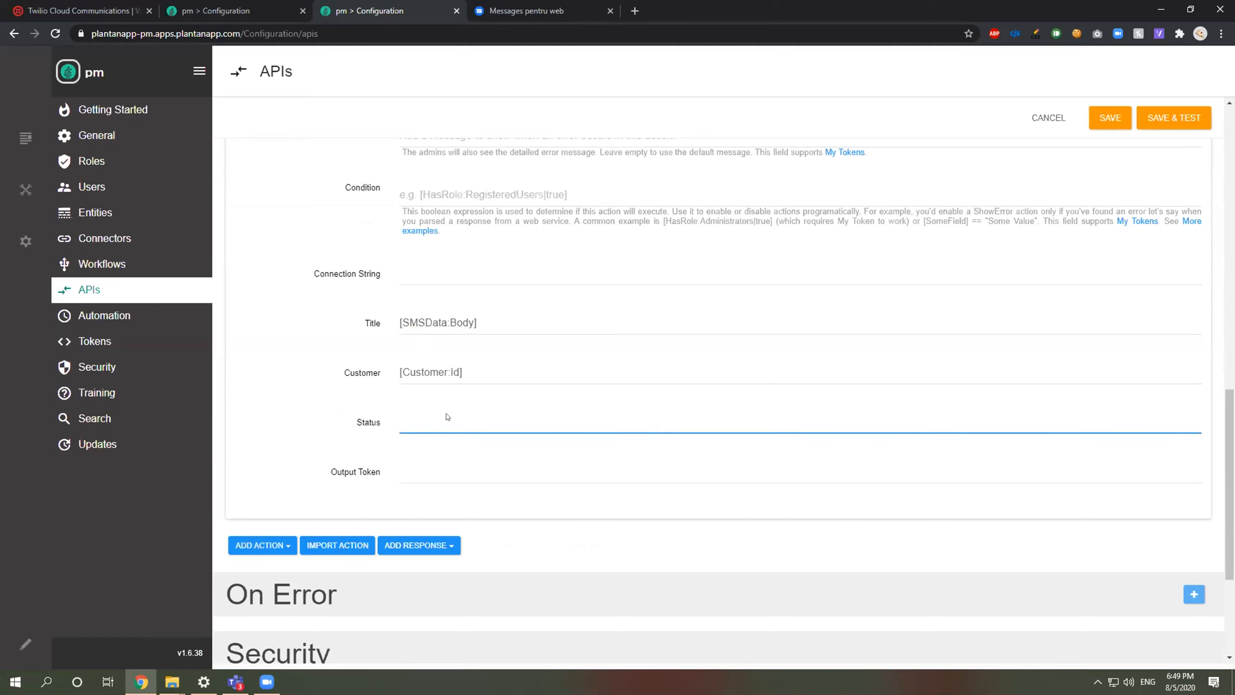
left_click(205, 11)
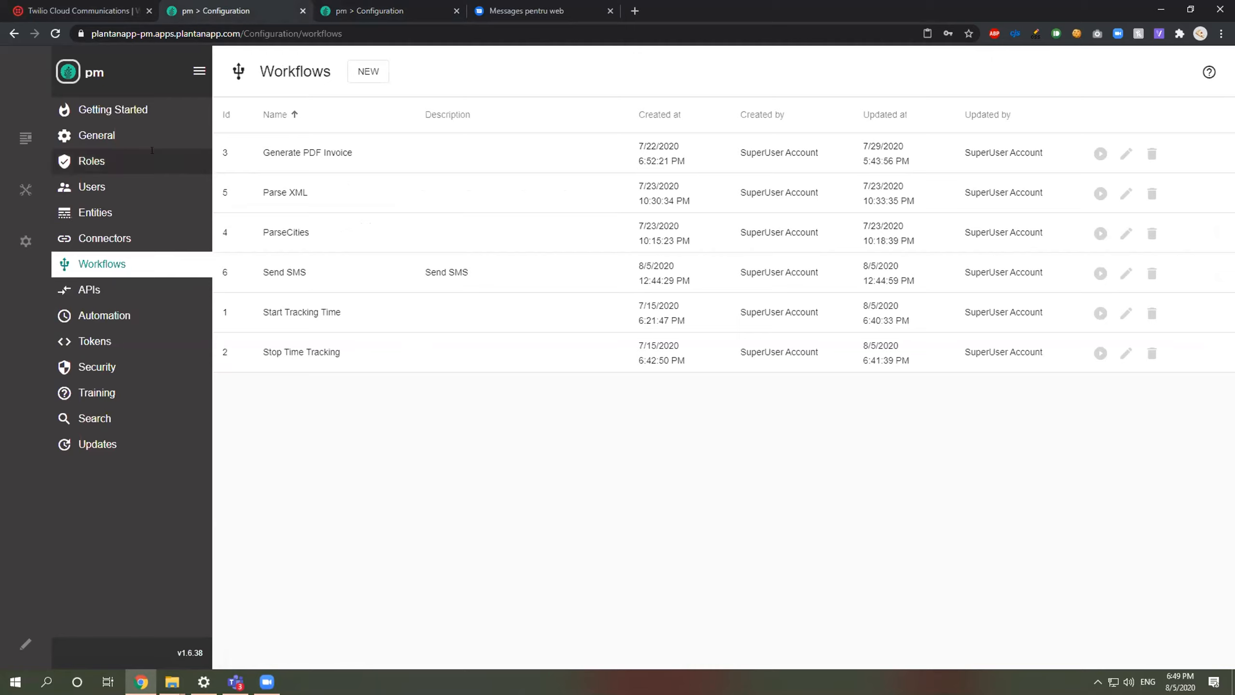
Step: Look up the New status id in Task Statuses and set the action's Status to 1
left_click(96, 213)
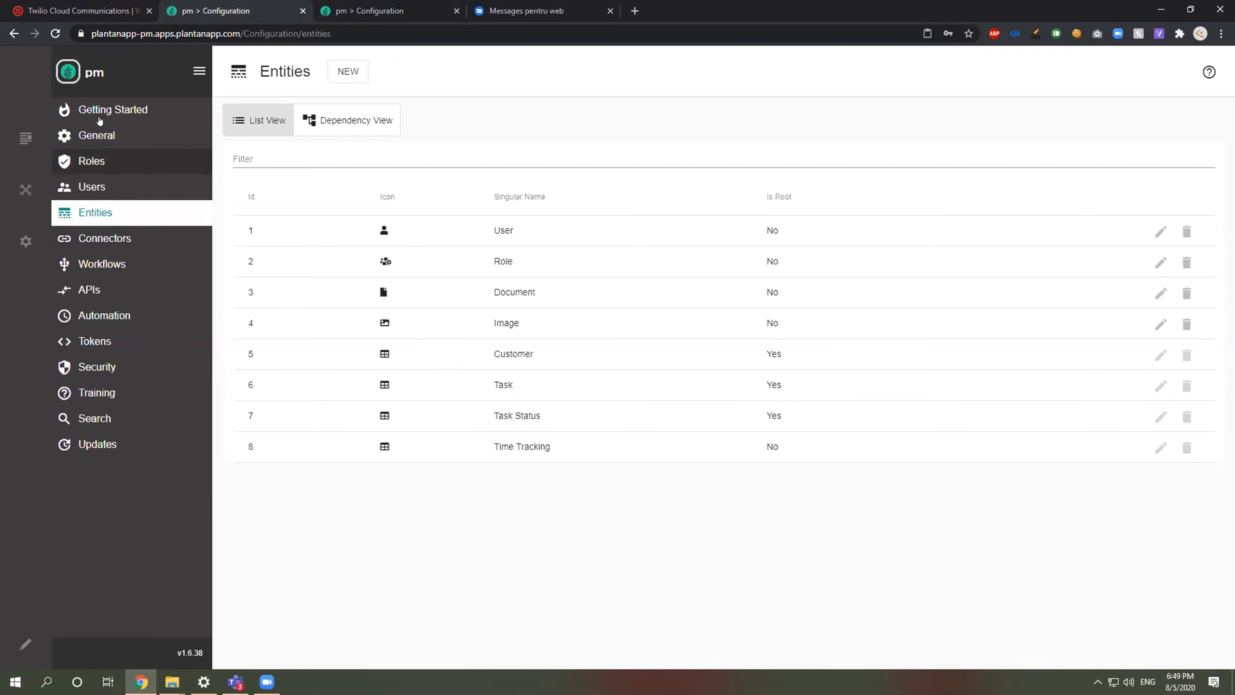
left_click(99, 76)
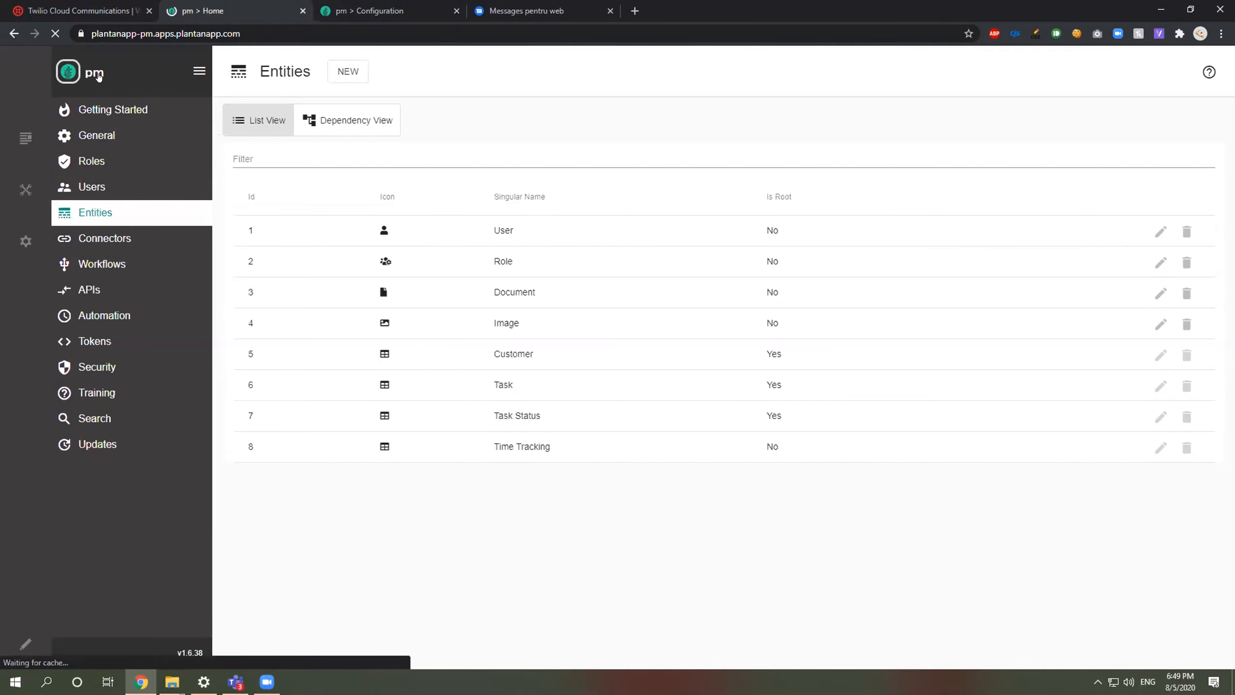
left_click(100, 221)
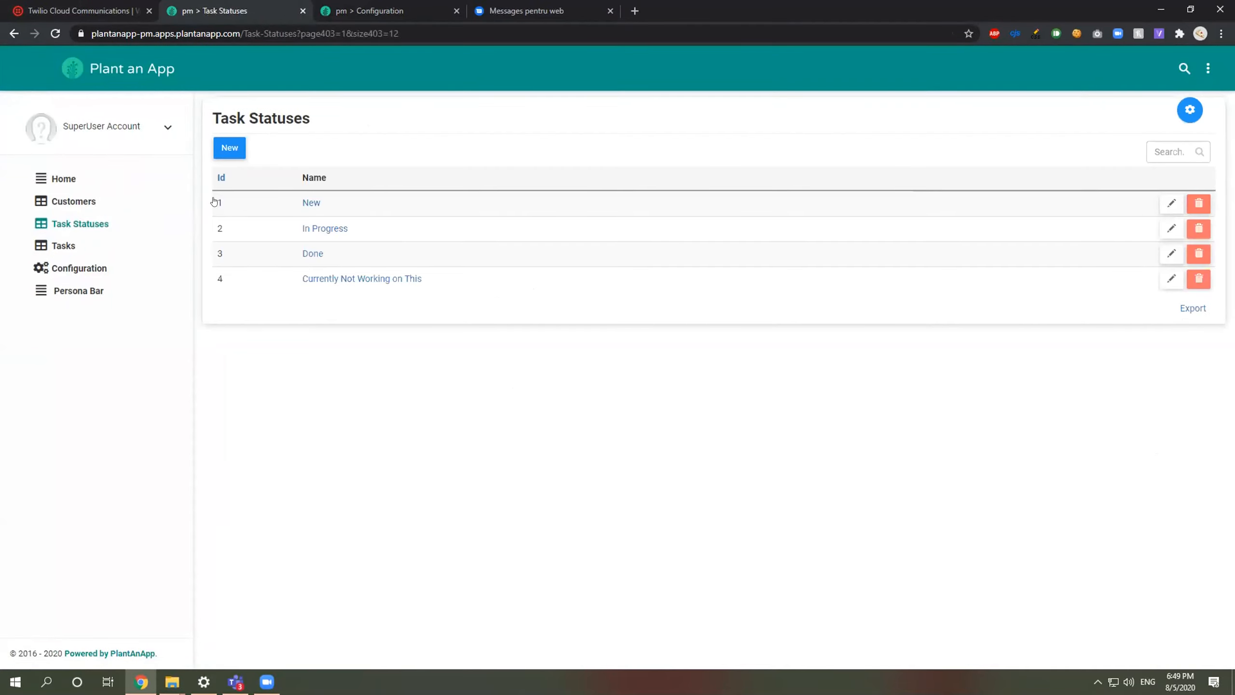
left_click(330, 8)
type("1")
left_click(437, 463)
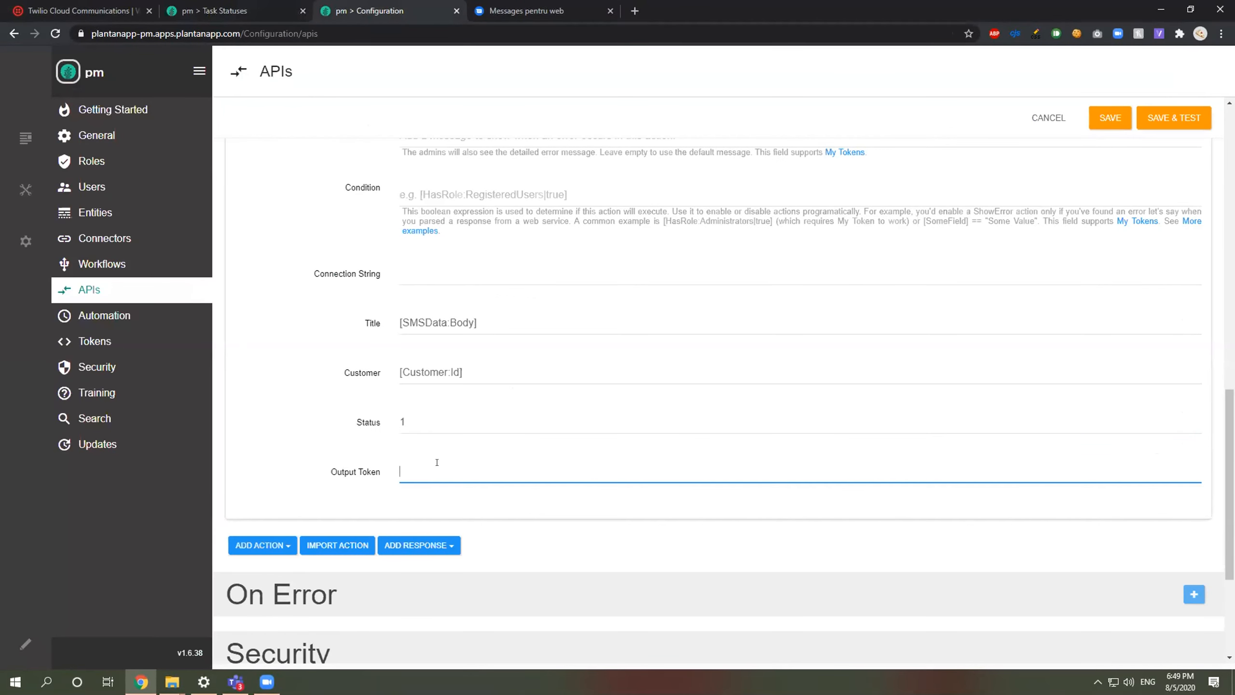
Step: Collapse the Create New Task action and show the Output response types under Add Response
scroll(485, 389, "up", 3)
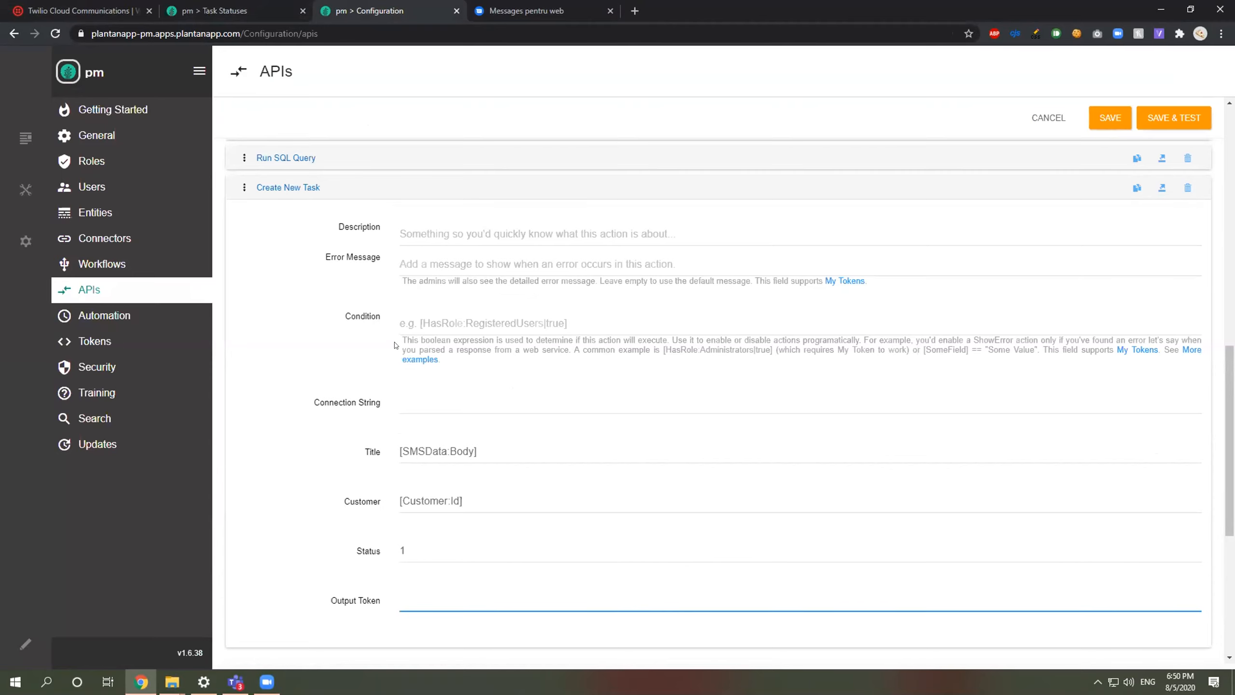
scroll(400, 343, "up", 1)
scroll(404, 478, "down", 4)
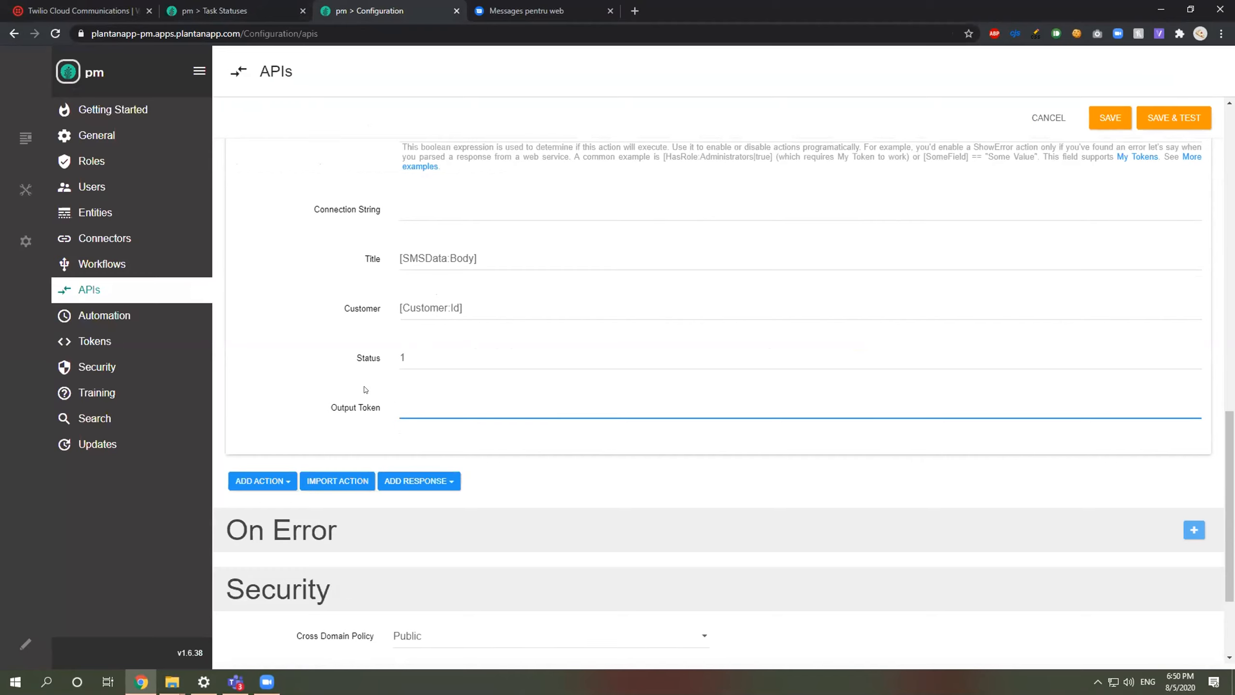
scroll(381, 384, "up", 4)
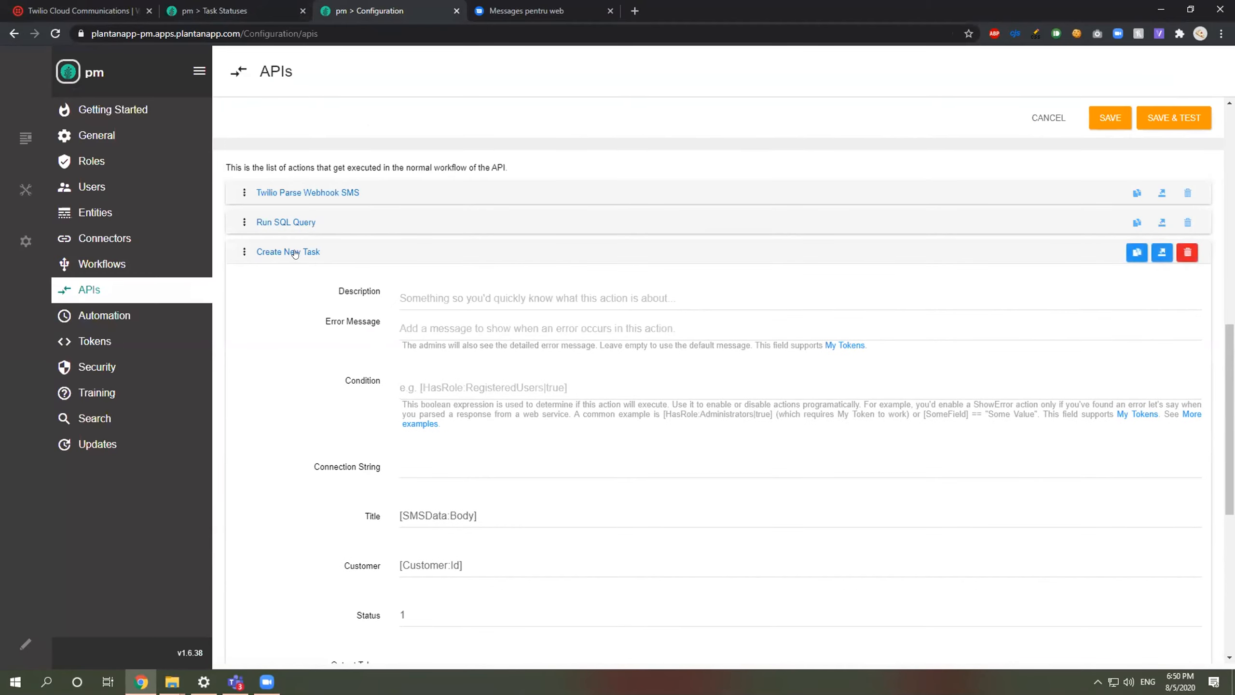
left_click(295, 252)
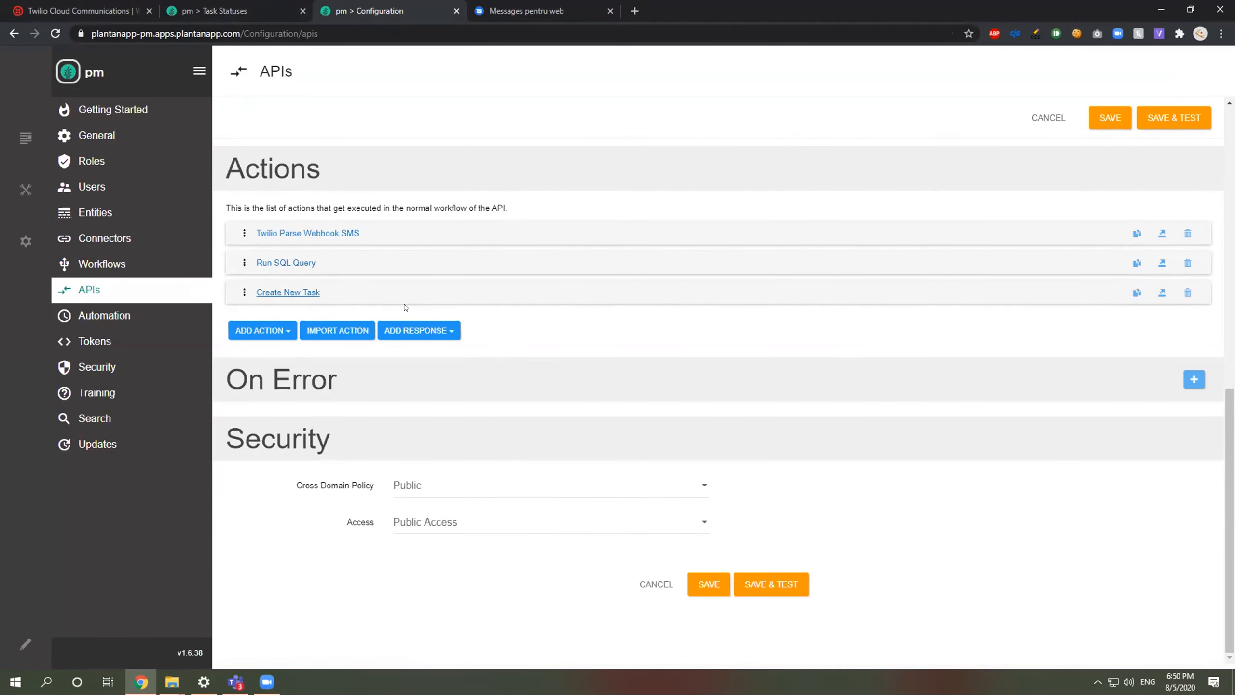
left_click(435, 327)
mouse_move(467, 348)
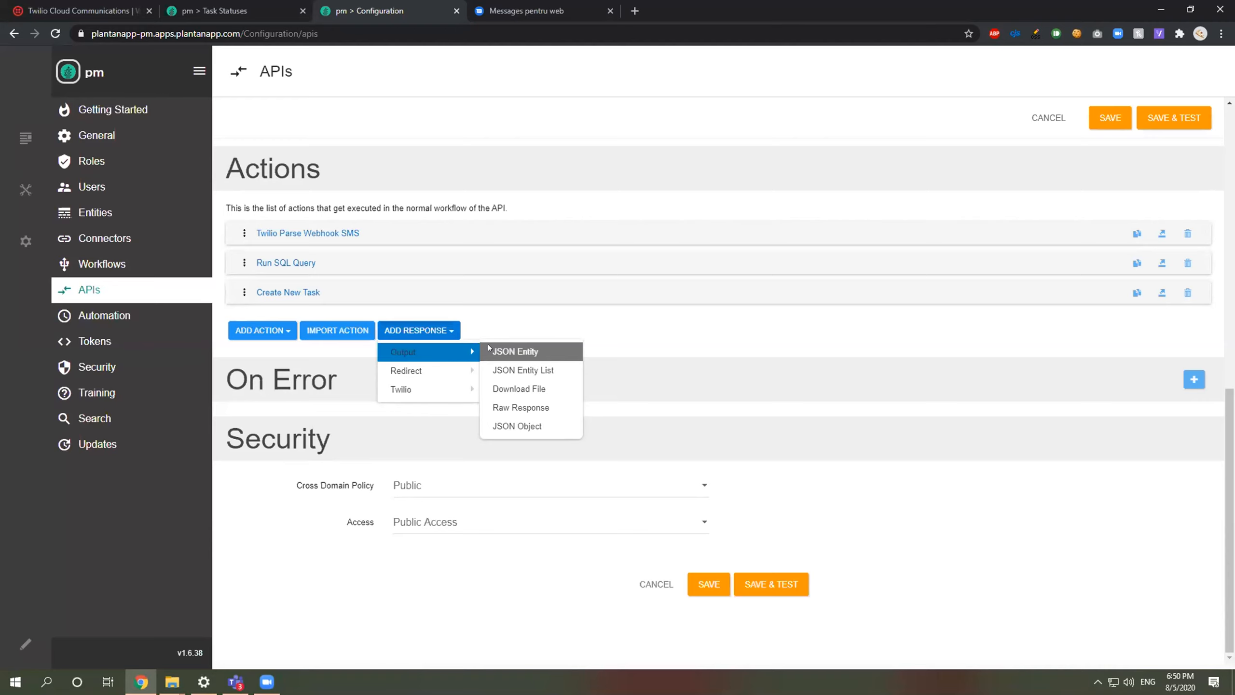
Step: Add a collapsed Raw Response with Http code '200 OK' and save the GetMessage endpoint
left_click(520, 407)
scroll(513, 397, "down", 1)
scroll(447, 385, "down", 2)
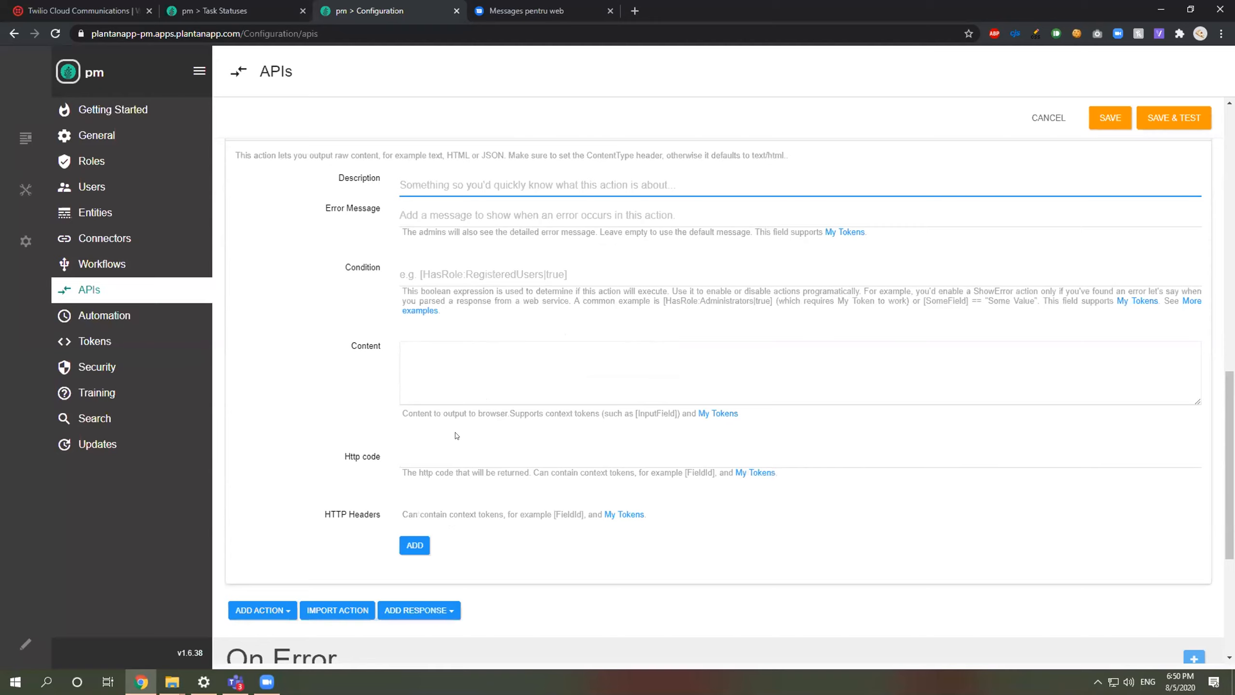
left_click(451, 459)
type("200 OK")
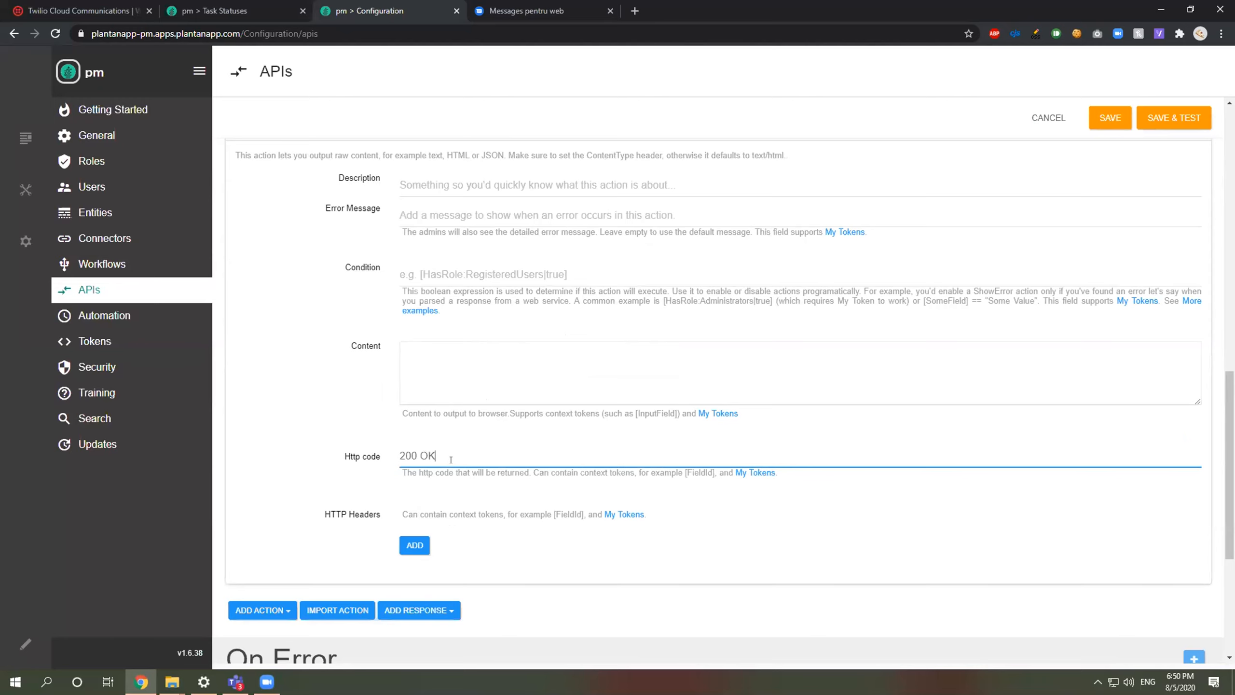
scroll(264, 437, "up", 3)
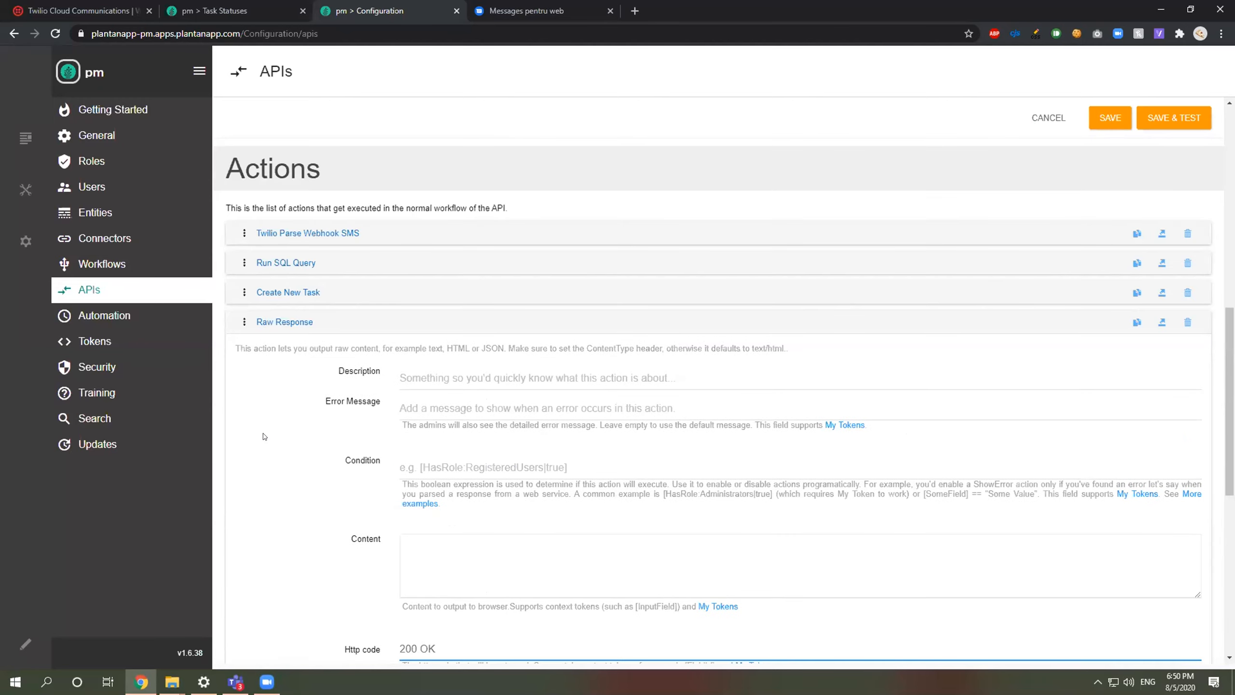
left_click(306, 322)
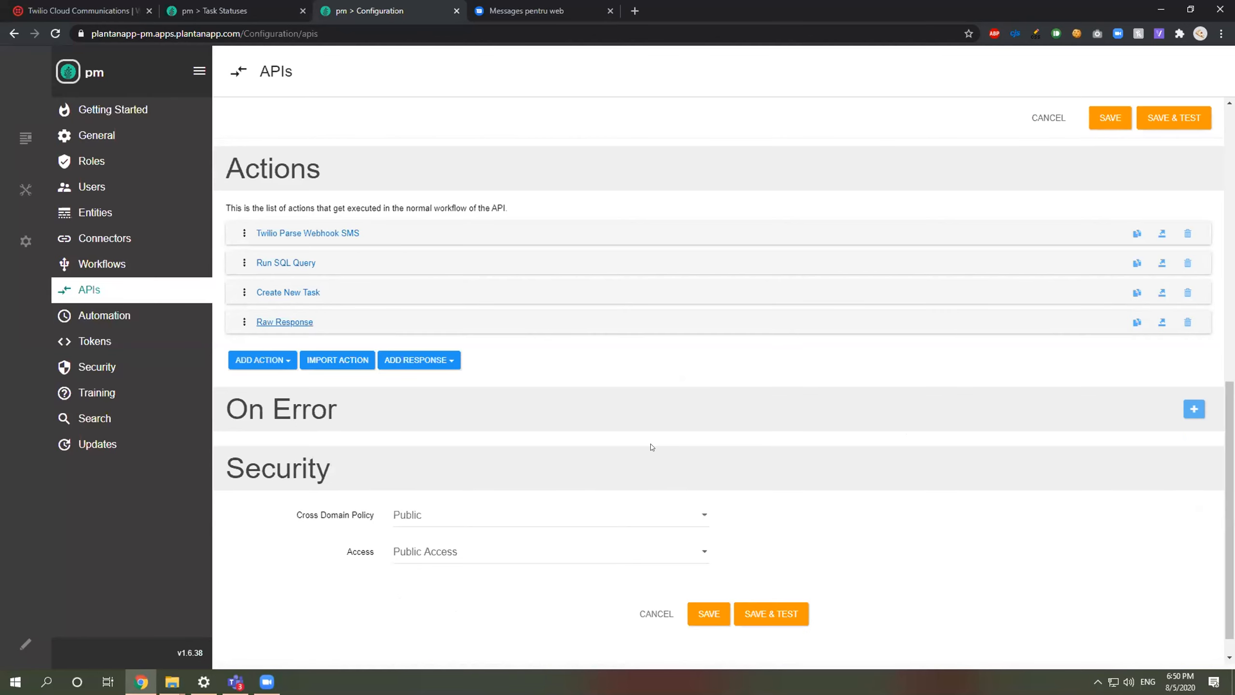
scroll(652, 447, "up", 4)
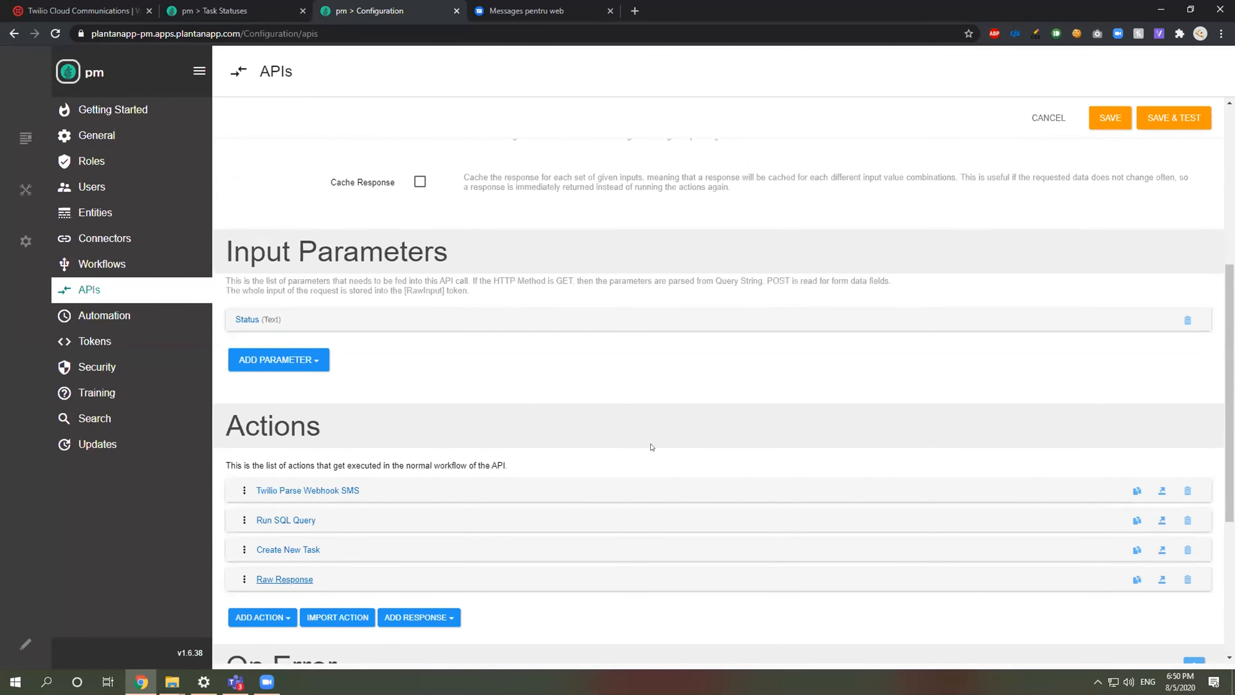
scroll(652, 447, "up", 1)
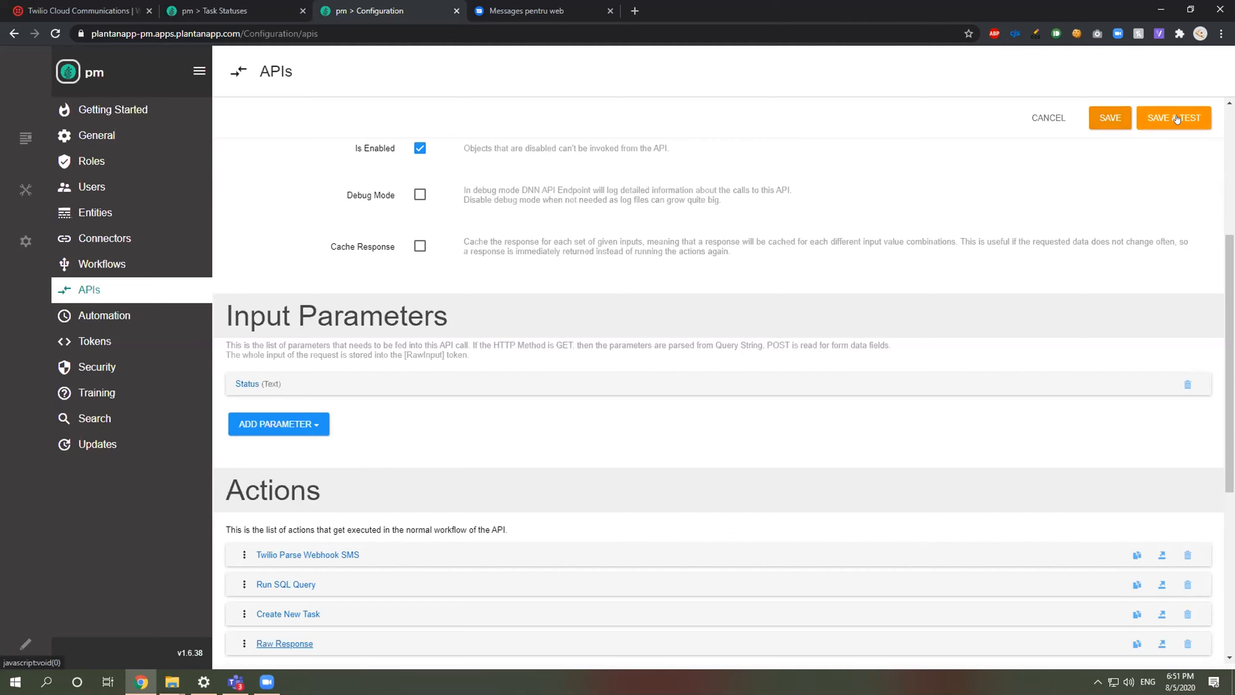
left_click(1114, 118)
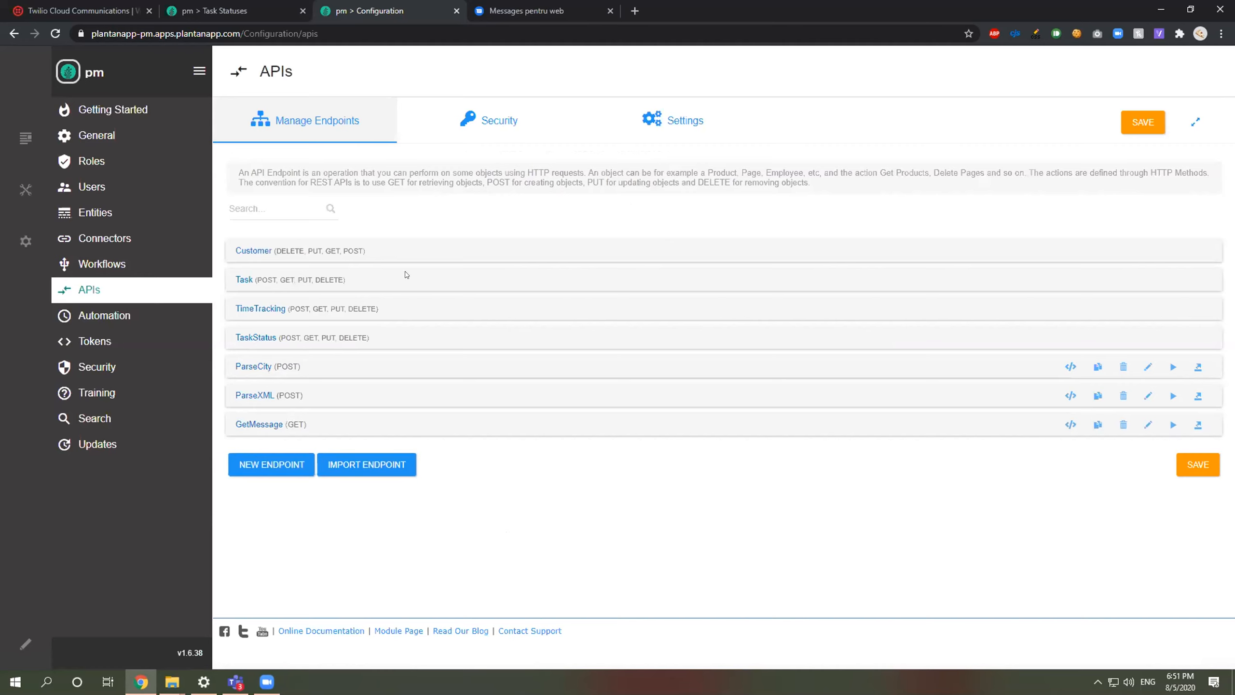
Step: Expand GetMessage in the endpoints list and select its Endpoint URL for copying
left_click(282, 426)
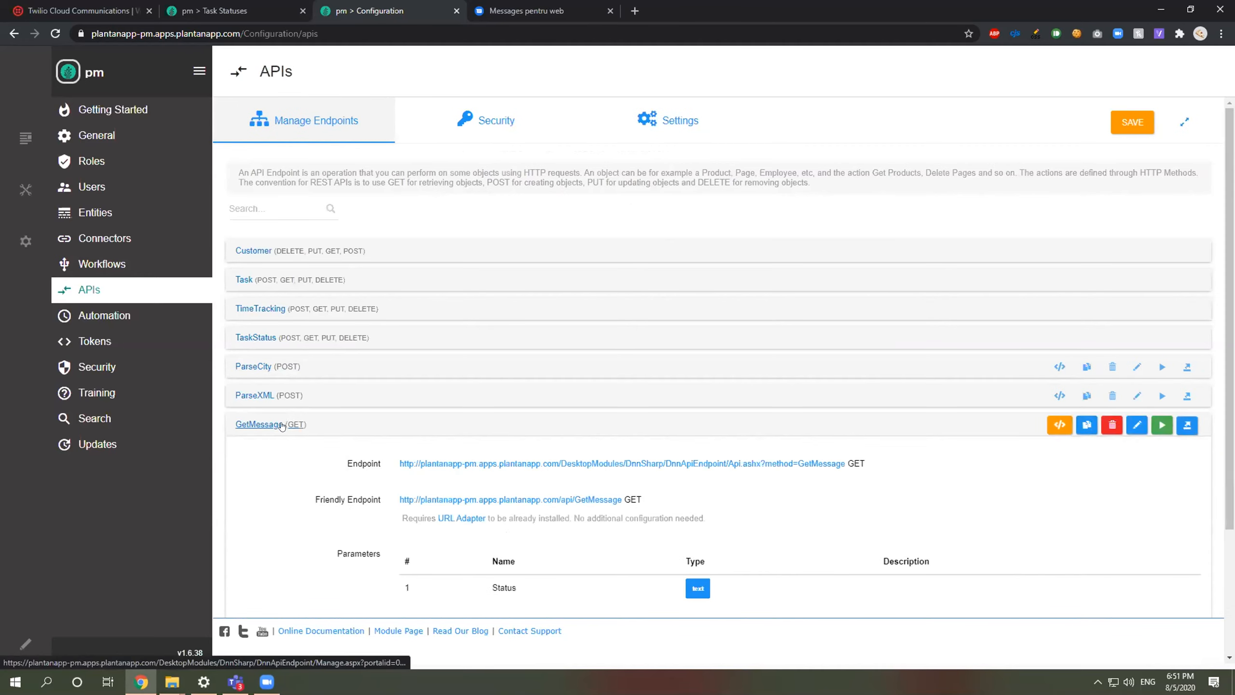
left_click_drag(846, 464, 396, 456)
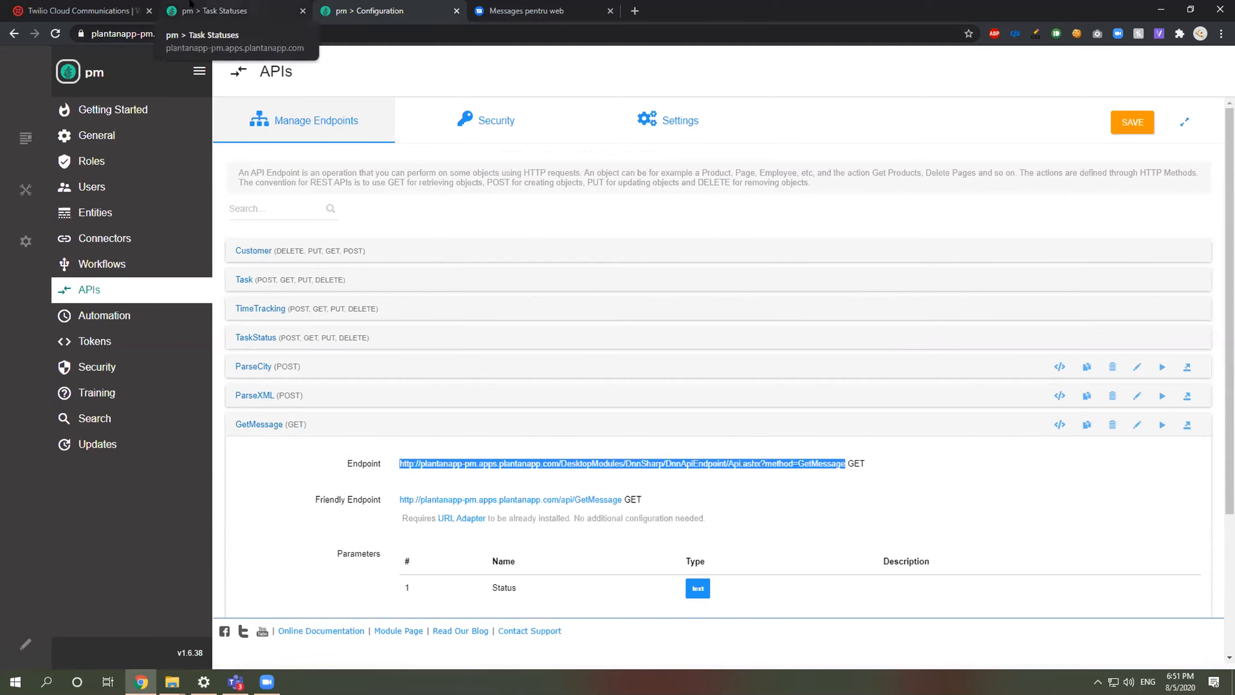
left_click(78, 11)
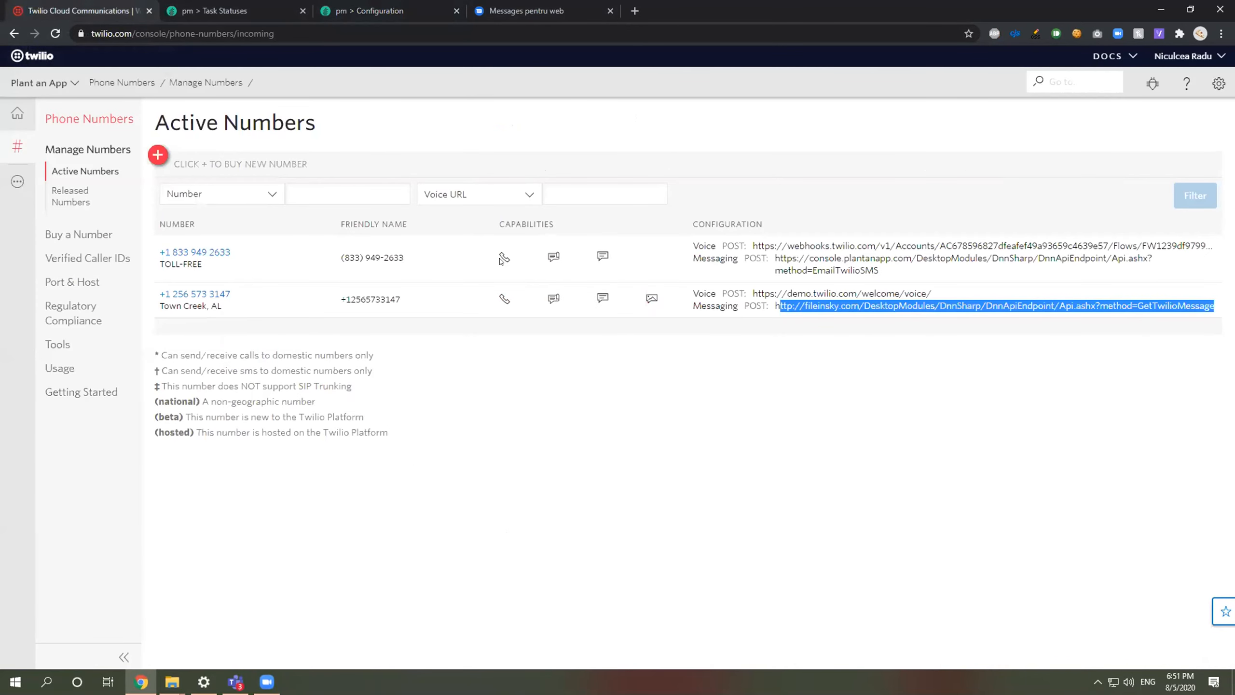
Step: Replace the Town Creek number's incoming-message webhook URL with the pasted GetMessage URL
left_click(219, 293)
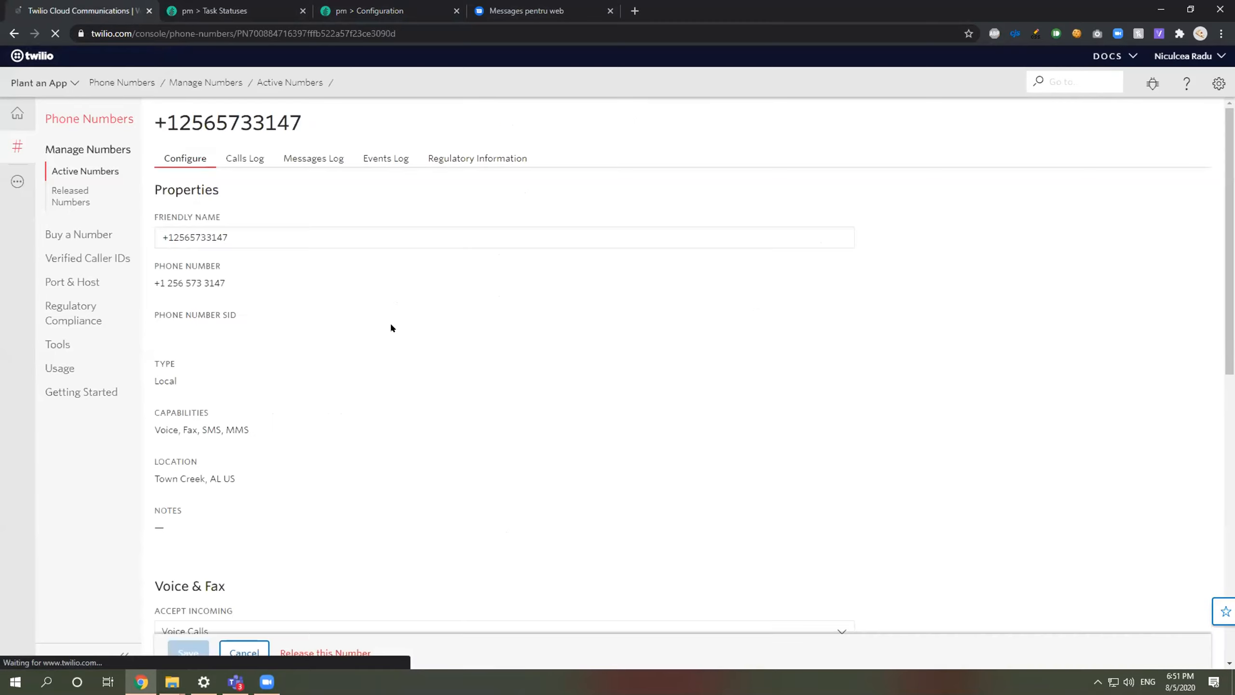
scroll(394, 327, "down", 5)
scroll(395, 329, "down", 7)
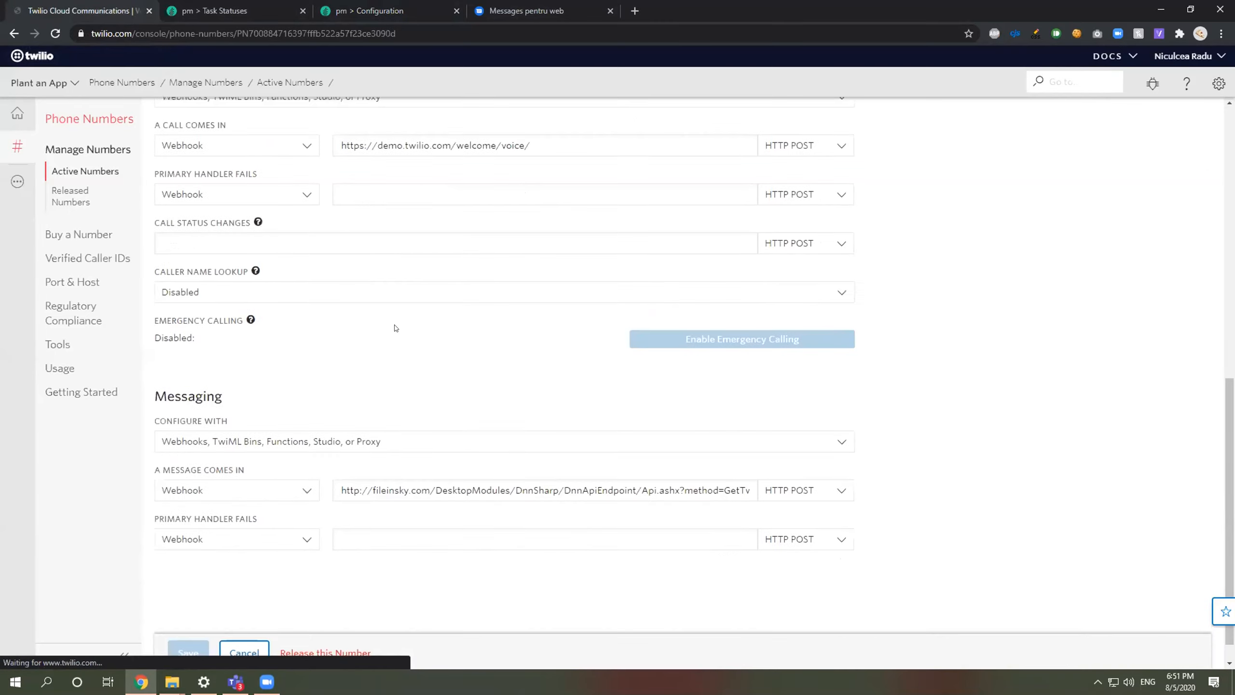
left_click_drag(555, 461, 732, 479)
left_click(549, 461)
key("ctrl+a")
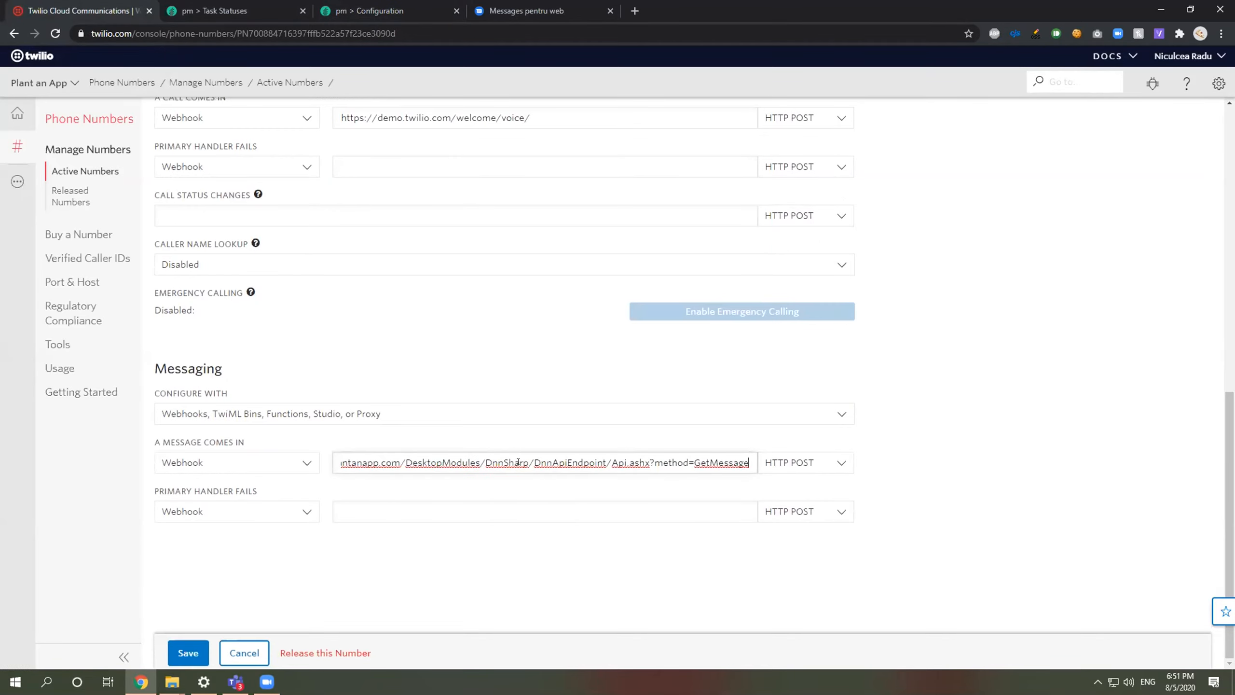
left_click(365, 487)
Step: Change the webhook URL to https and set its method to HTTP GET
left_click(360, 464)
type("s://plantanapp-pm.apps.pla")
left_click(786, 463)
left_click(788, 511)
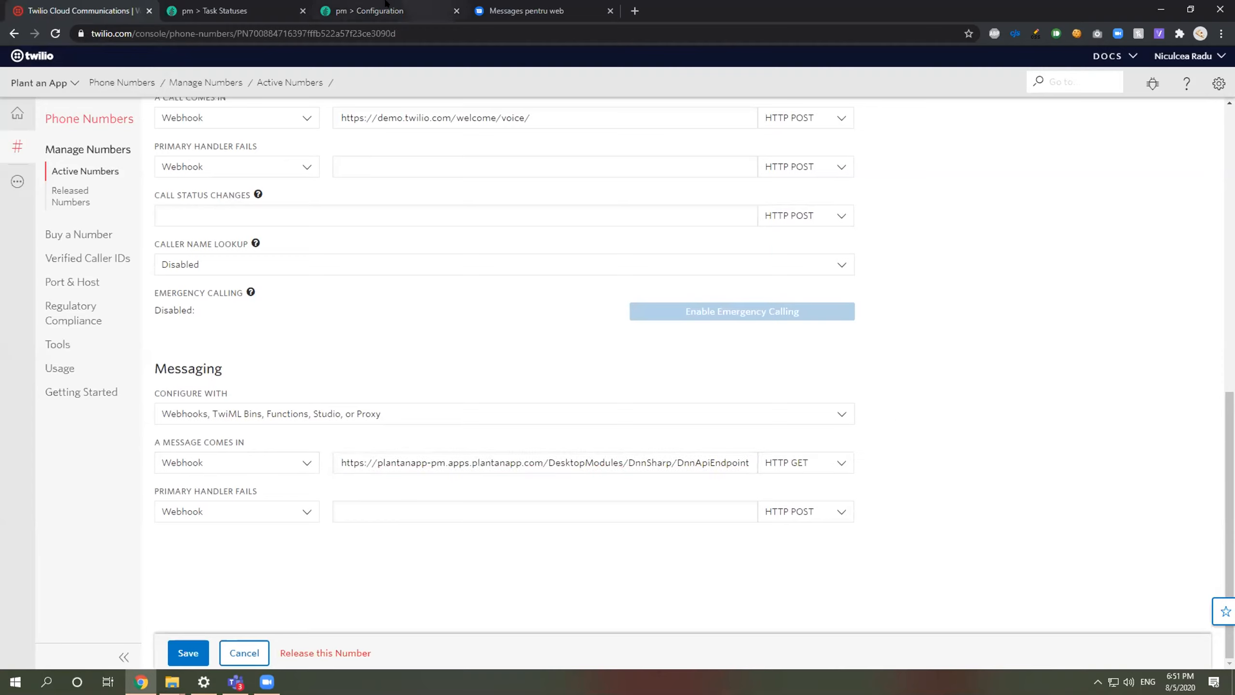
left_click(239, 10)
Step: On the APIs page, collapse the GetMessage endpoint and save the configuration
left_click(372, 11)
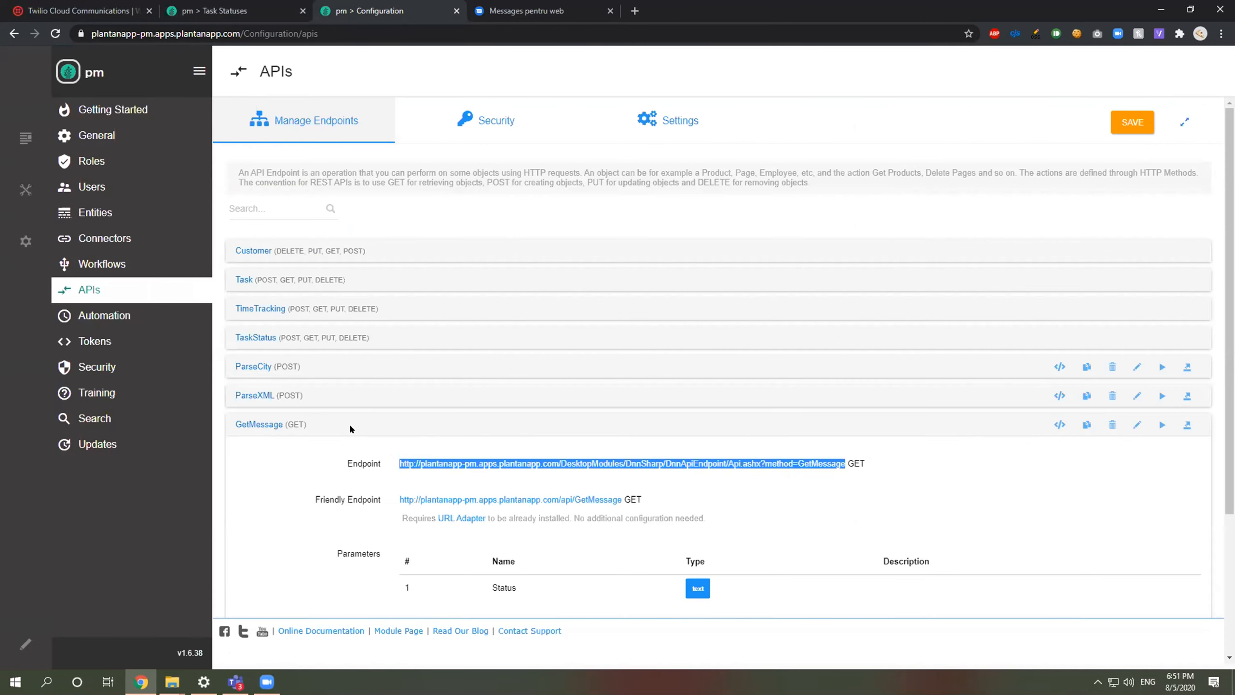
key("ctrl+shift+Tab")
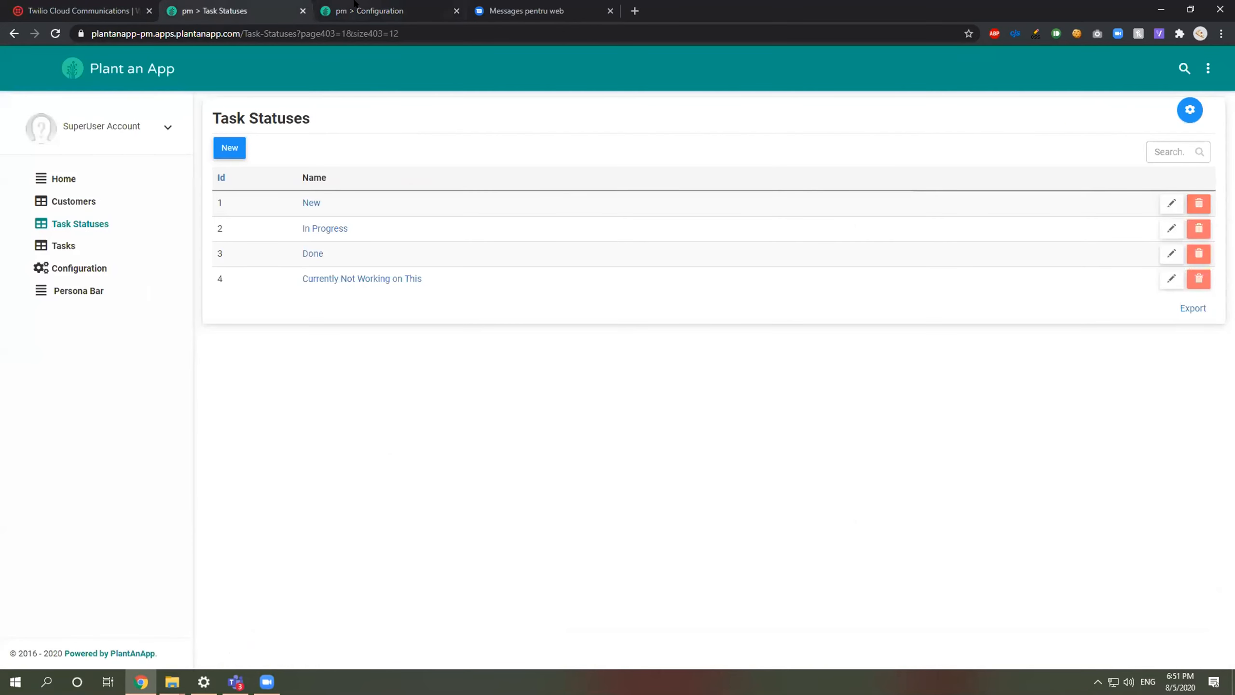
left_click(355, 6)
scroll(246, 390, "down", 1)
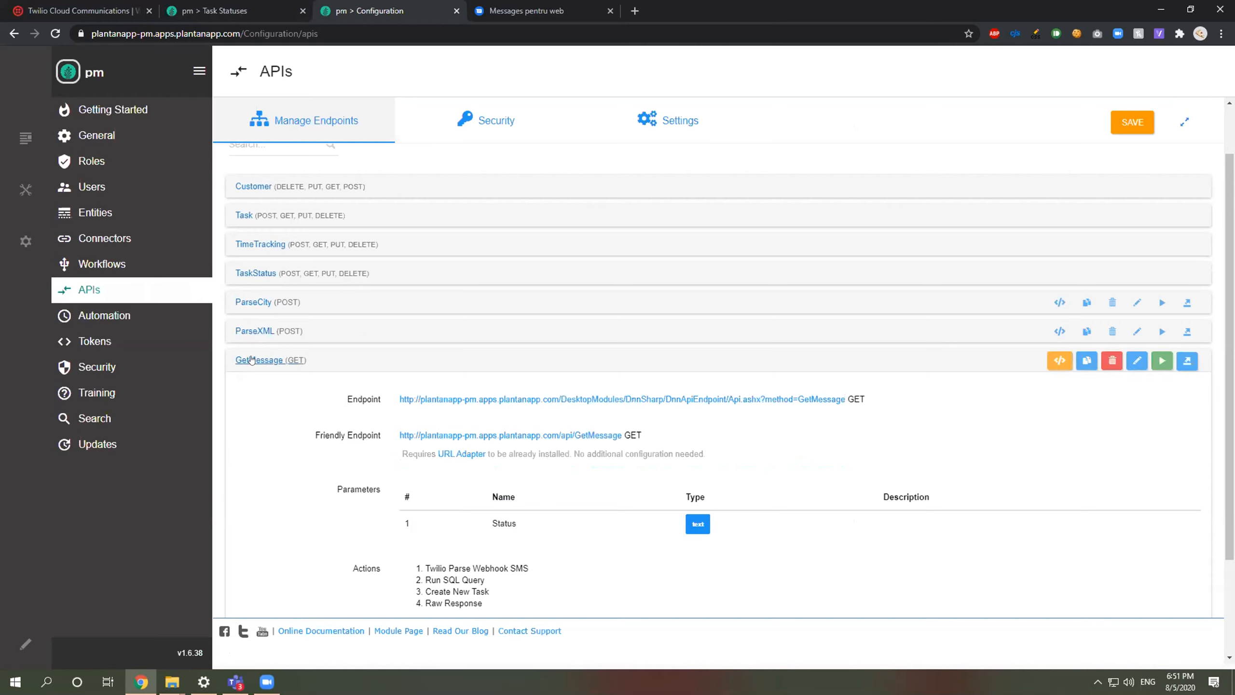
left_click(251, 360)
left_click(1127, 121)
left_click(1128, 121)
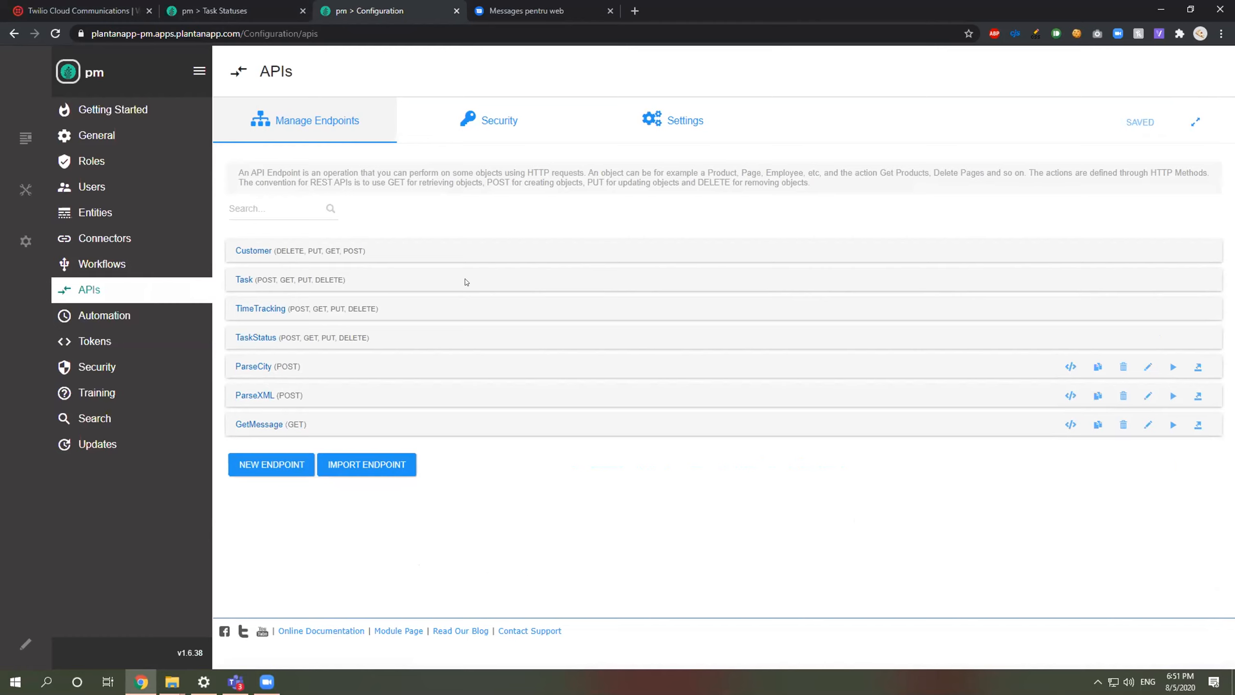
Step: Scroll the Town Creek number page back up to its Properties section
key("ctrl+1")
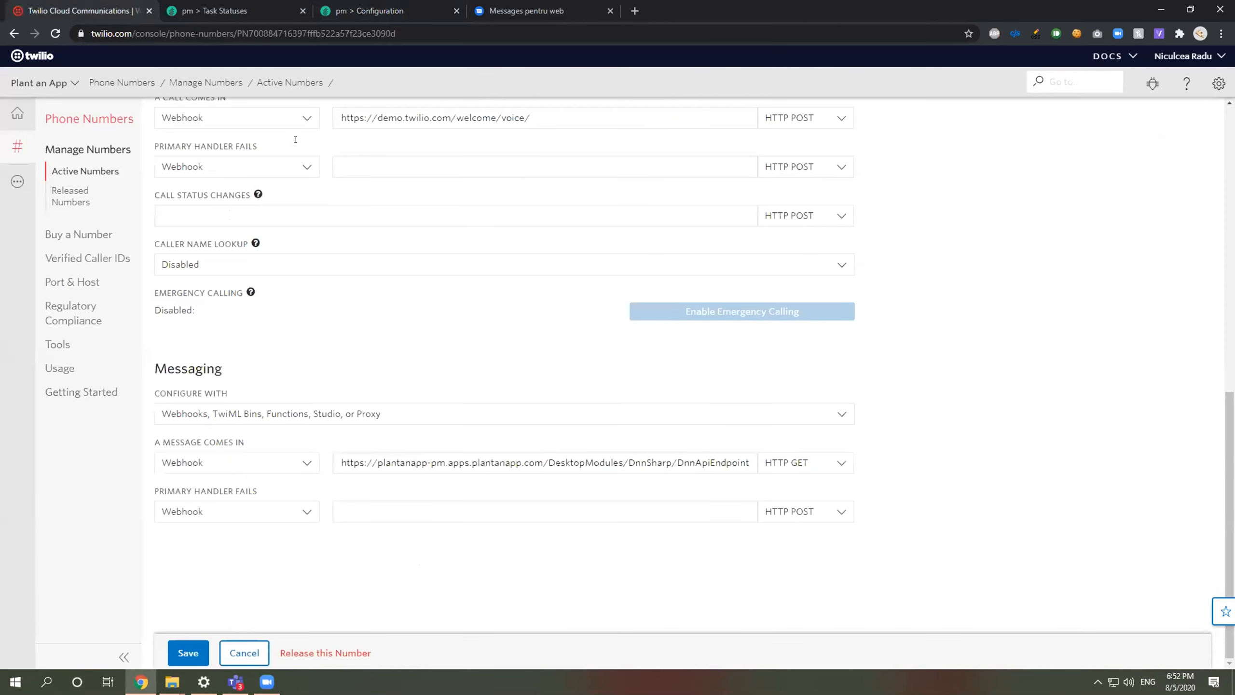
scroll(557, 349, "up", 8)
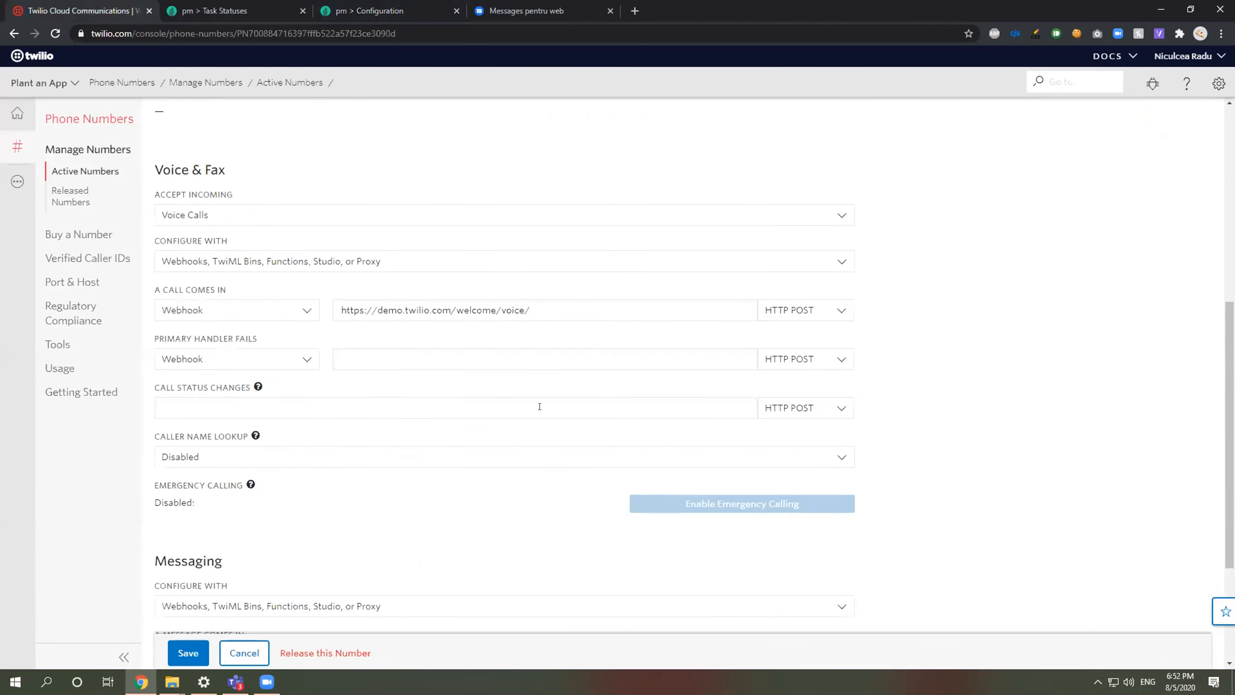
scroll(300, 171, "up", 5)
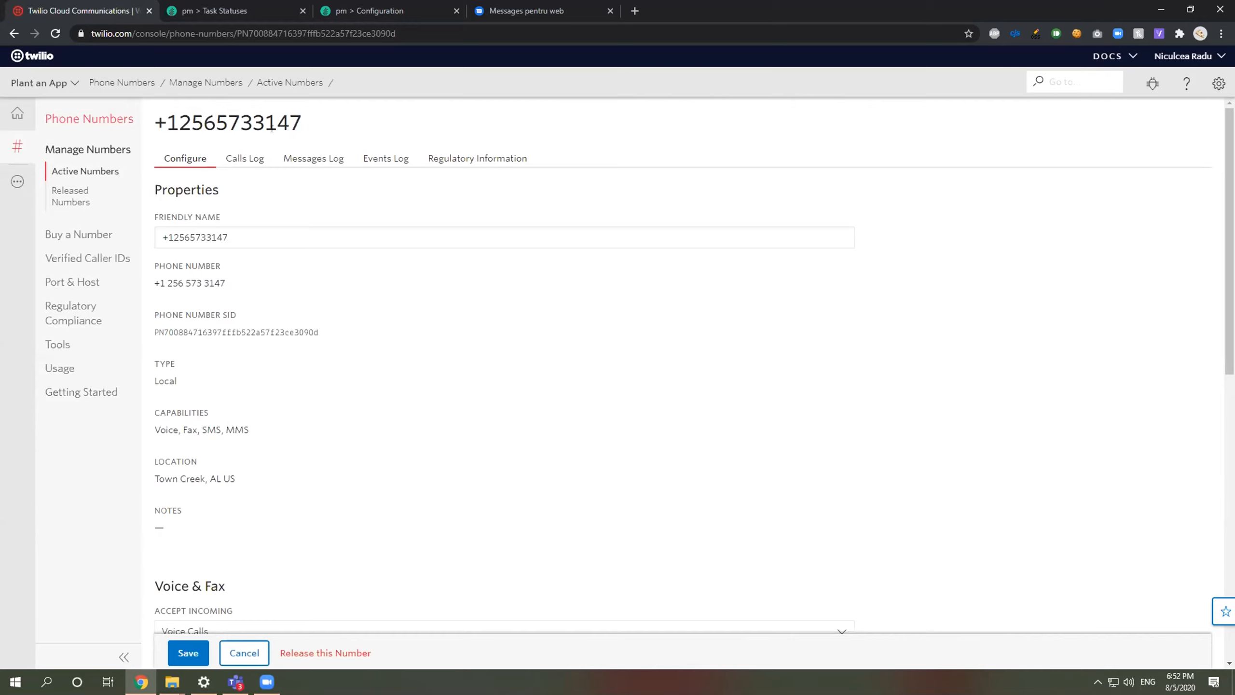
left_click(506, 4)
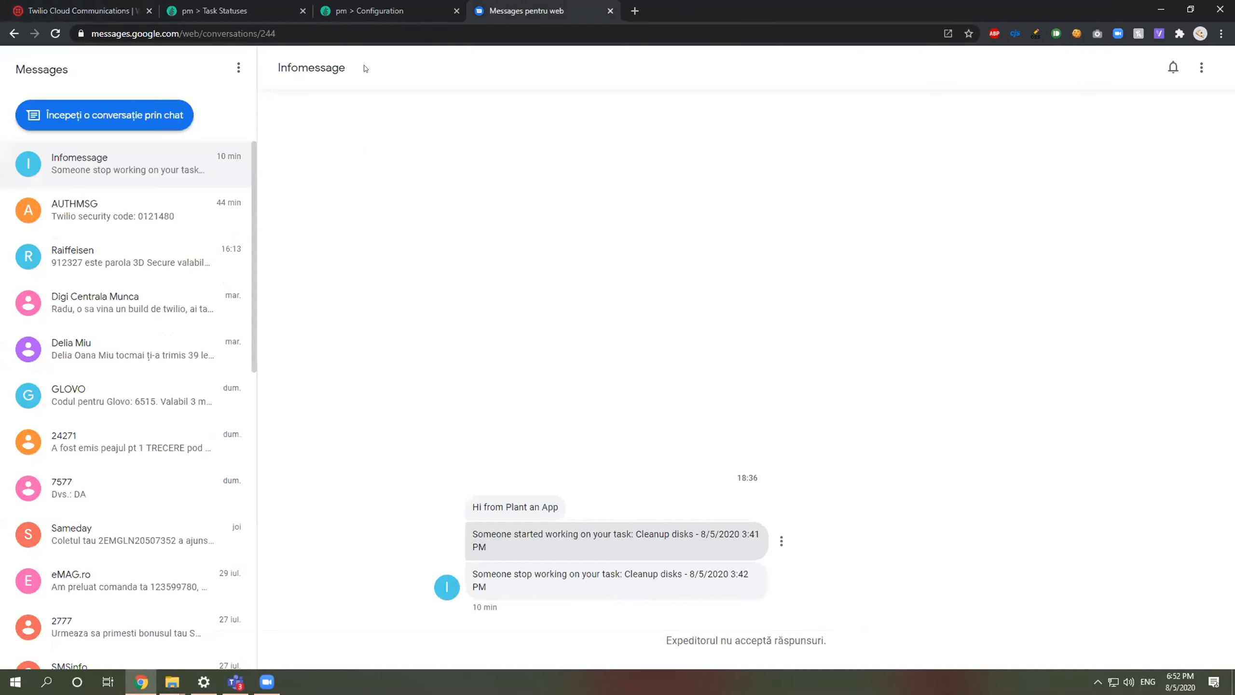
Step: Send 'Create a Contact Form for me' in a new chat to the copied Twilio number
left_click(184, 117)
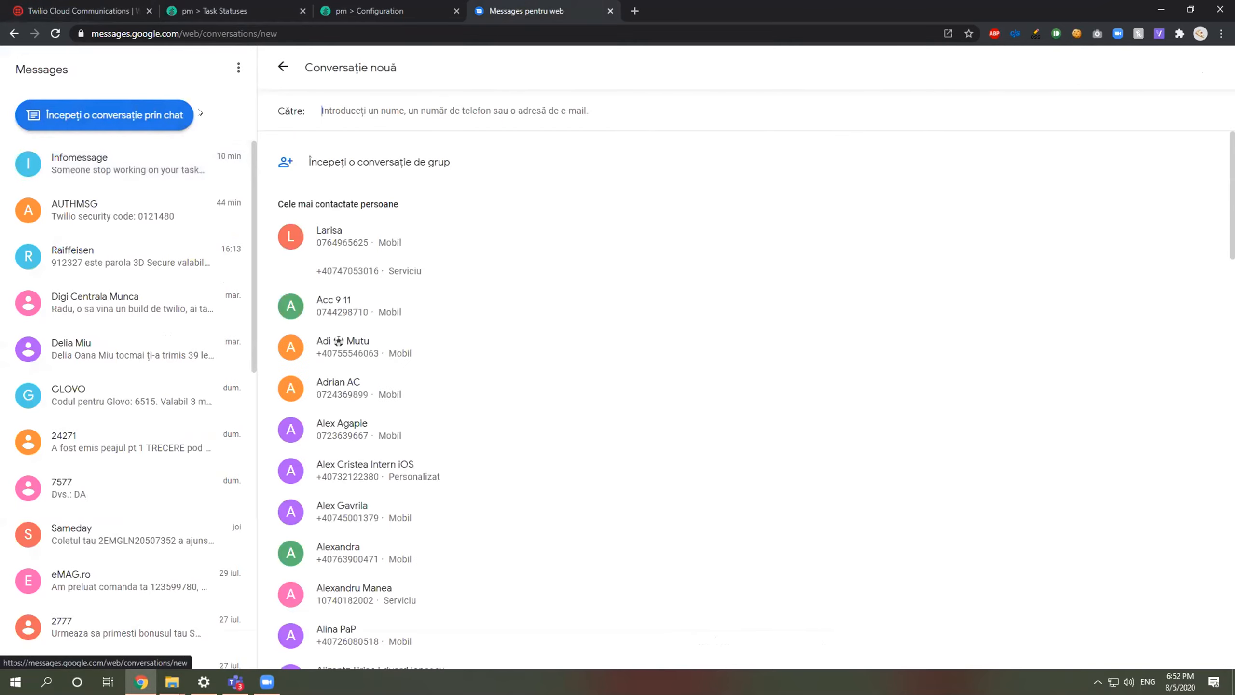
left_click(117, 6)
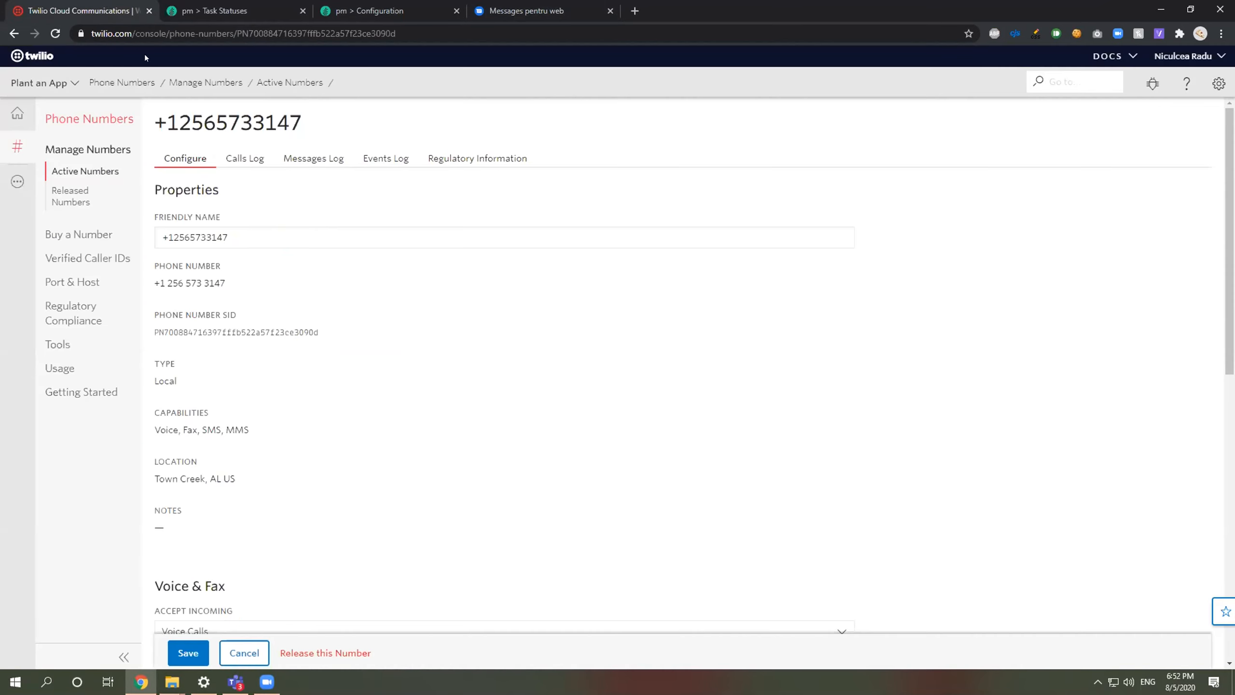
triple_click(183, 128)
key("ctrl+c")
key("ctrl+shift+Tab")
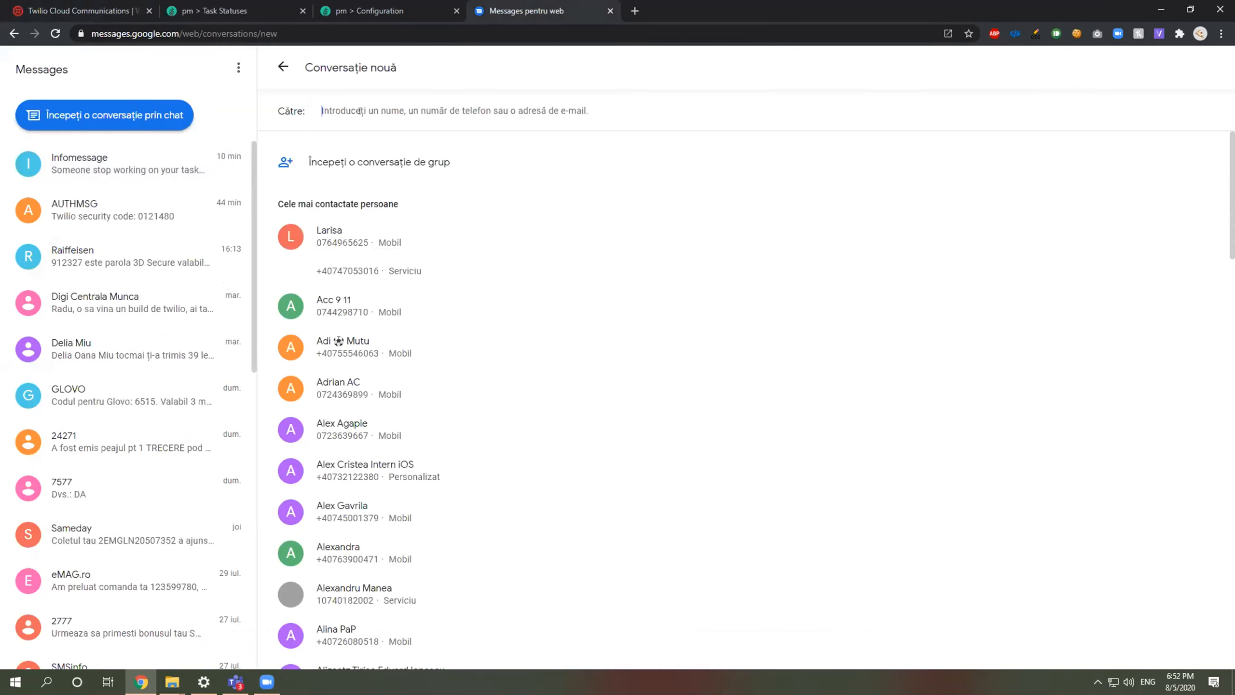
key("ctrl+v")
left_click(436, 166)
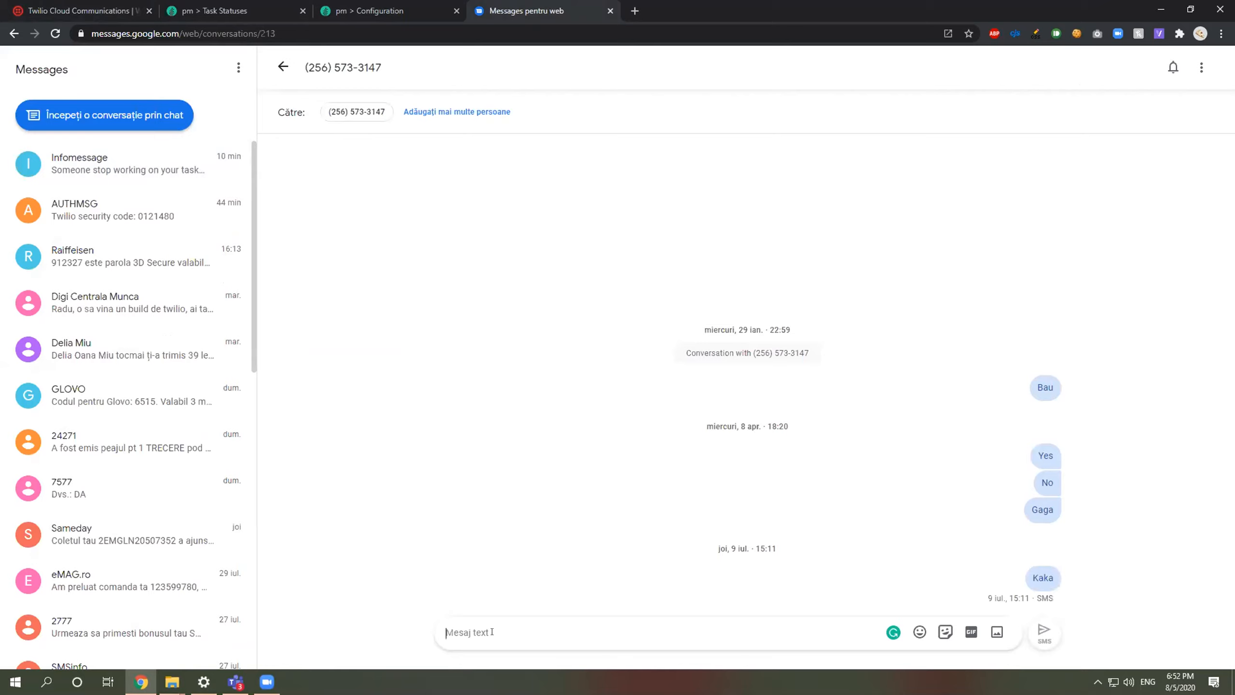
type("Create a Contact Form for me")
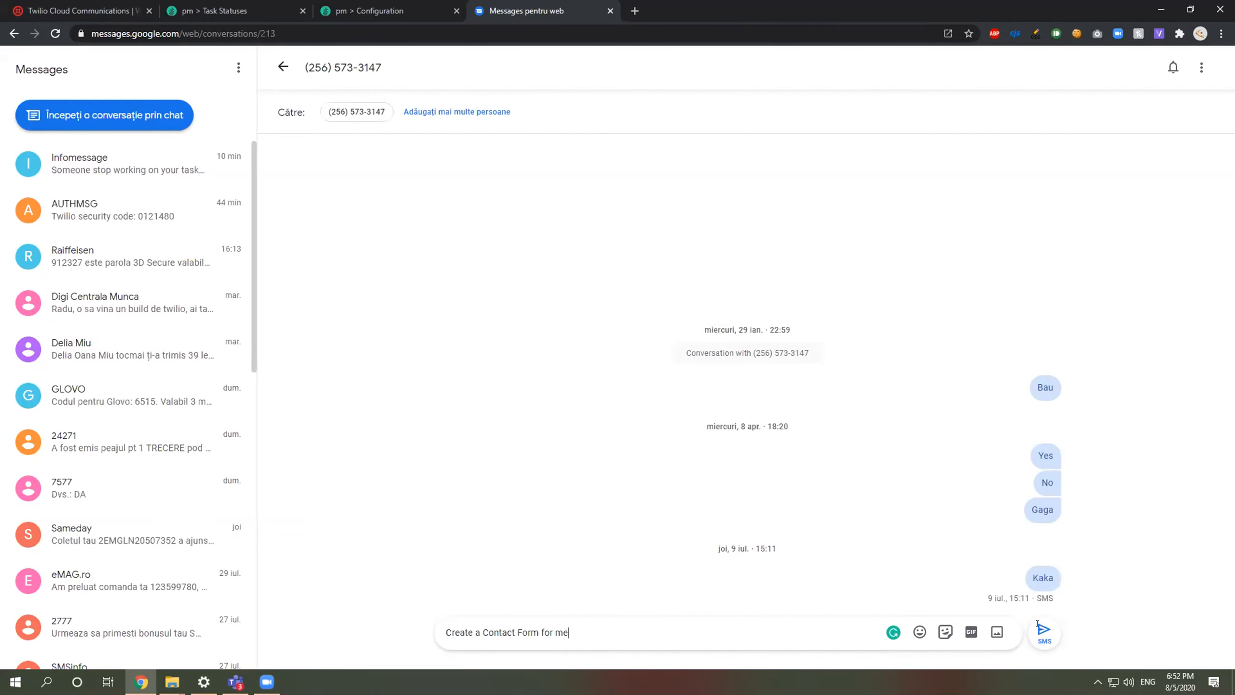
key("Return")
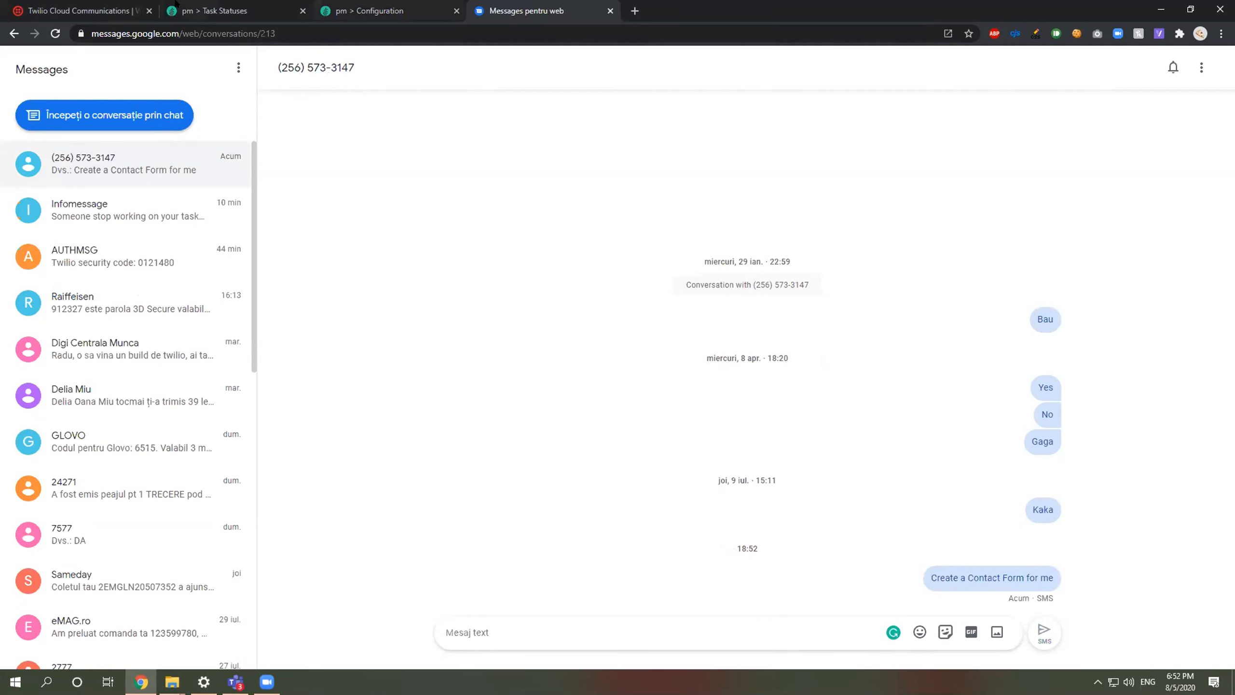
left_click(241, 3)
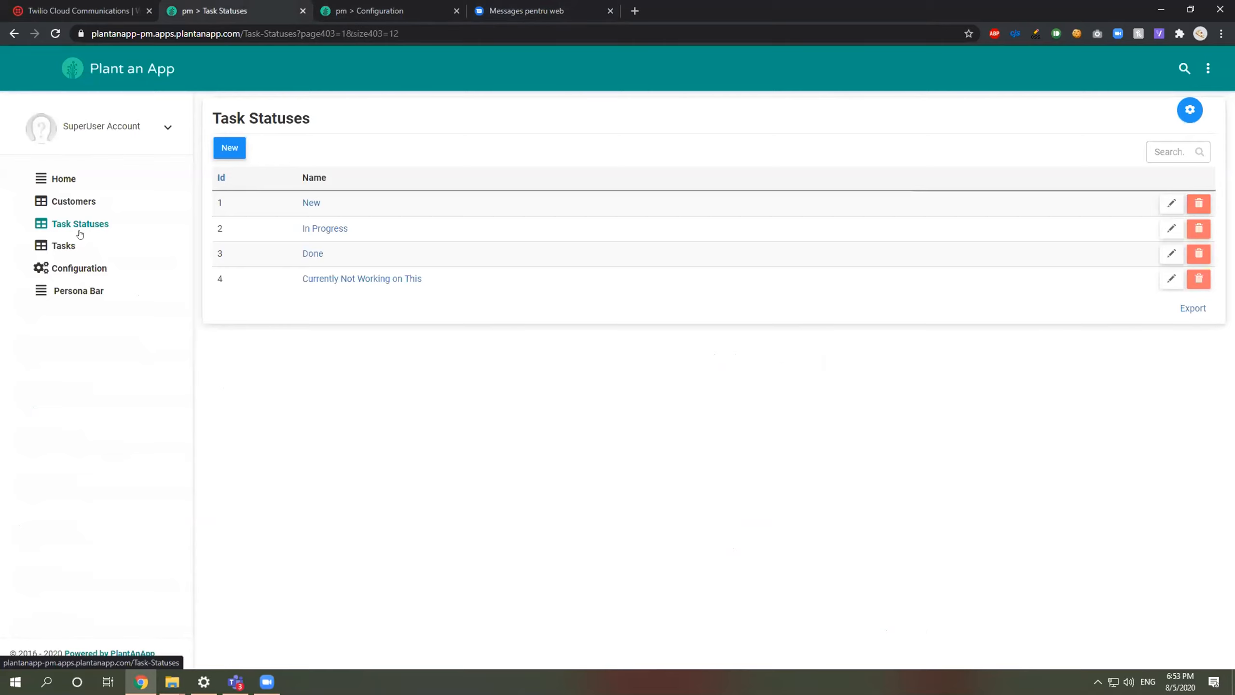
Step: Check the Tasks list, then open Admin Logs from the Persona Bar's Manage menu
left_click(68, 246)
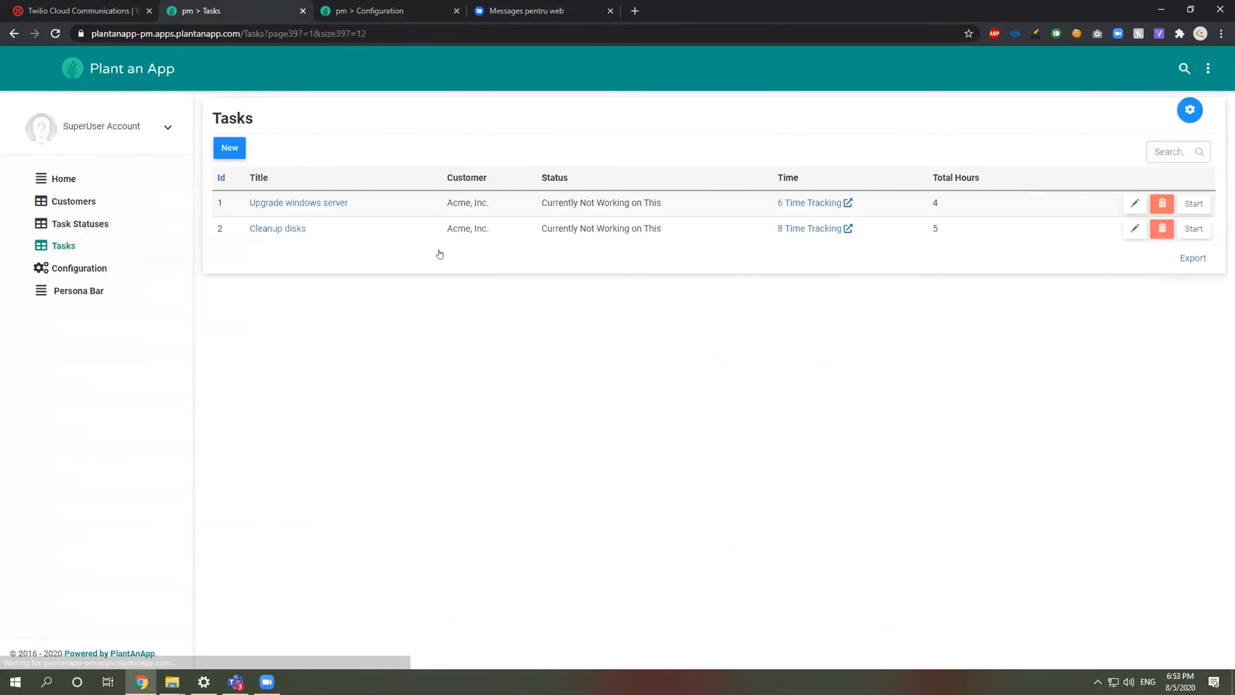
left_click(68, 291)
mouse_move(26, 190)
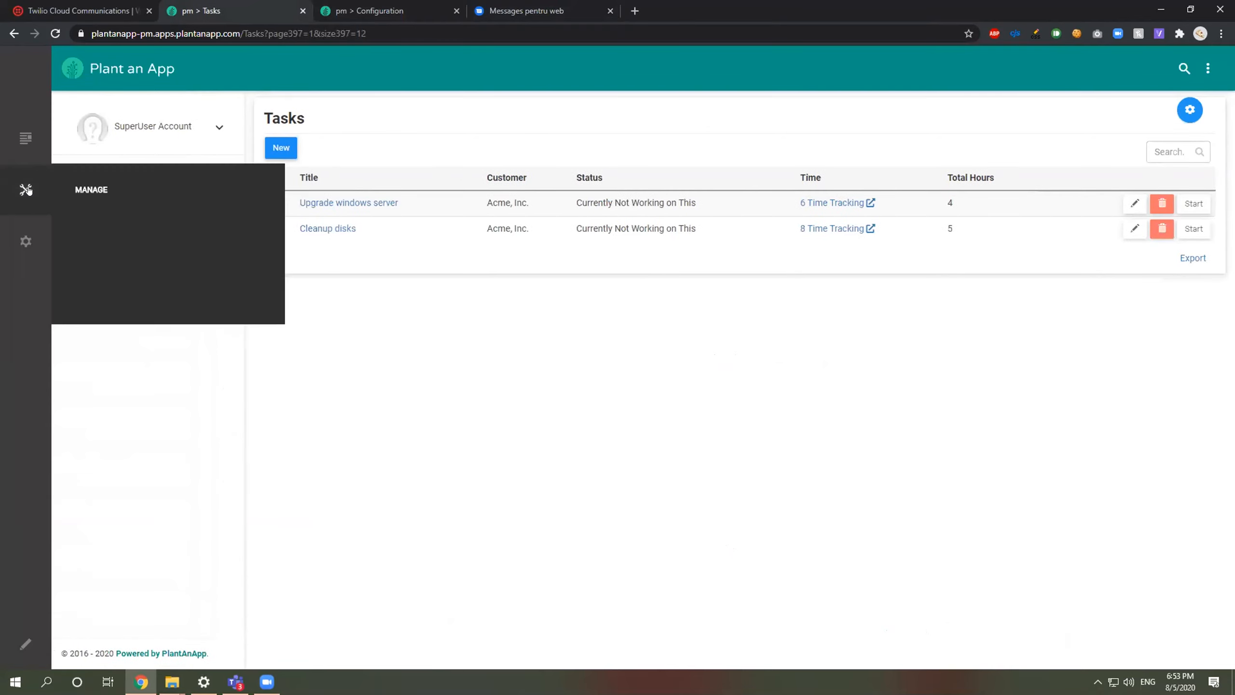
left_click(205, 261)
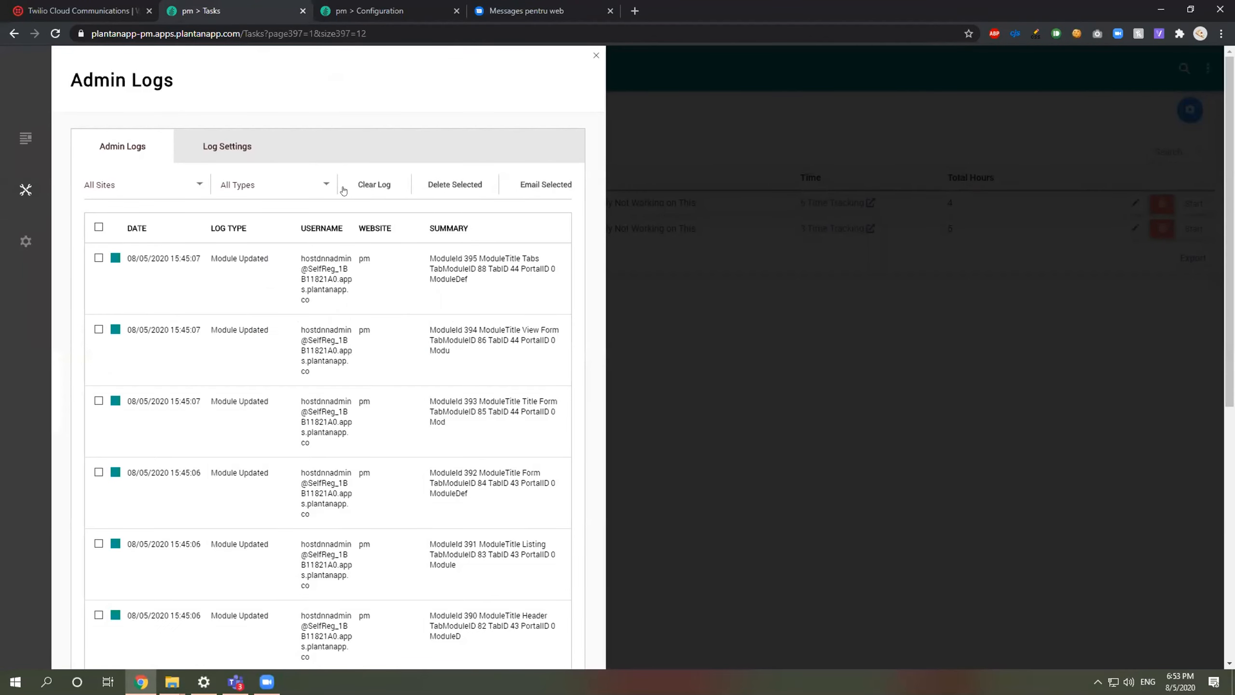
left_click(204, 149)
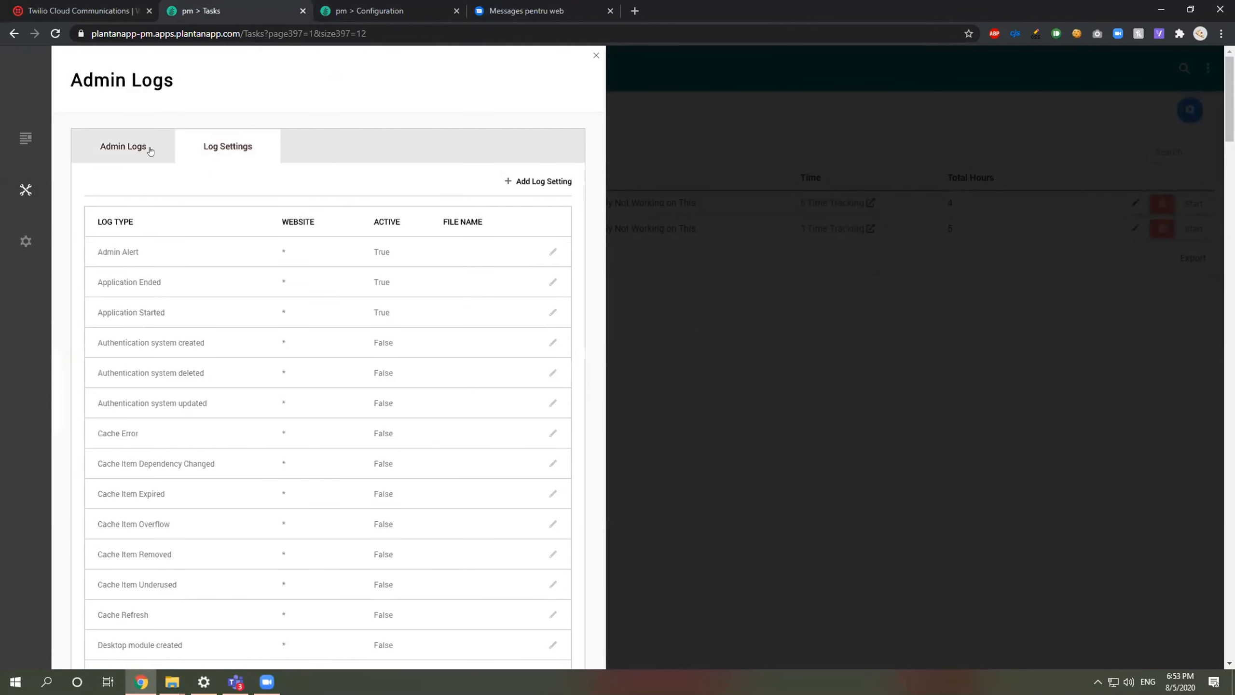
left_click(150, 151)
left_click(828, 324)
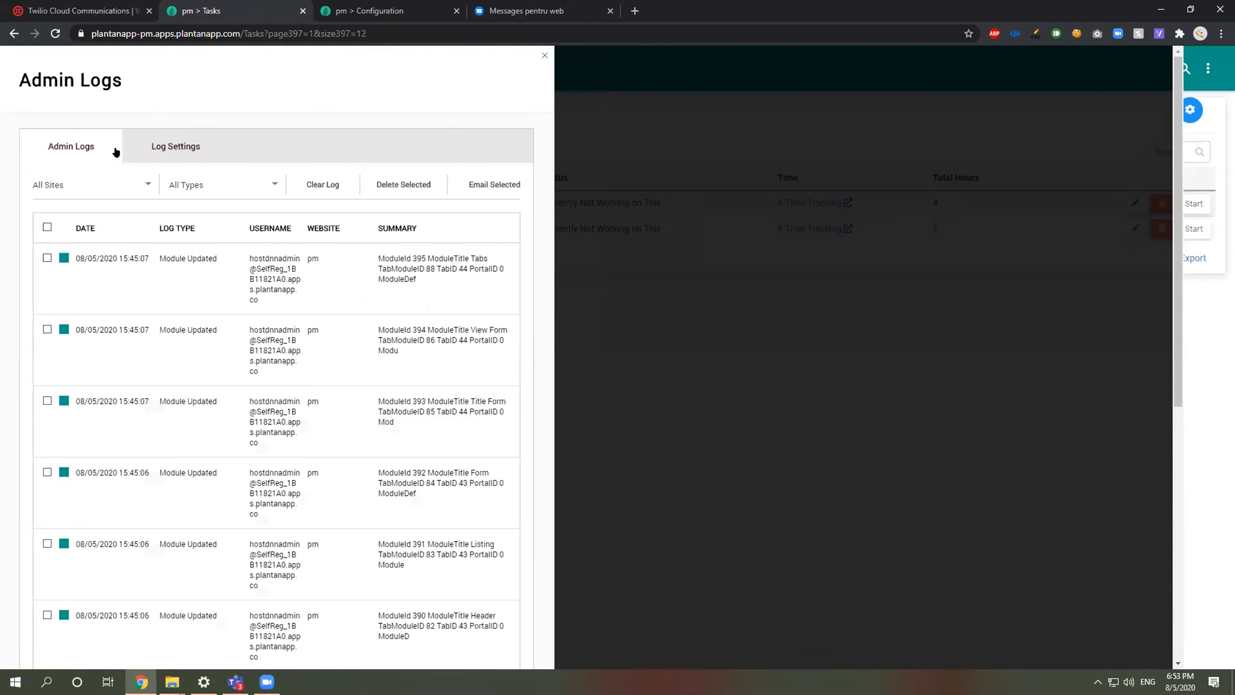
left_click(141, 149)
left_click(97, 143)
Step: Expand and collapse the first General Exception entry, then close the admin logs
scroll(238, 345, "down", 9)
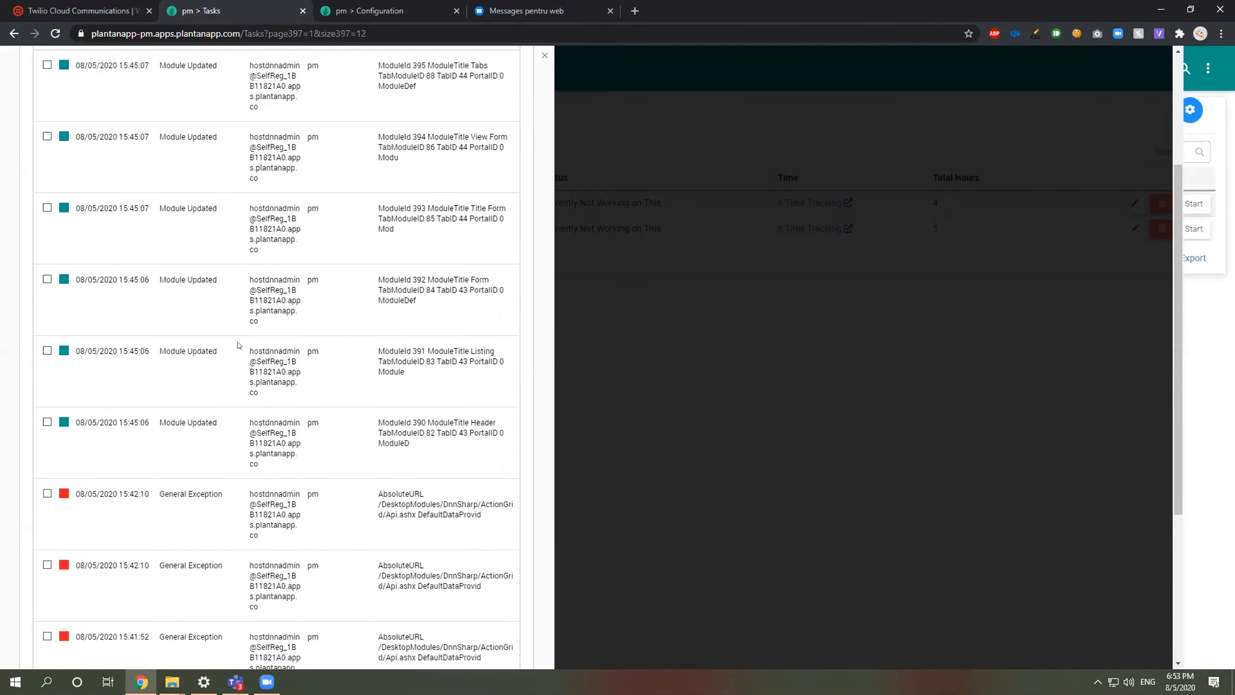
left_click(220, 243)
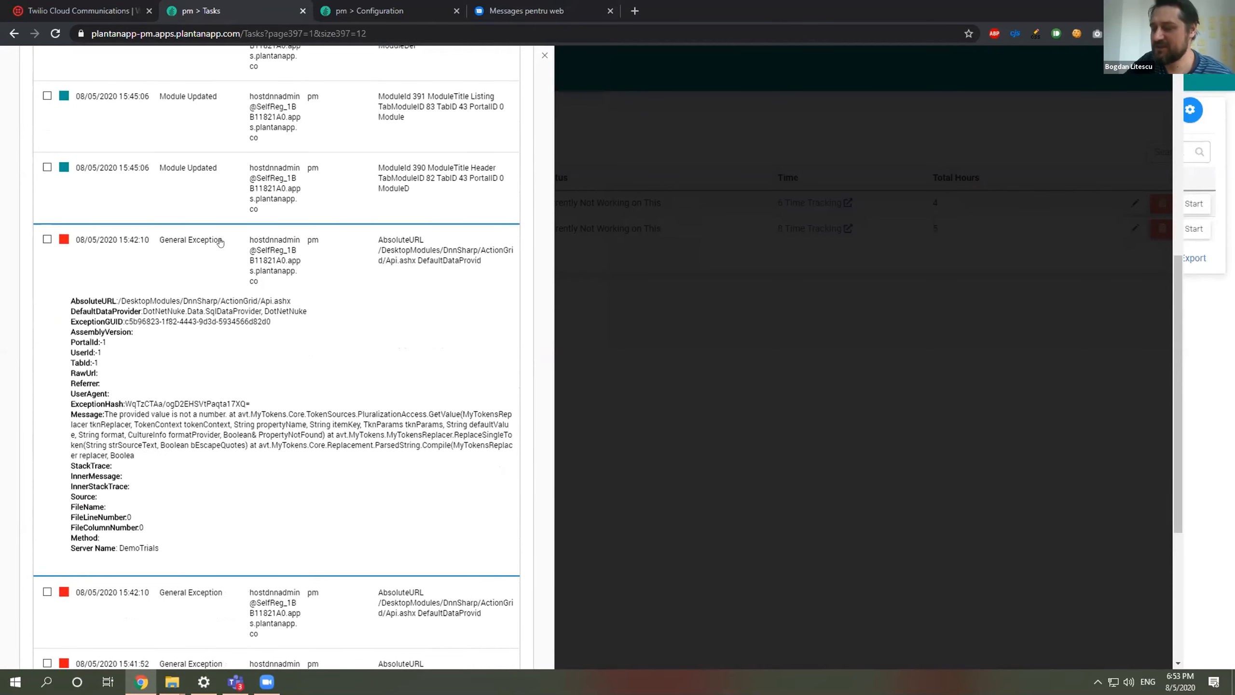
left_click(220, 242)
left_click(545, 54)
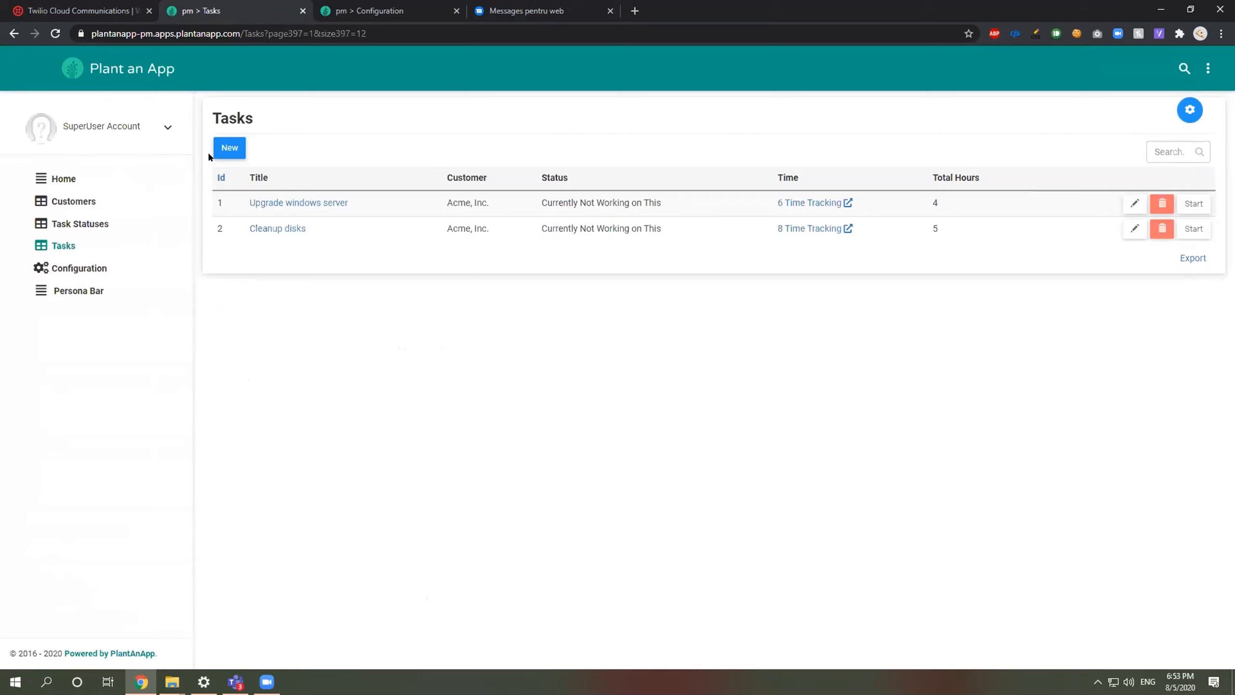
Step: Open the Town Creek number's Messages Log and inspect the latest message's details
key("ctrl+shift+Tab")
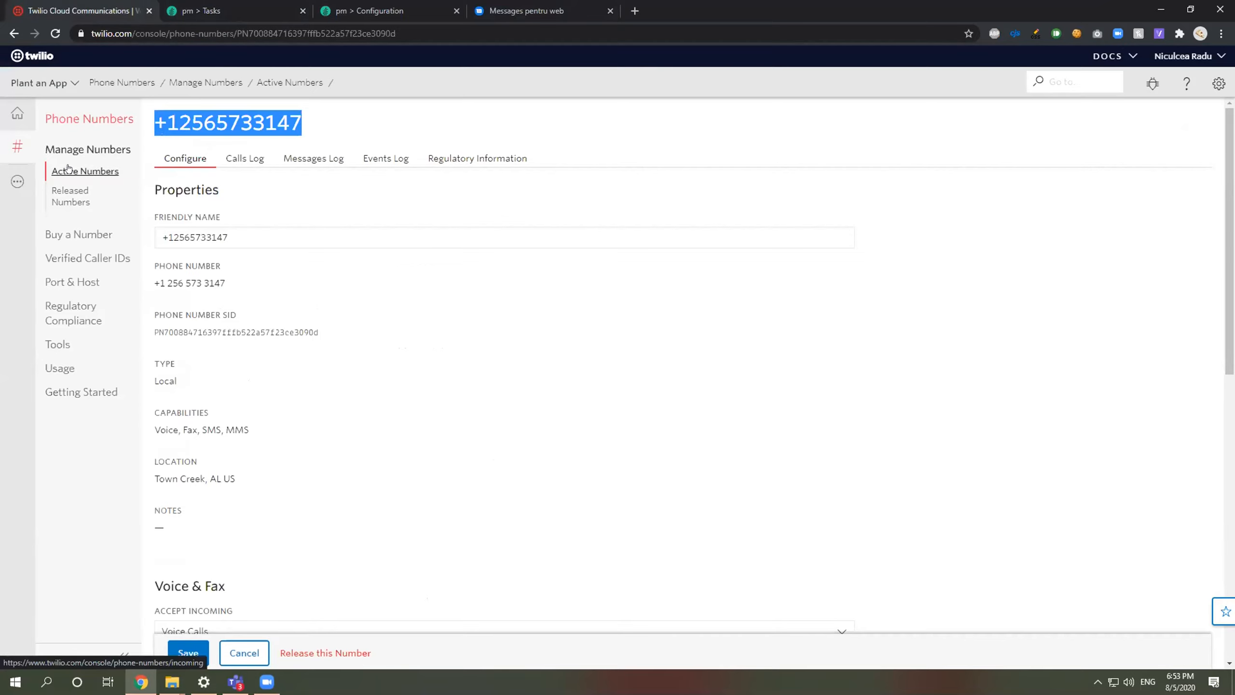
left_click(81, 149)
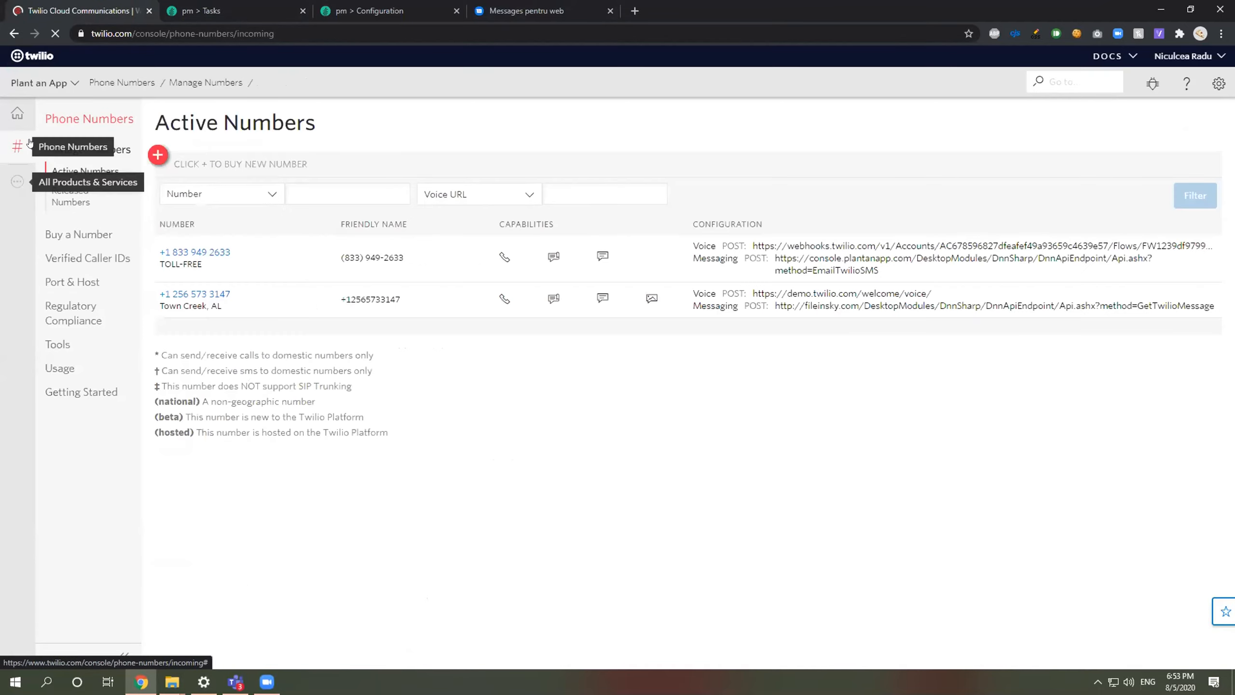
left_click(212, 294)
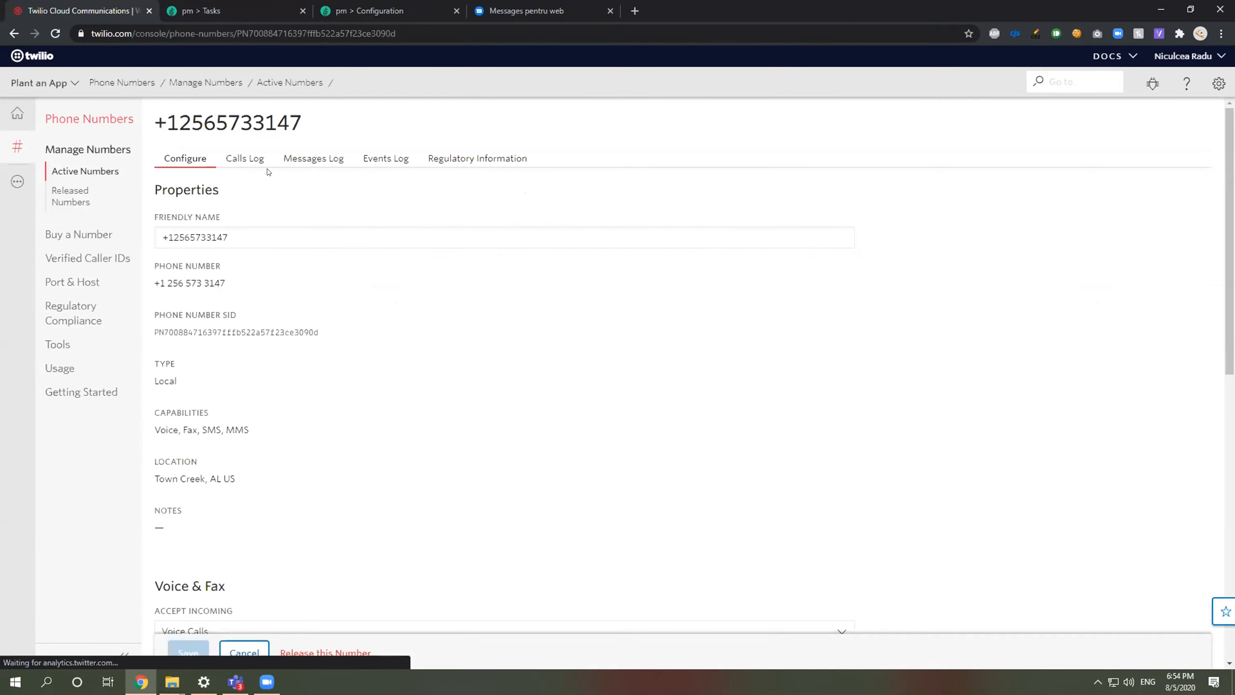
left_click(290, 161)
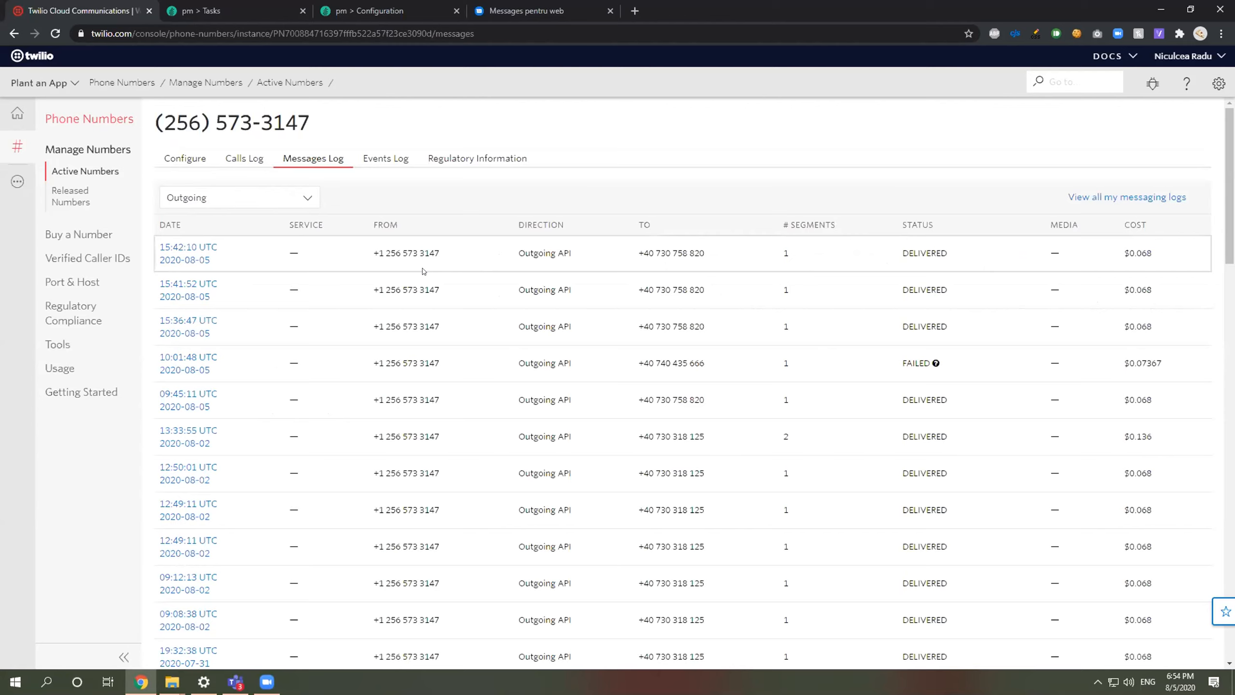
mouse_move(301, 251)
left_click(191, 251)
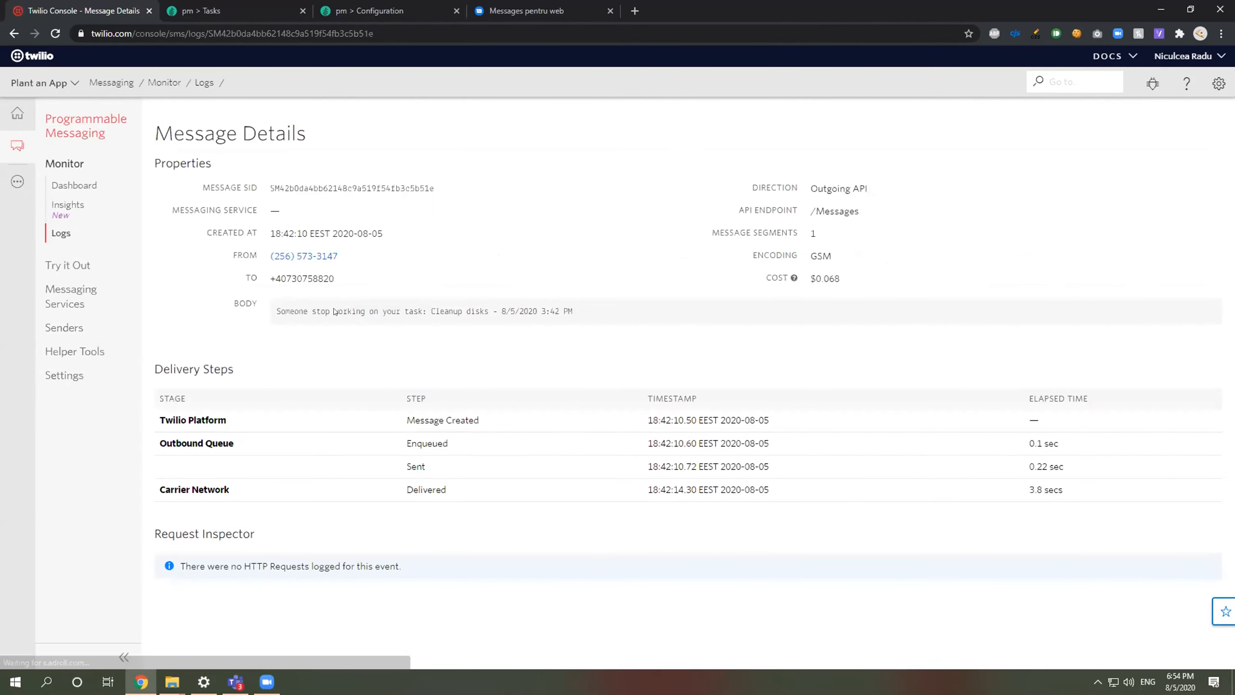
left_click(55, 34)
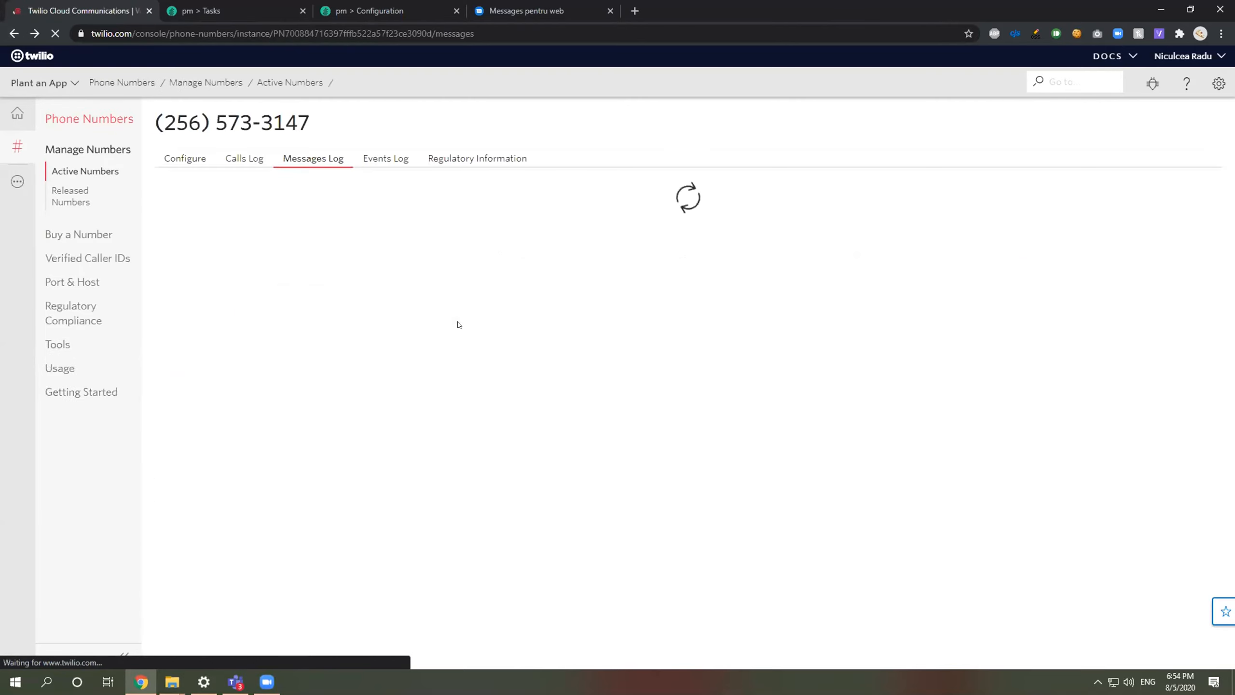
mouse_move(459, 325)
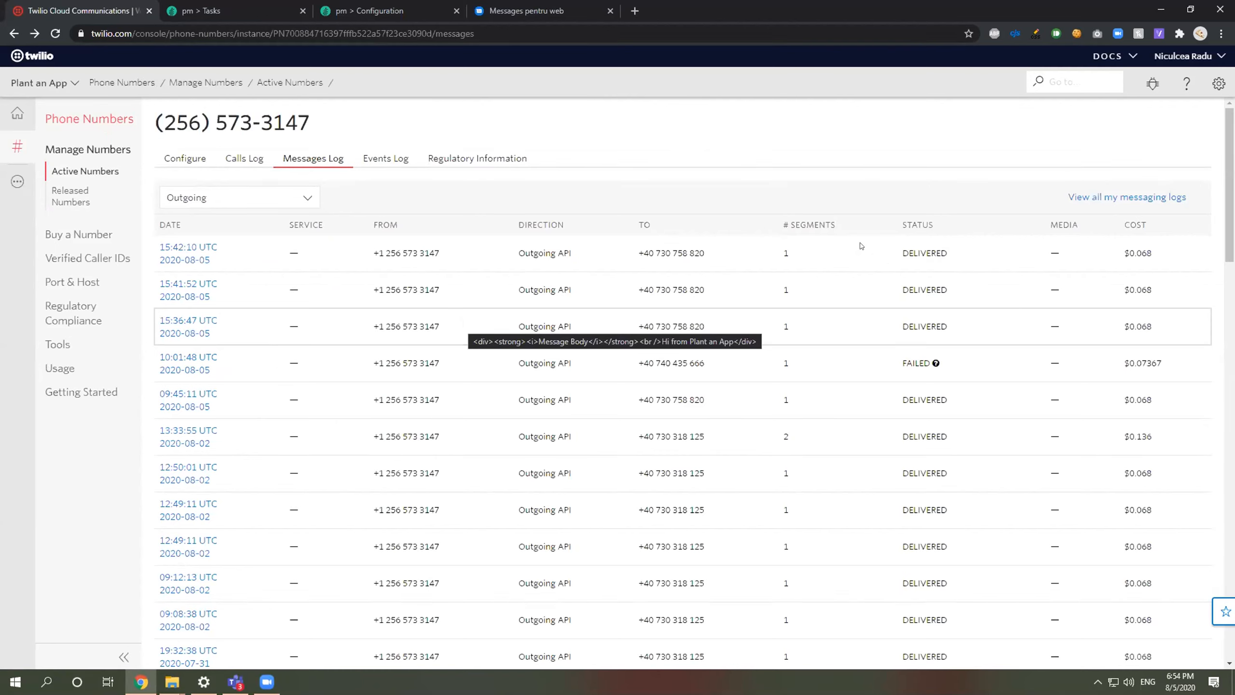
mouse_move(875, 291)
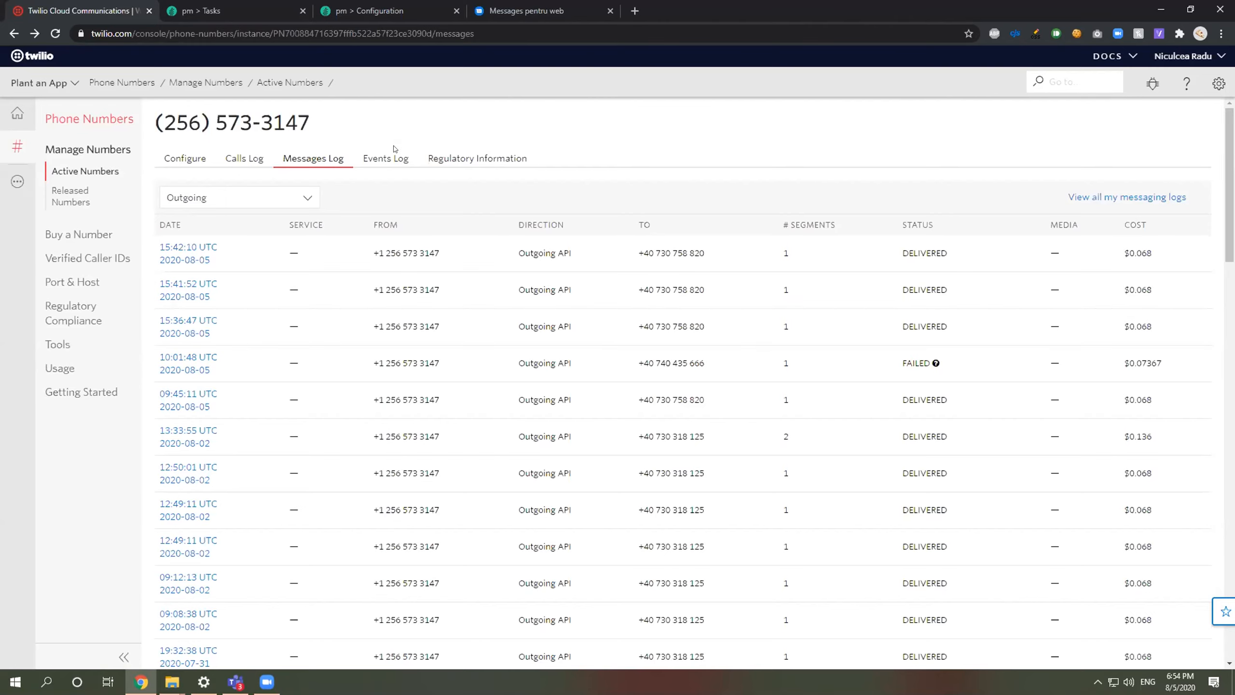
Step: Check the number's Events Log, return to Messages Log, then go back to Plant an App's APIs page
left_click(389, 158)
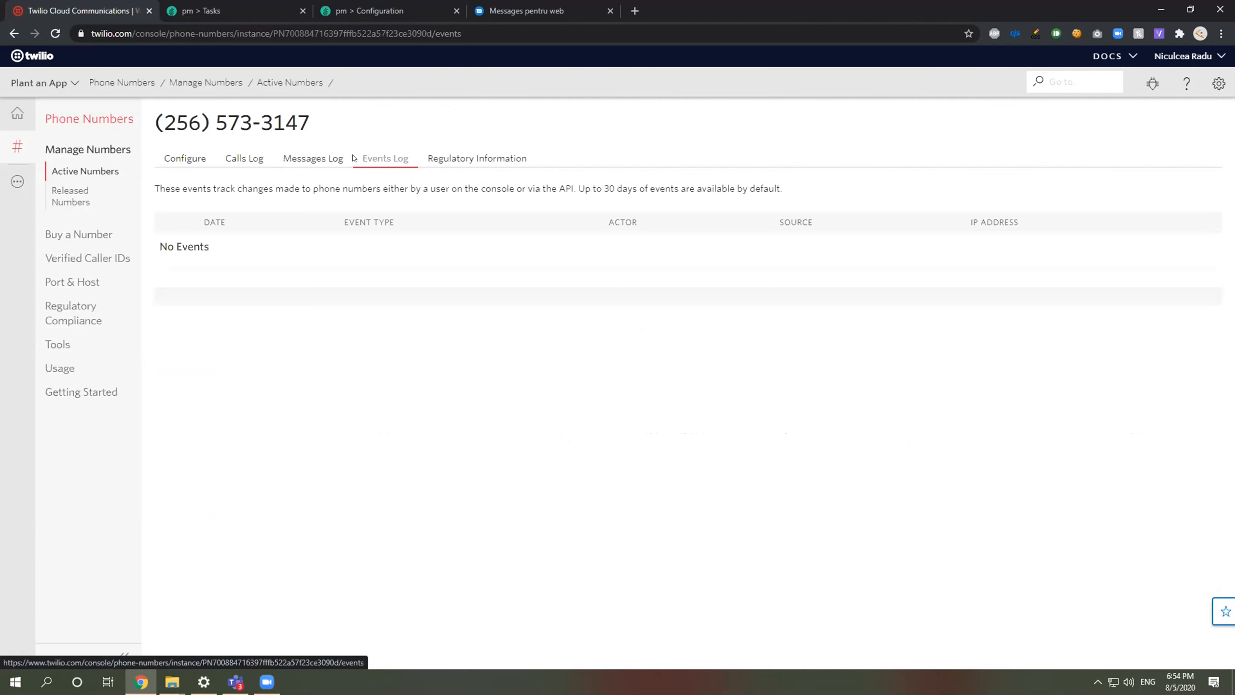
left_click(315, 160)
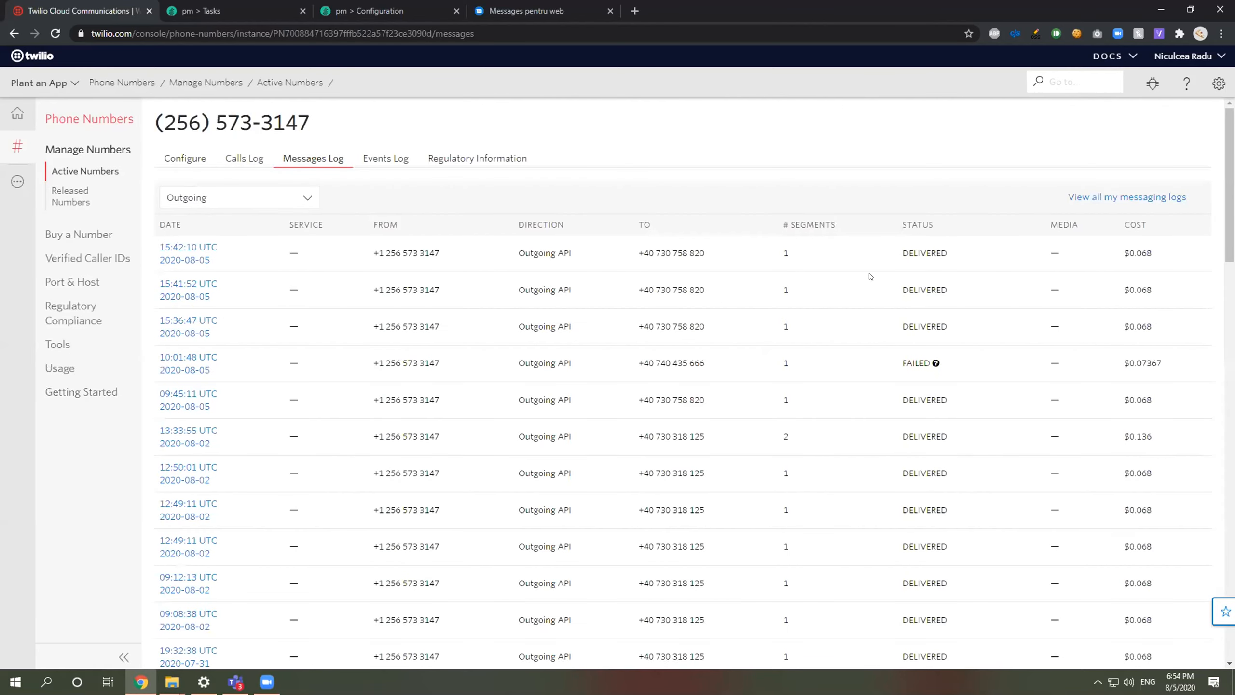
left_click(250, 6)
left_click(361, 5)
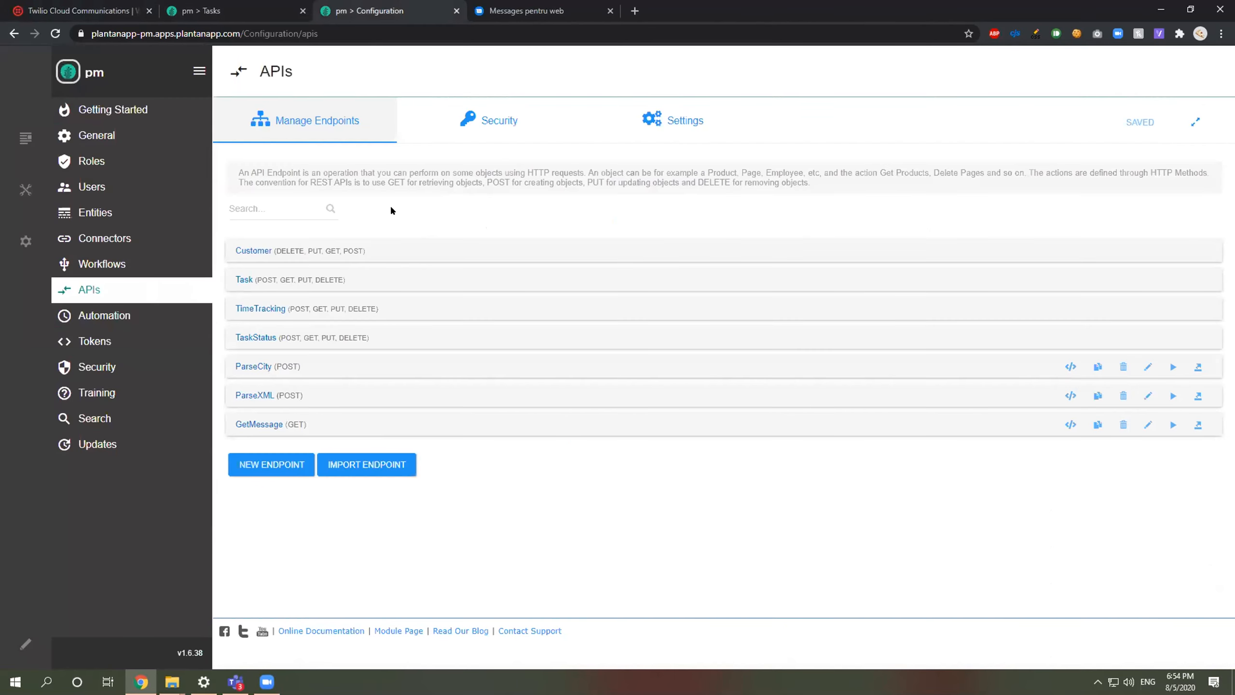
Step: Edit the GetMessage endpoint and delete a mistakenly added Load Users from SQL action
left_click(294, 425)
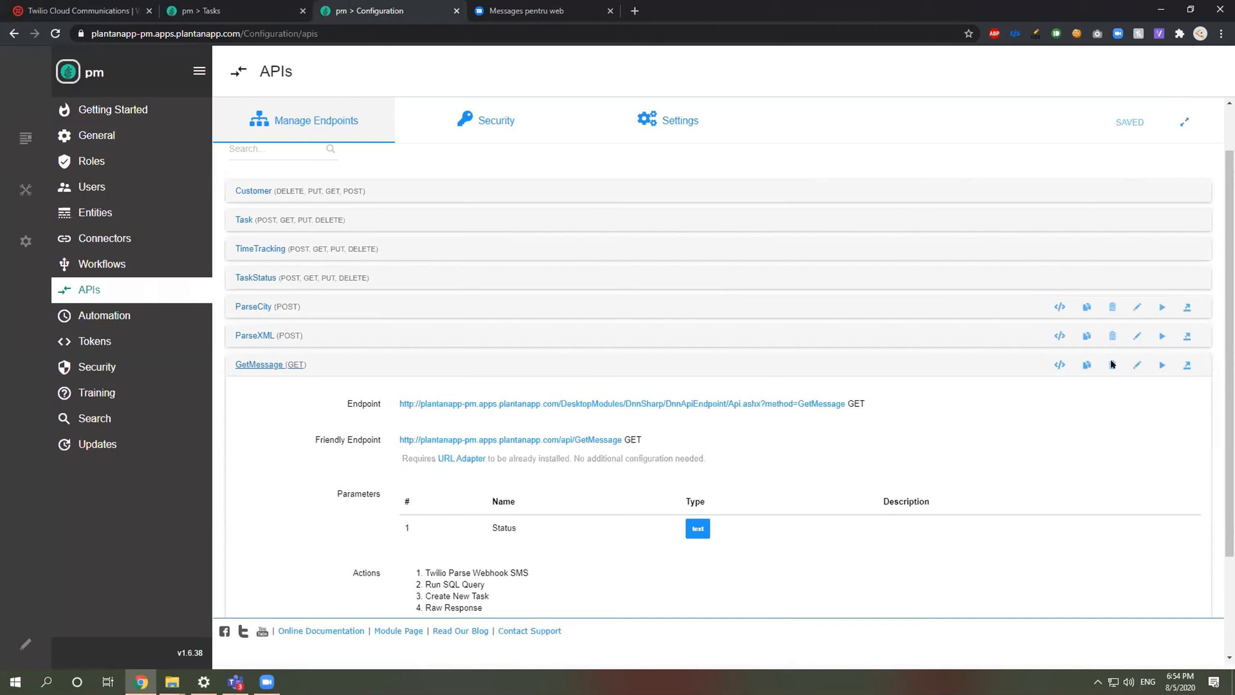
scroll(1050, 237, "down", 4)
left_click(1137, 232)
scroll(340, 212, "down", 10)
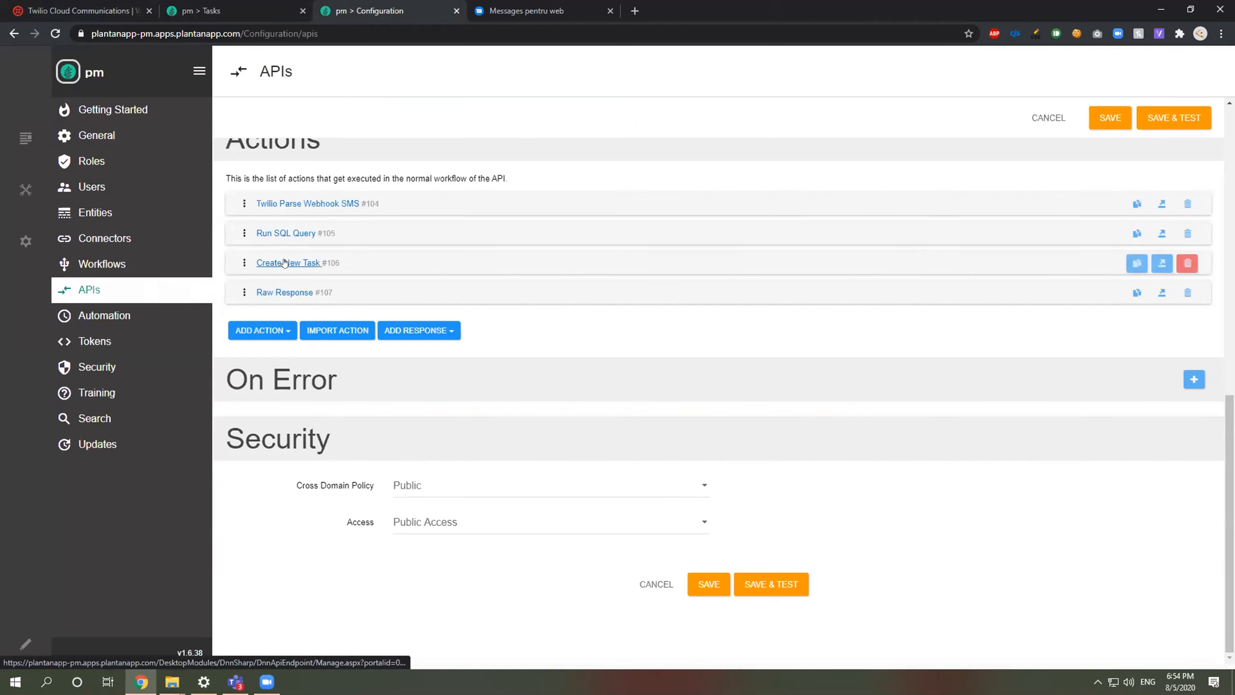
scroll(310, 313, "up", 1)
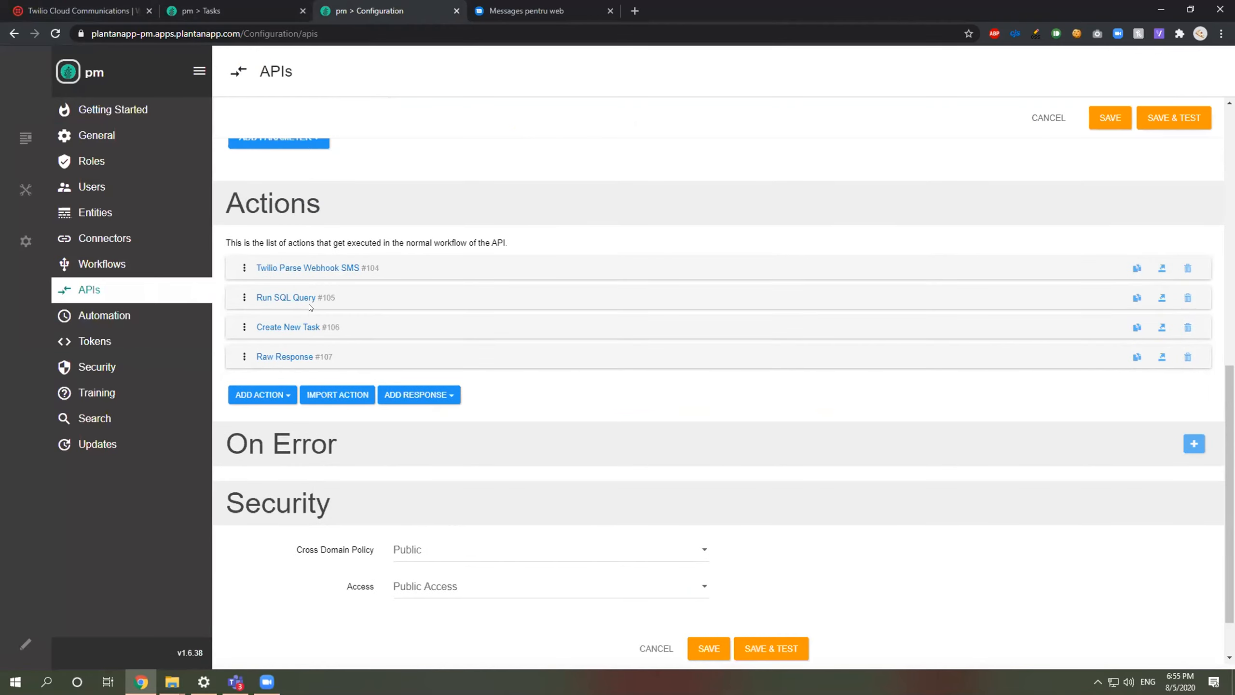
left_click(274, 394)
type("load")
left_click(280, 458)
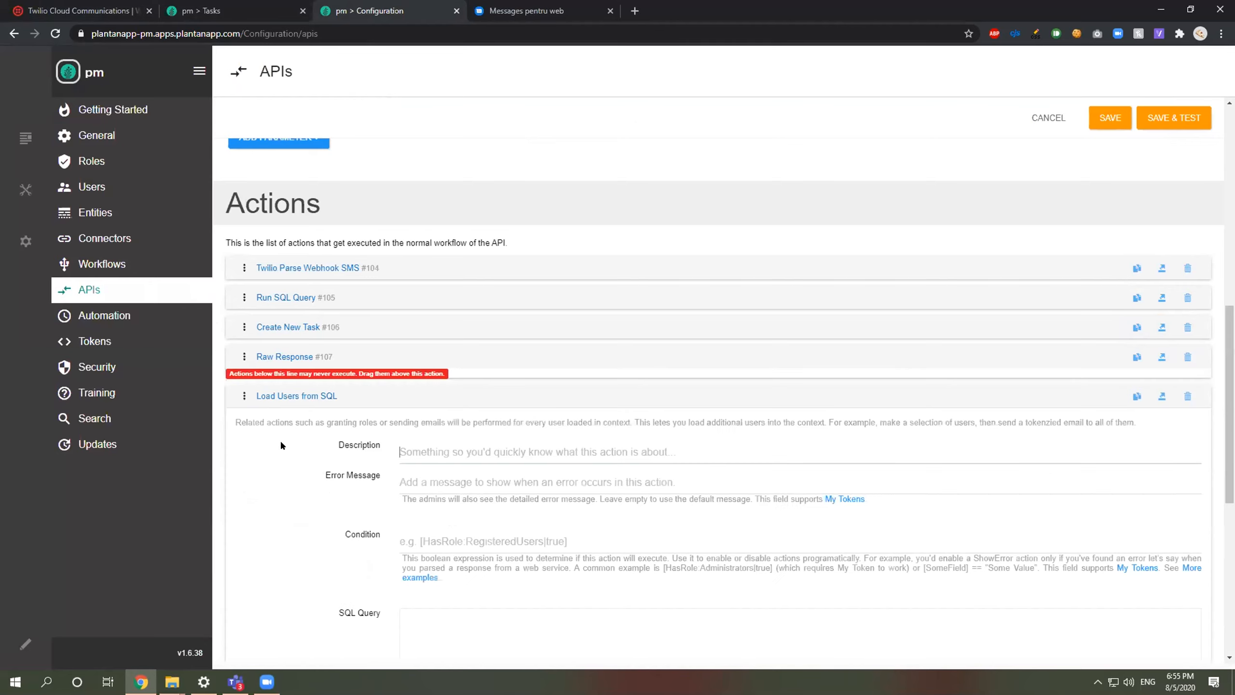
left_click(310, 397)
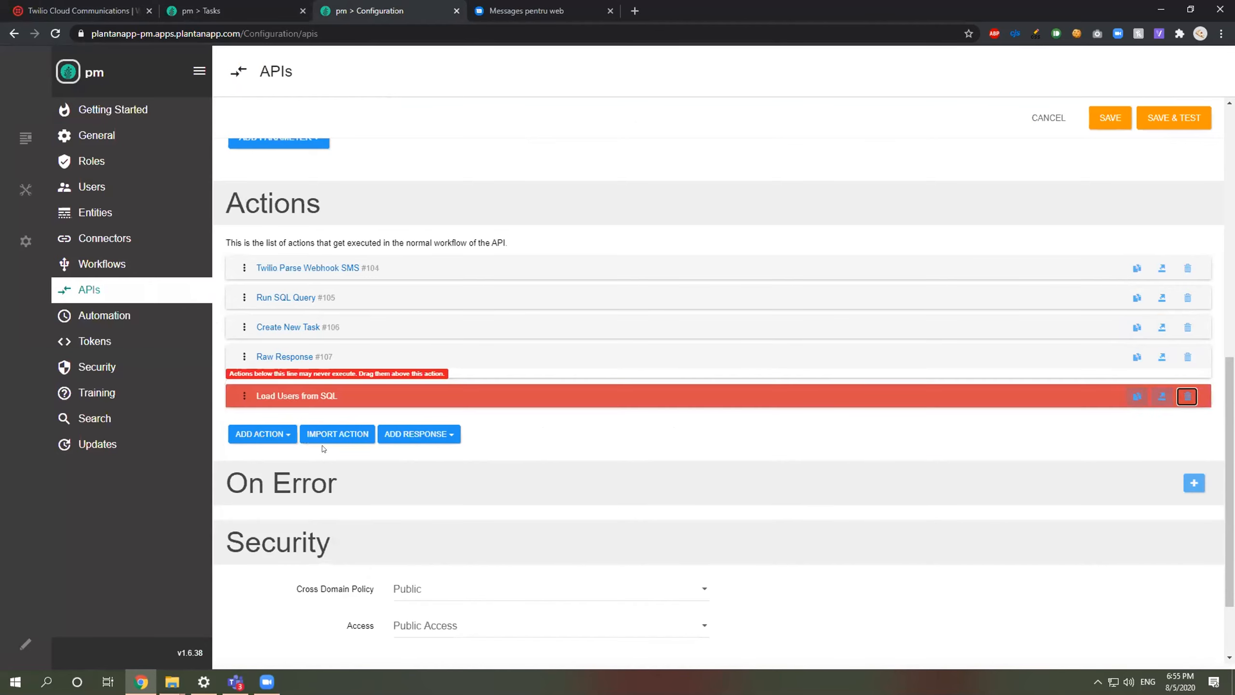
Step: Add a Load User action and drag it to the top of the Actions list
left_click(263, 434)
type("load")
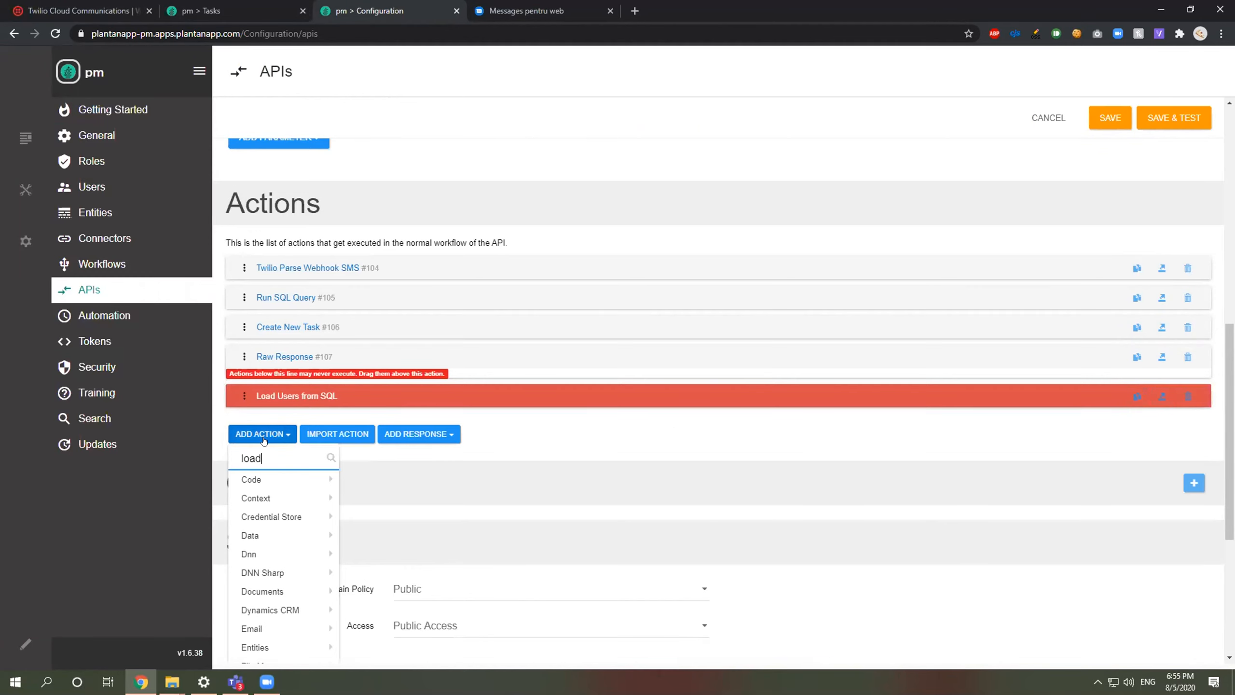
left_click(302, 586)
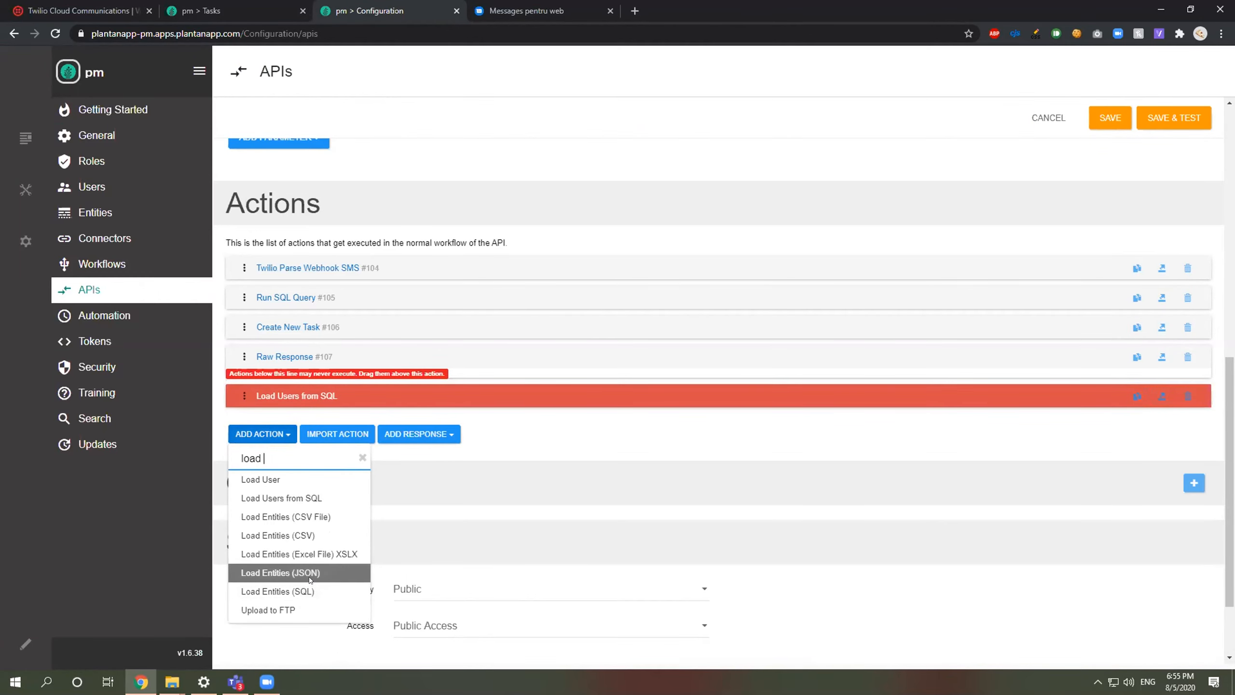
left_click(272, 479)
left_click_drag(244, 425, 261, 264)
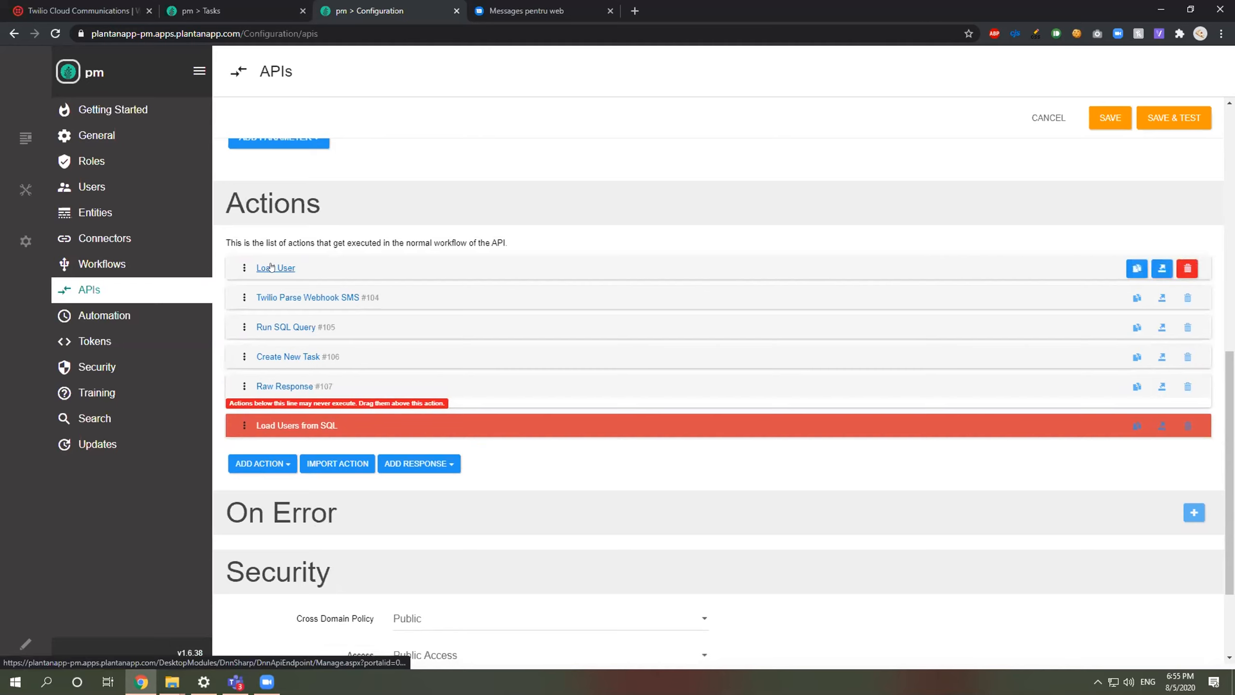
left_click(263, 265)
Step: Enter 1 as the Load User action's User Identifier and save the GetMessage endpoint
left_click(470, 491)
type("1")
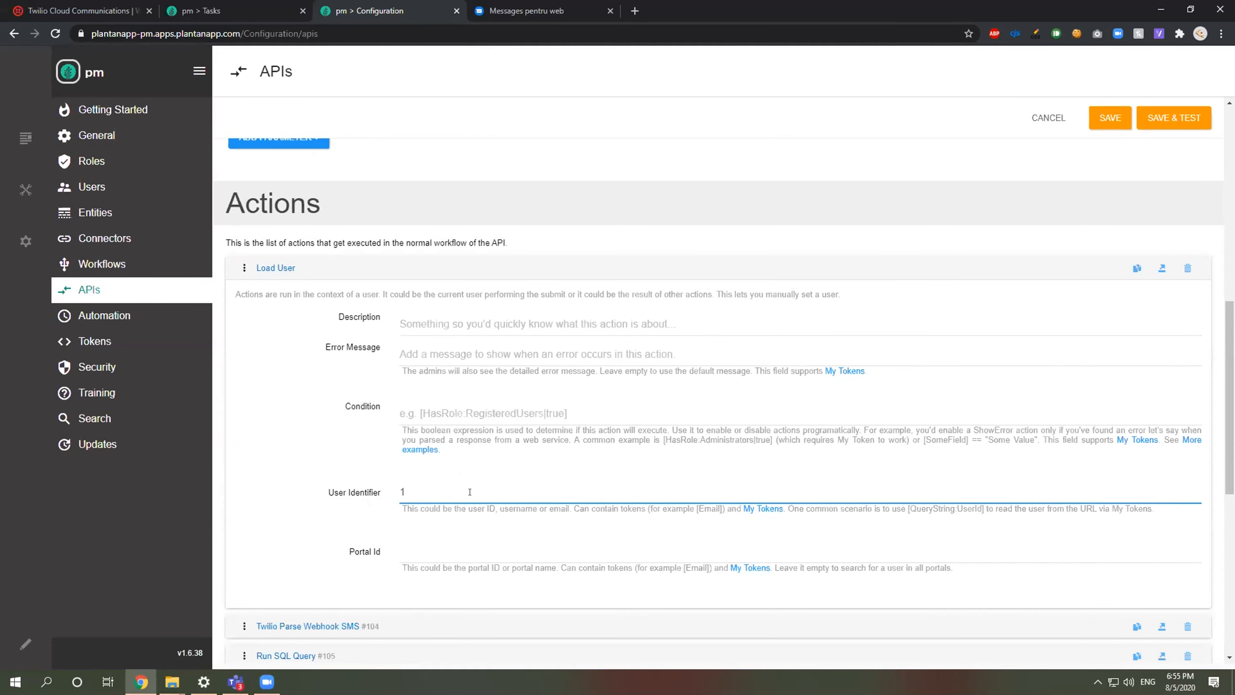
left_click(282, 269)
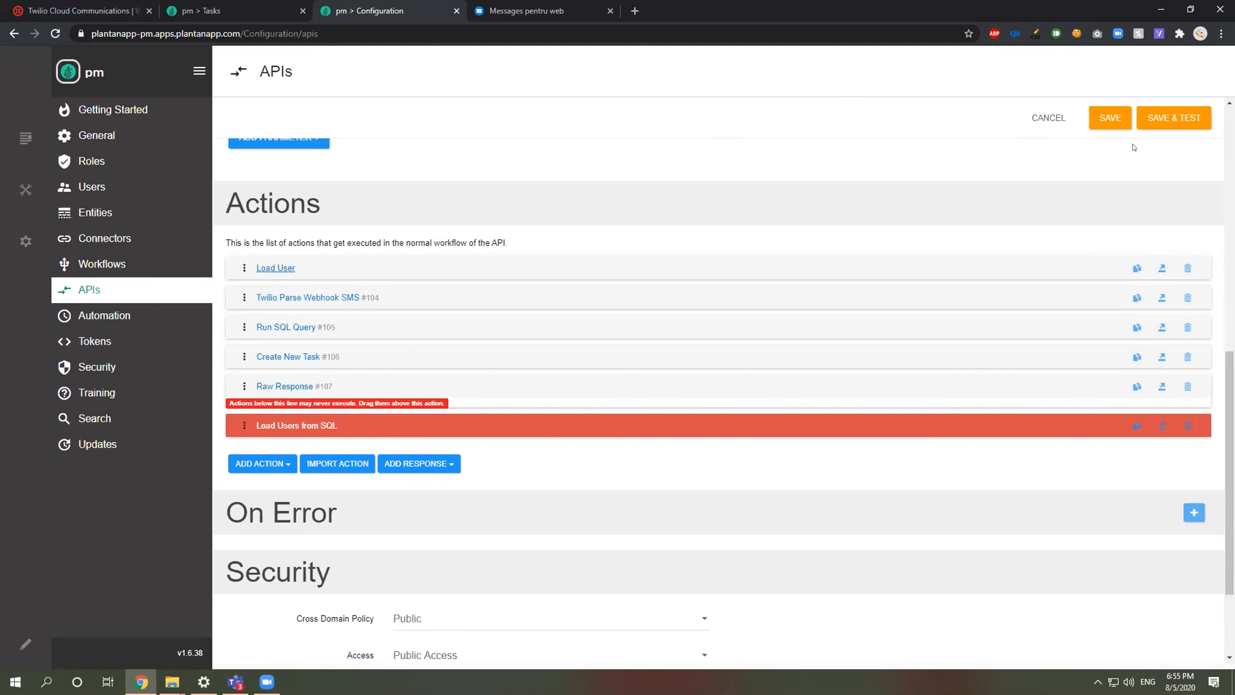
left_click(1110, 118)
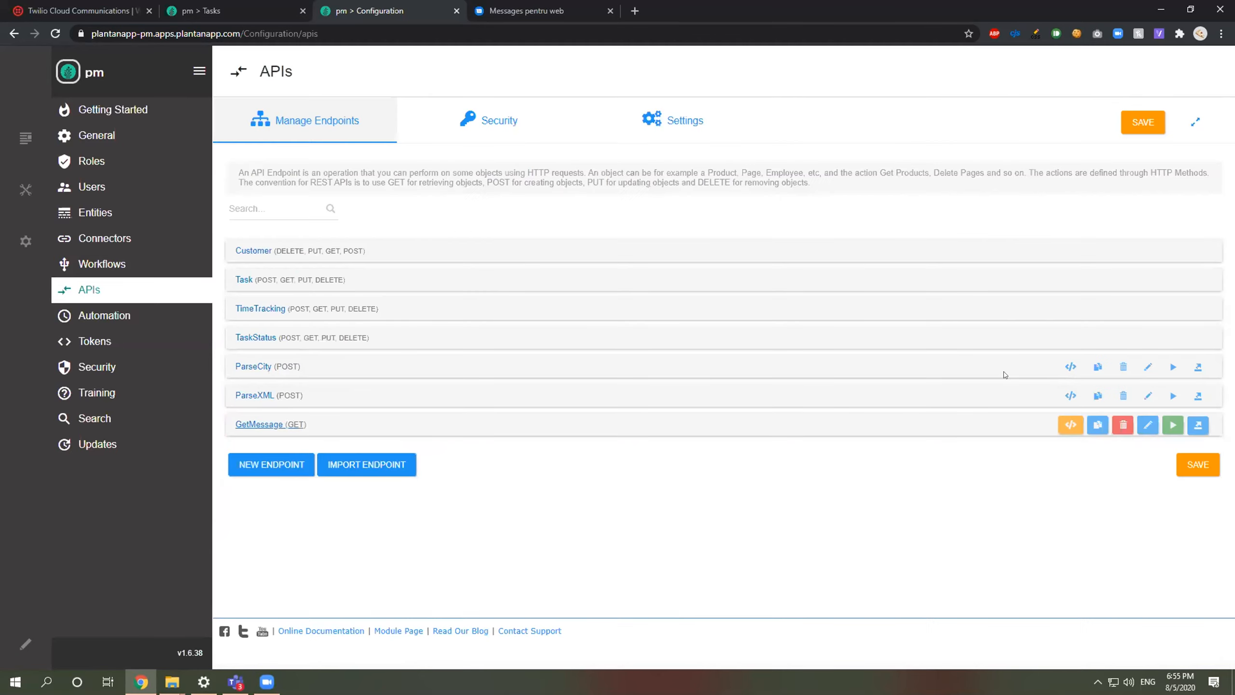
Step: Reopen GetMessage and inspect the Run SQL Query action's query and its Store Result value 'Customer'
left_click(1148, 424)
scroll(489, 355, "down", 10)
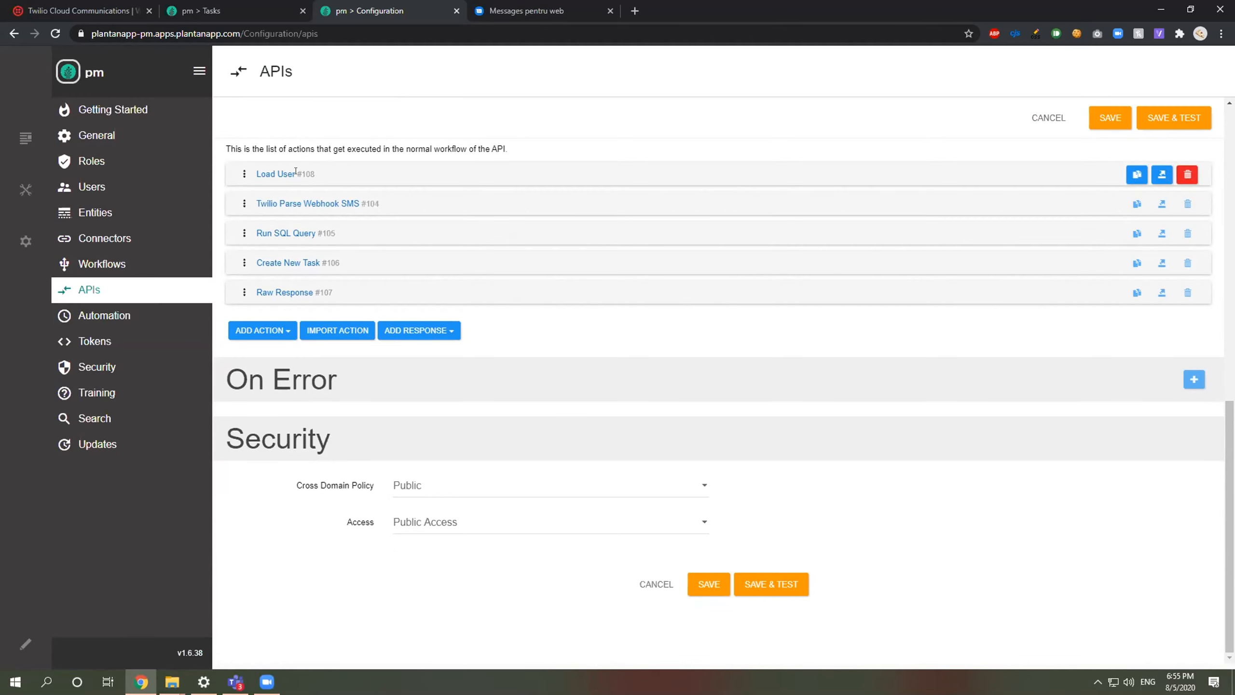
left_click(305, 233)
scroll(305, 233, "down", 4)
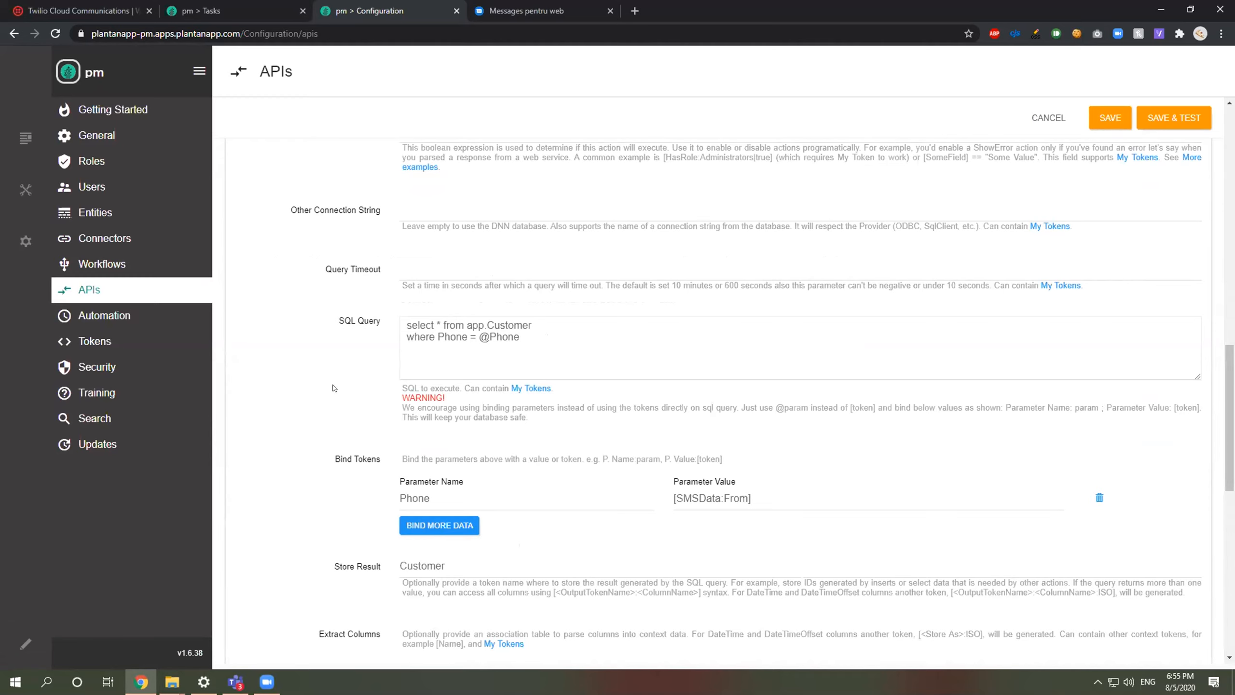
scroll(321, 389, "up", 6)
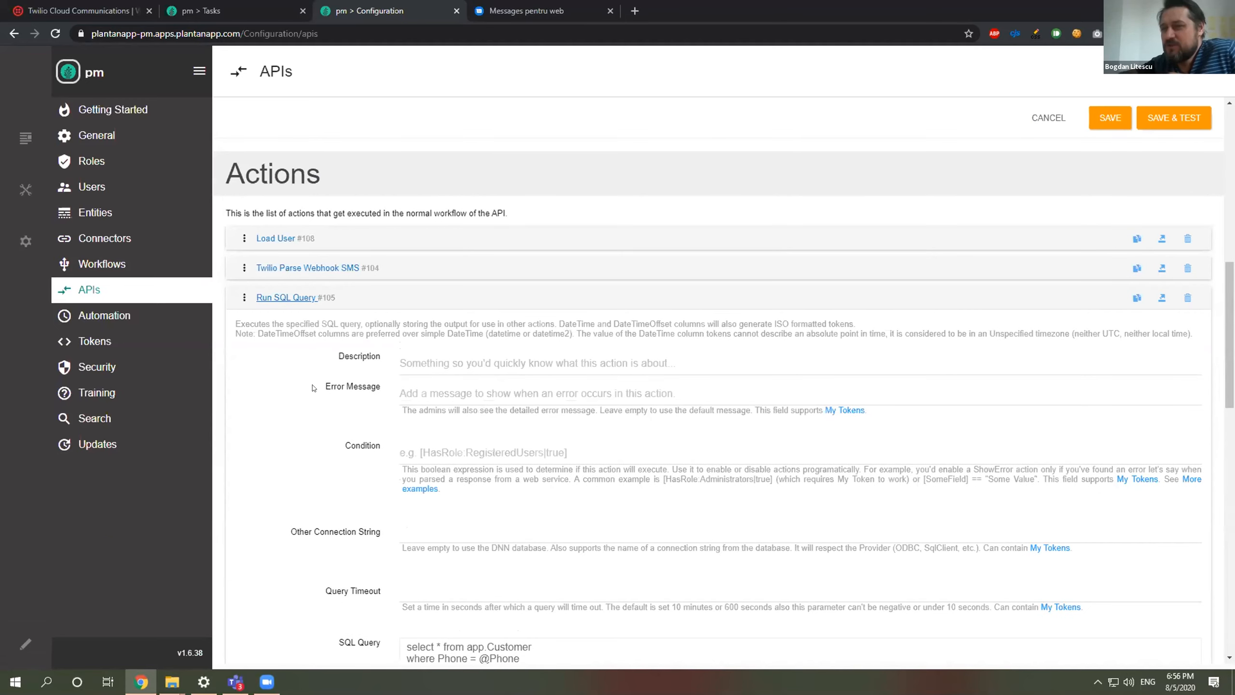
scroll(314, 377, "down", 1)
scroll(314, 378, "down", 7)
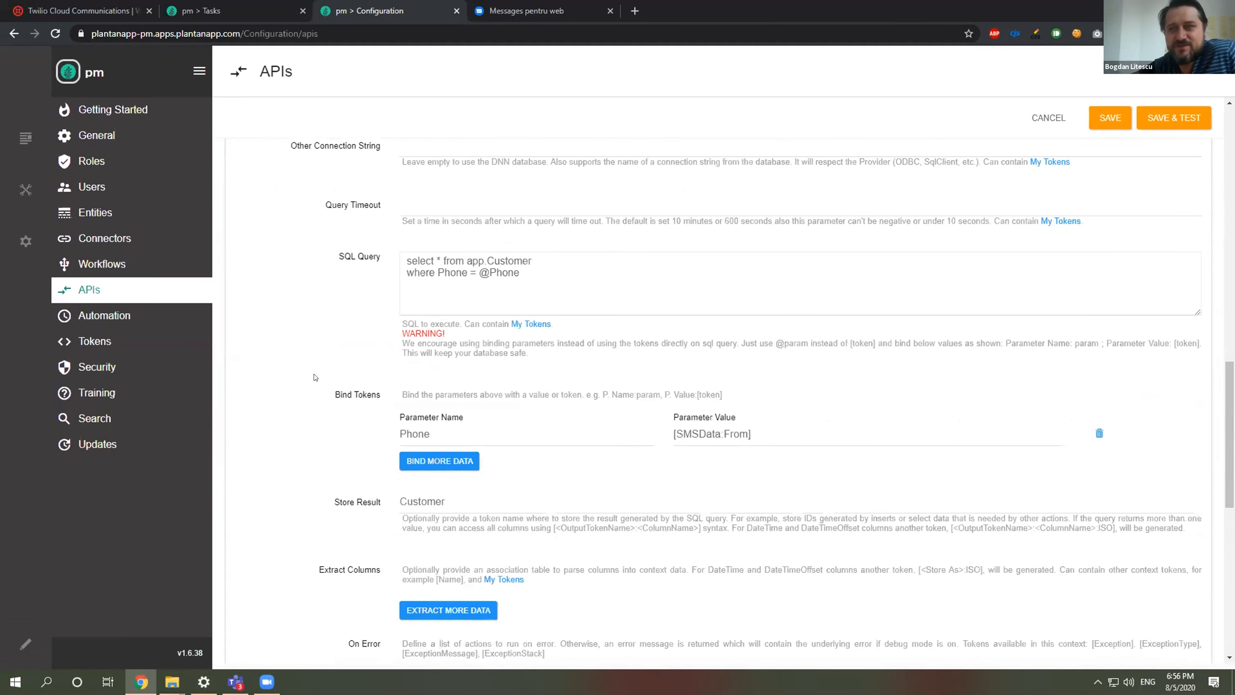
scroll(315, 377, "up", 1)
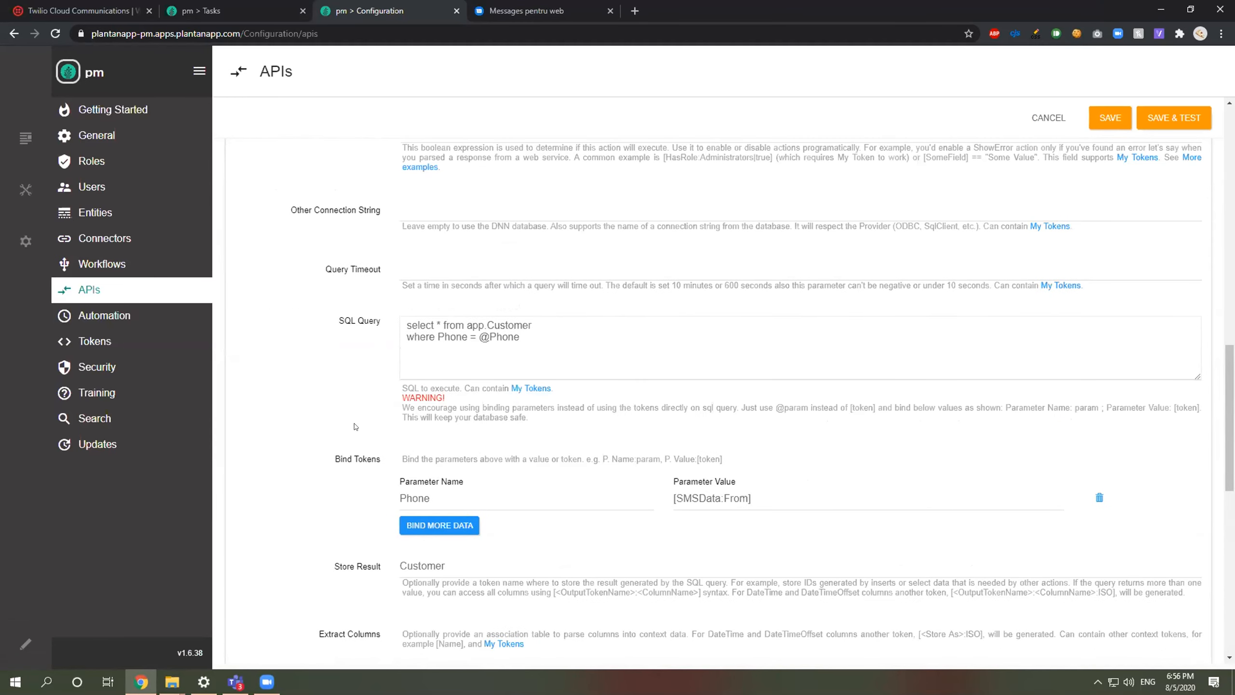
double_click(471, 563)
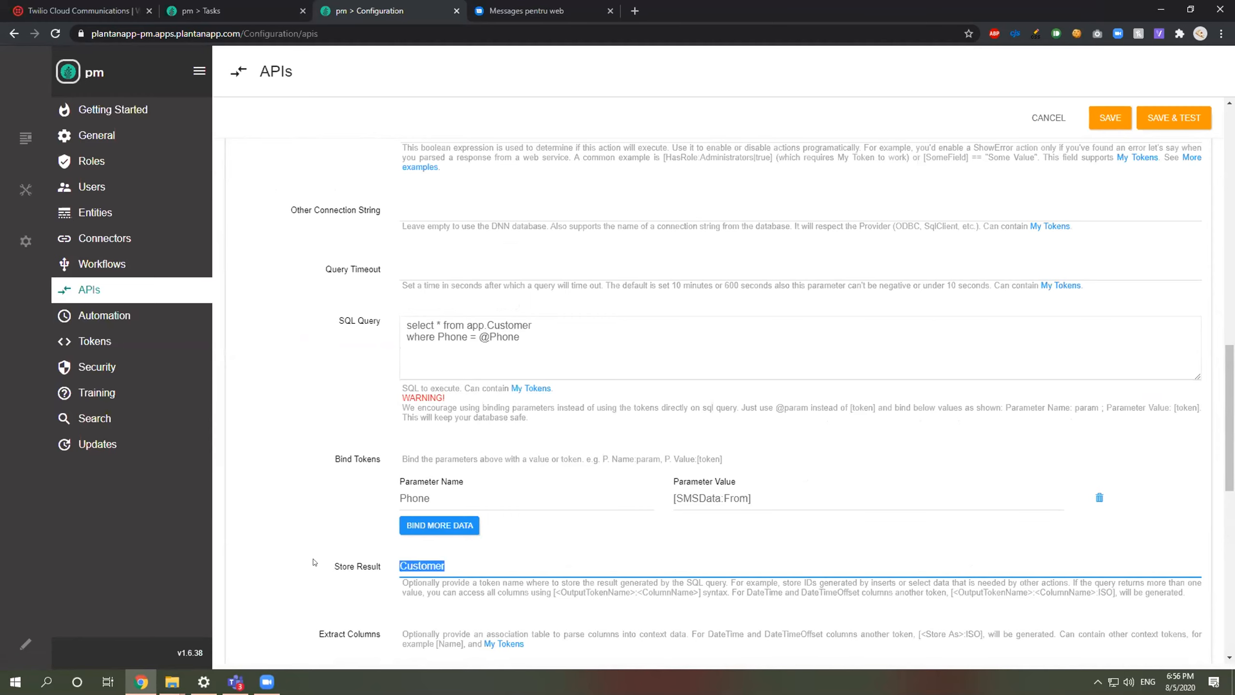
scroll(302, 390, "up", 3)
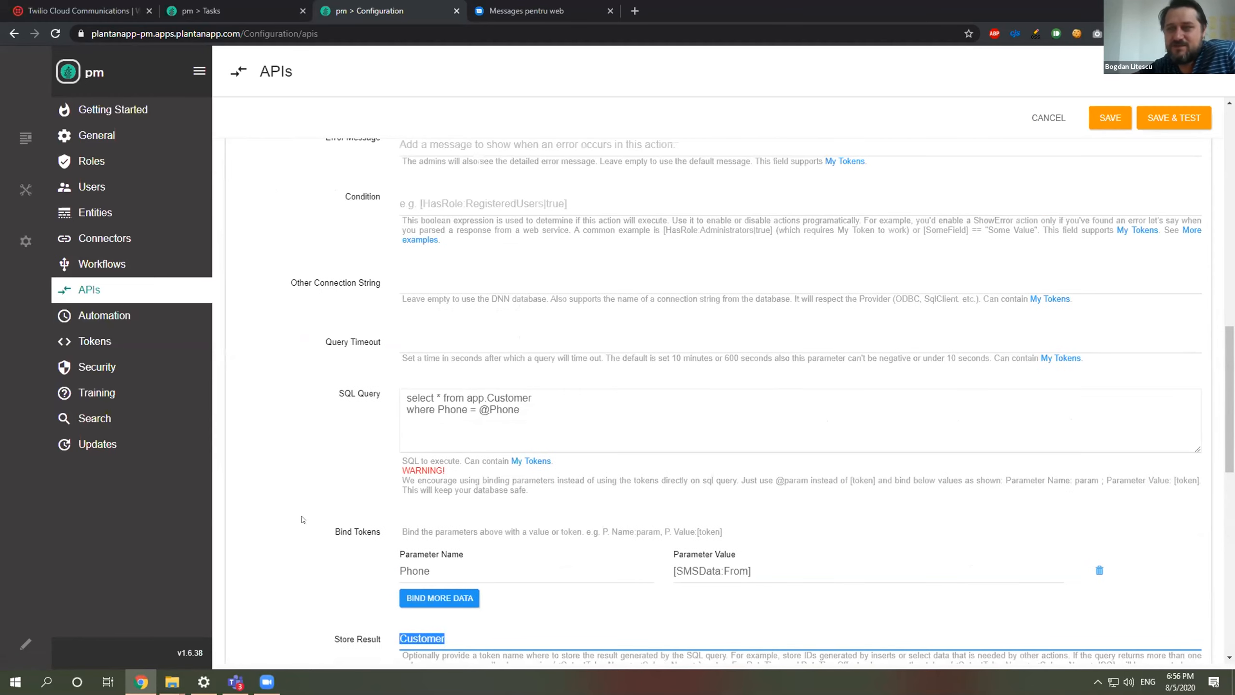
left_click(287, 233)
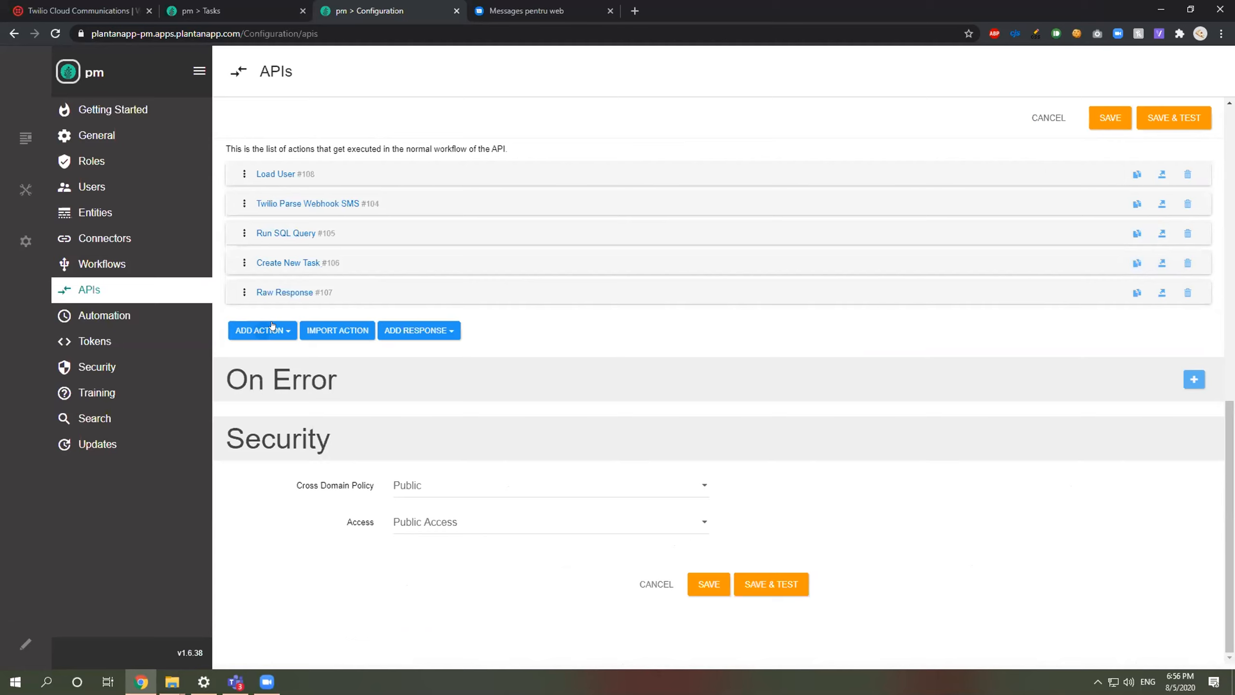
Step: Add an Execute Send SMS action and move it above Create New Task
left_click(272, 327)
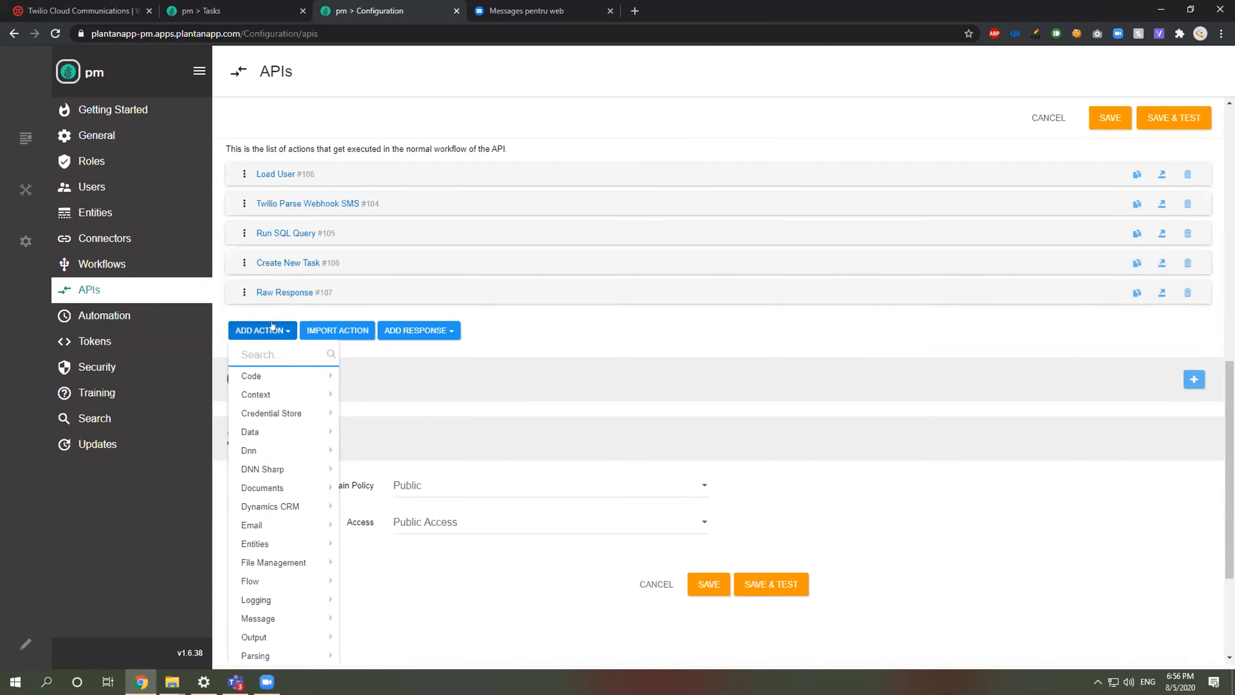
type("send")
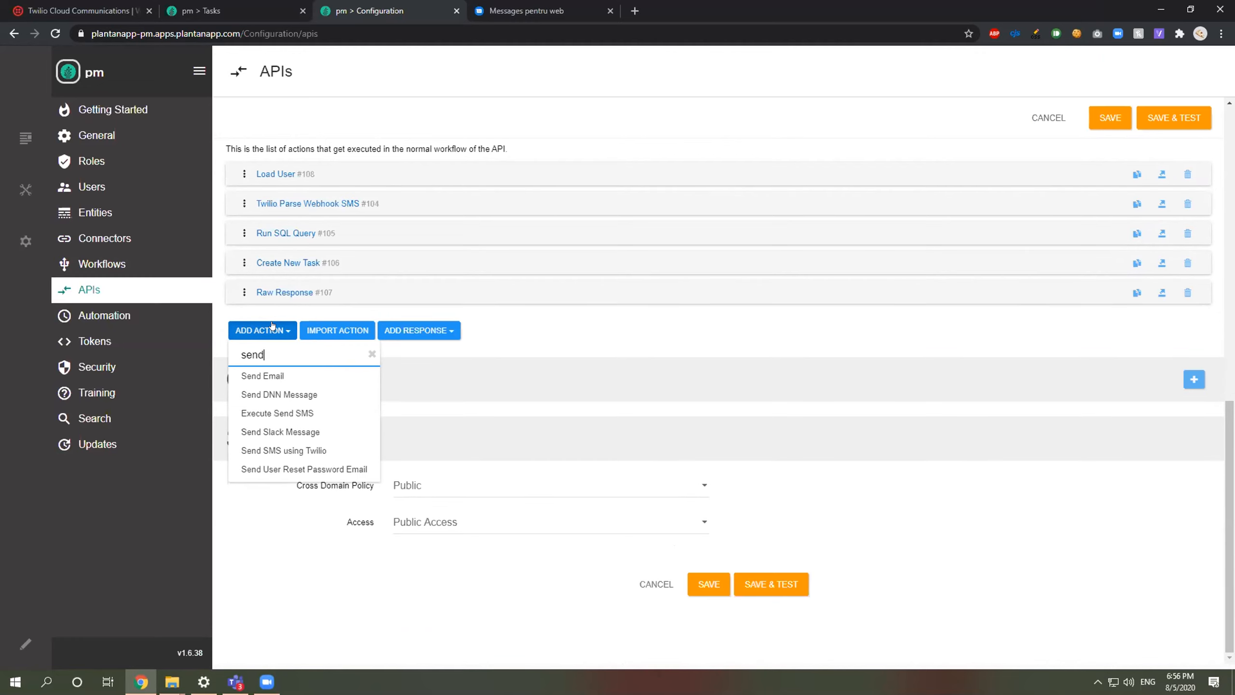
left_click(278, 413)
left_click(299, 325)
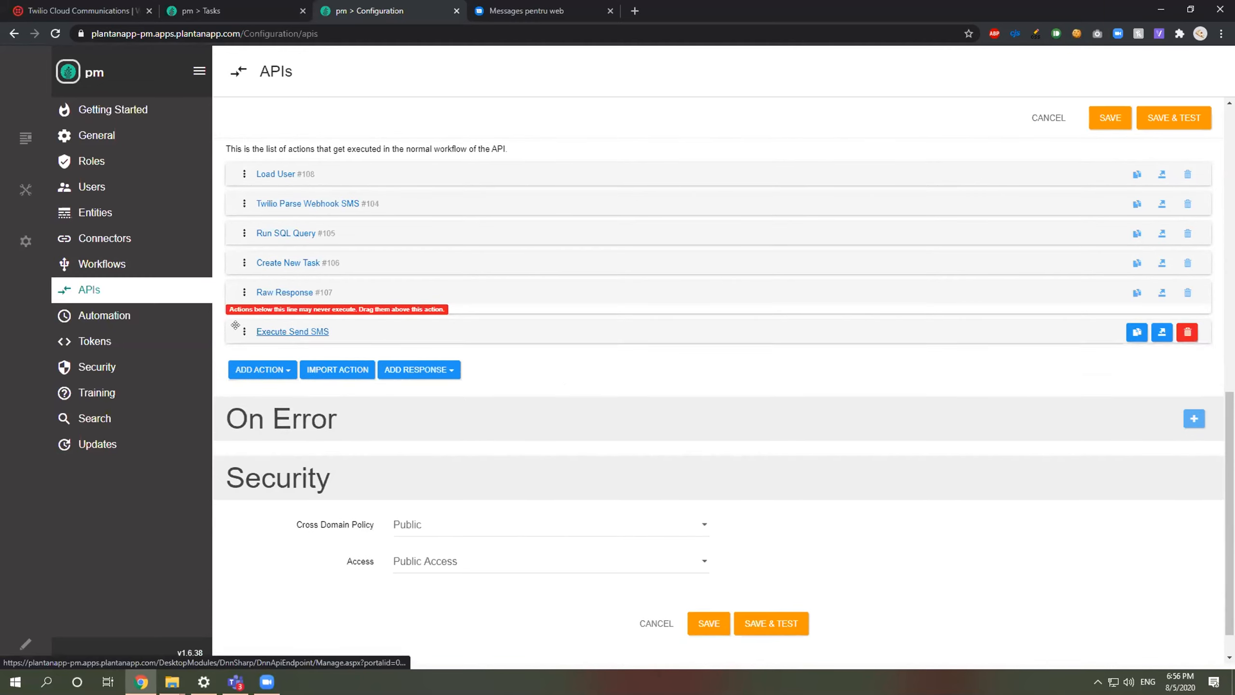
left_click_drag(295, 334, 285, 265)
left_click(284, 264)
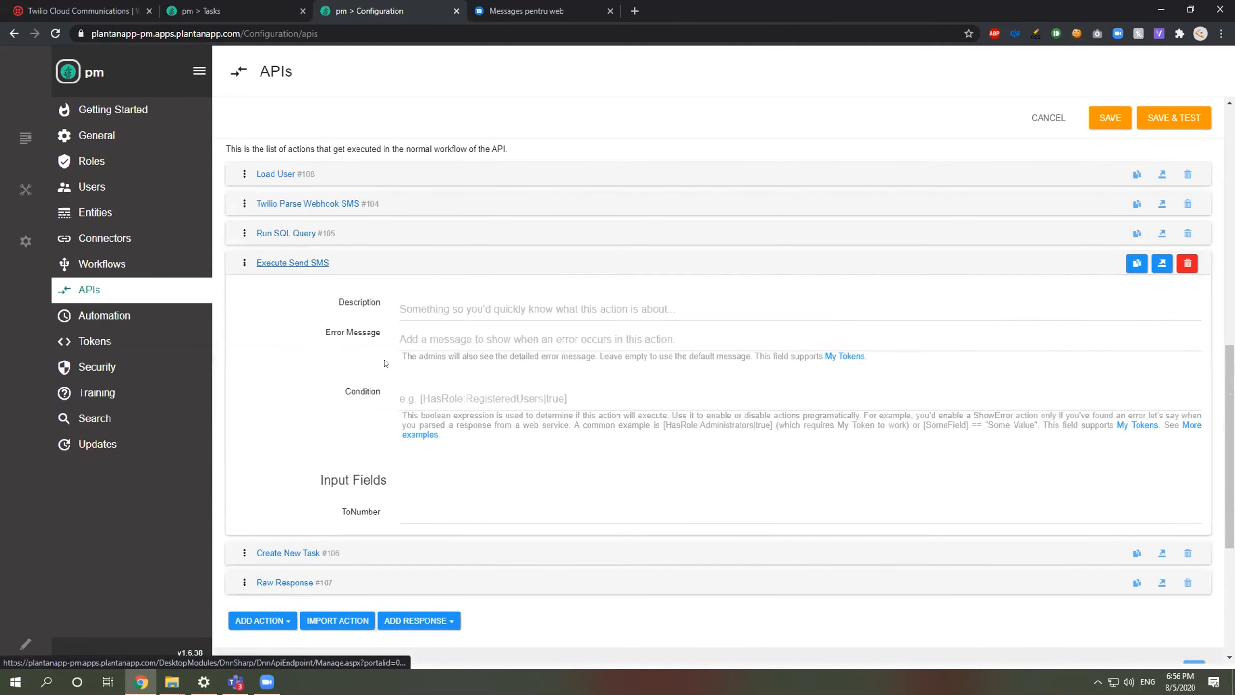
Step: Set the send condition to an empty [Customer:id] and ToNumber to [SMSData:From]
left_click(430, 324)
type("[Customer")
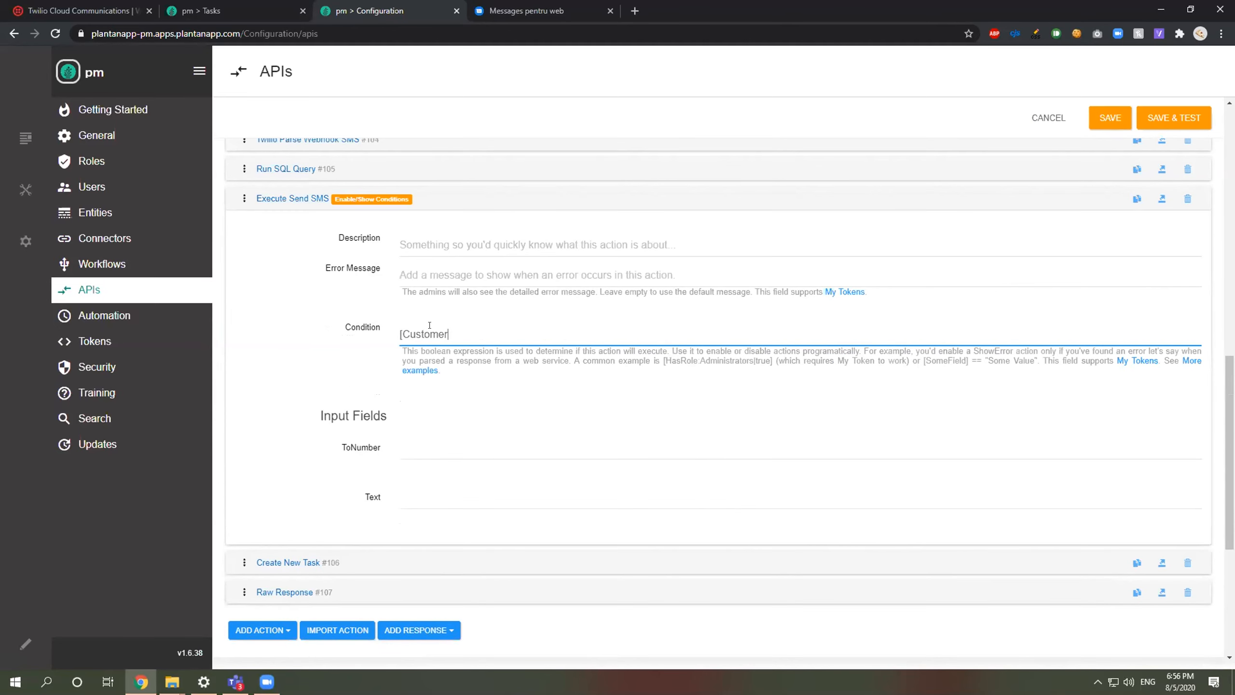
type(":id[]")
type("]")
type(" =-=")
left_click(446, 465)
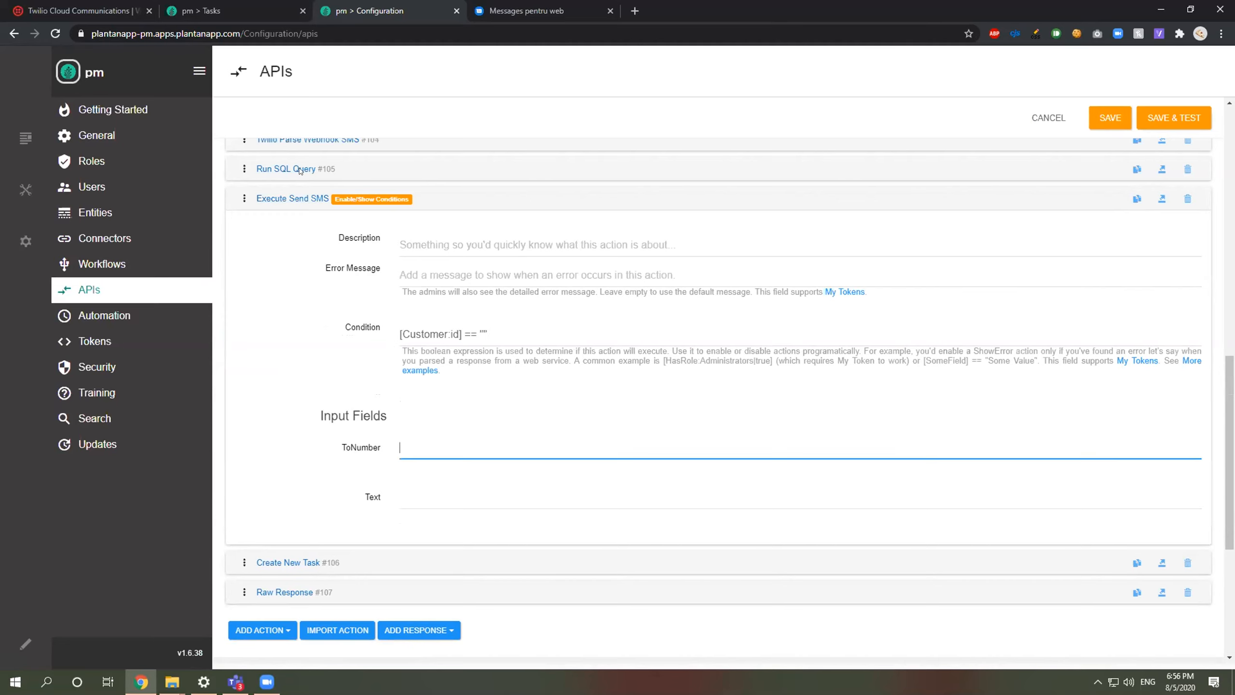
scroll(294, 217, "up", 1)
type("[SMS]Data:From")
Step: Enter the message text 'This is not a valid Customer', fixing its spelling, and copy the Condition
left_click(469, 552)
type("TYh")
key("BackSpace")
key("BackSpace")
type("h")
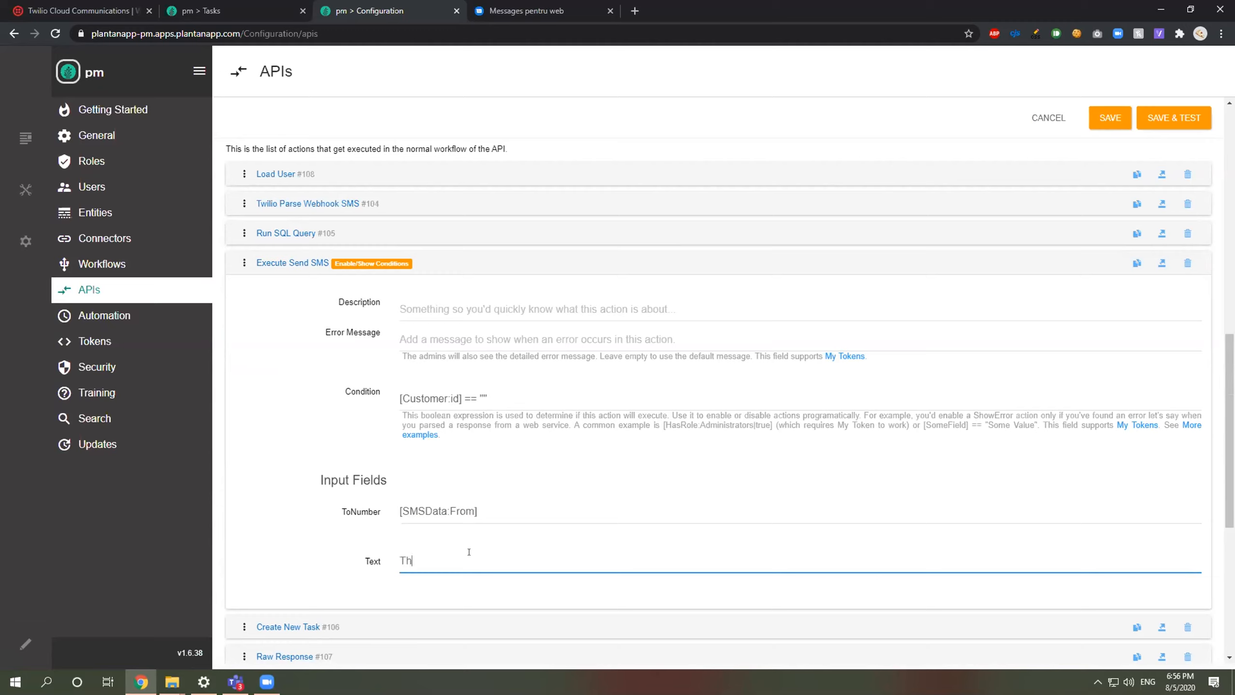
type("is is not a valid Cusotmer")
key("BackSpace")
key("BackSpace")
key("BackSpace")
key("BackSpace")
type("tumerr")
right_click(486, 564)
left_click(572, 362)
left_click_drag(490, 398, 436, 366)
key("ctrl+c")
left_click(291, 265)
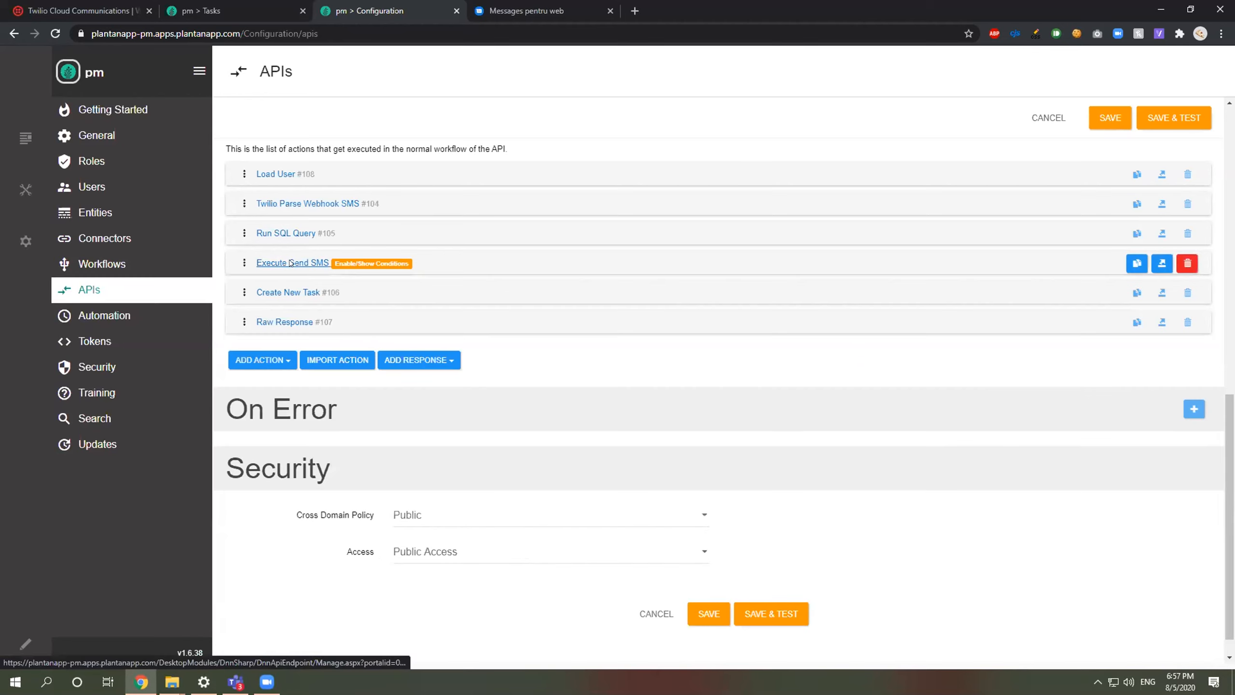
Step: Add a Raw Response output action and move it above Create New Task
left_click(262, 360)
type("run")
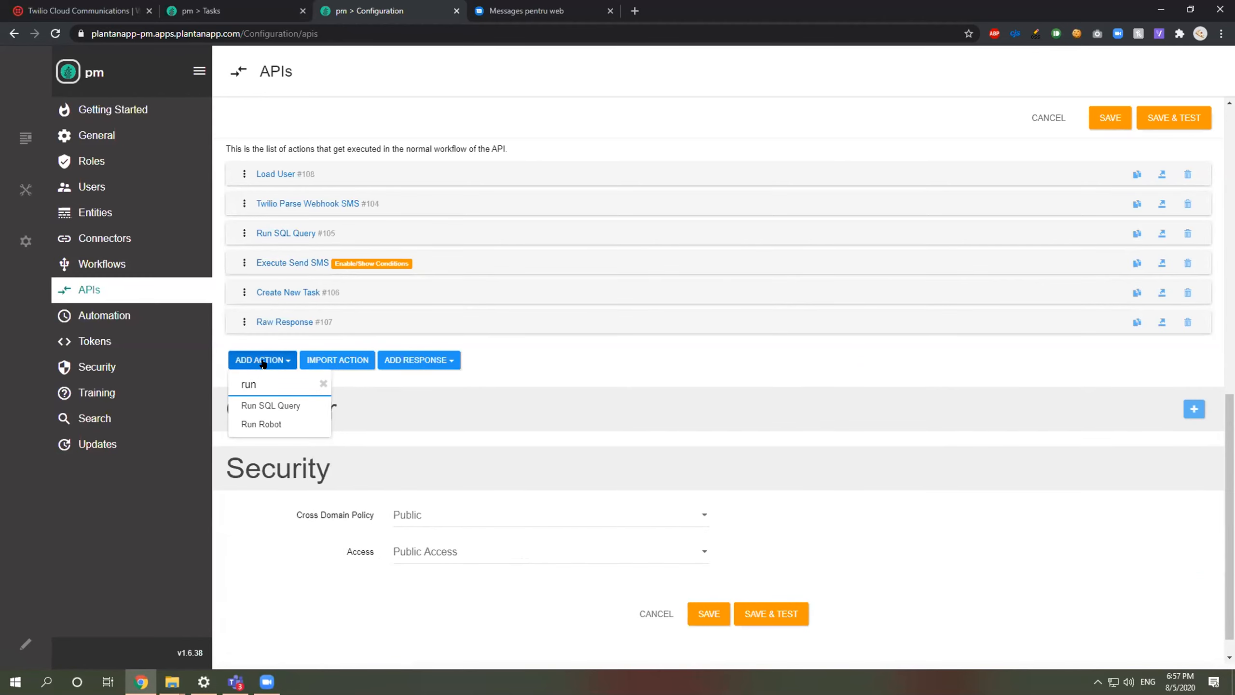
key("BackSpace")
key("BackSpace")
key("BackSpace")
type("ra")
key("BackSpace")
key("BackSpace")
type("=")
left_click(455, 364)
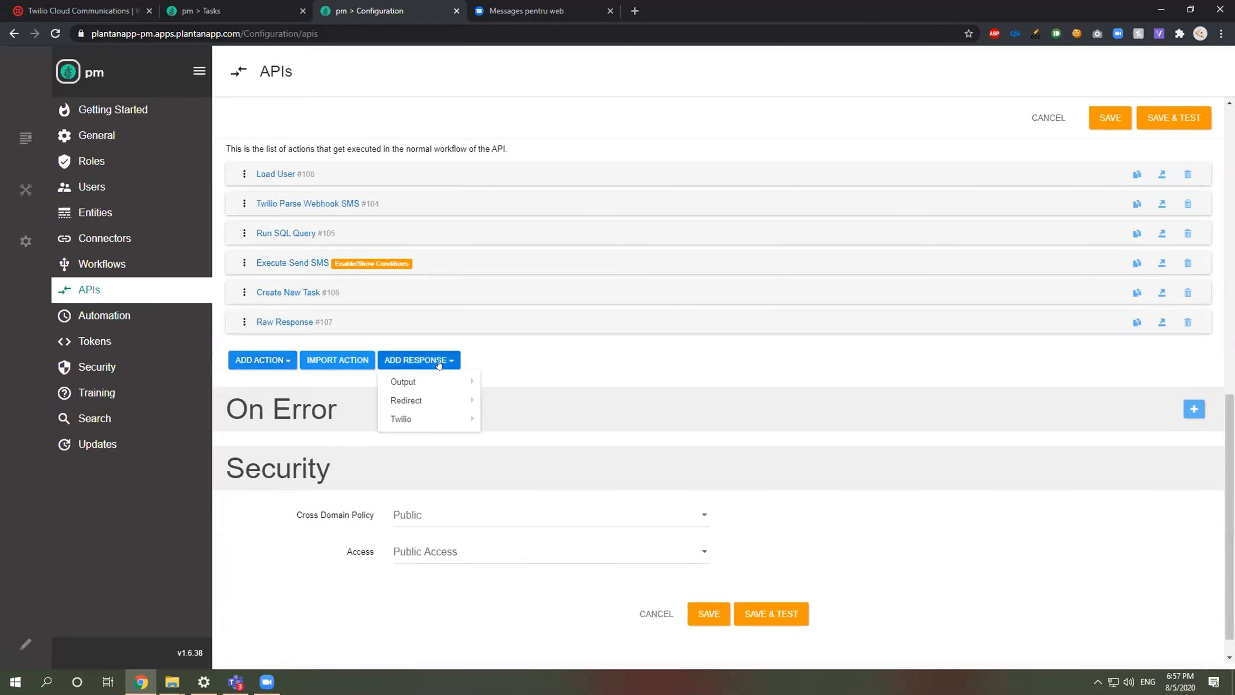
mouse_move(426, 381)
left_click(530, 435)
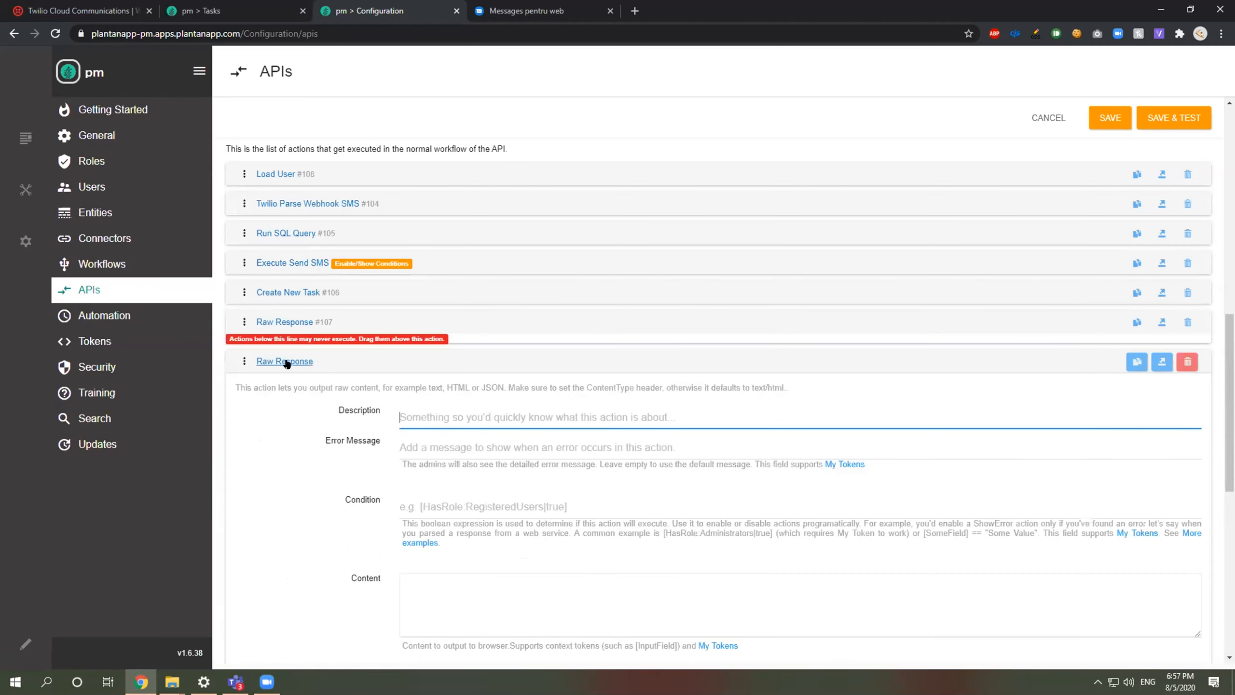
left_click(285, 362)
left_click_drag(244, 361, 246, 293)
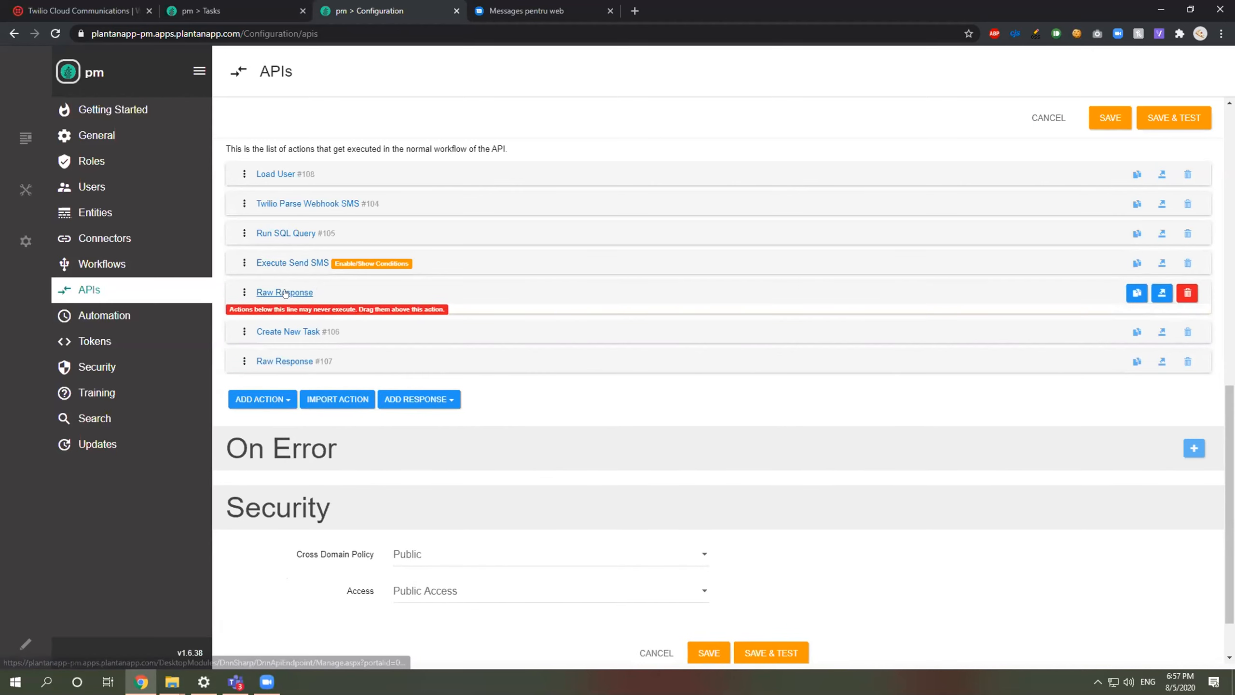
Step: Paste the condition [Customer:id] == "" into Raw Response and save the endpoint
left_click(285, 292)
left_click(439, 429)
key("ctrl+v")
left_click(280, 406)
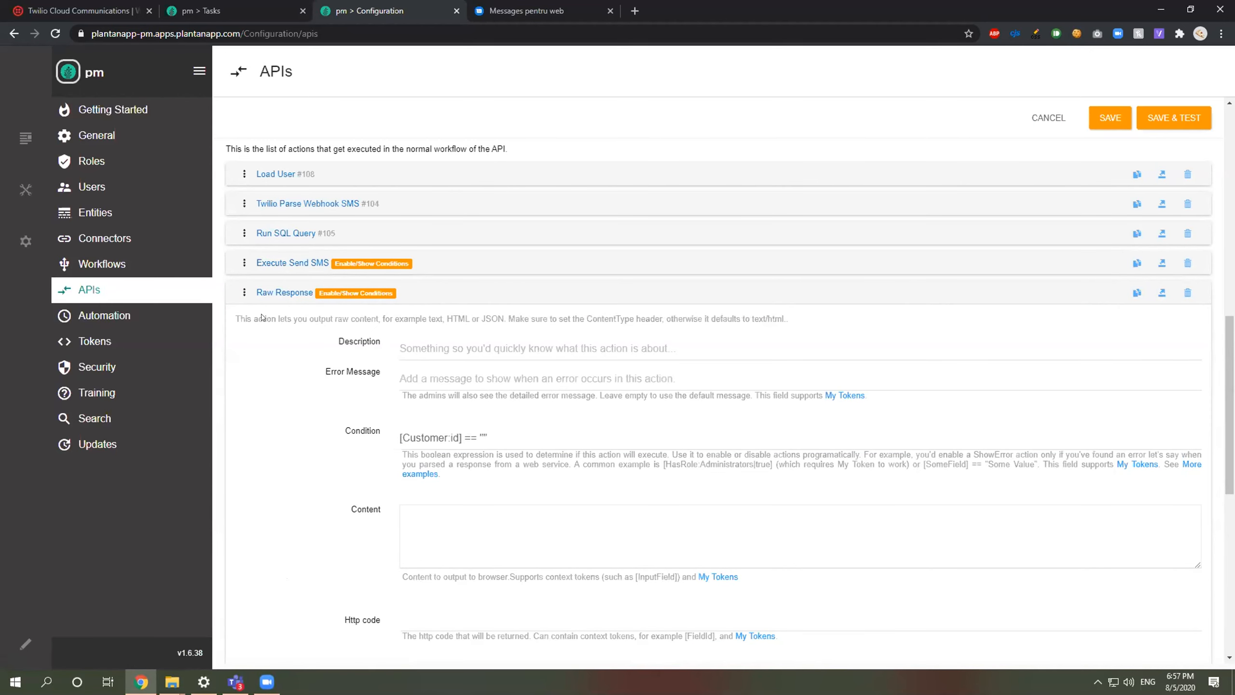
left_click(283, 292)
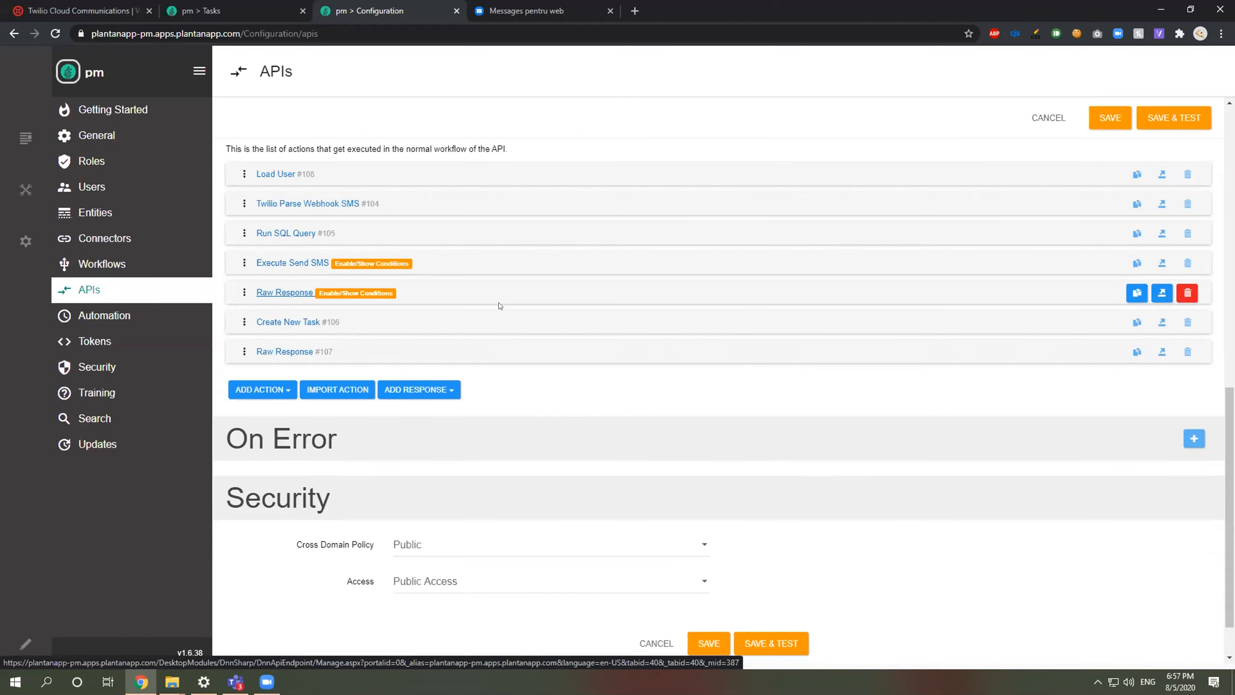
left_click(710, 641)
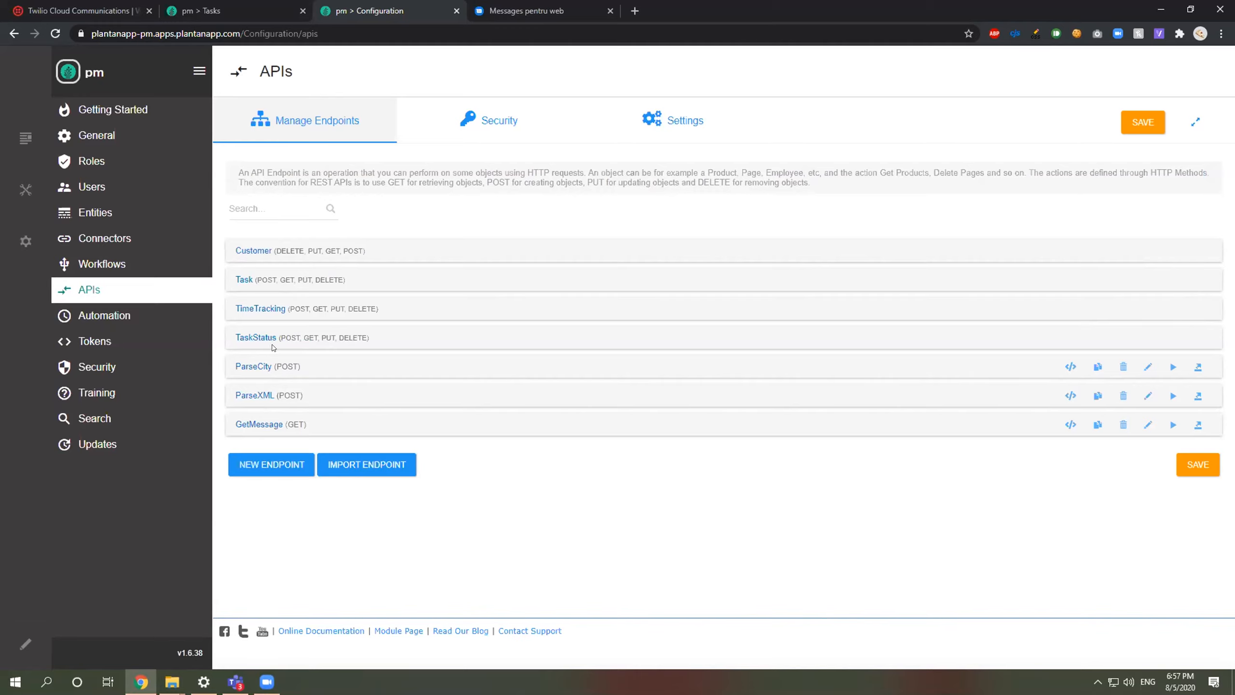
Step: In Twilio, reload the number's Messages Log and glance at its Events Log
left_click(85, 10)
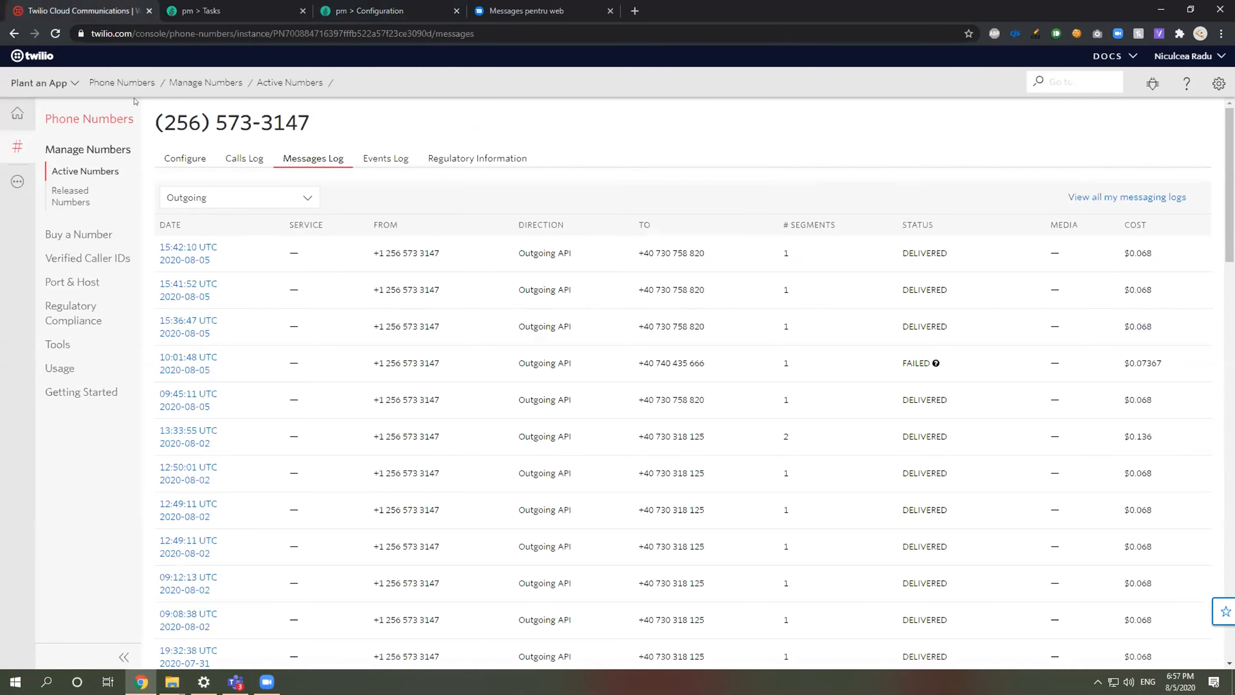
left_click(55, 32)
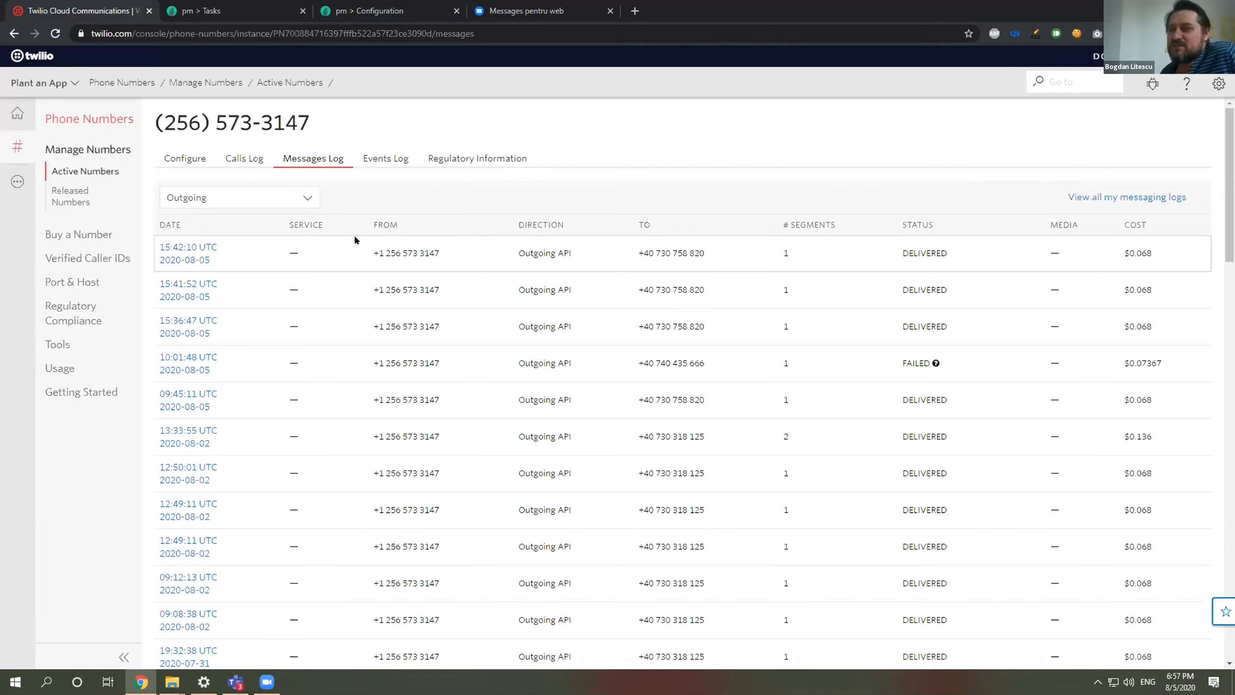
left_click(375, 158)
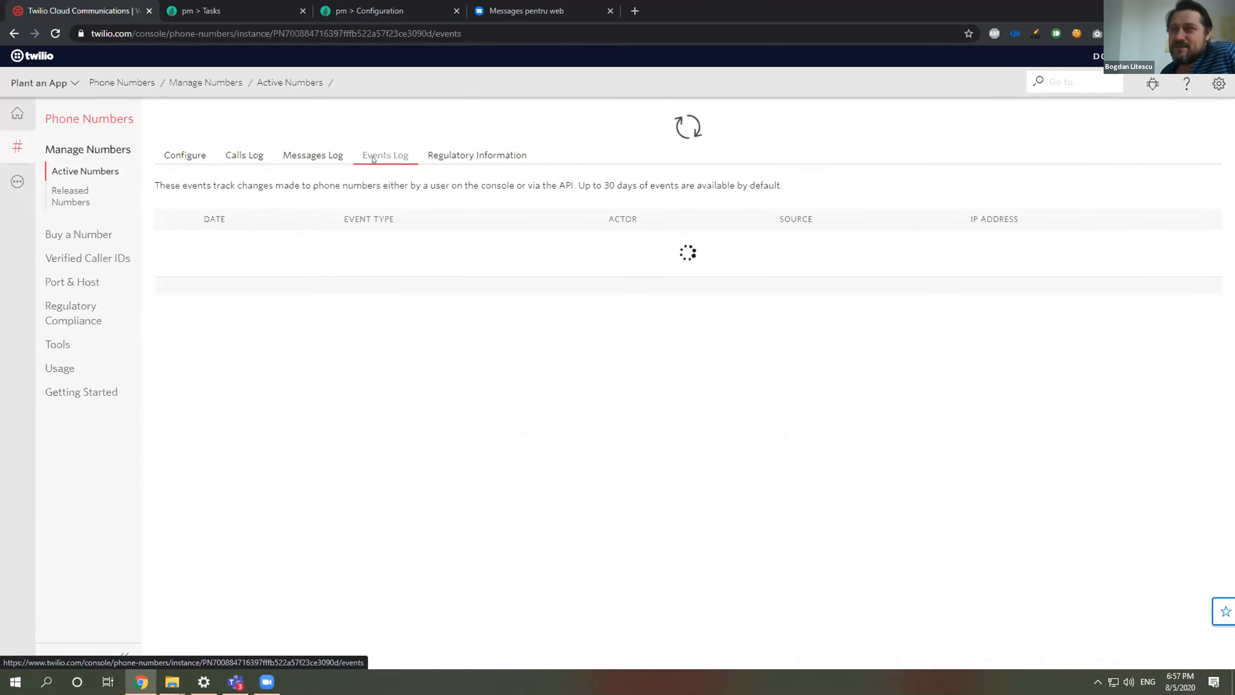
left_click(322, 159)
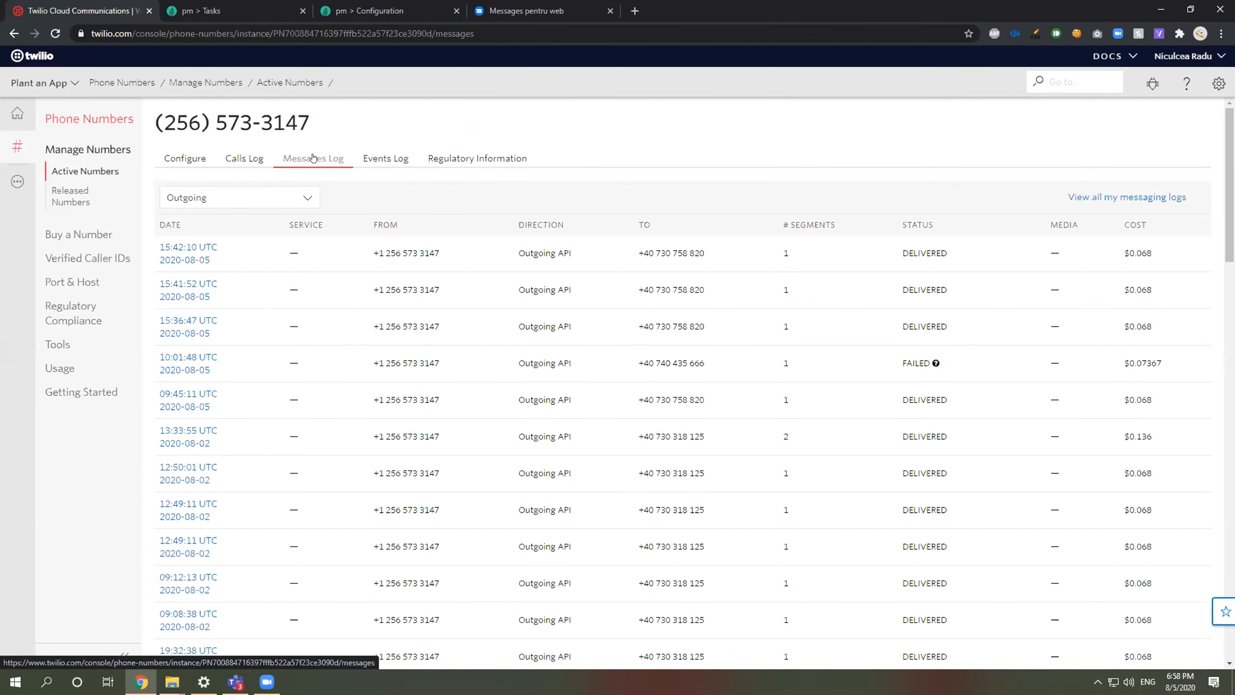
scroll(554, 322, "down", 7)
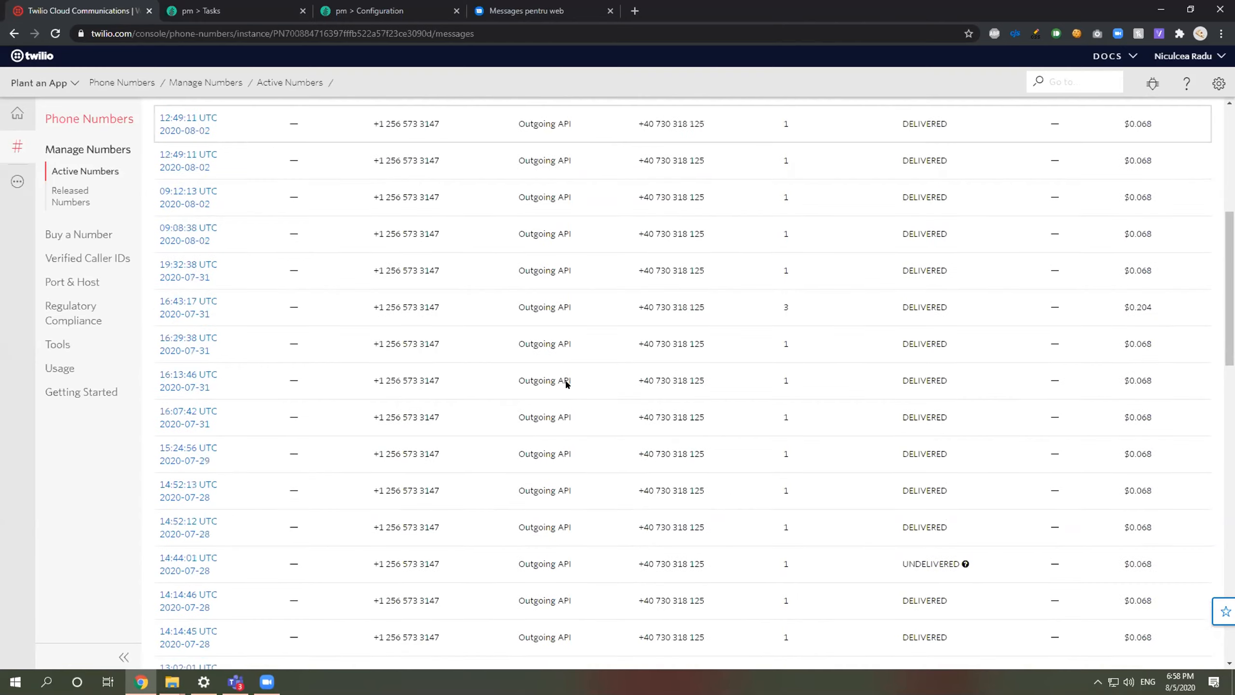
scroll(566, 383, "down", 15)
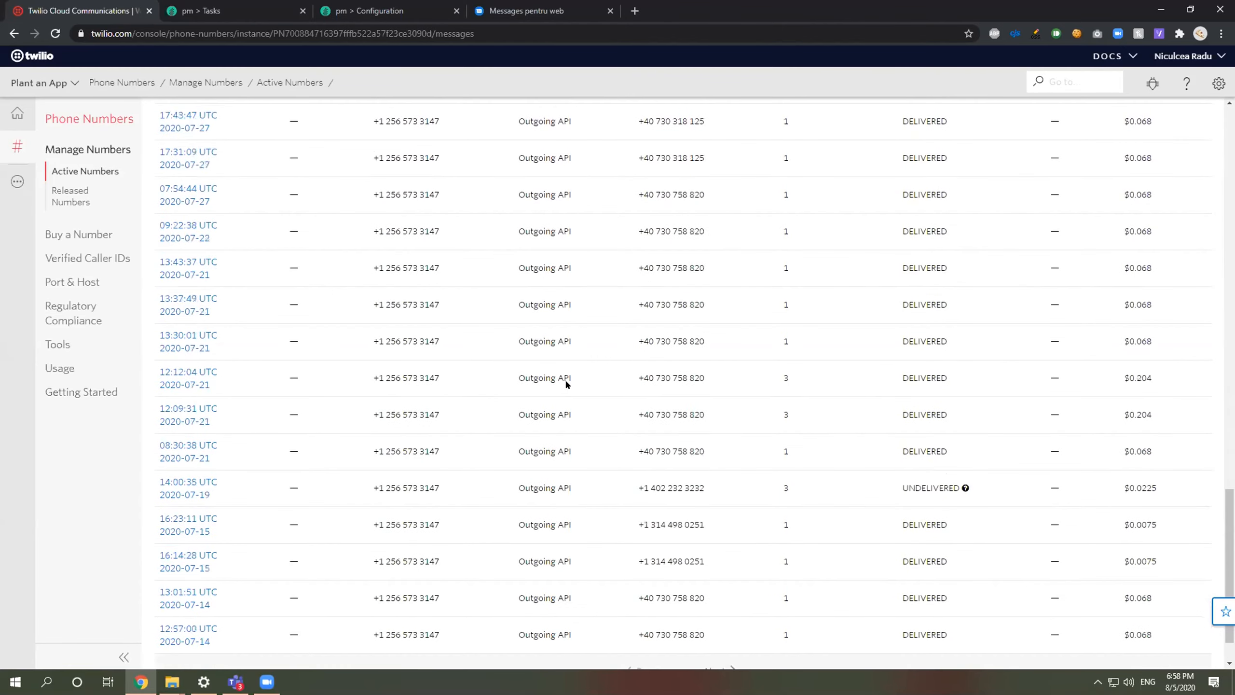
scroll(399, 506, "up", 15)
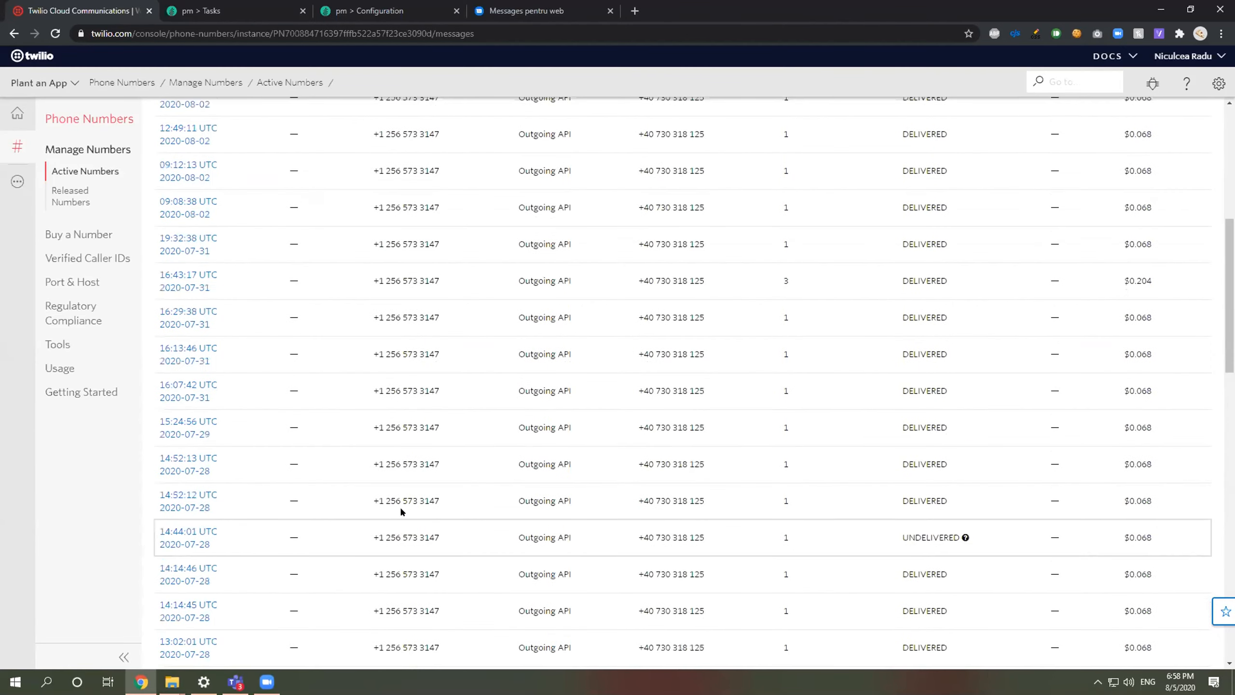
scroll(400, 506, "up", 8)
Step: Filter the Messages Log to Incoming and view the latest received message's details
left_click(233, 196)
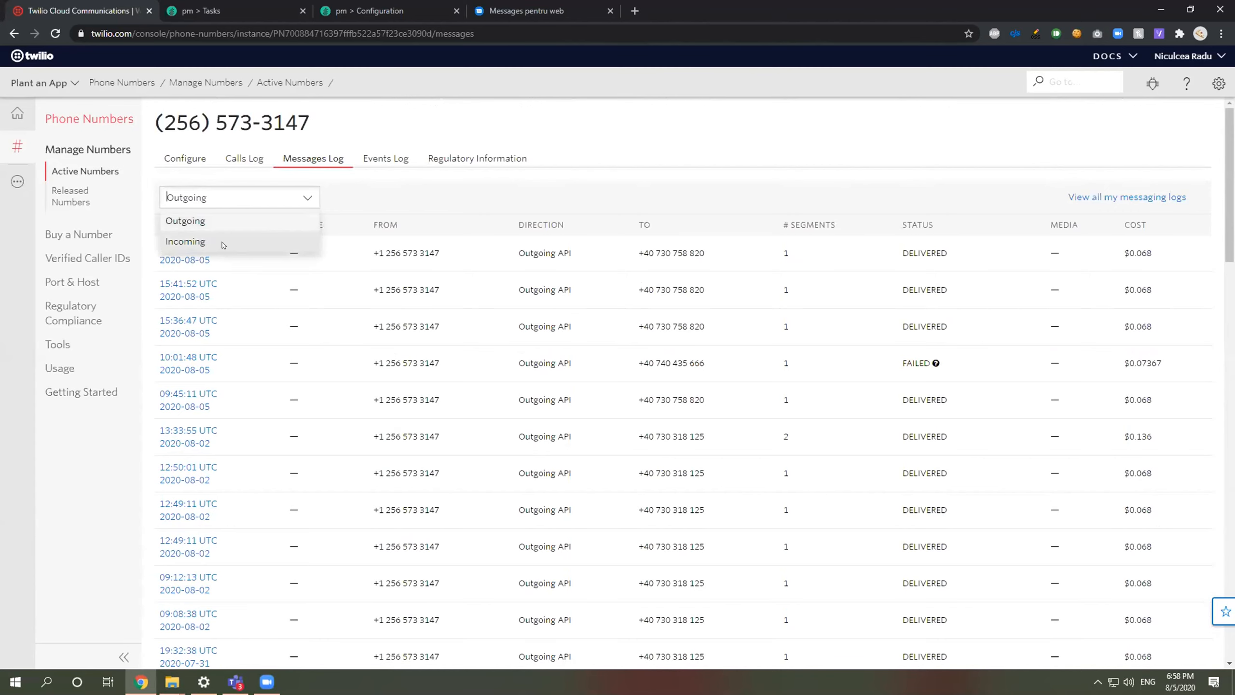
left_click(224, 243)
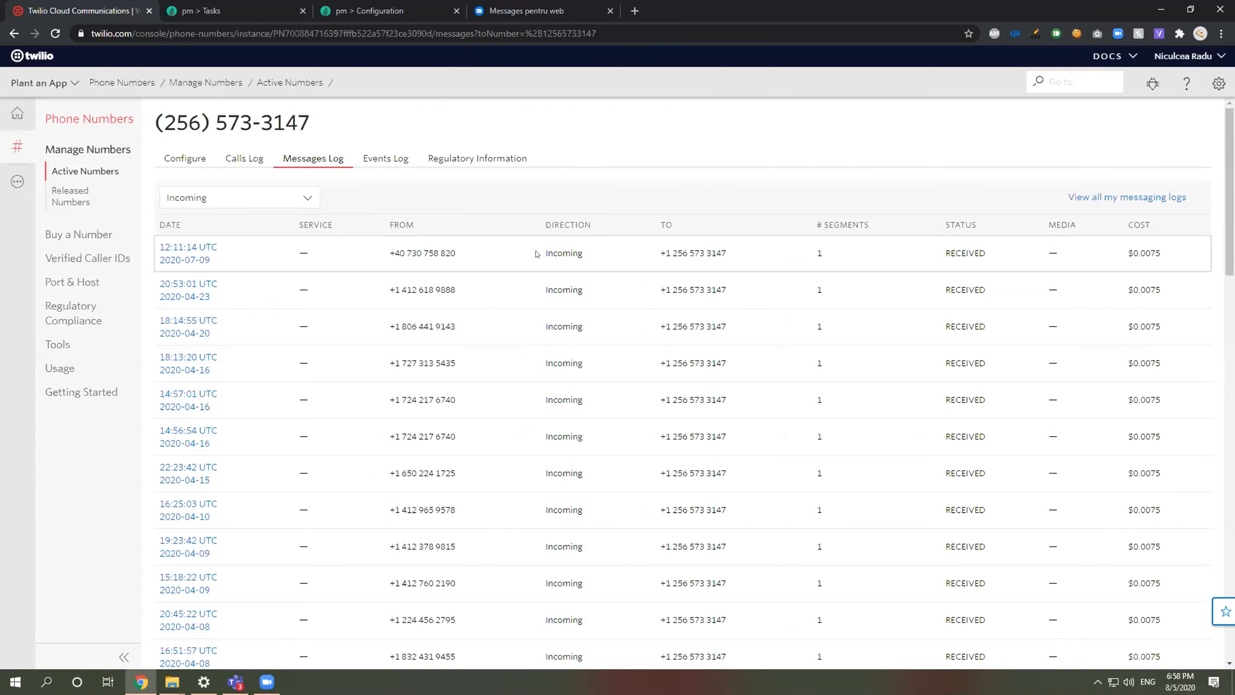
left_click(192, 250)
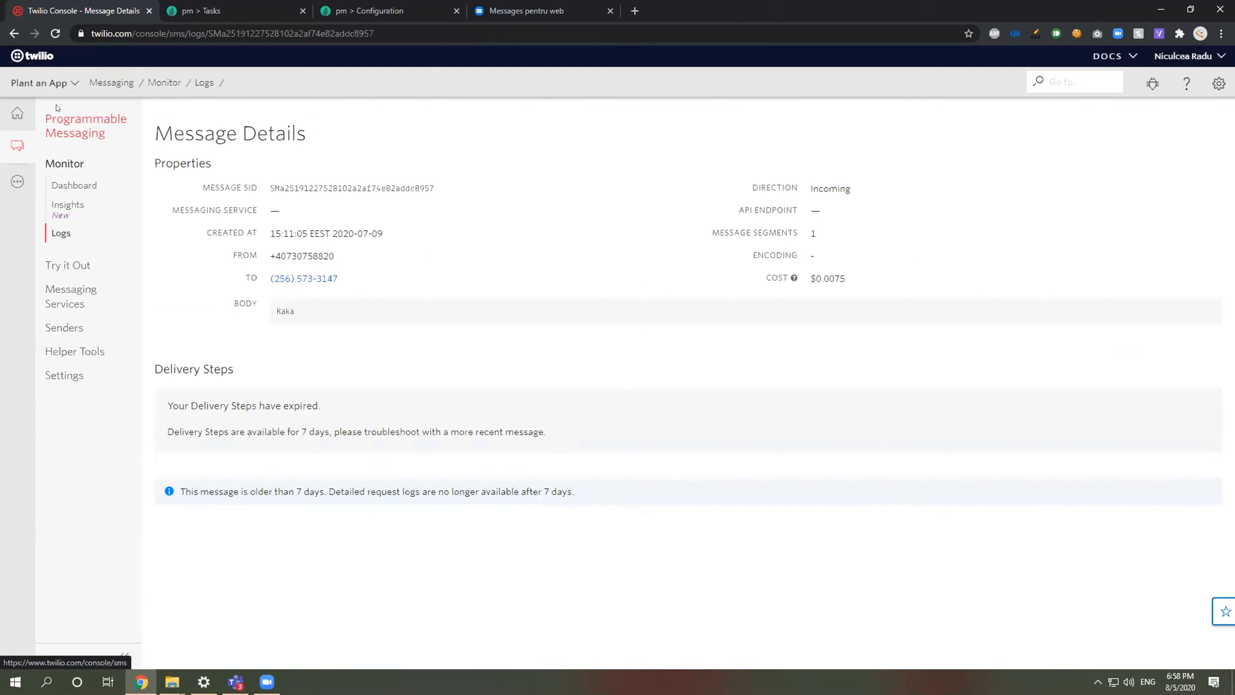
left_click(13, 33)
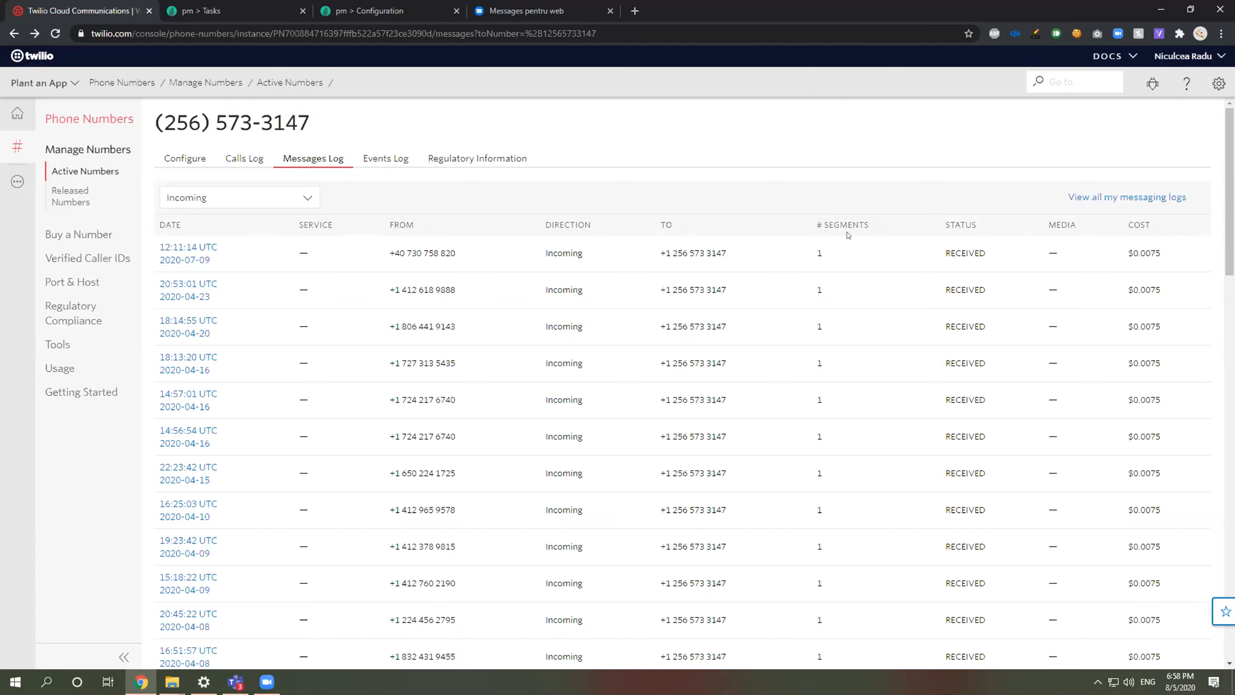
left_click(206, 10)
Step: Open the Admin Logs from the Manage menu and scroll through the entries
left_click(370, 10)
mouse_move(26, 195)
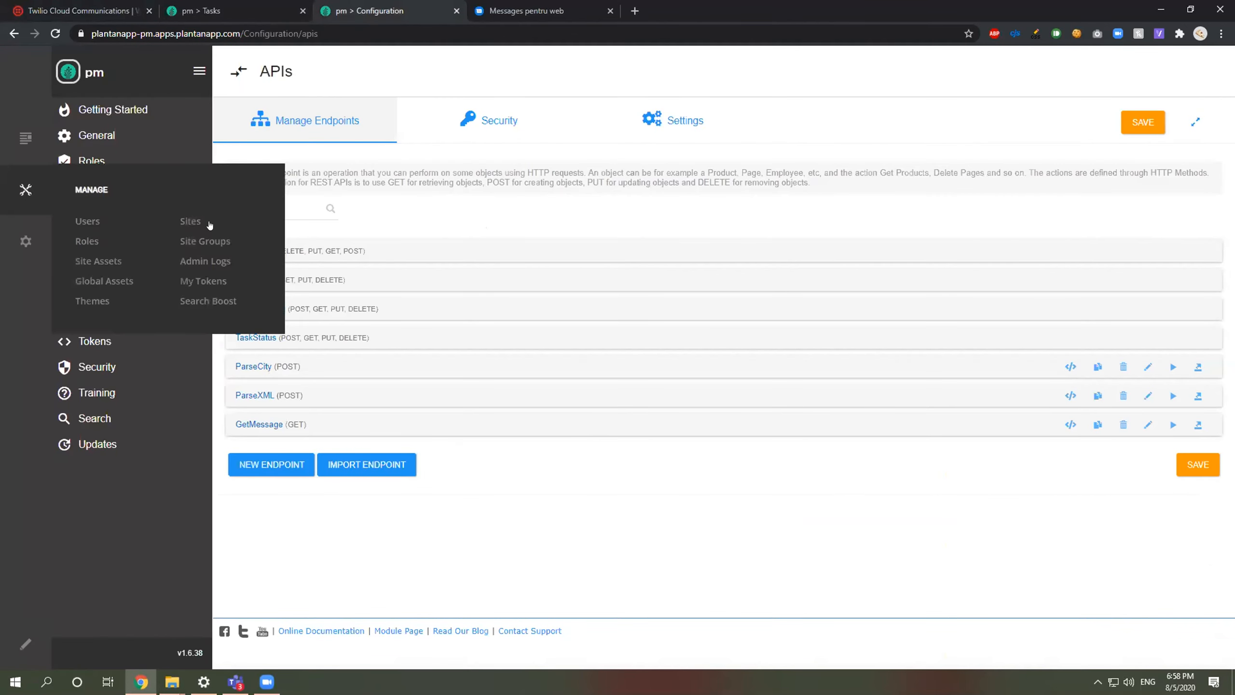
left_click(205, 261)
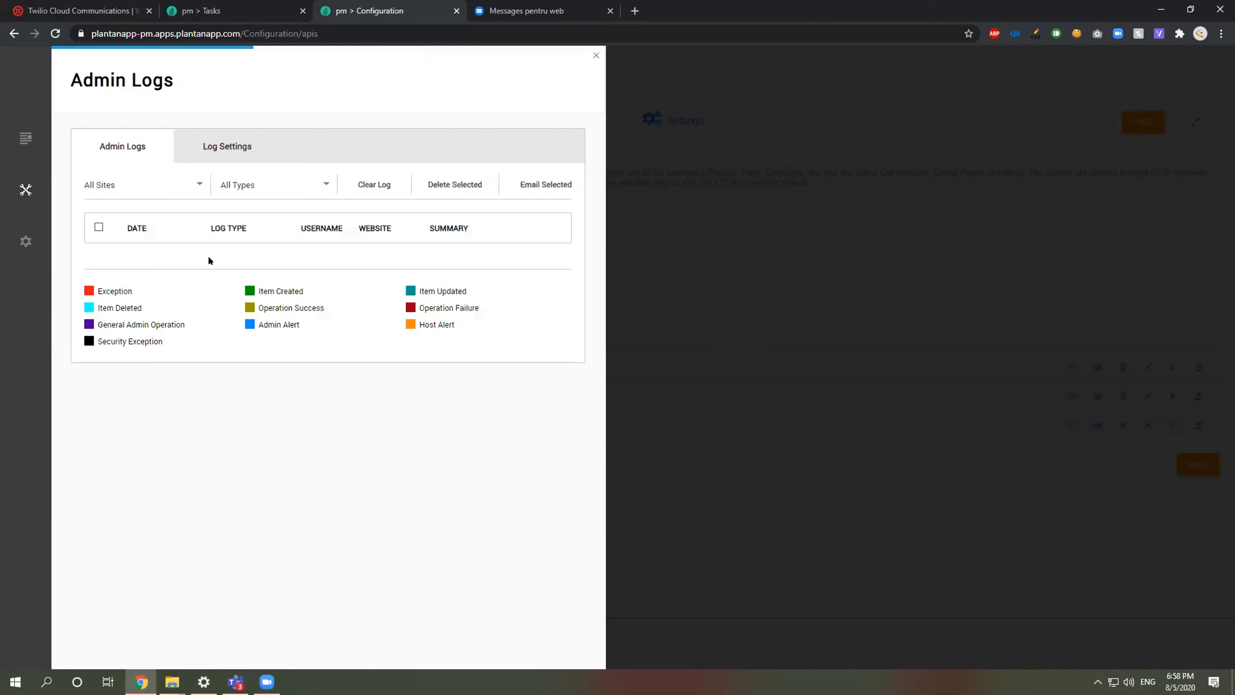
scroll(265, 390, "down", 5)
scroll(267, 418, "down", 4)
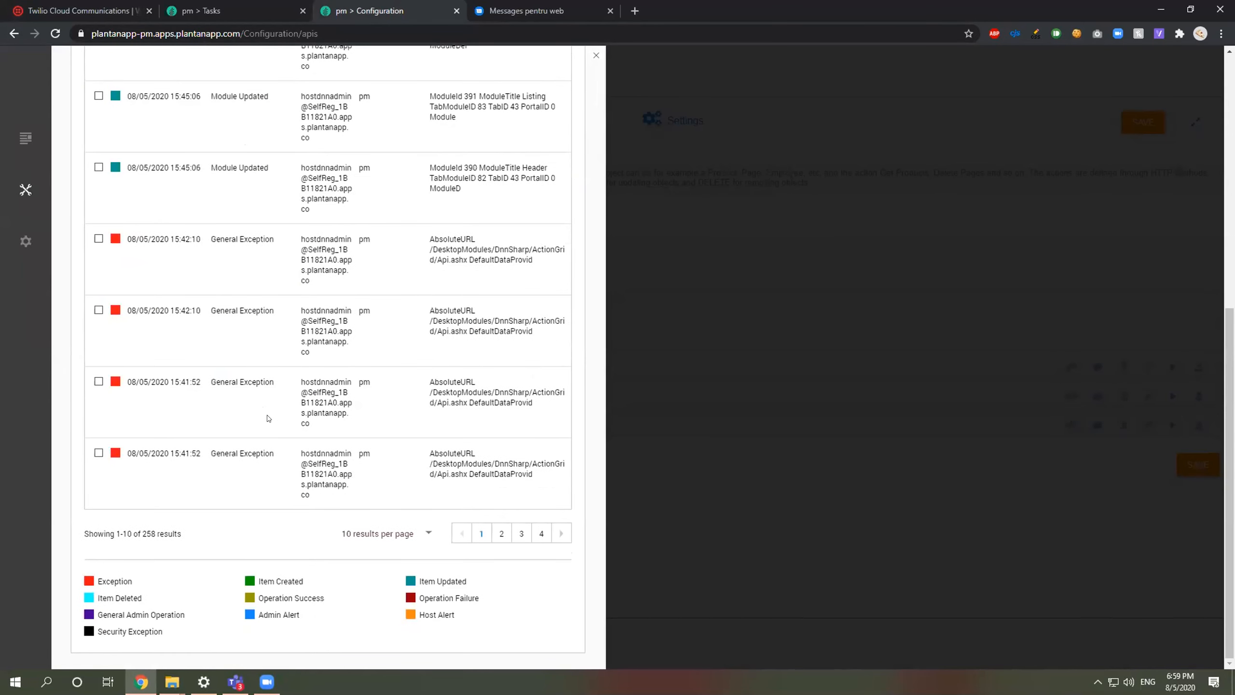
scroll(267, 418, "up", 10)
scroll(261, 428, "down", 3)
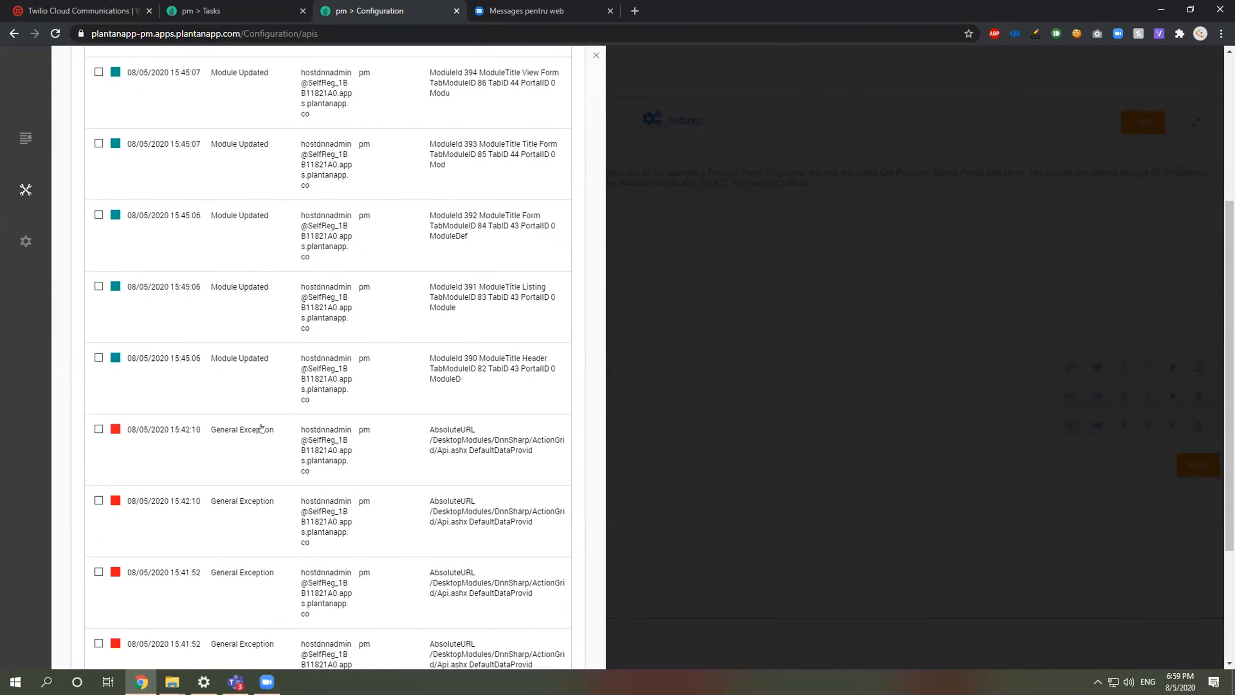
Step: Expand a General Exception entry, view Log Settings, then close the admin logs
left_click(261, 427)
scroll(260, 421, "down", 3)
scroll(209, 210, "up", 7)
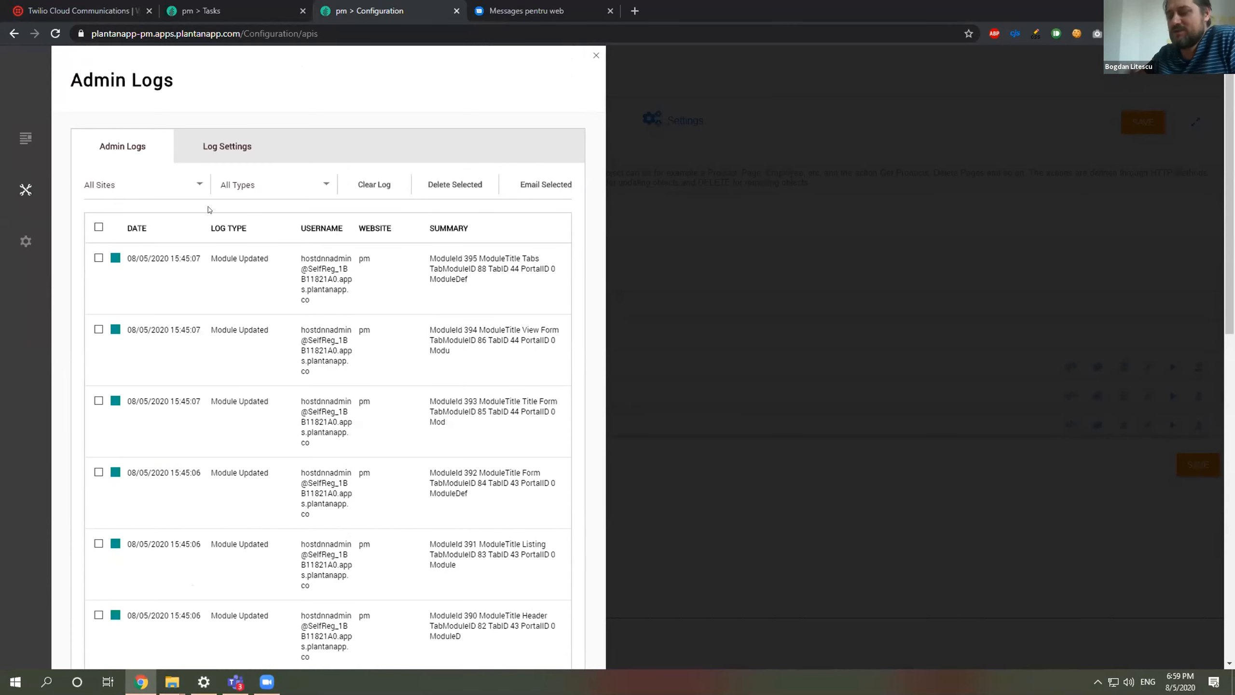
left_click(228, 146)
left_click(149, 149)
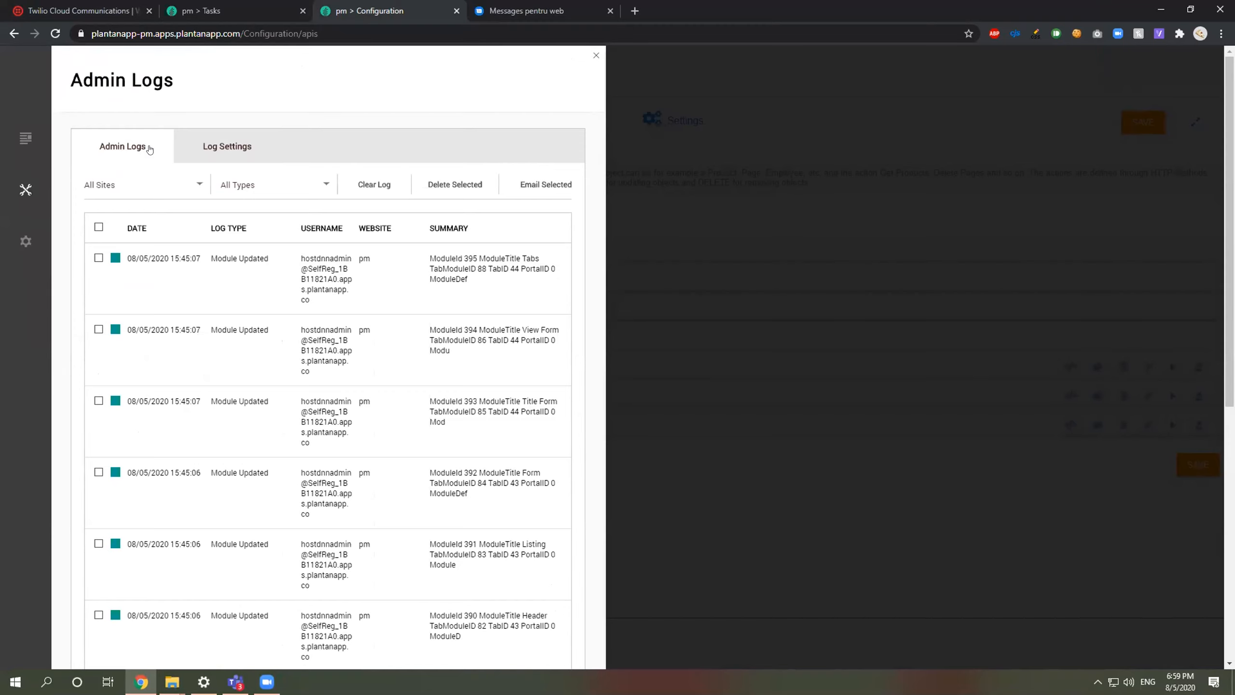
left_click(672, 181)
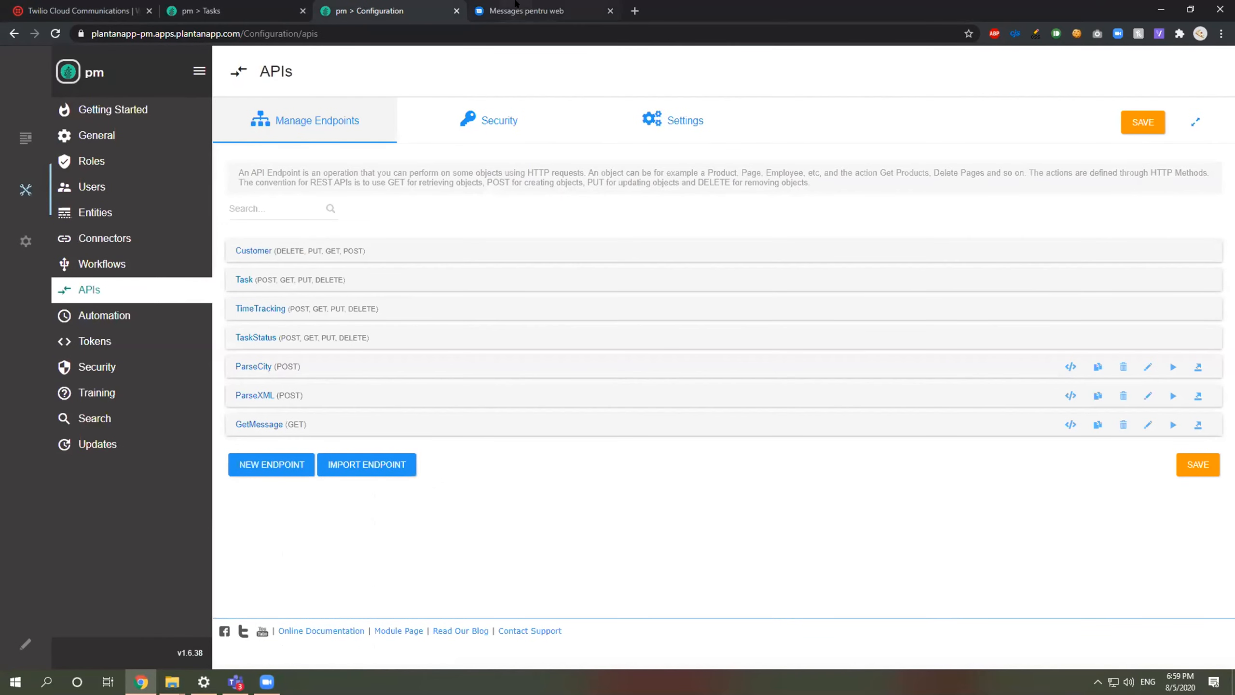
Step: Reload the Twilio Messages Log to check for new incoming messages
left_click(515, 4)
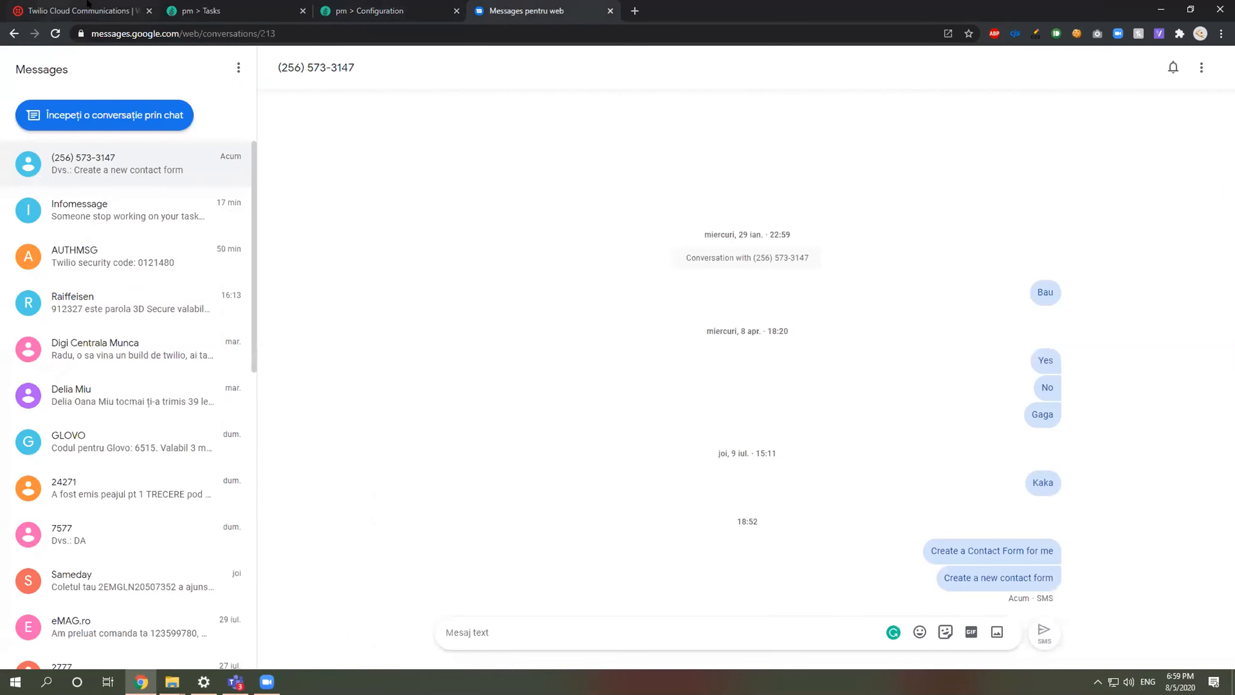
key("ctrl+1")
mouse_move(528, 295)
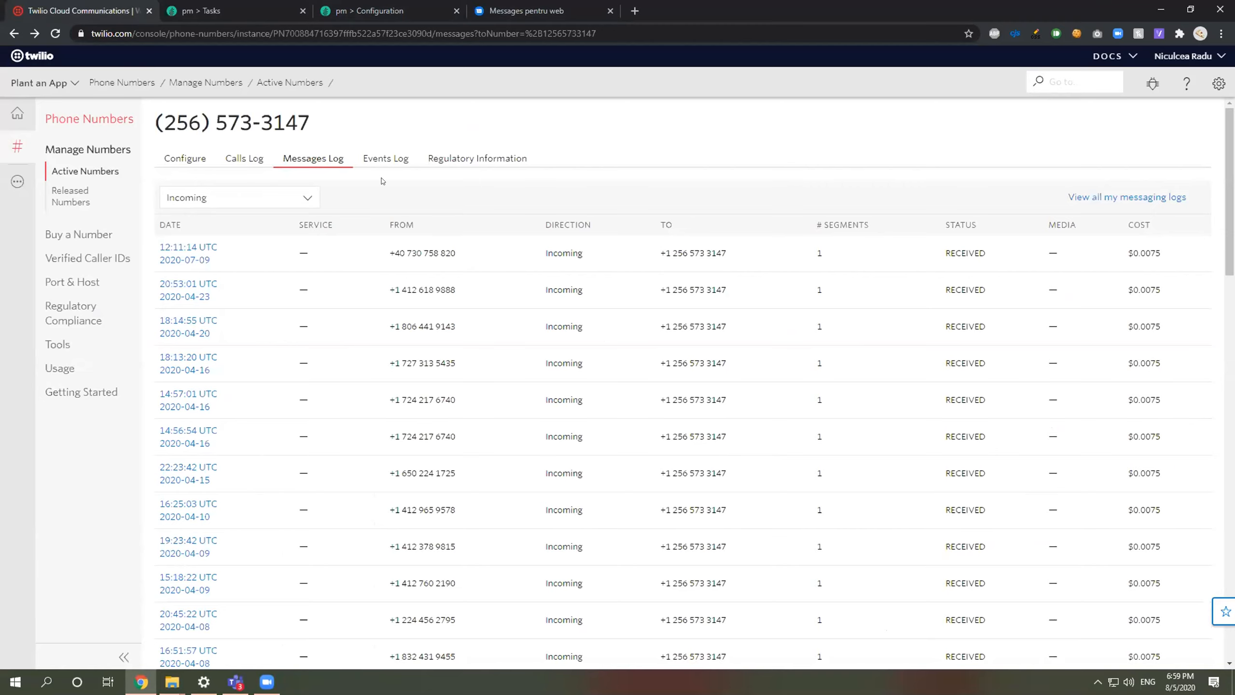
left_click(55, 34)
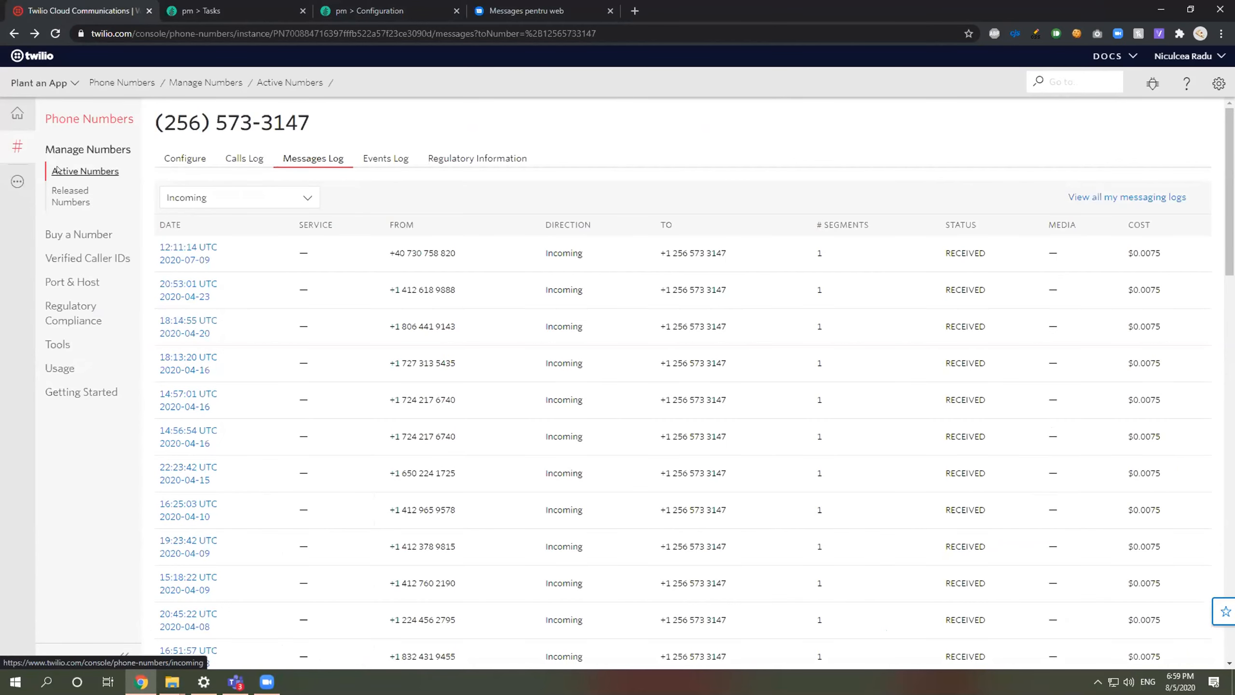
Step: Go to Twilio's Phone Numbers section, then bring up the Plant an App APIs page
left_click(18, 182)
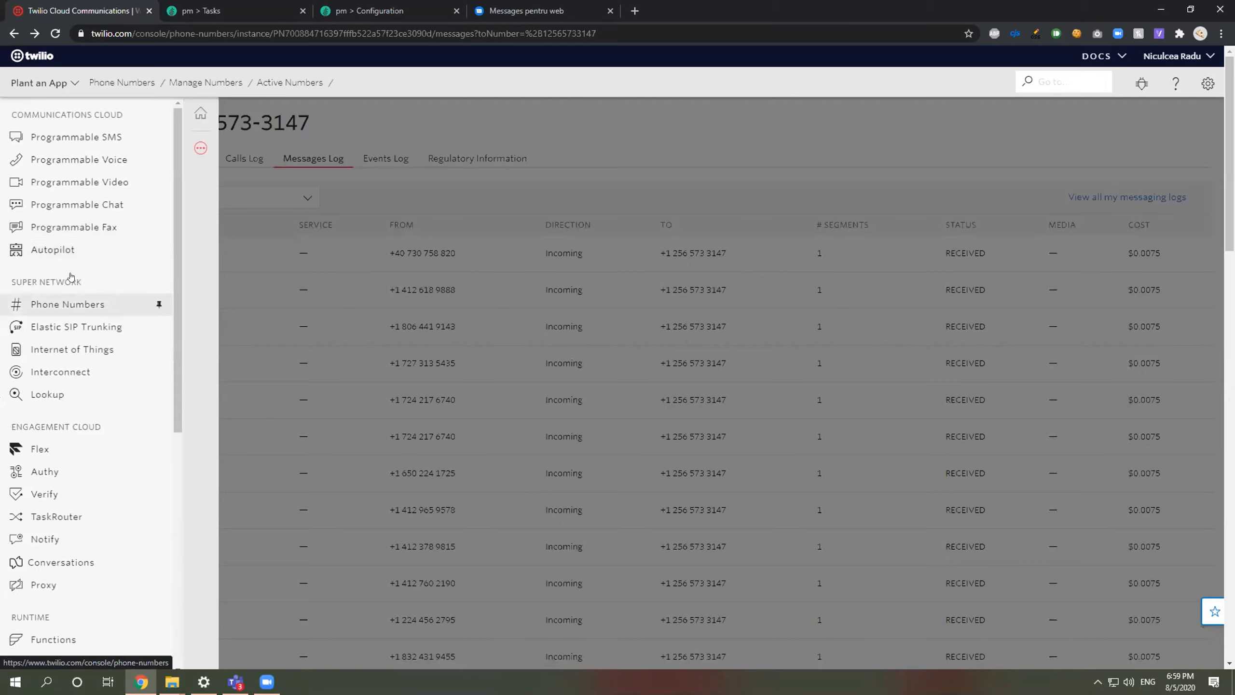
left_click(71, 277)
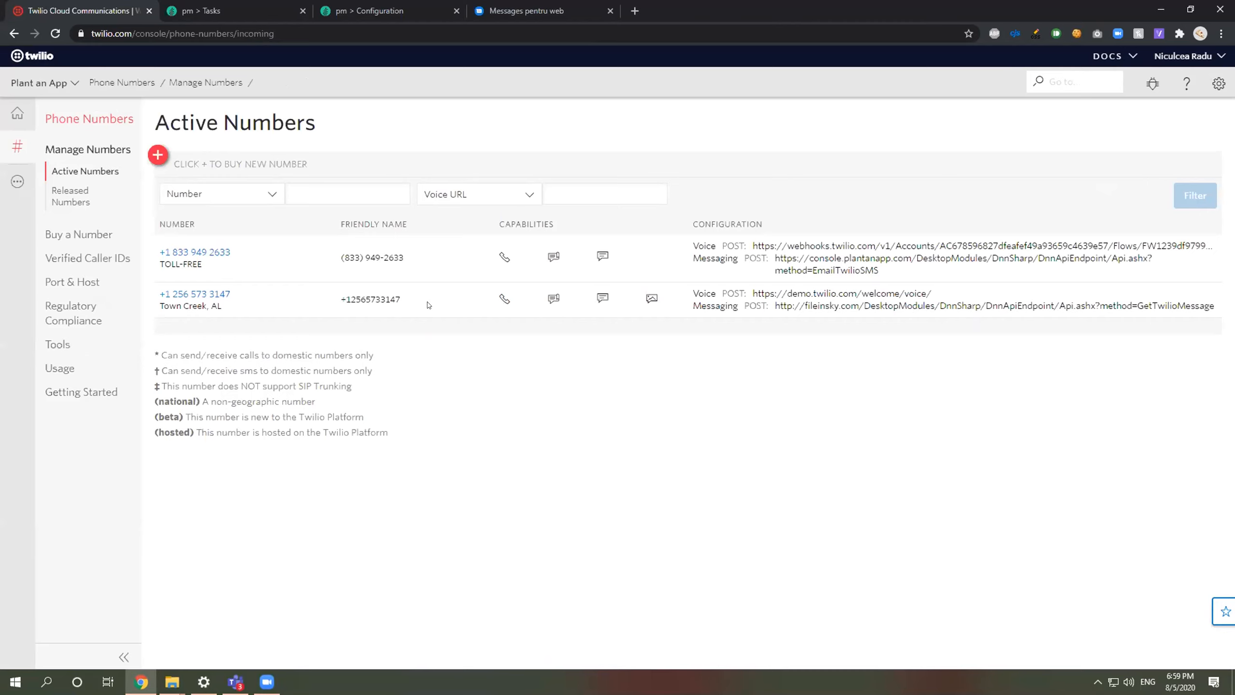
left_click(291, 6)
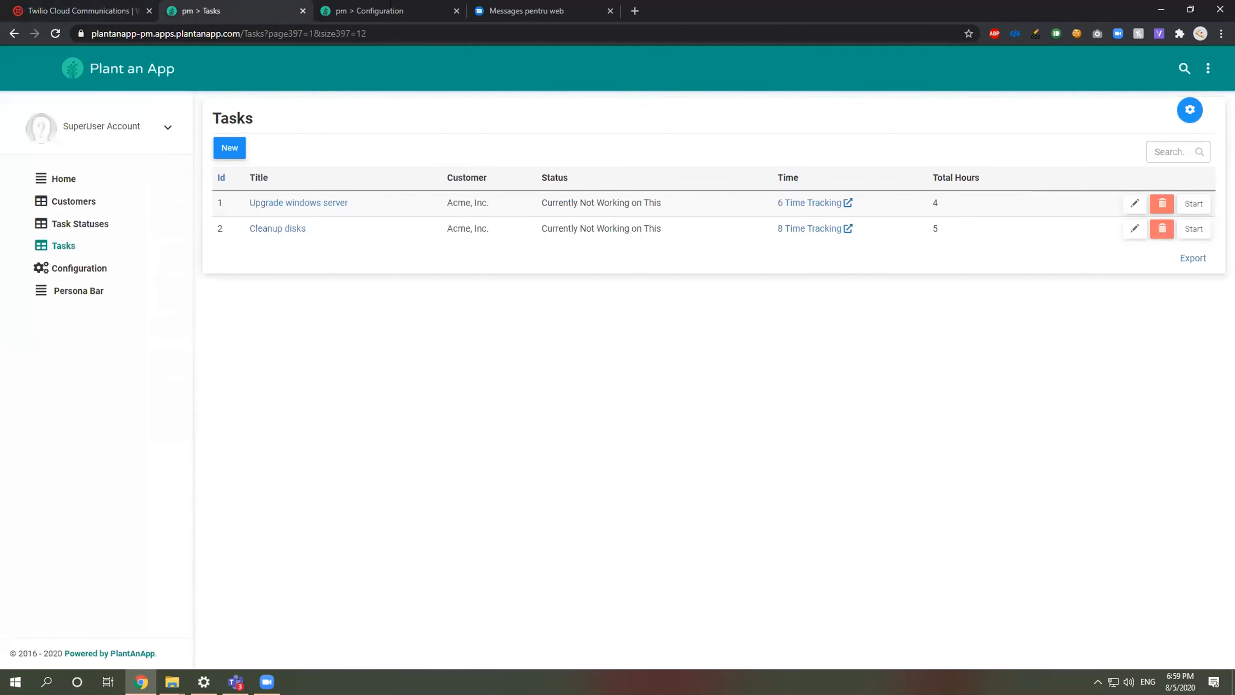
left_click(389, 5)
left_click(267, 11)
left_click(341, 14)
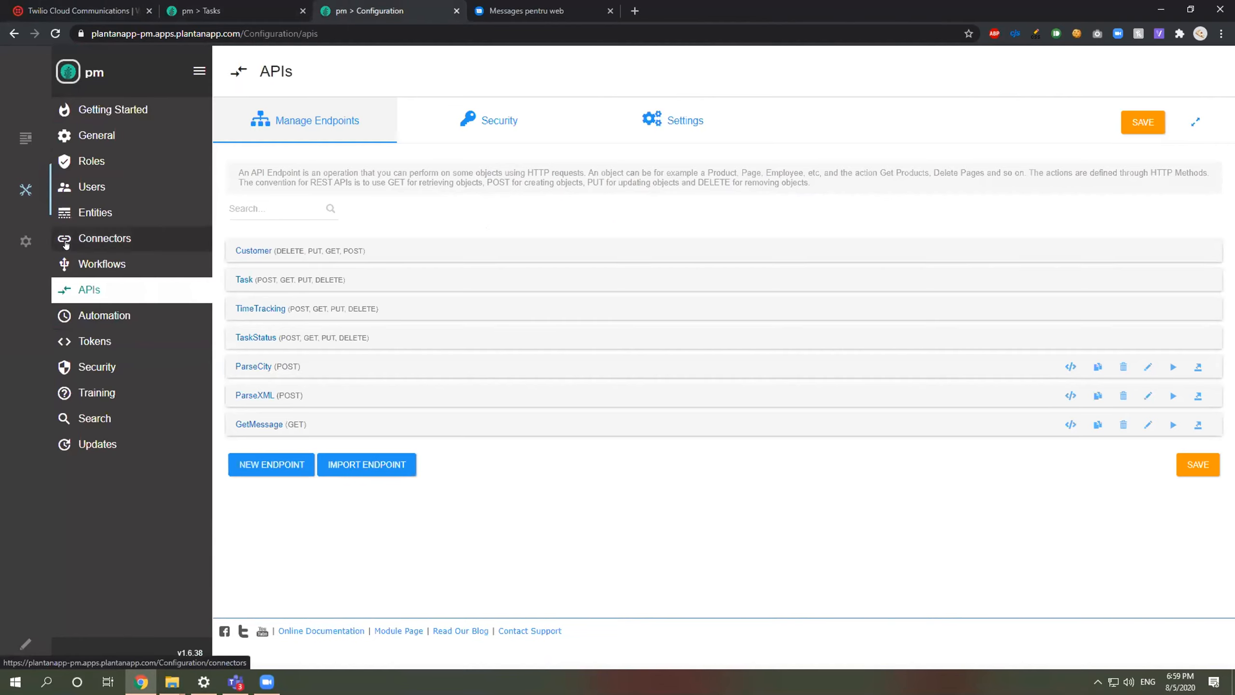
left_click(72, 264)
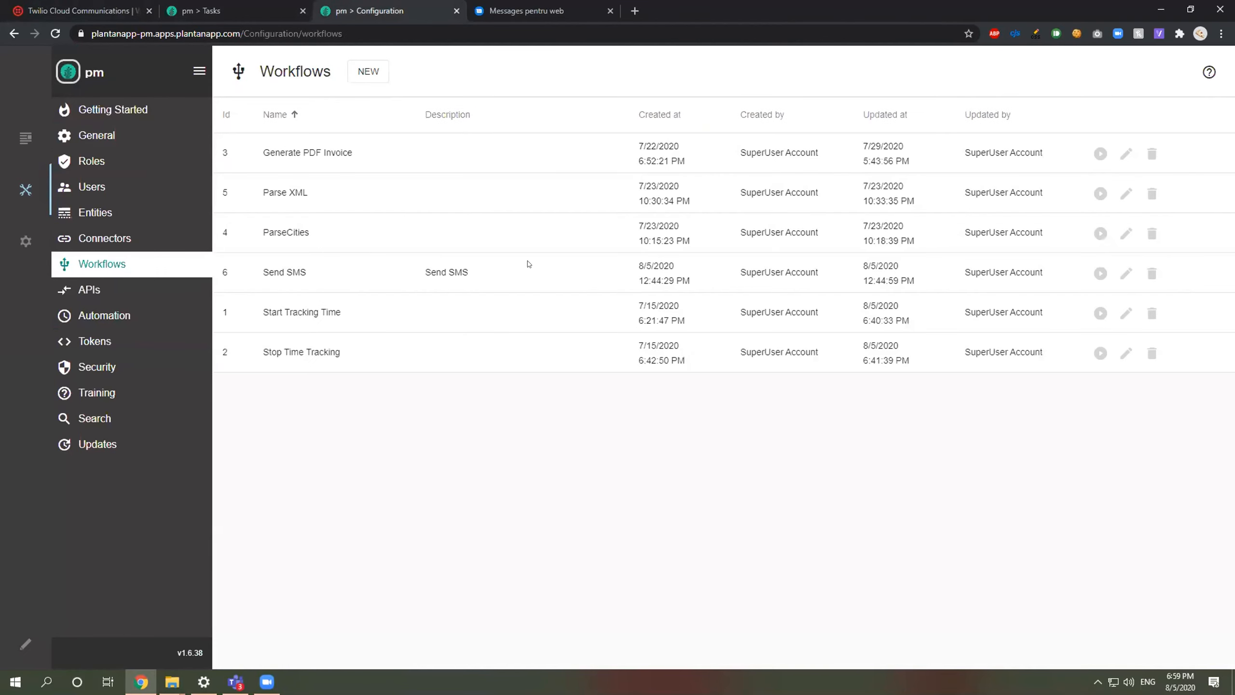
left_click(1126, 274)
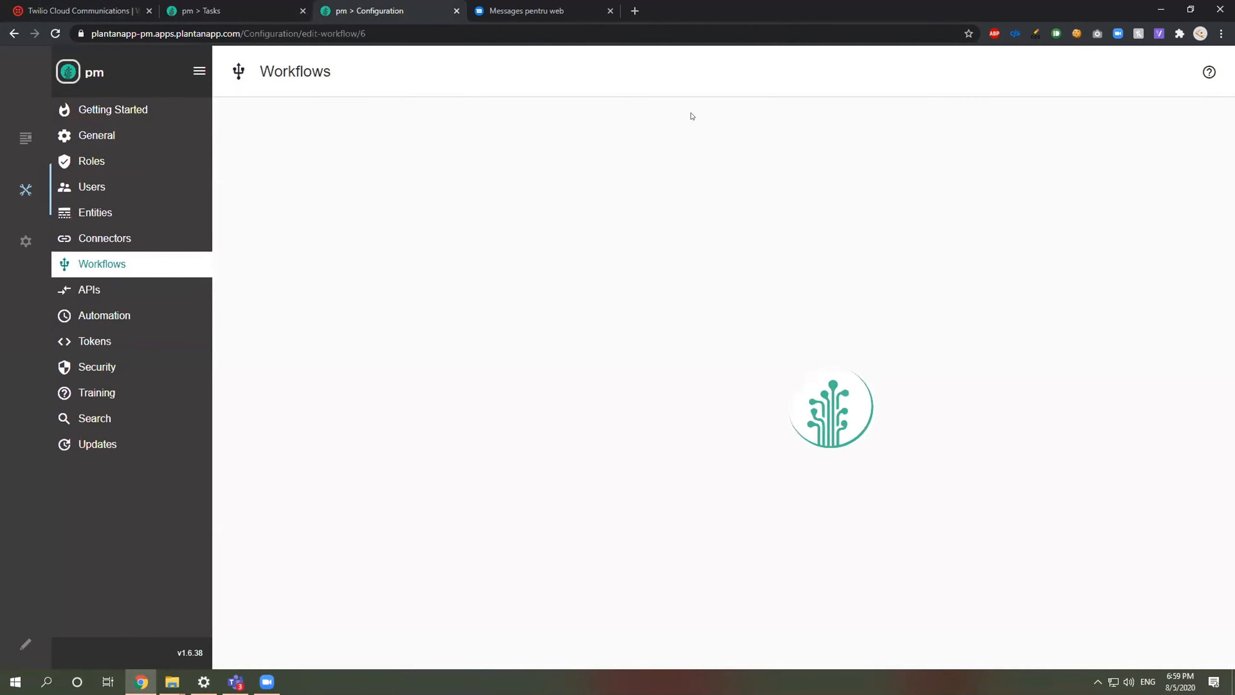
left_click(388, 202)
left_click(443, 195)
left_click(488, 183)
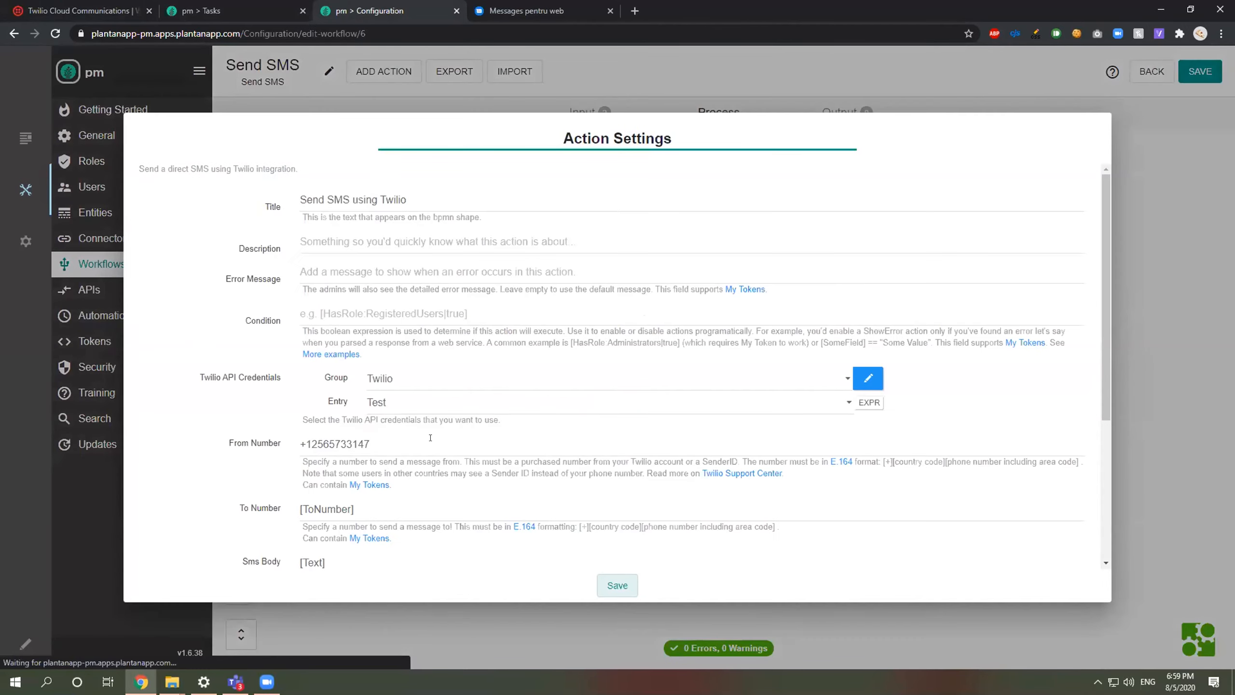
left_click(353, 443)
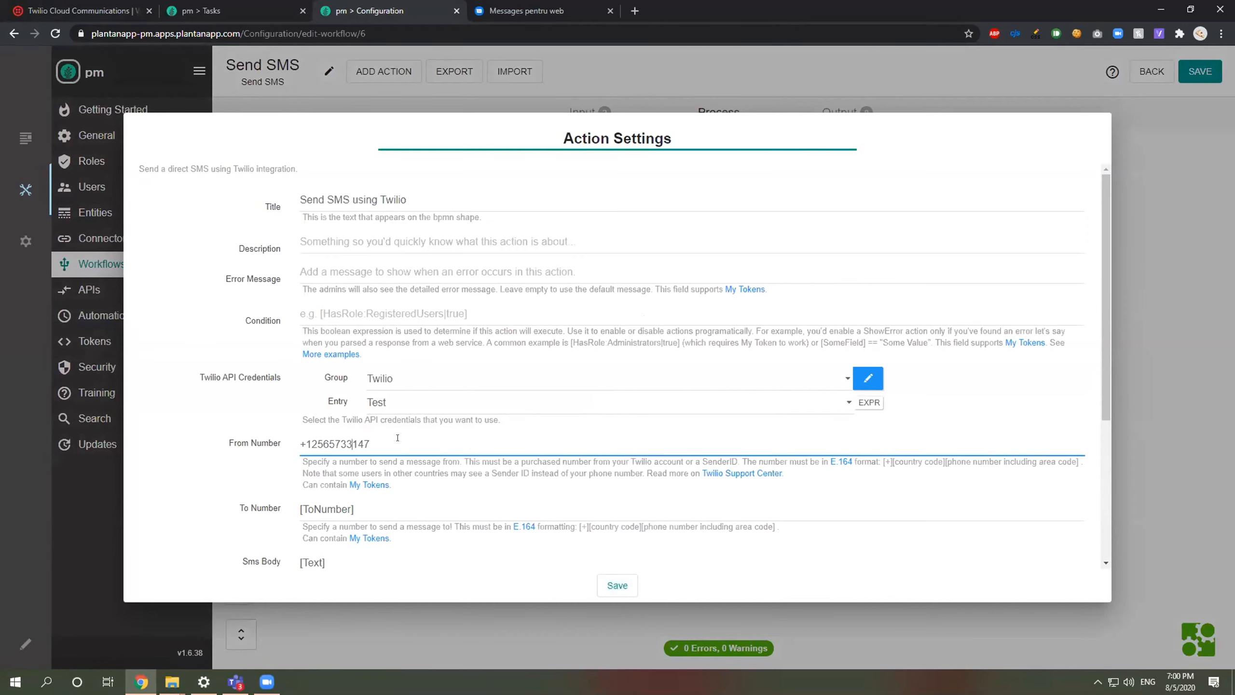
left_click(1204, 321)
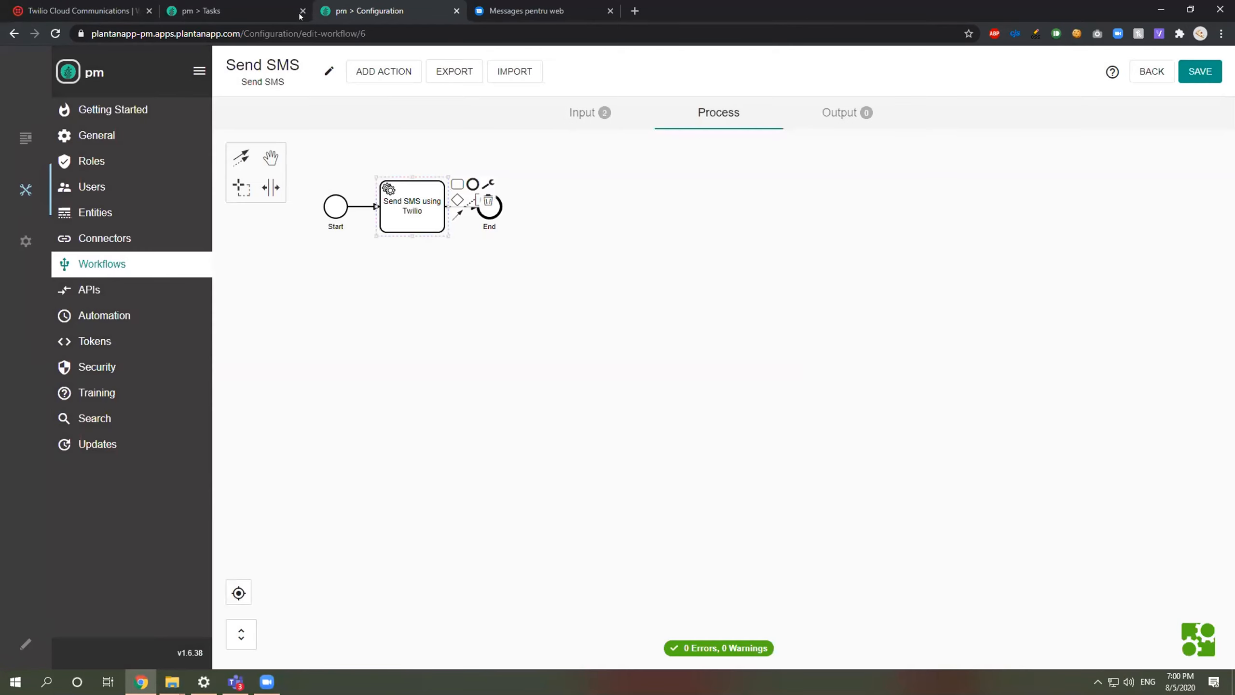
left_click(100, 6)
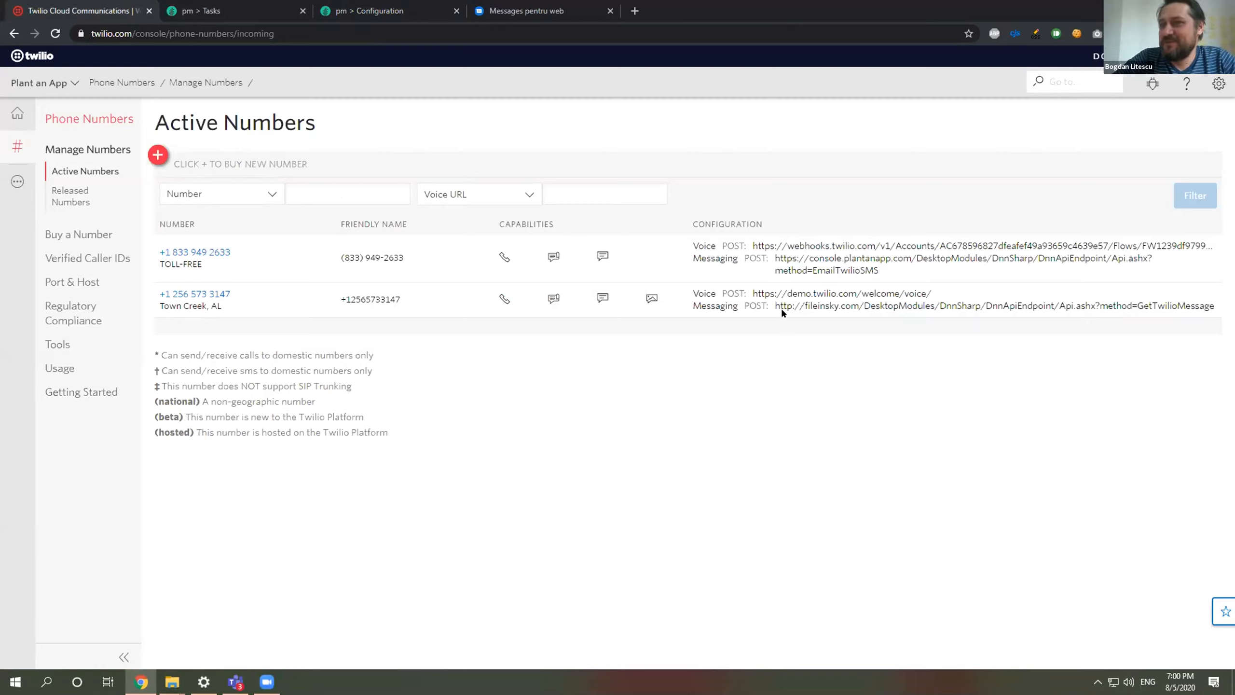
left_click(279, 4)
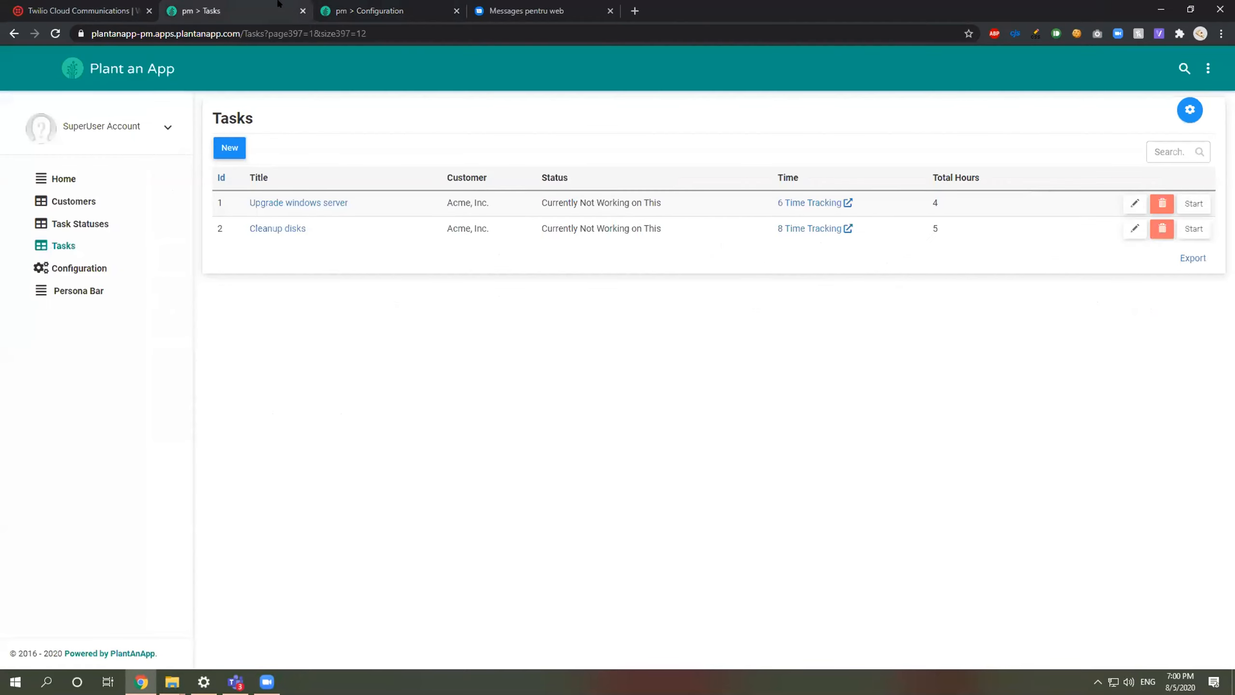
key("ctrl+Tab")
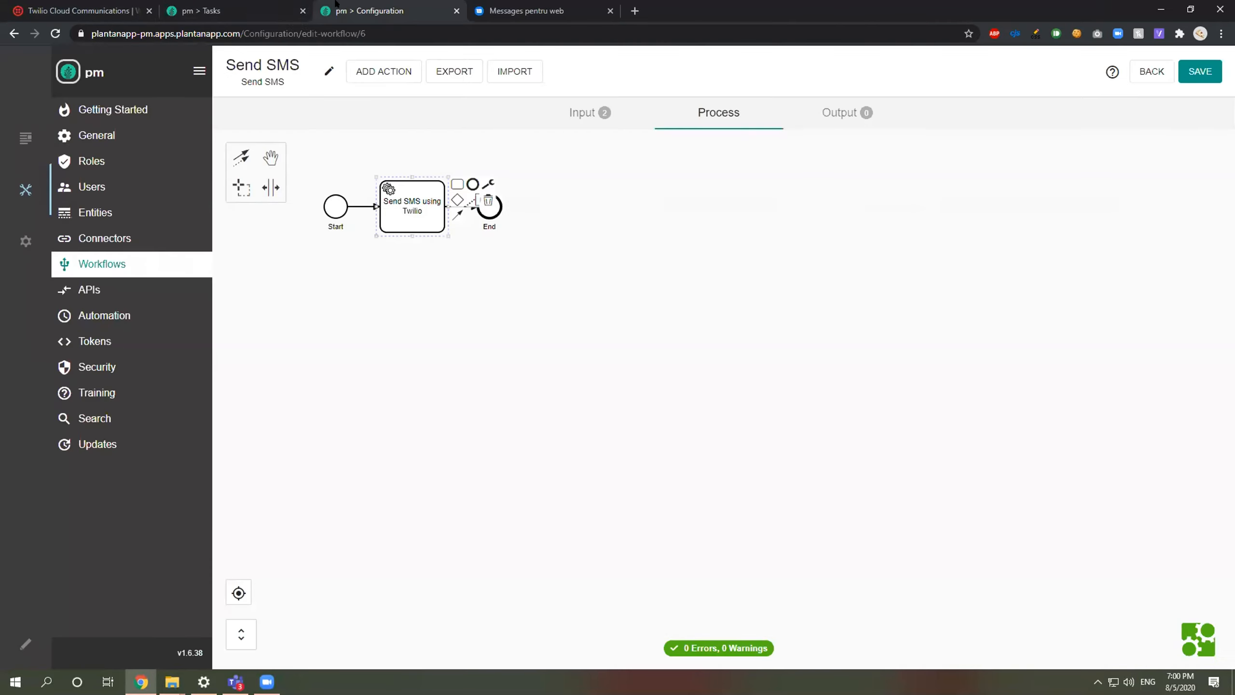
left_click(99, 287)
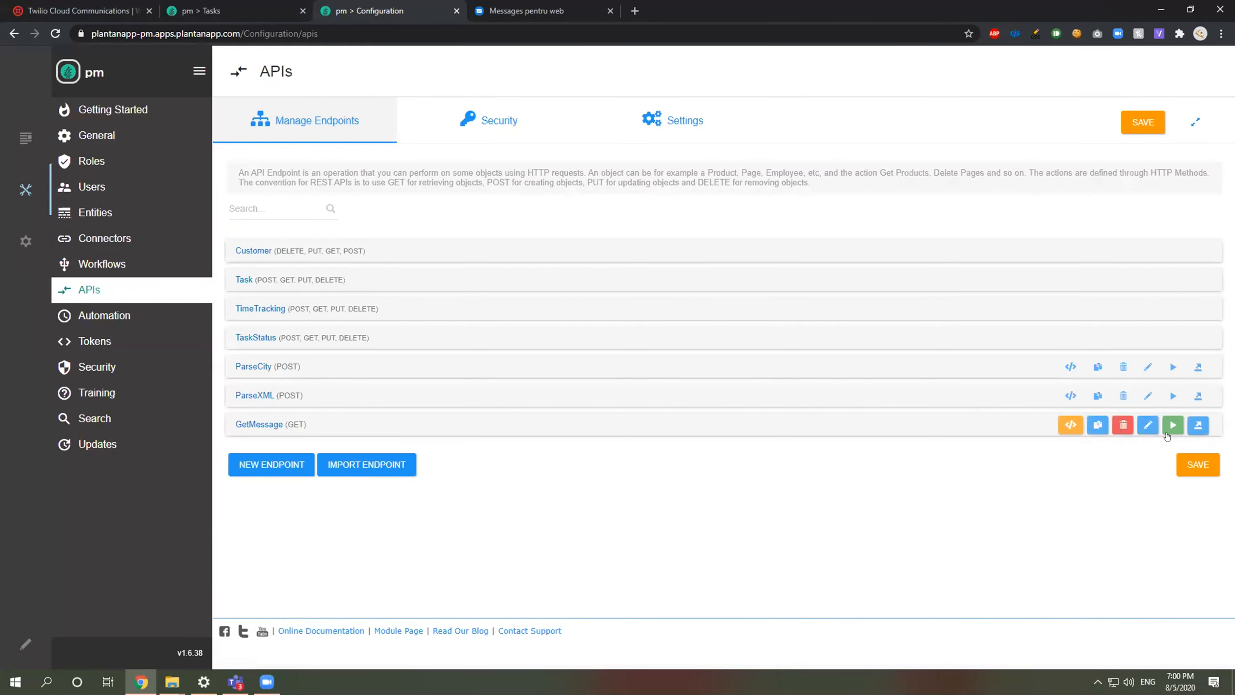
Step: Copy the GetMessage endpoint's URL from its definition
left_click(1071, 425)
scroll(610, 419, "down", 5)
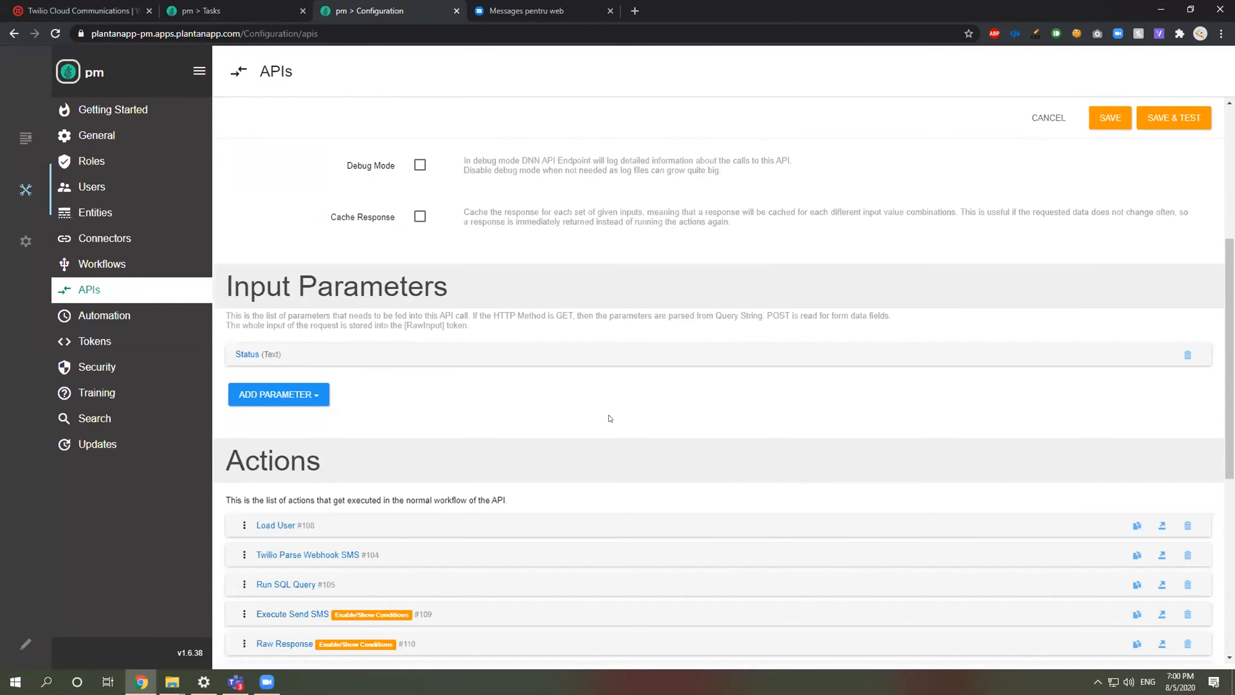
scroll(535, 399, "down", 4)
scroll(467, 378, "up", 10)
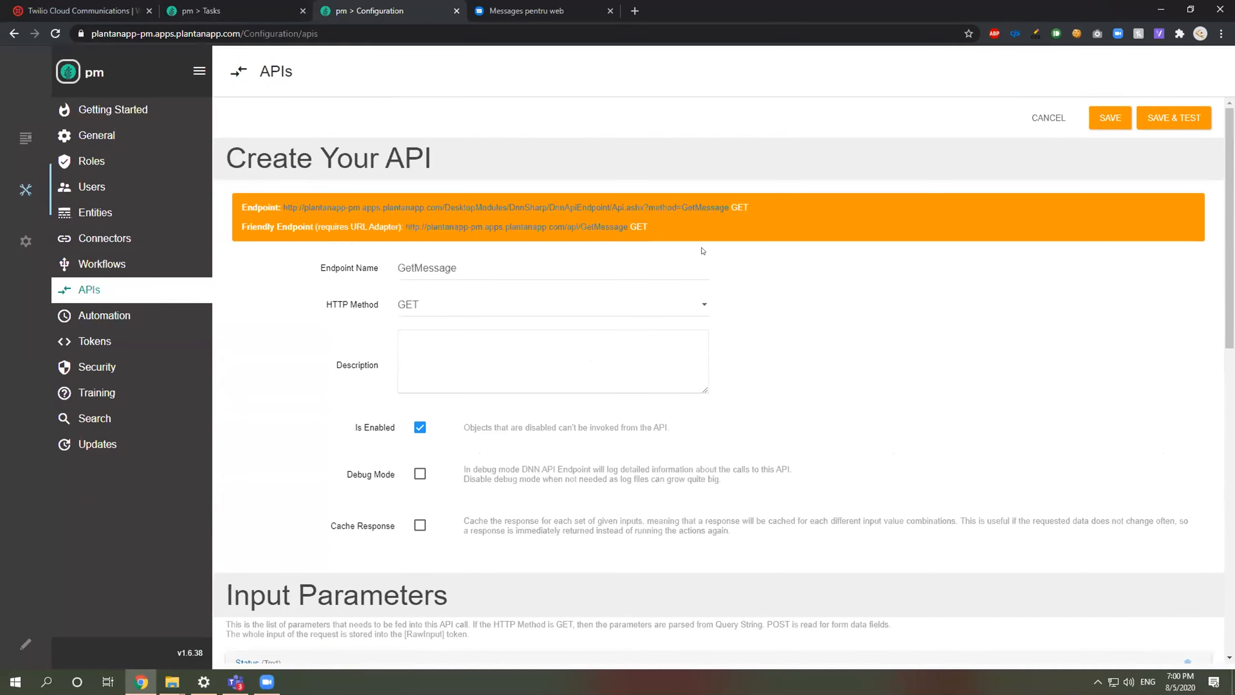
left_click_drag(730, 208, 282, 202)
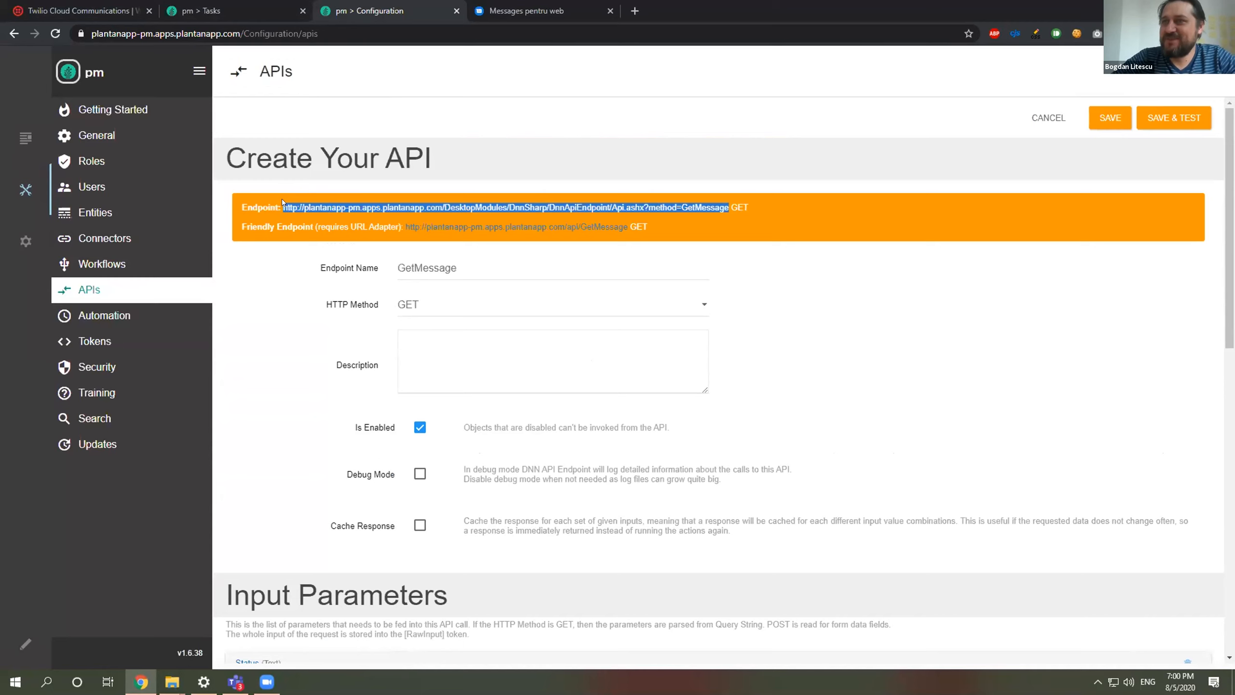
key("ctrl+1")
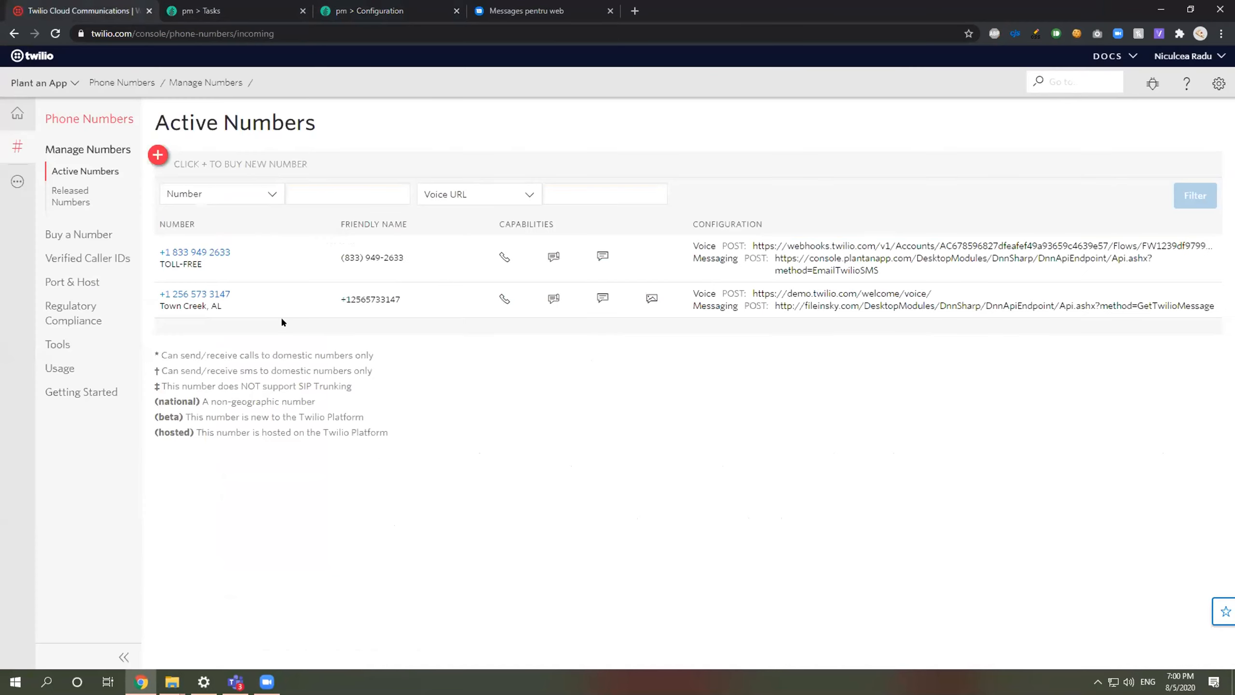
Step: Replace the Twilio number's 'A Message Comes In' webhook with the GetMessage URL
left_click(201, 293)
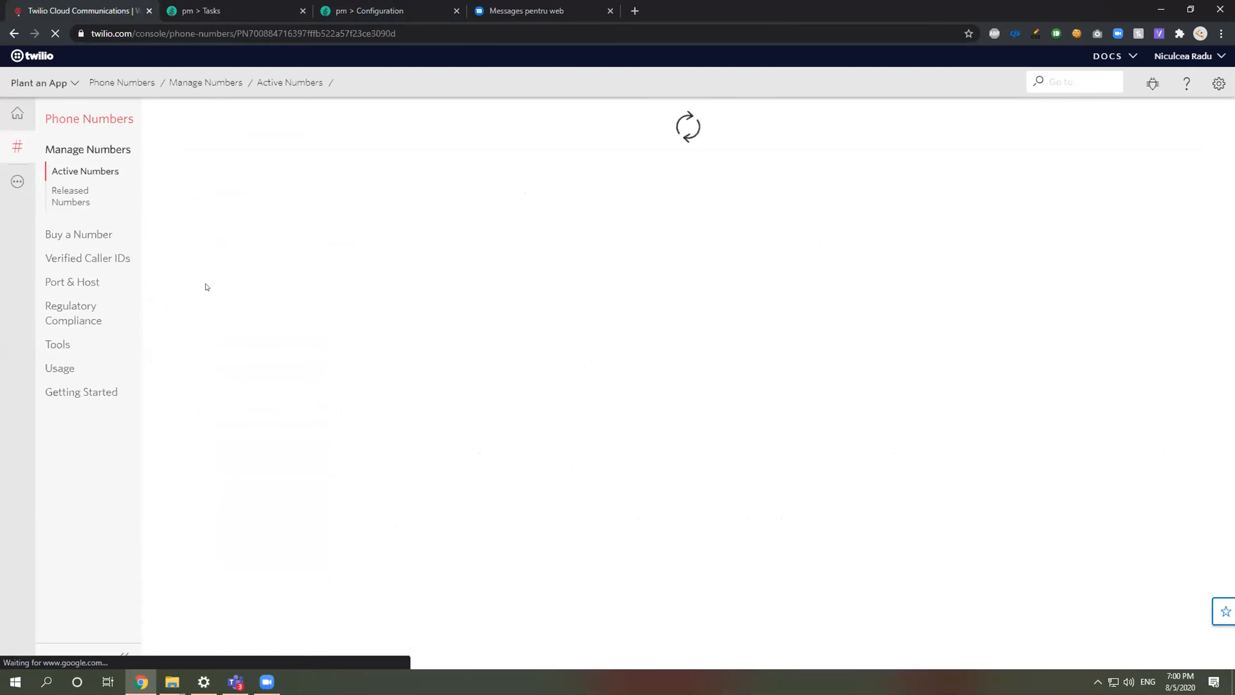
scroll(280, 322, "down", 6)
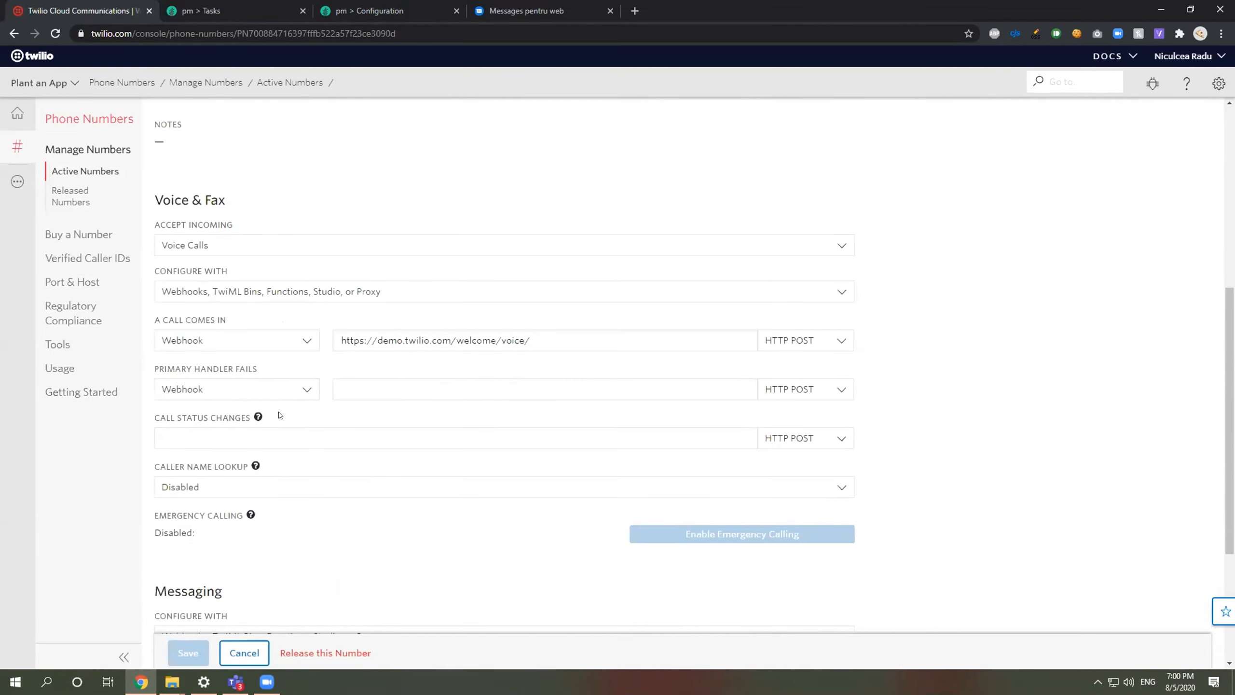
scroll(280, 415, "down", 4)
left_click(387, 465)
key("ctrl+a")
key("ctrl+v")
key("ctrl+a")
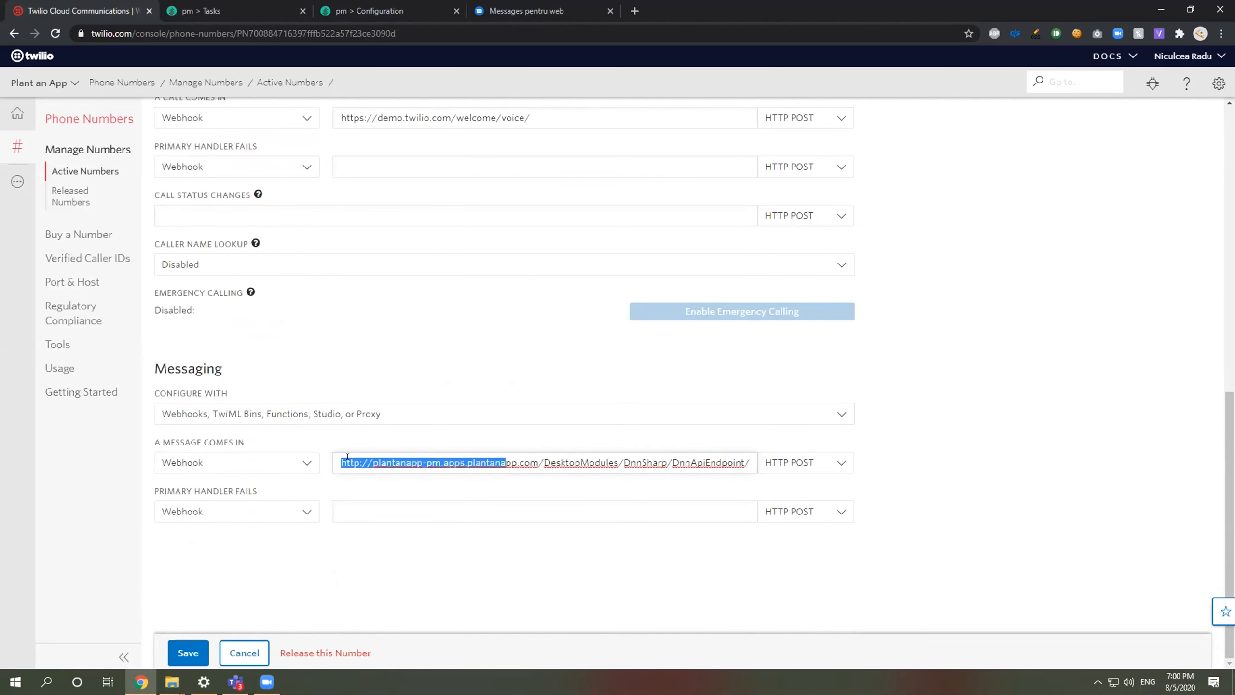
left_click(355, 462)
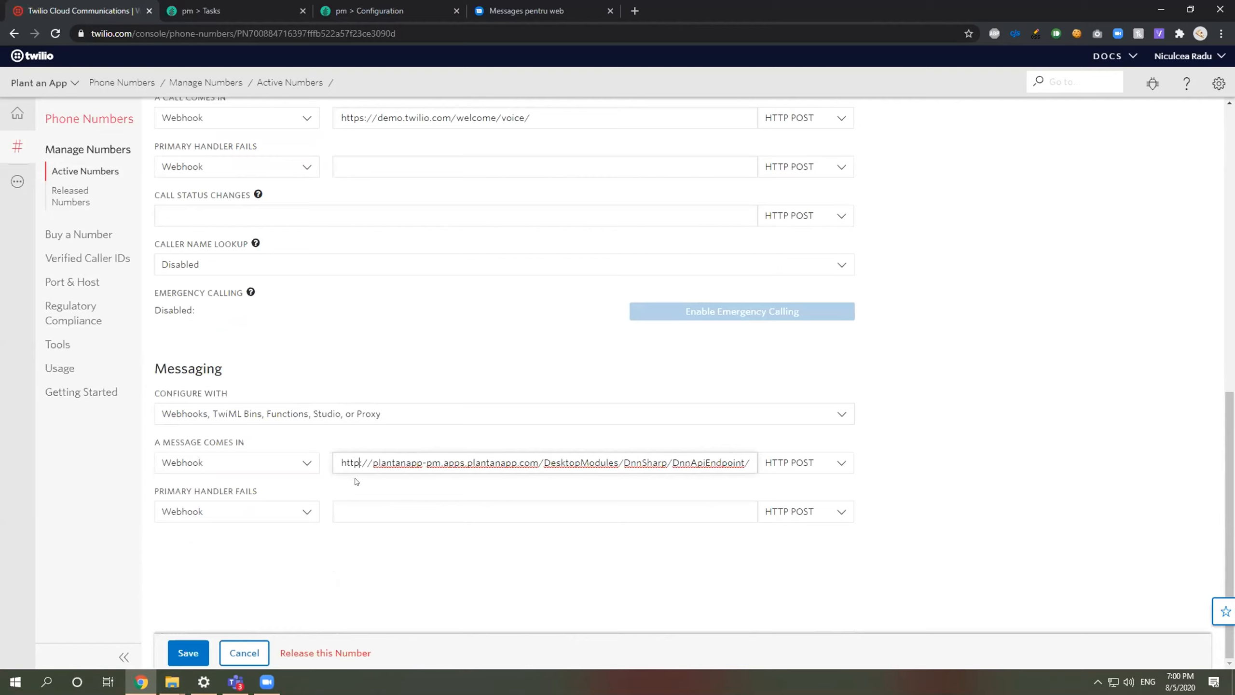
Step: Set the incoming-message webhook method to HTTP GET and save the configuration
left_click(788, 464)
left_click(797, 511)
left_click(180, 654)
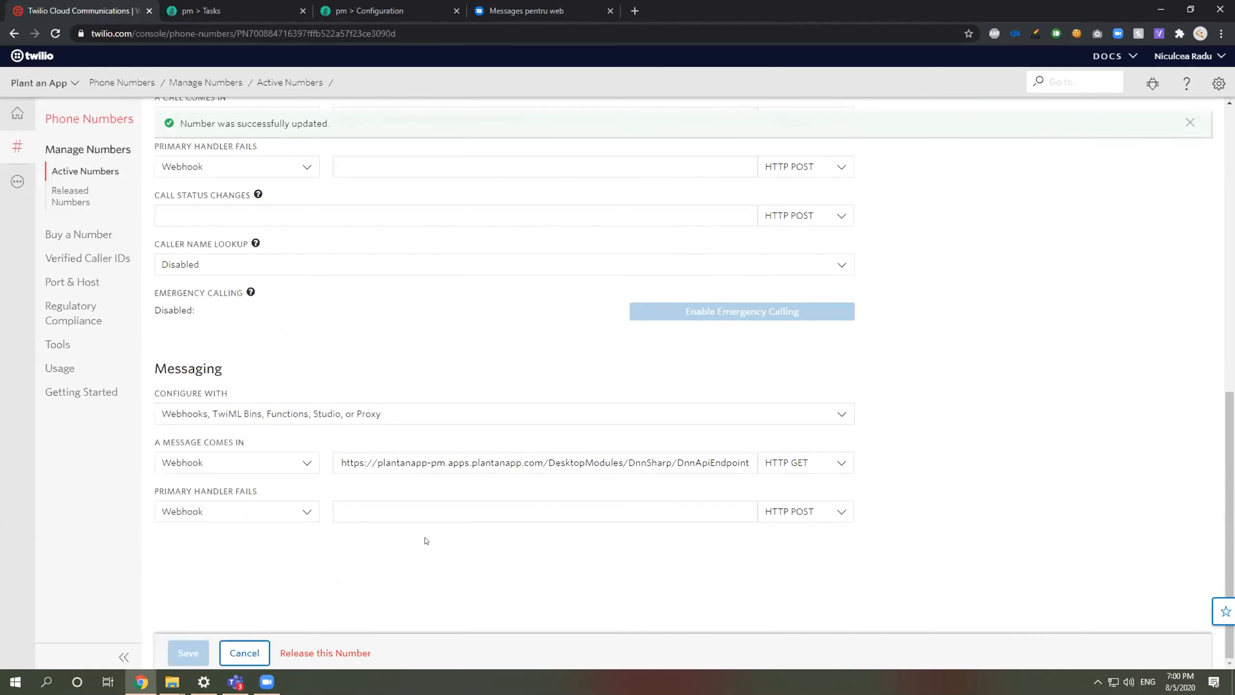
left_click(592, 5)
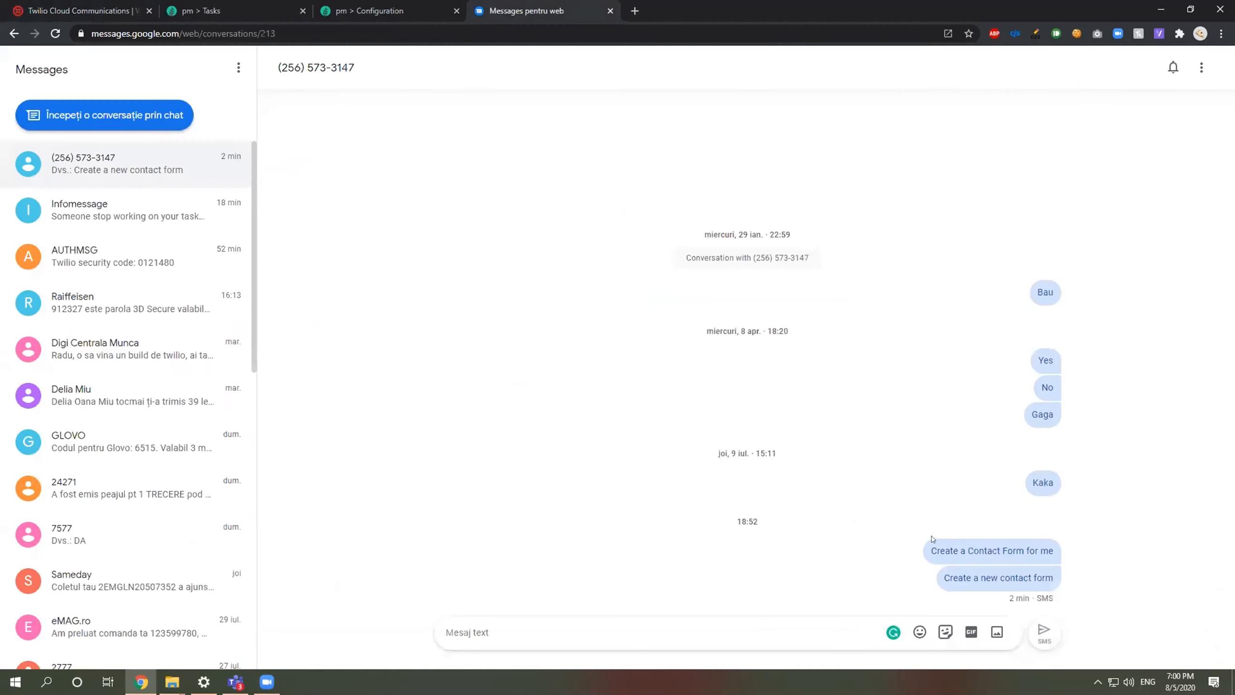
Step: Resend 'Create a Contact Form for me' as an SMS to the Twilio number
left_click(1045, 551)
left_click(962, 645)
type("Create a Contact Form for me")
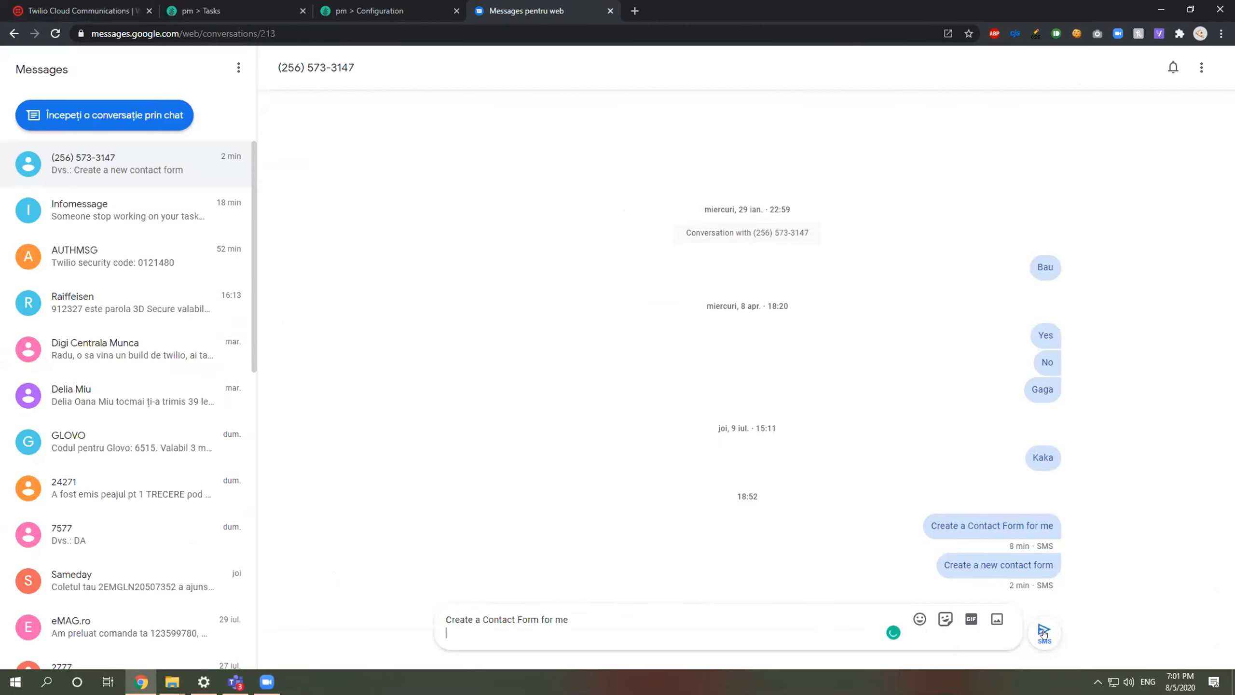
left_click(1043, 633)
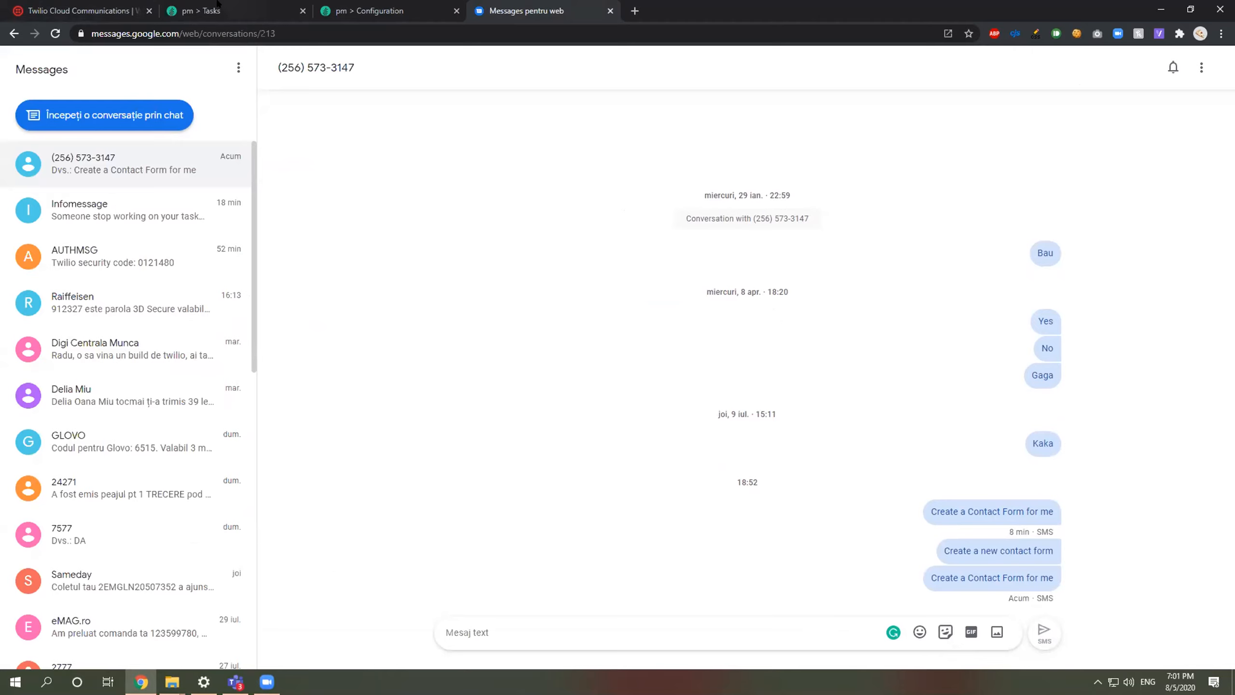
Step: Reload the Tasks list to confirm new task 3 appears
left_click(204, 9)
key("F5")
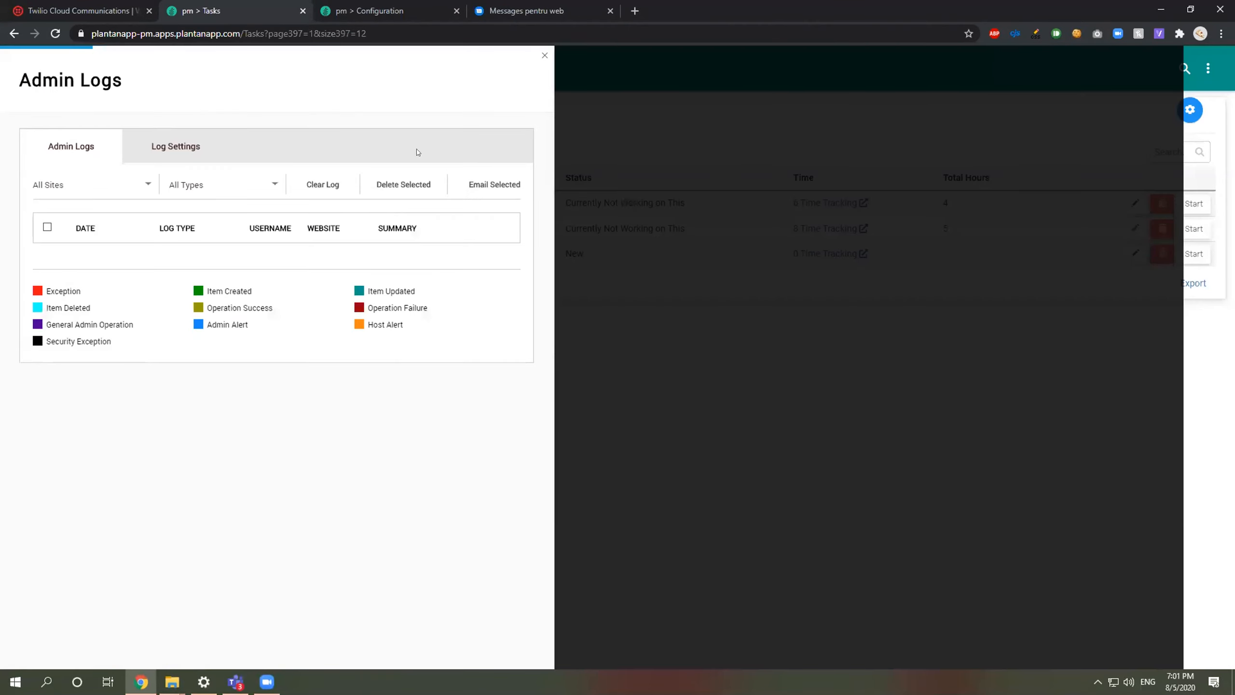
left_click(620, 273)
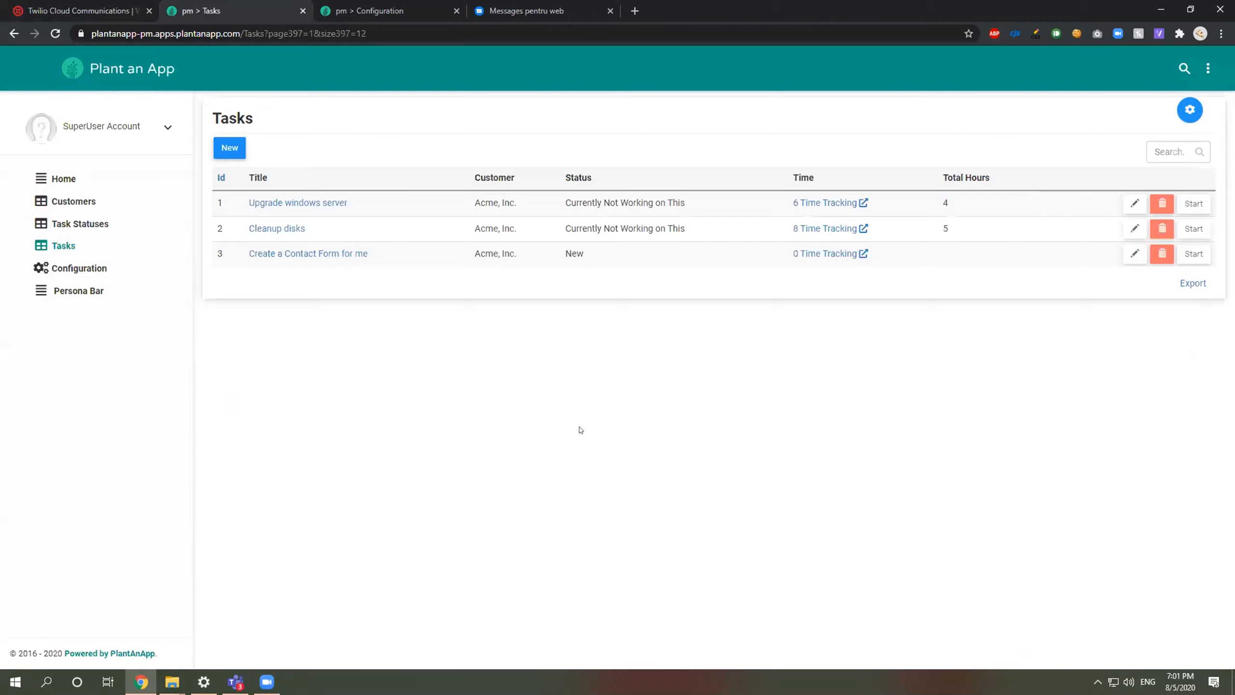